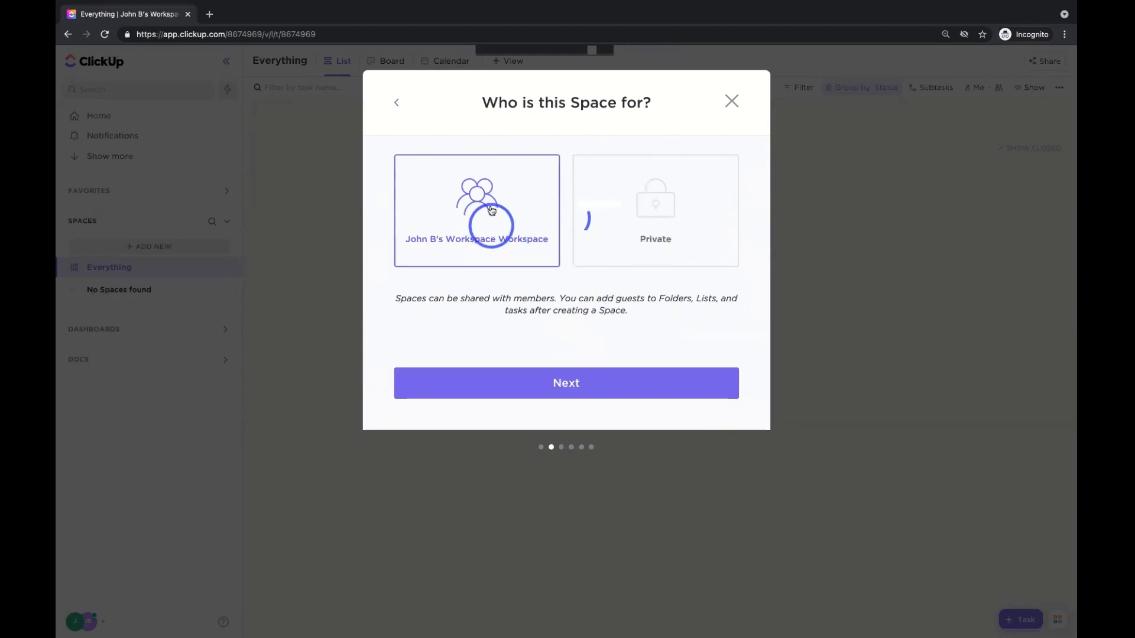
# Share the new Space with the whole Workspace after checking the Private option, and continue to the task statuses
pyautogui.click(637, 212)
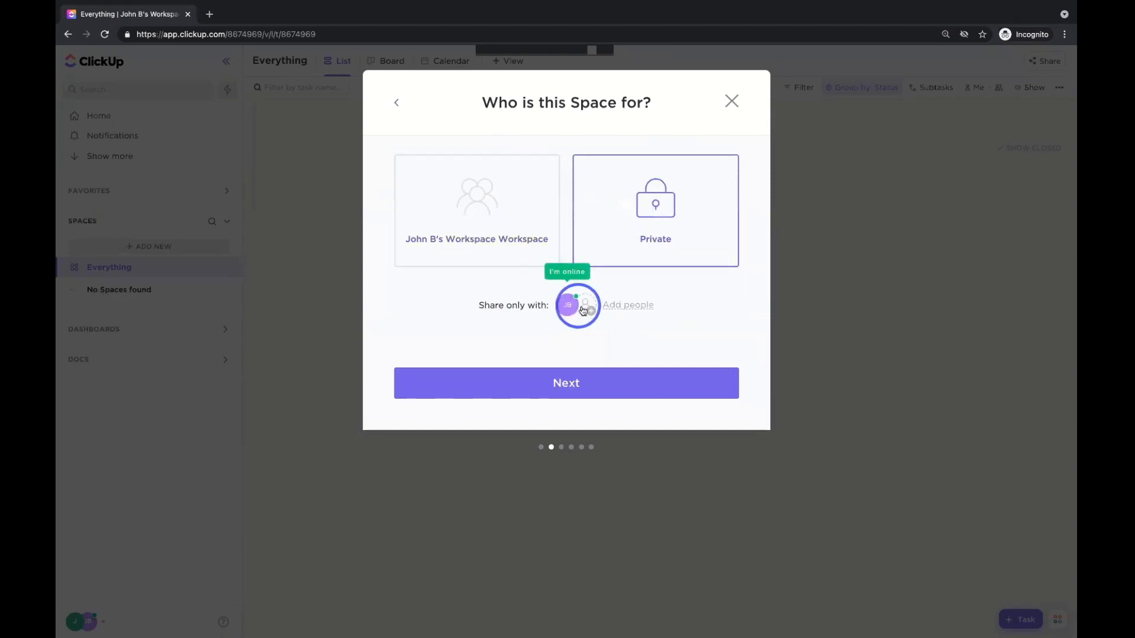
pyautogui.click(505, 218)
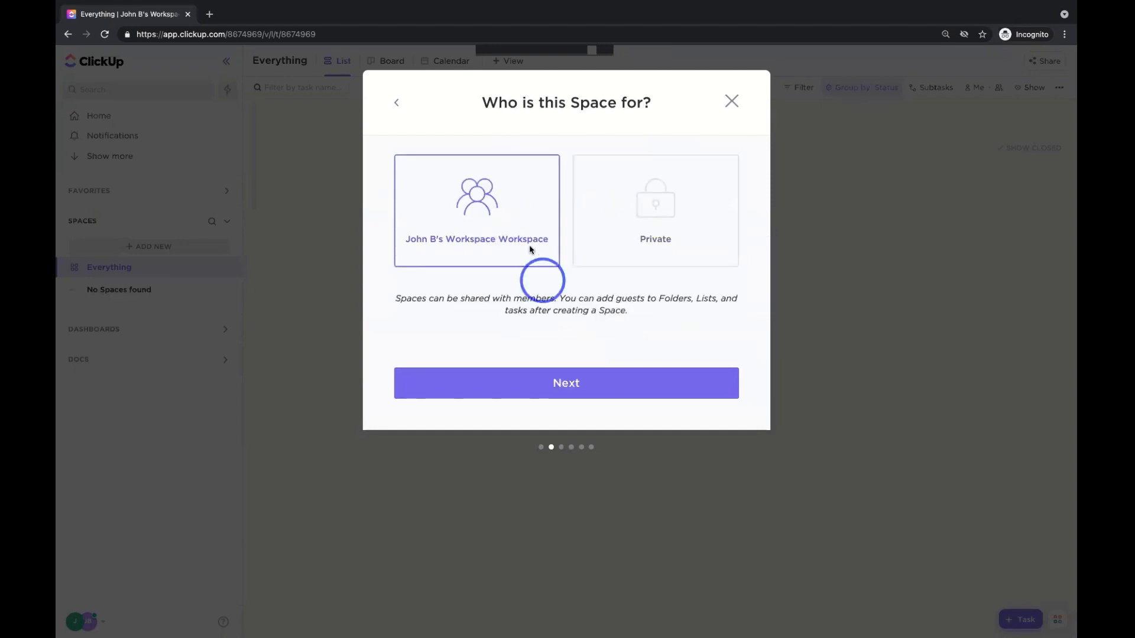
pyautogui.click(571, 387)
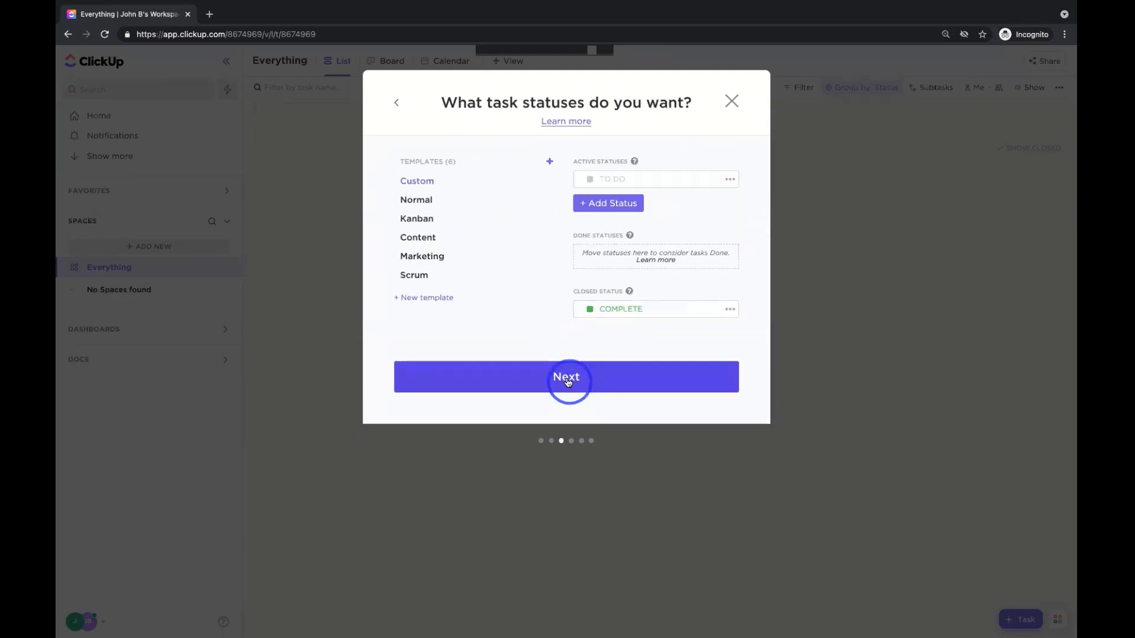
# Preview the Content and Kanban status templates, and choose the Normal template for the Space
pyautogui.click(422, 238)
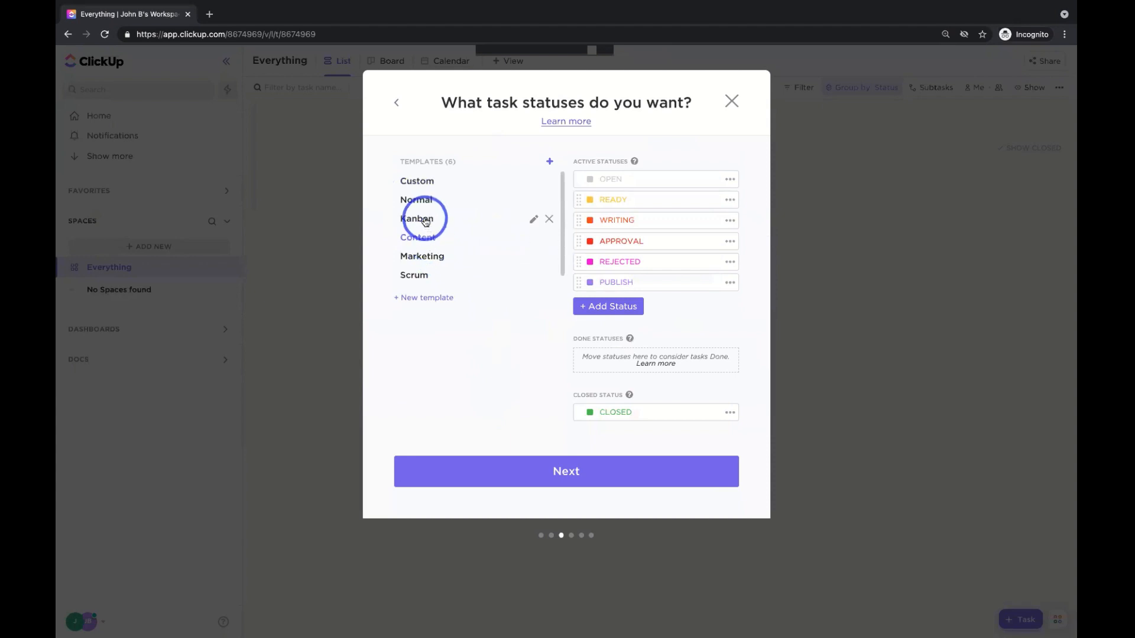
pyautogui.click(425, 222)
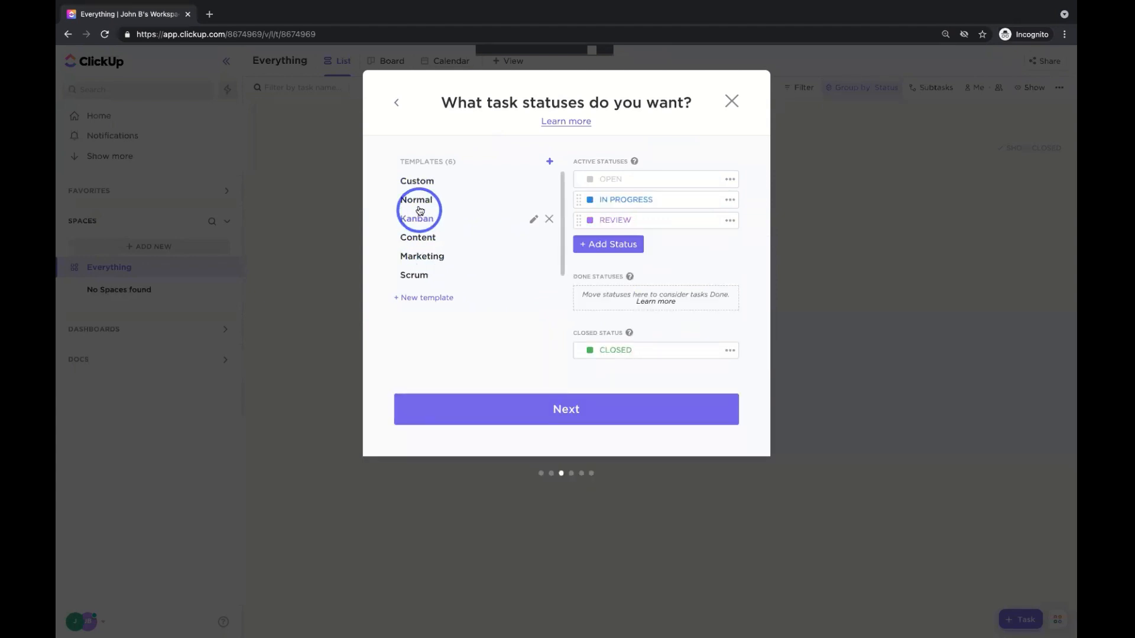
pyautogui.click(420, 211)
# Add an active status named Review to the Space's task statuses and continue to the ClickApps
pyautogui.click(621, 224)
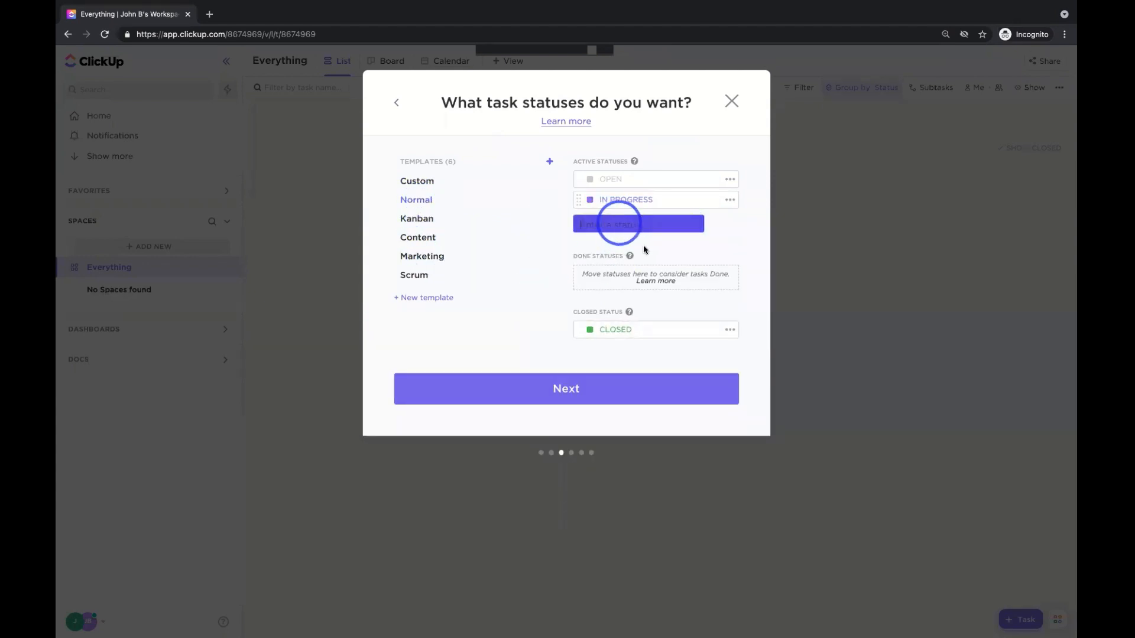
pyautogui.click(705, 285)
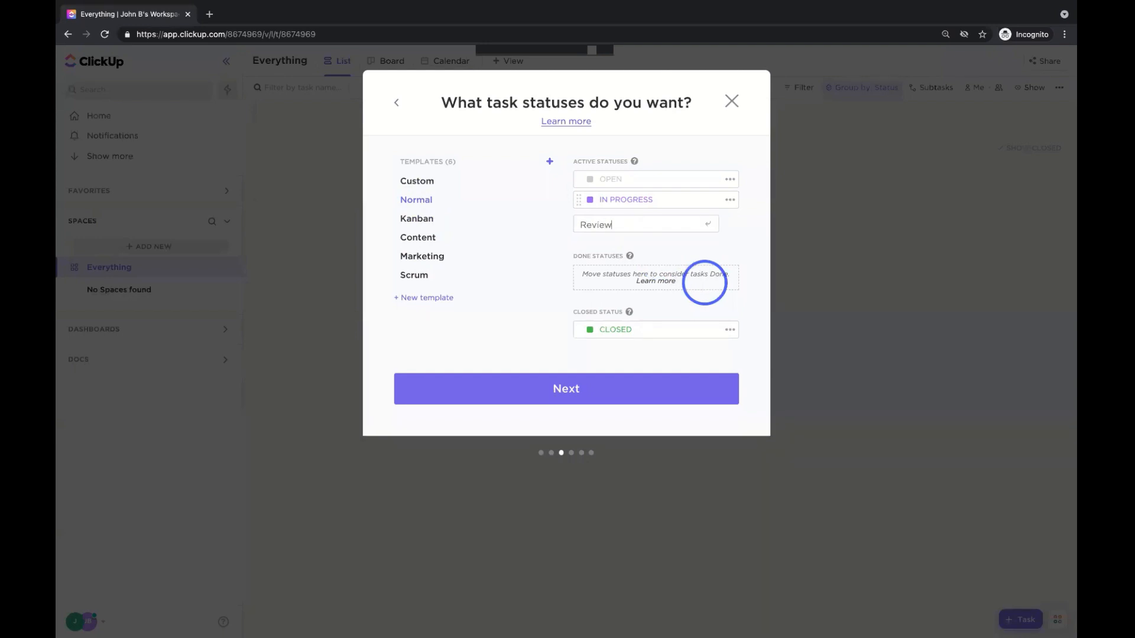
pyautogui.write('Review')
pyautogui.press('Return')
pyautogui.click(480, 341)
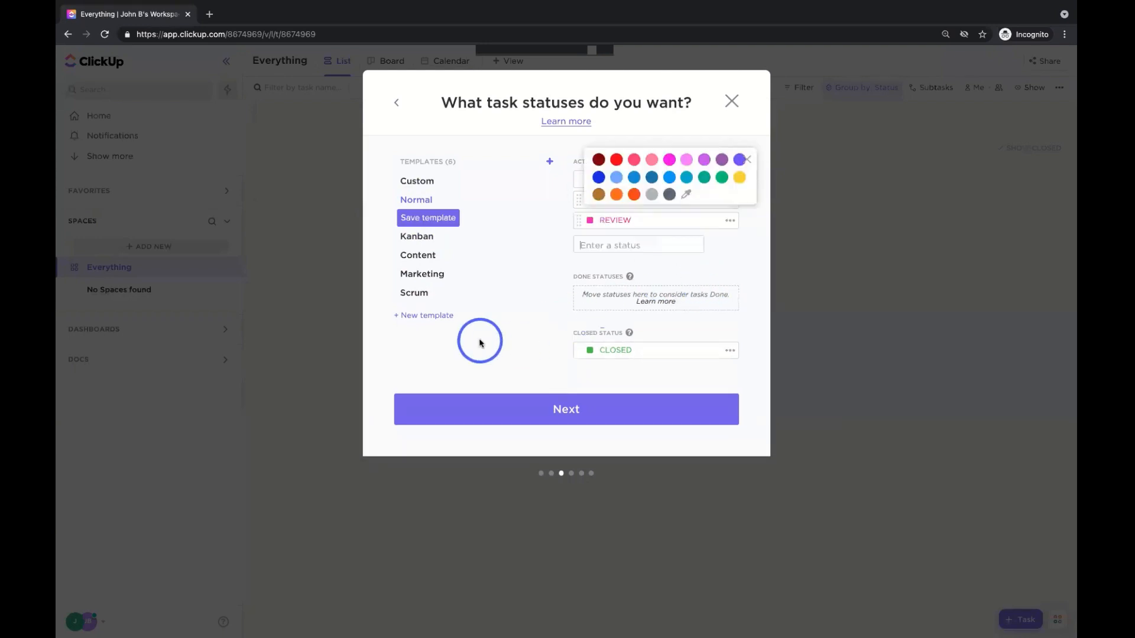
pyautogui.click(550, 408)
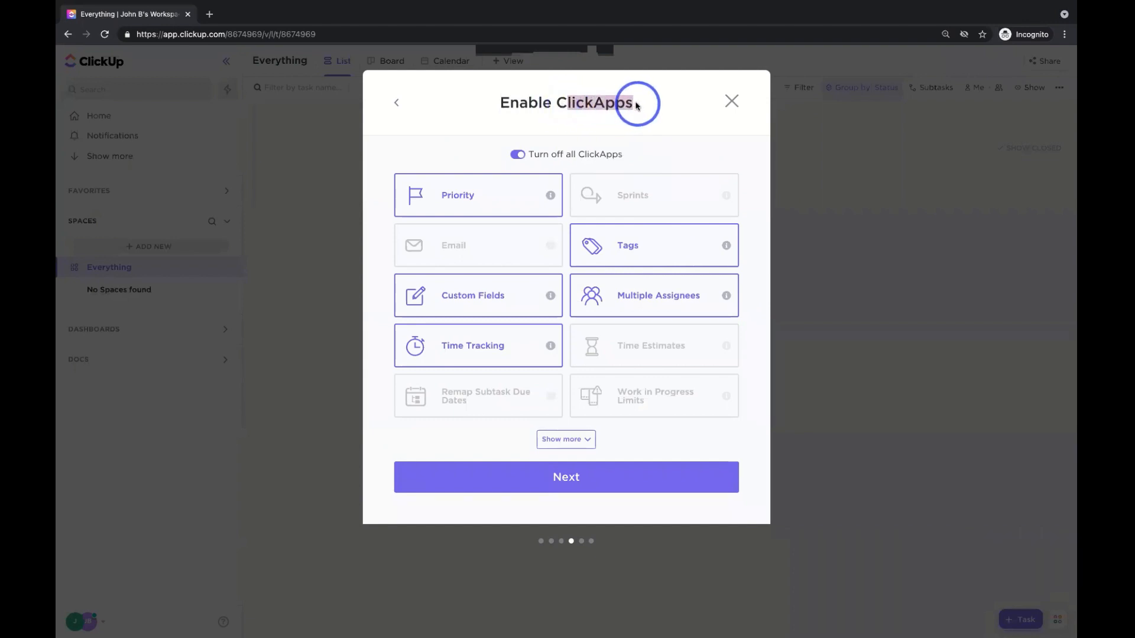
# Disable the Time Tracking ClickApp for the Space and continue to the default view settings
pyautogui.moveTo(637, 102); pyautogui.dragTo(558, 103)
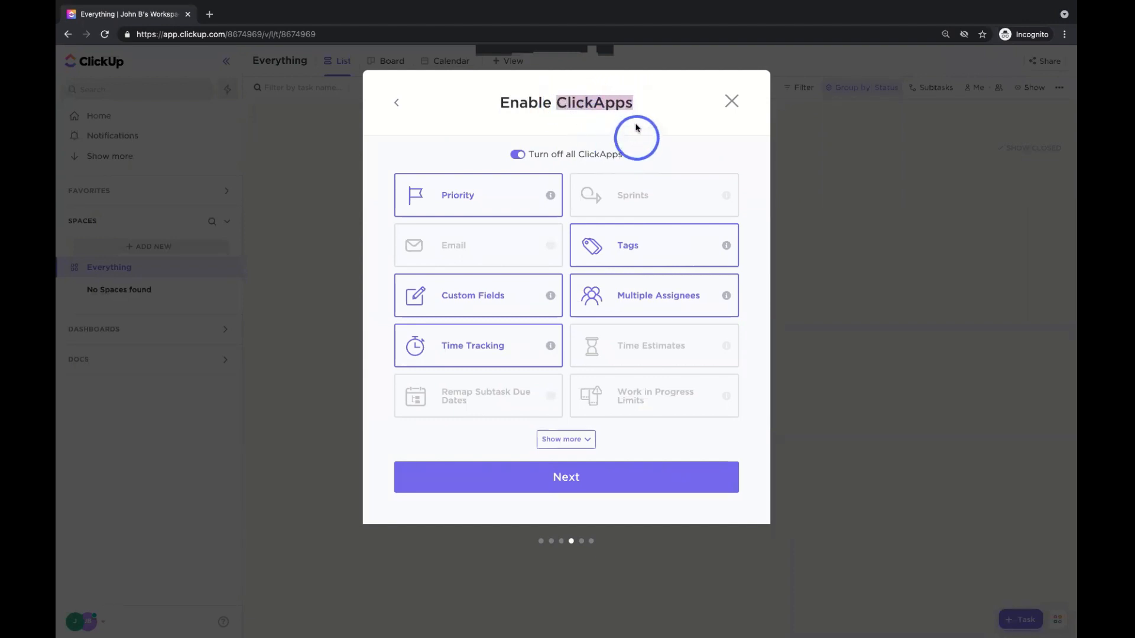
pyautogui.click(511, 335)
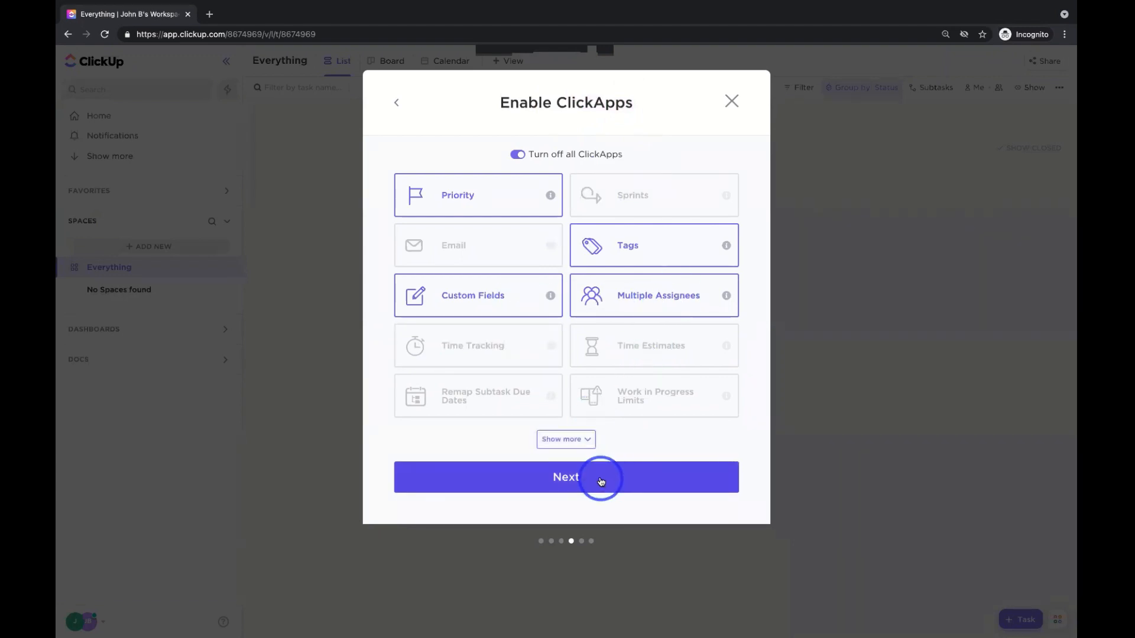
pyautogui.click(601, 481)
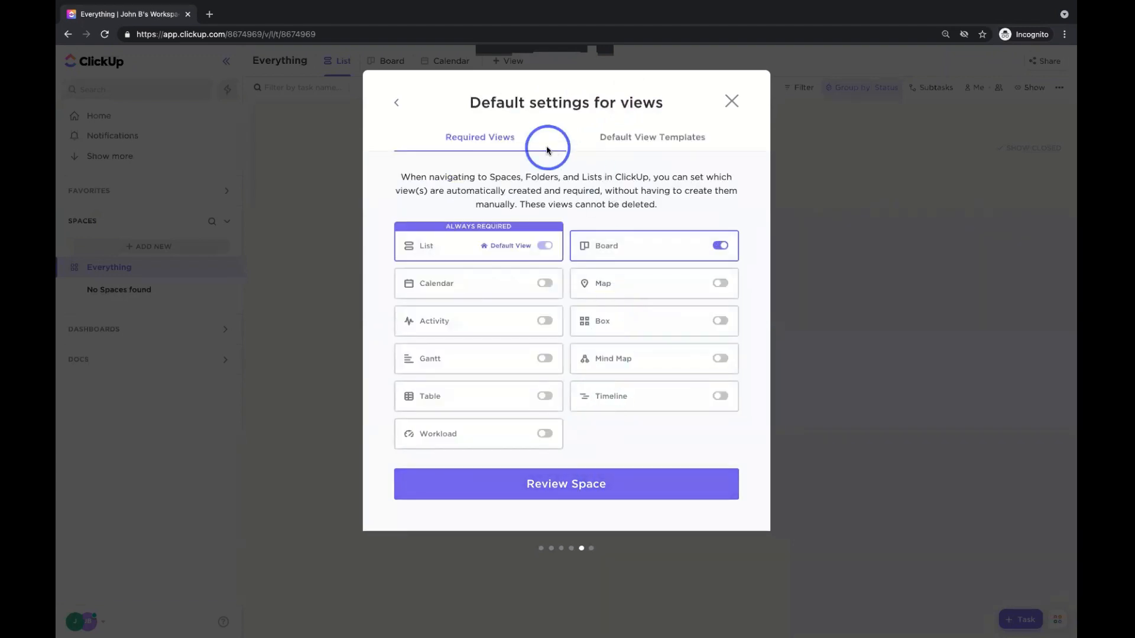
# Accept List and Board as the required views and create the Example Space
pyautogui.moveTo(535, 103); pyautogui.dragTo(664, 103)
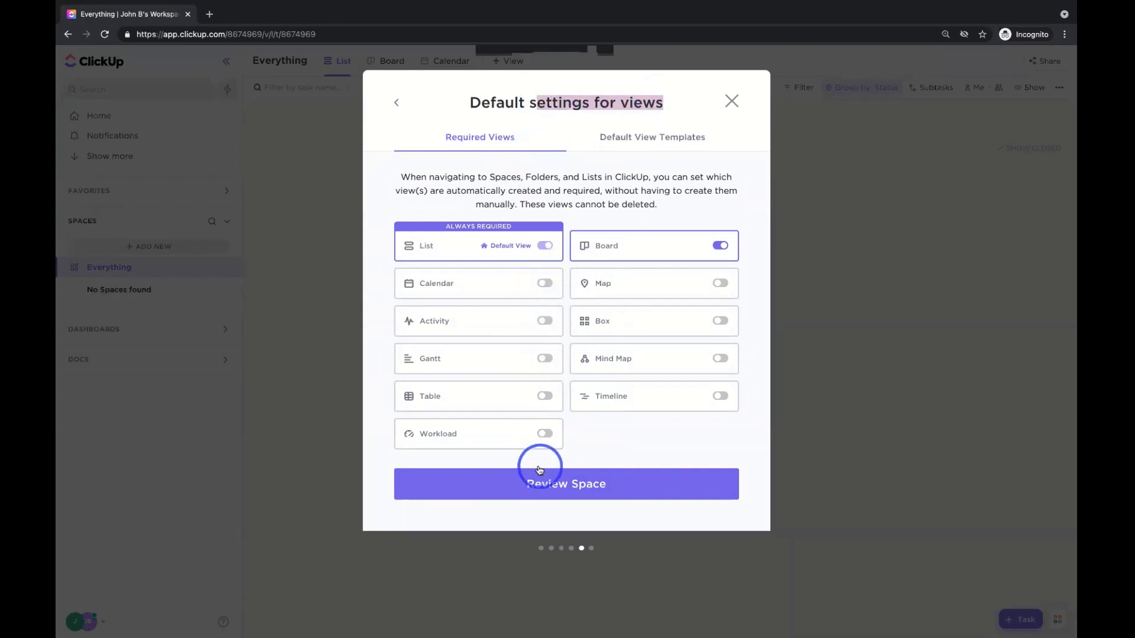
pyautogui.click(595, 482)
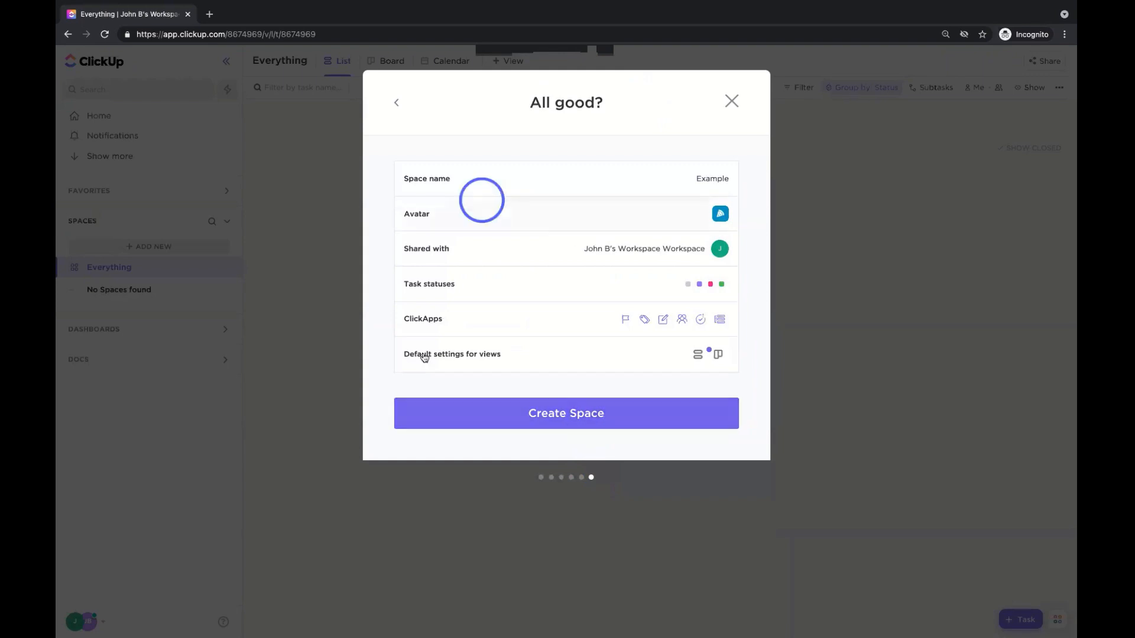
pyautogui.click(594, 417)
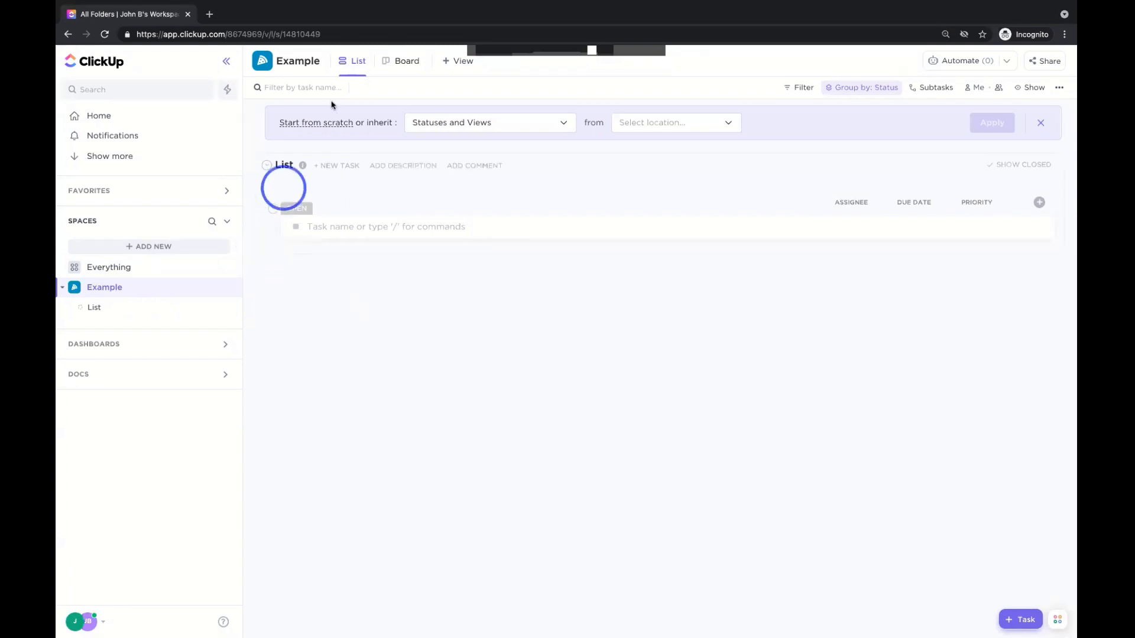
# Add a blank Mind Map view to the Example Space with a Workspace node branching to Space 1, Space 2 and Space 3 (Marketing)
pyautogui.click(458, 62)
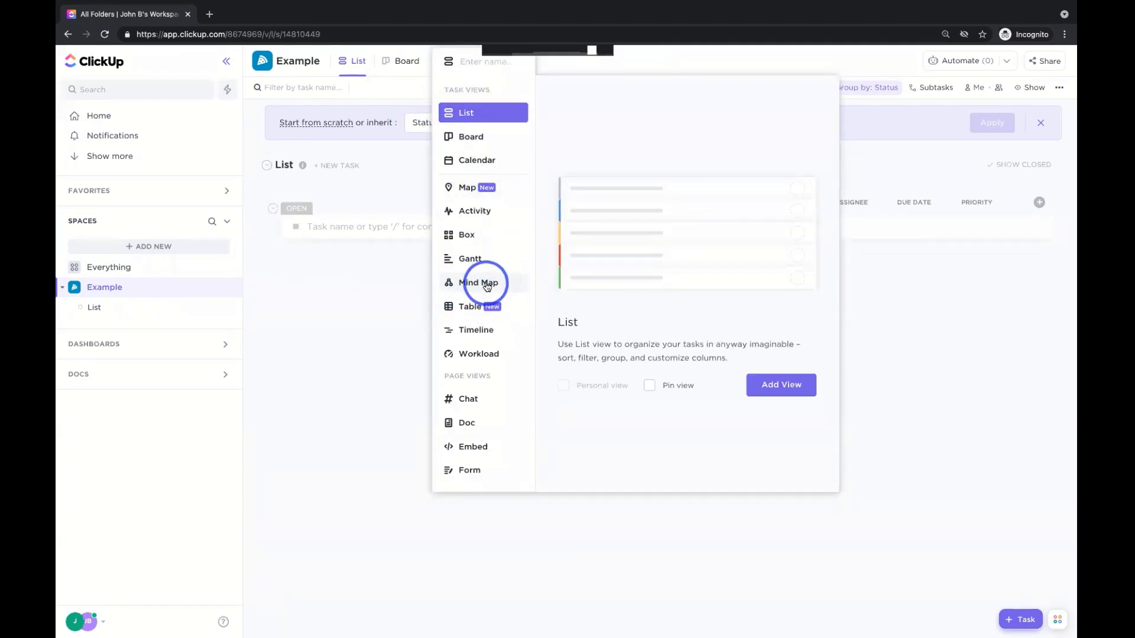
pyautogui.click(488, 287)
pyautogui.click(774, 384)
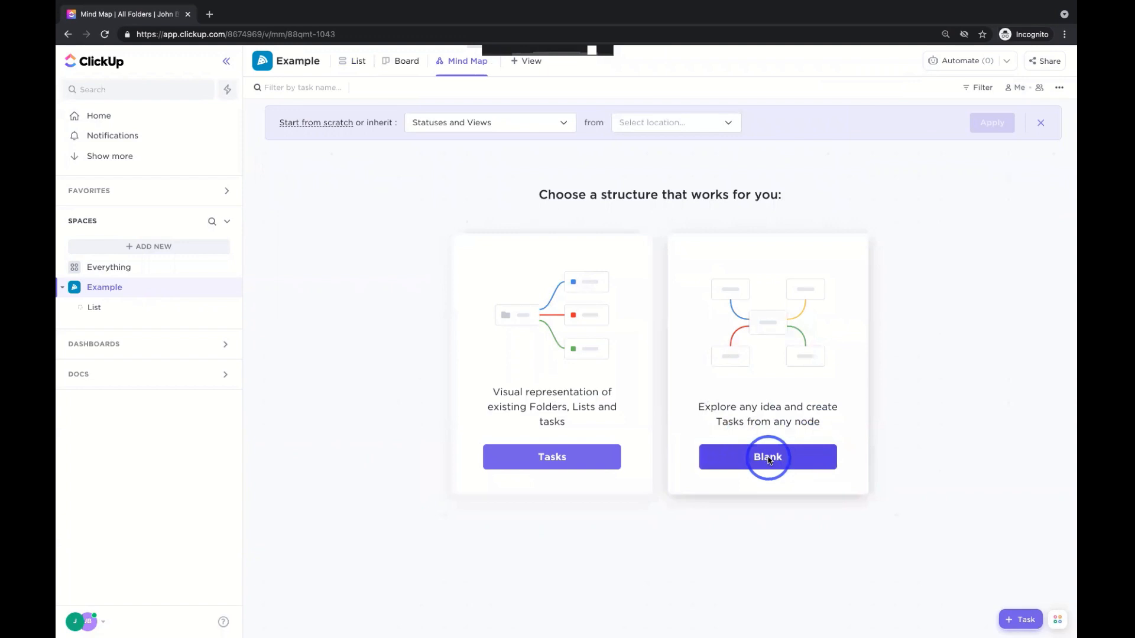
pyautogui.click(768, 458)
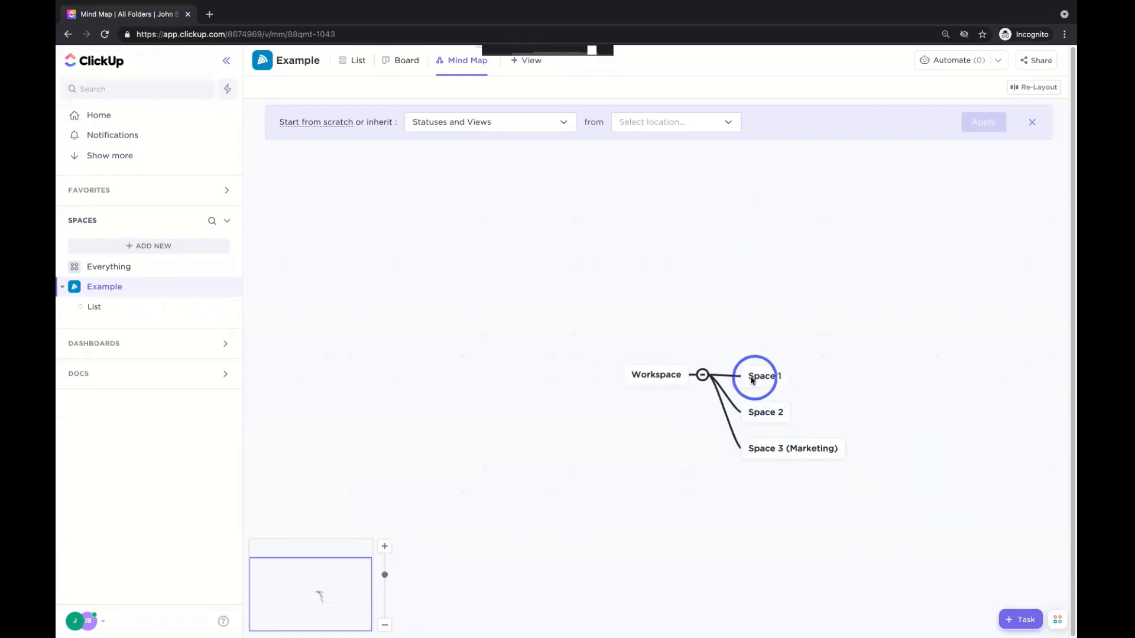
# Reposition the Space 1 and Space 2 nodes by hand, and rearrange the mind map with Re-Layout
pyautogui.moveTo(632, 395); pyautogui.dragTo(572, 454)
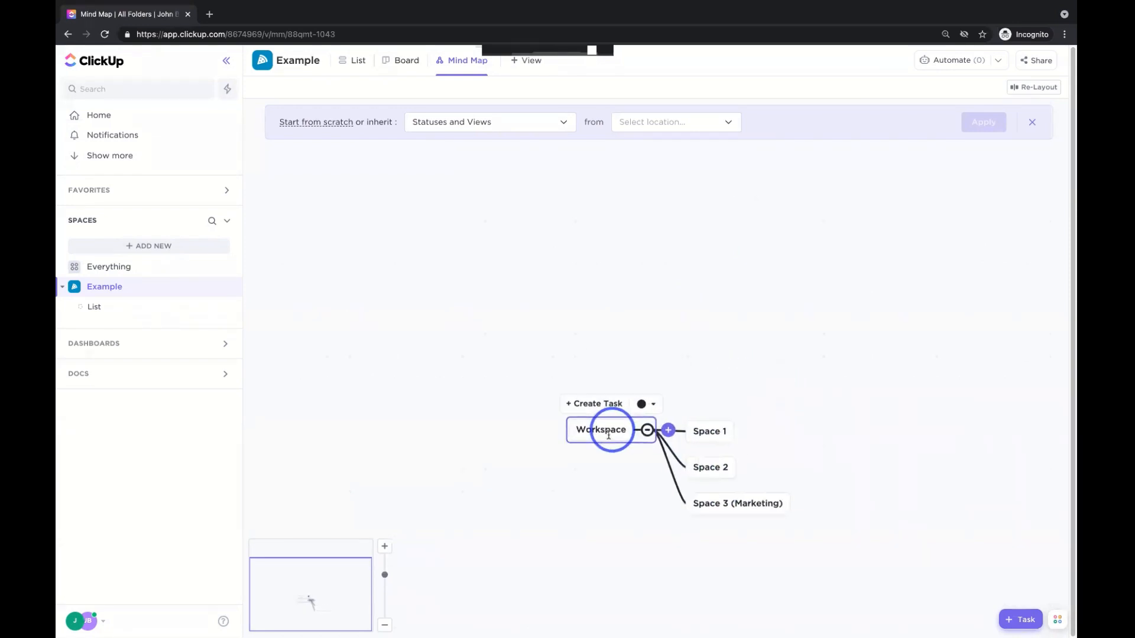
pyautogui.moveTo(712, 436); pyautogui.dragTo(705, 335)
pyautogui.moveTo(704, 484); pyautogui.dragTo(712, 407)
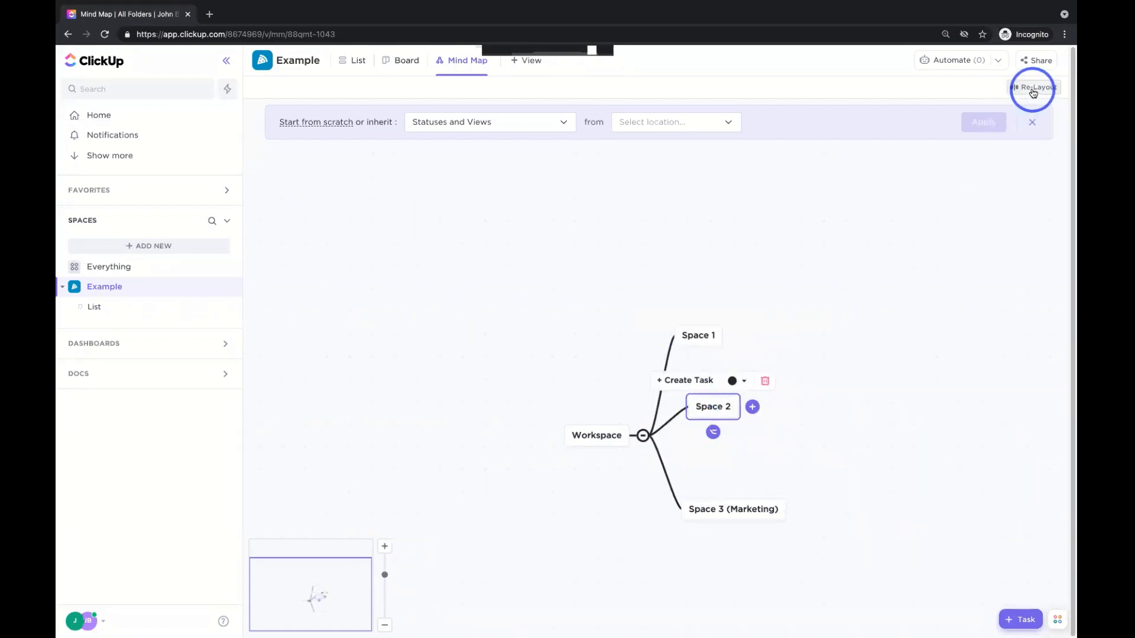
pyautogui.click(1032, 89)
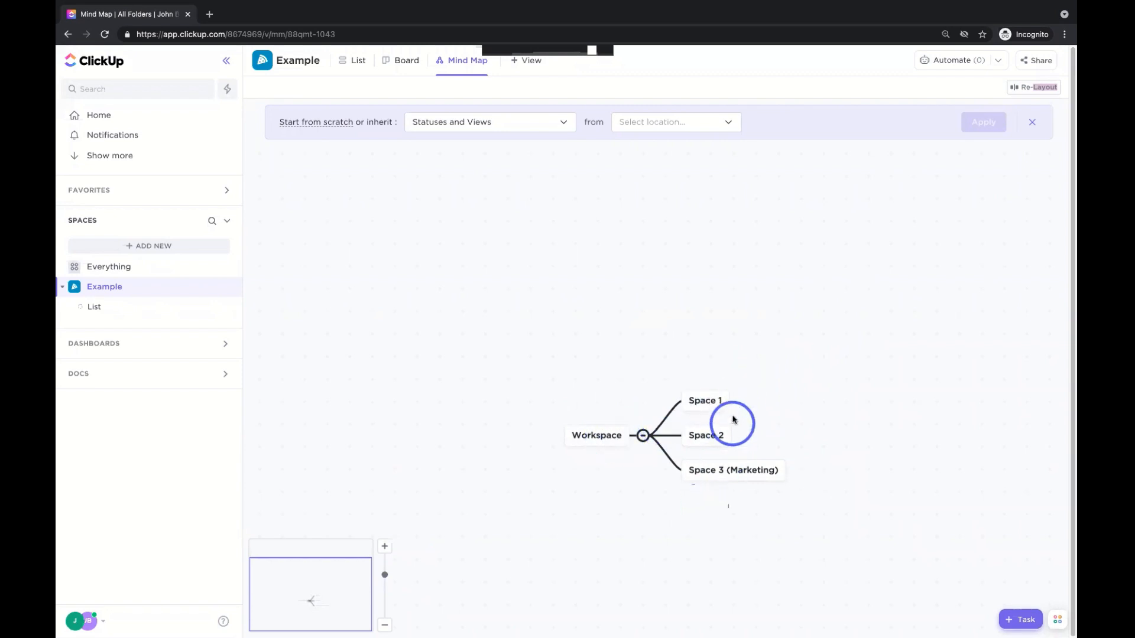
# Add child nodes Folder, Fodler 2, Folder 3, List 1 and List 2 to Space 1 and re-layout the mind map
pyautogui.click(718, 400)
pyautogui.click(764, 401)
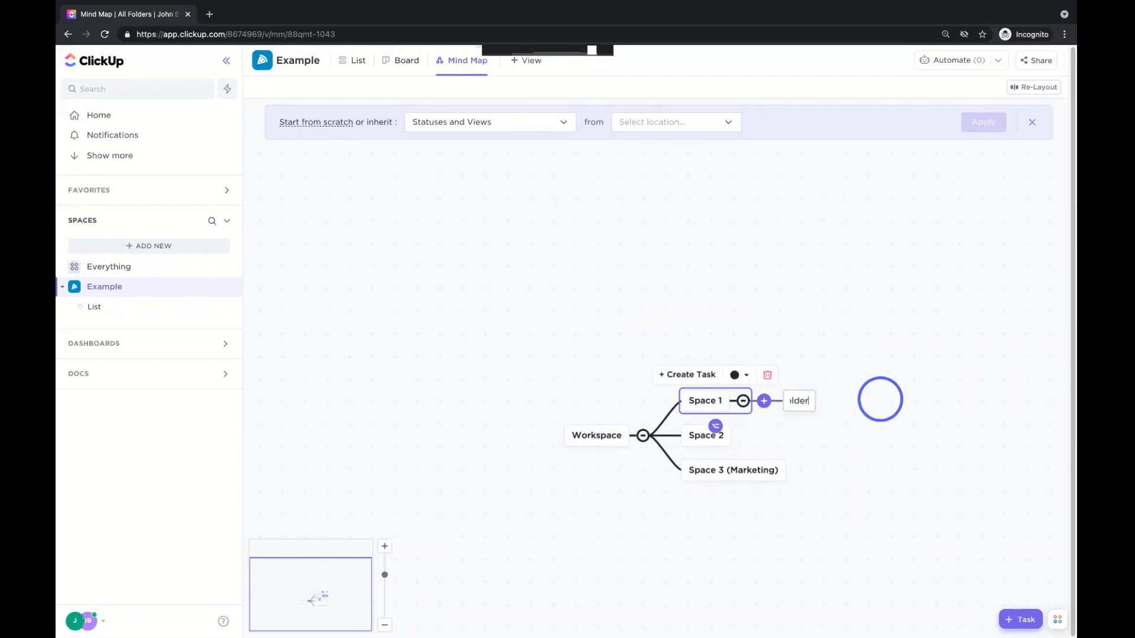
pyautogui.press('Return')
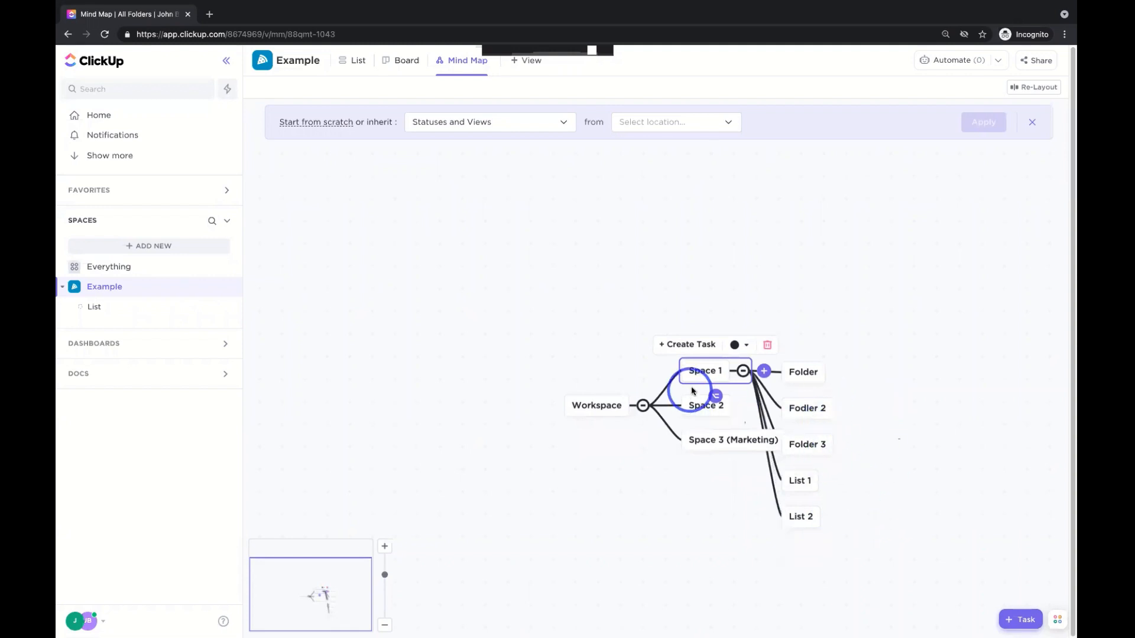
pyautogui.click(1042, 92)
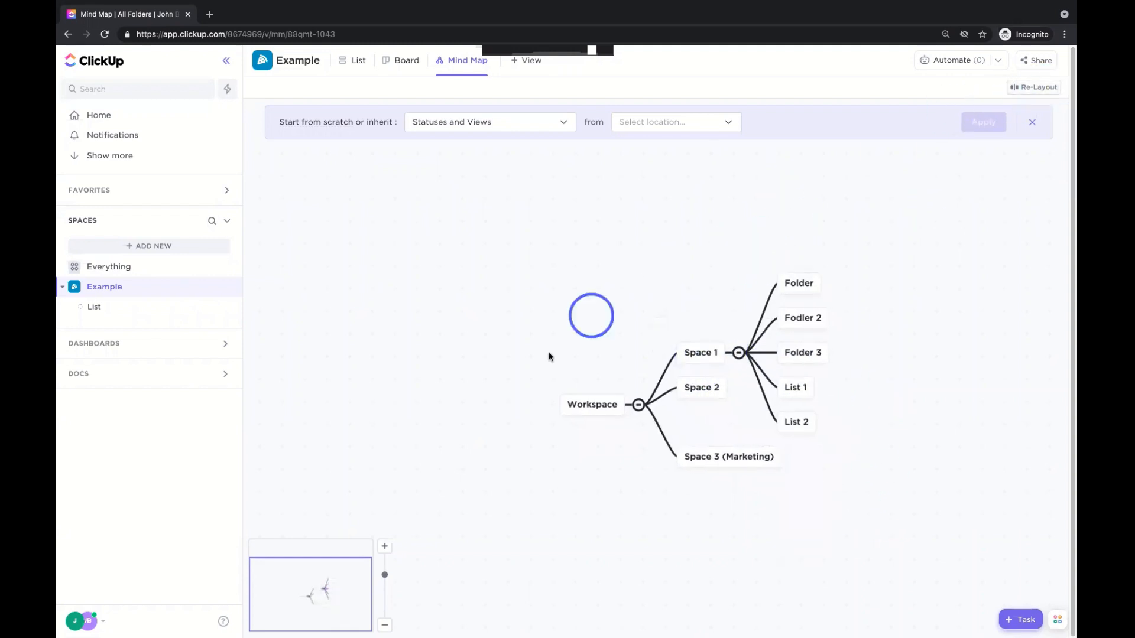
pyautogui.click(687, 405)
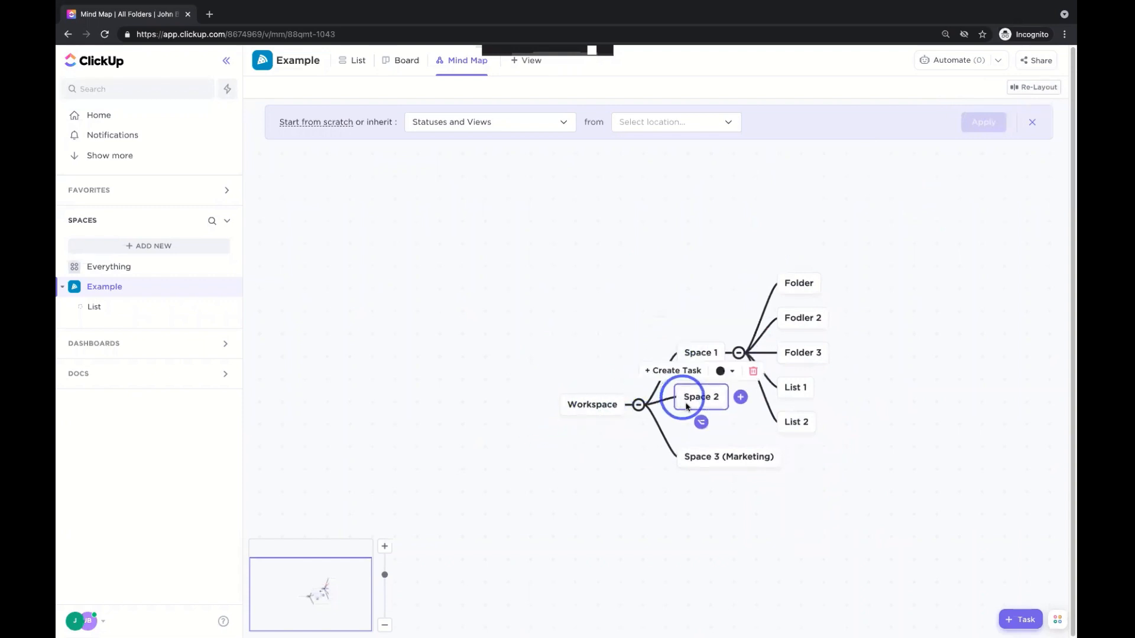
pyautogui.click(604, 305)
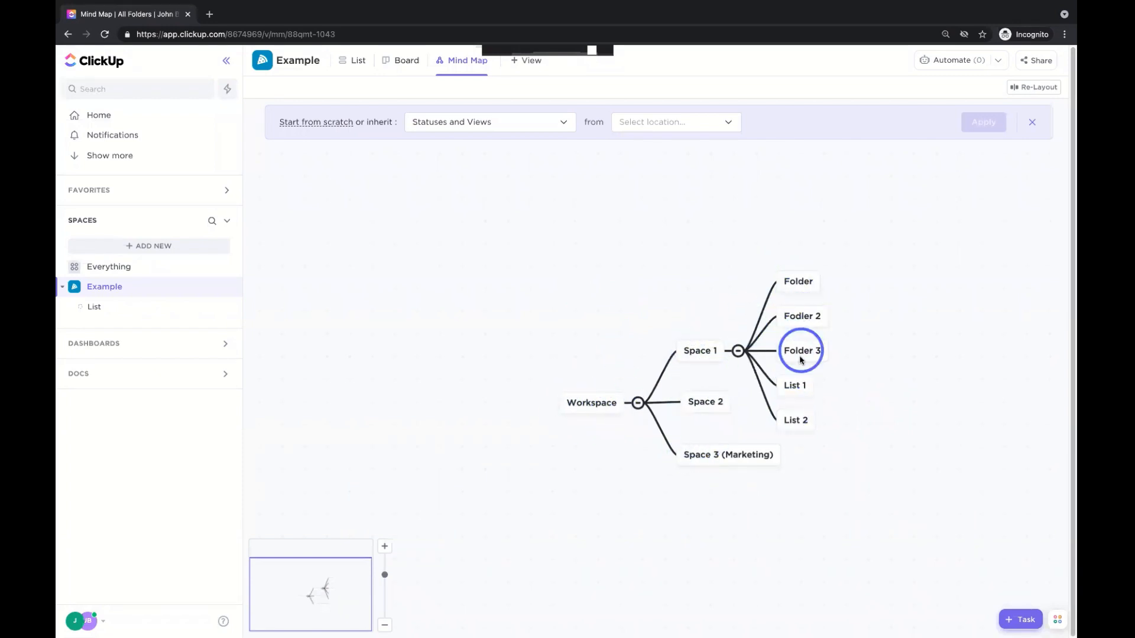
# Add child nodes List 1, List 2 and Lit 3 to the Folder node and re-layout the mind map
pyautogui.click(814, 279)
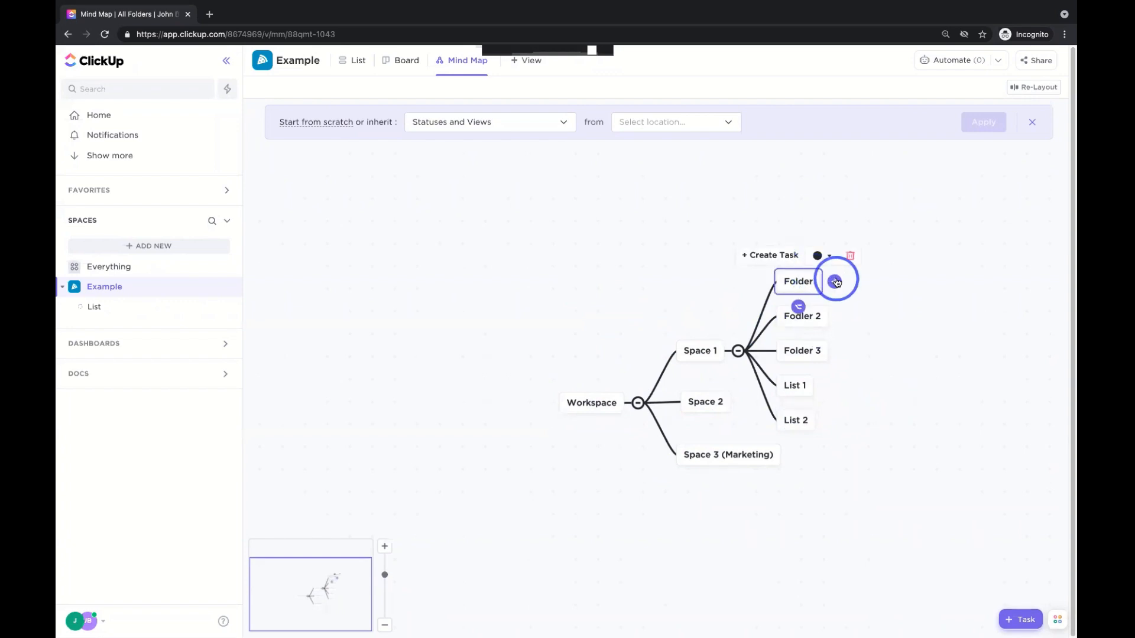
pyautogui.click(835, 282)
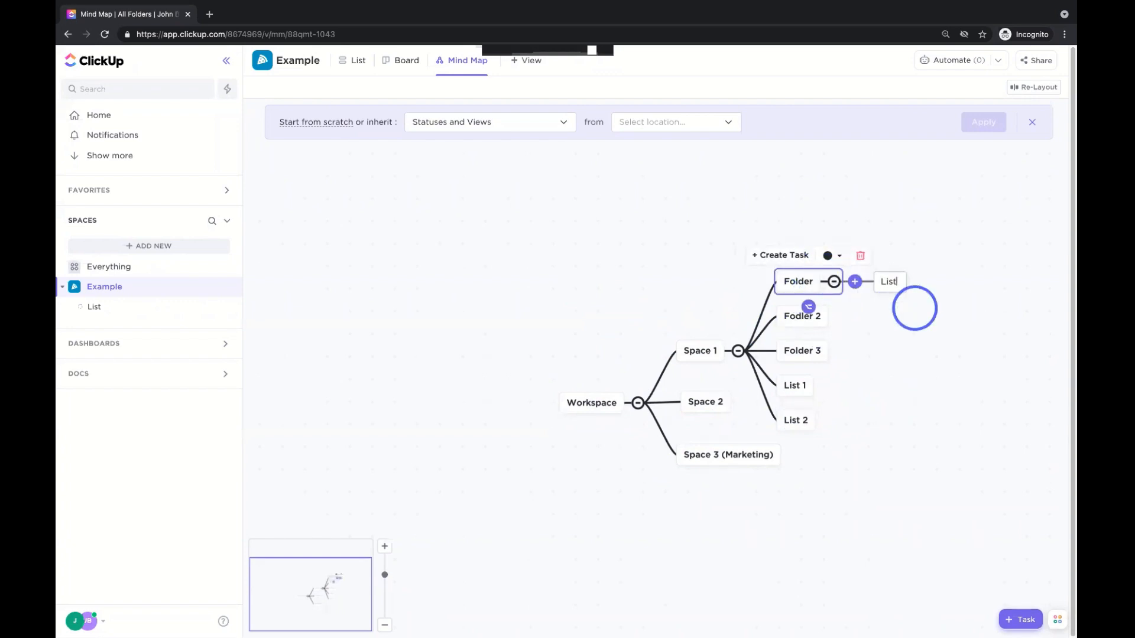
pyautogui.write('List 1')
pyautogui.press('Return')
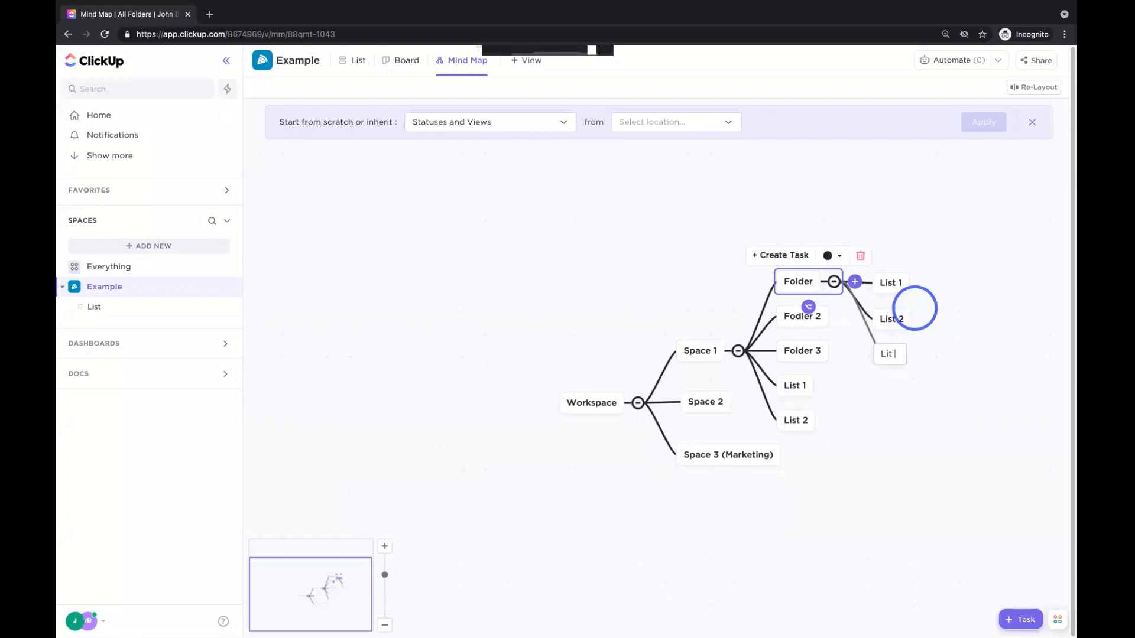
pyautogui.write('Lit 3')
pyautogui.press('Return')
pyautogui.doubleClick(1033, 90)
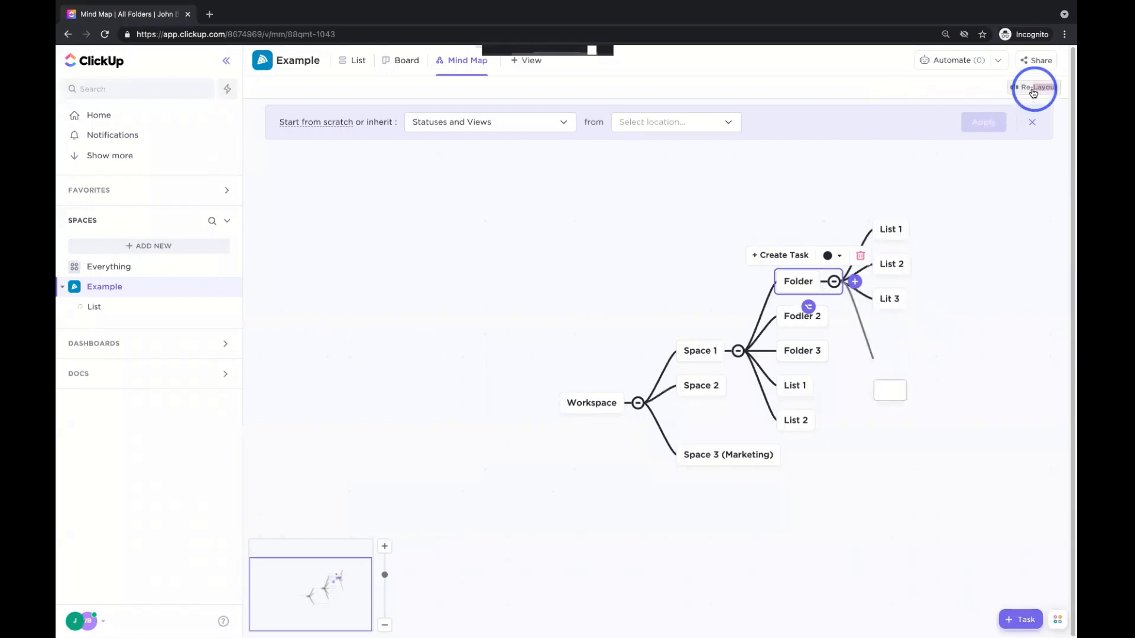
pyautogui.click(802, 235)
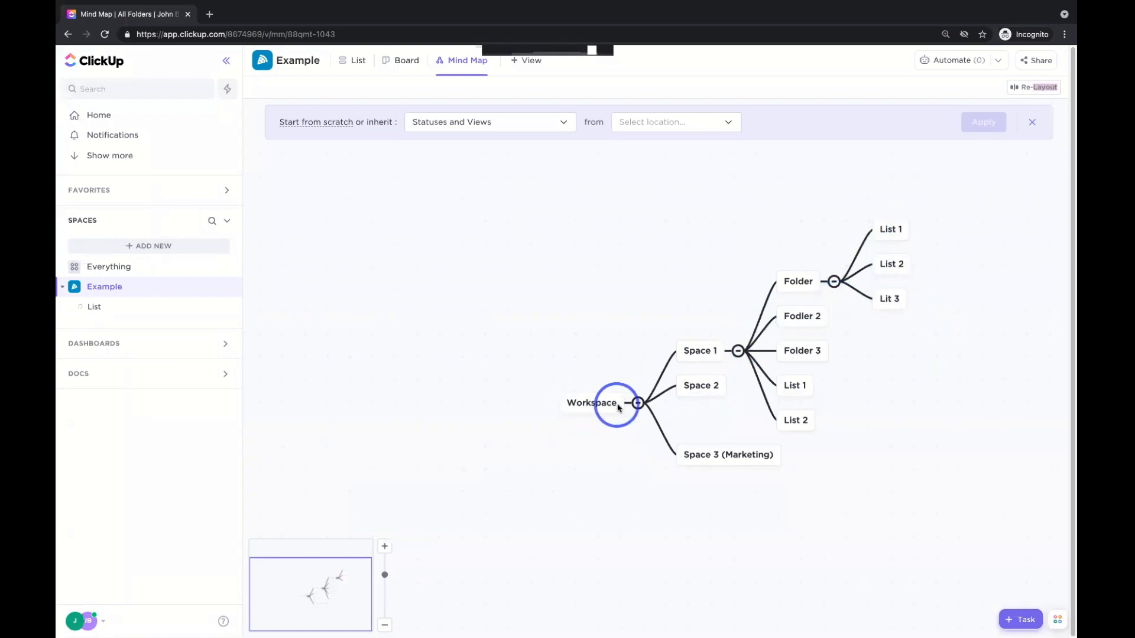
# Add child nodes Task, ask 2, Task 3 and another Task 3 to the List 1 node under Folder
pyautogui.click(909, 233)
pyautogui.click(922, 230)
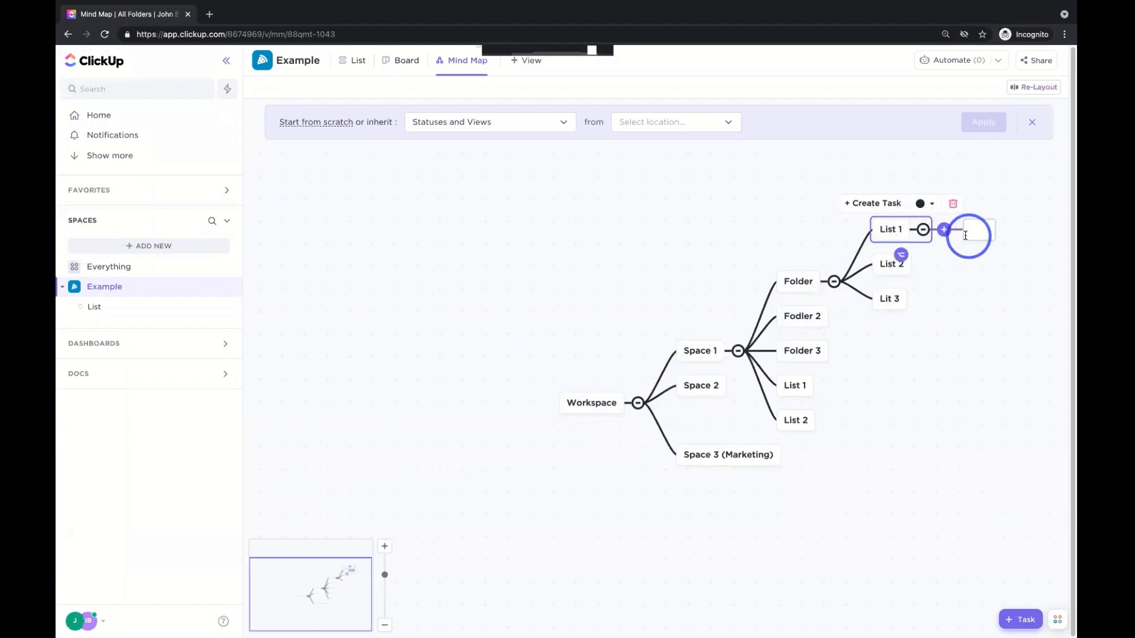
pyautogui.write('Task')
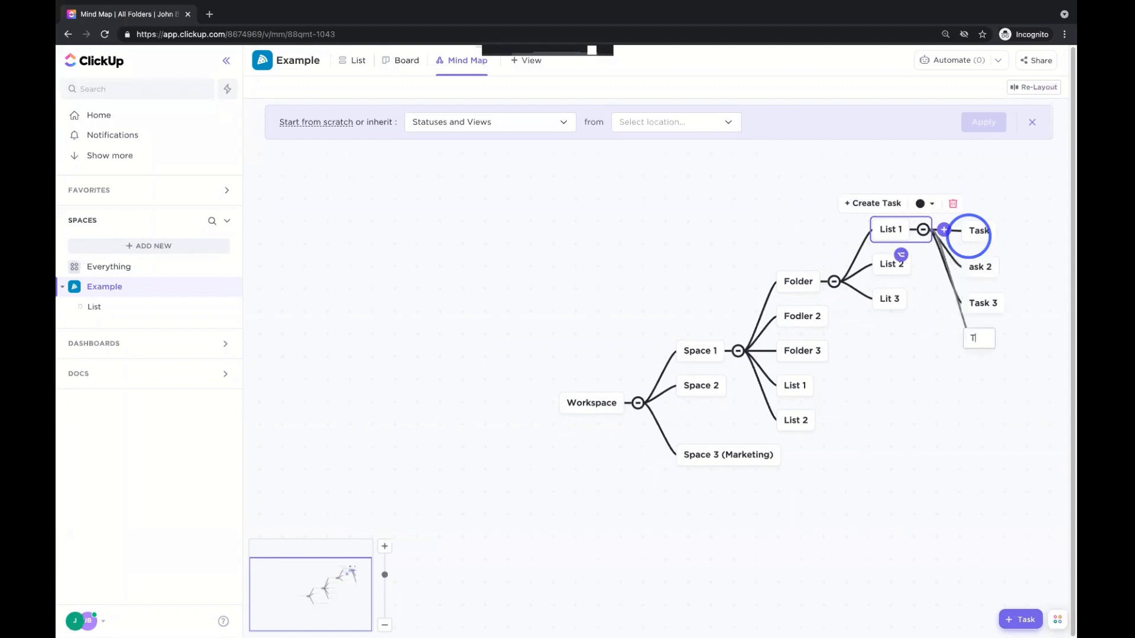
pyautogui.press('Return')
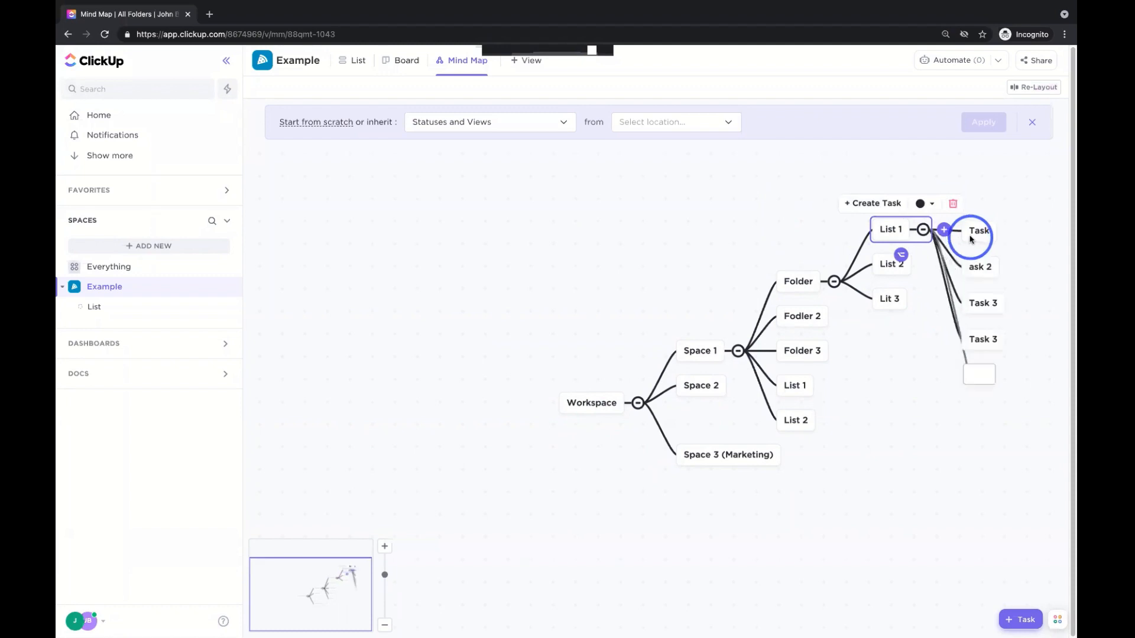
# Add child nodes Subtasks 1, Subtask 2 and Subtask 3 to the Task node under List 1
pyautogui.click(1006, 232)
pyautogui.click(976, 233)
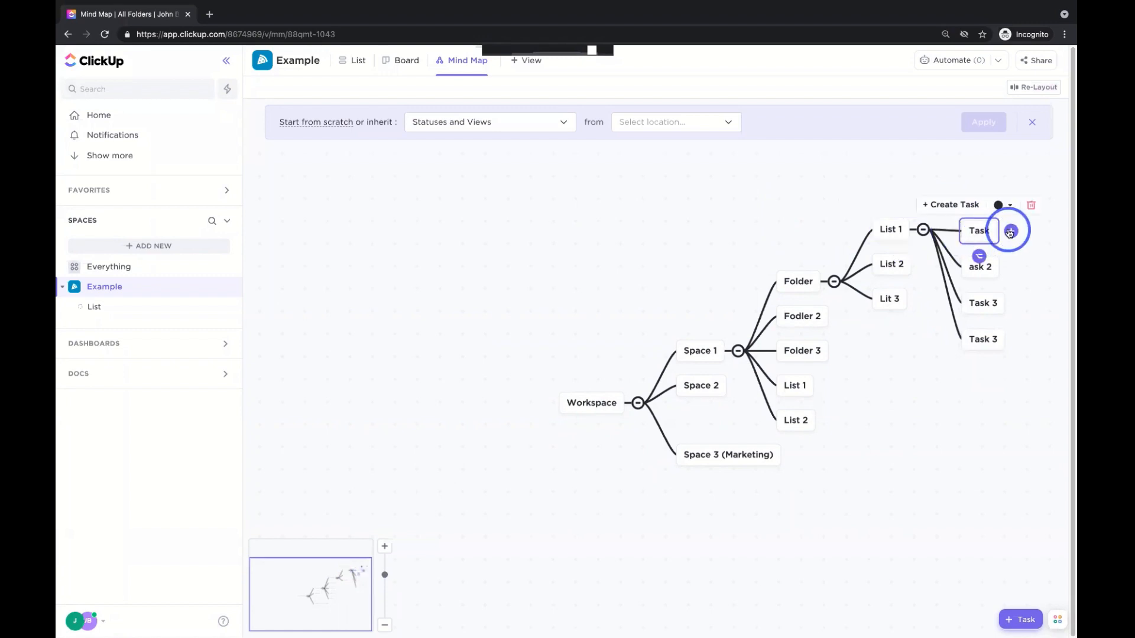
pyautogui.click(1010, 231)
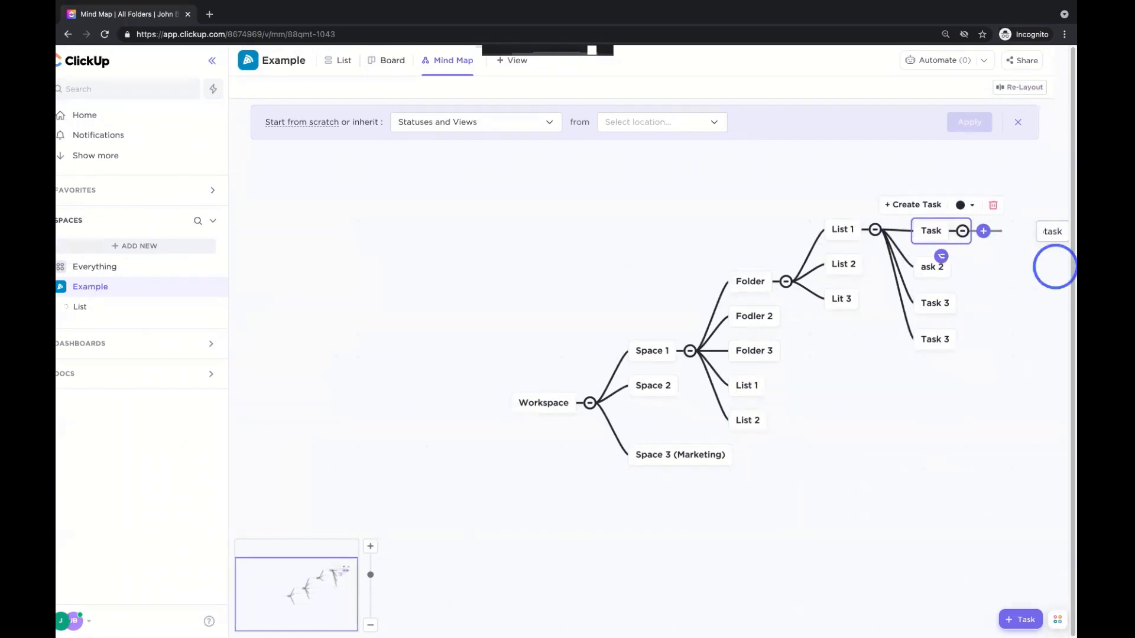
pyautogui.press('Return')
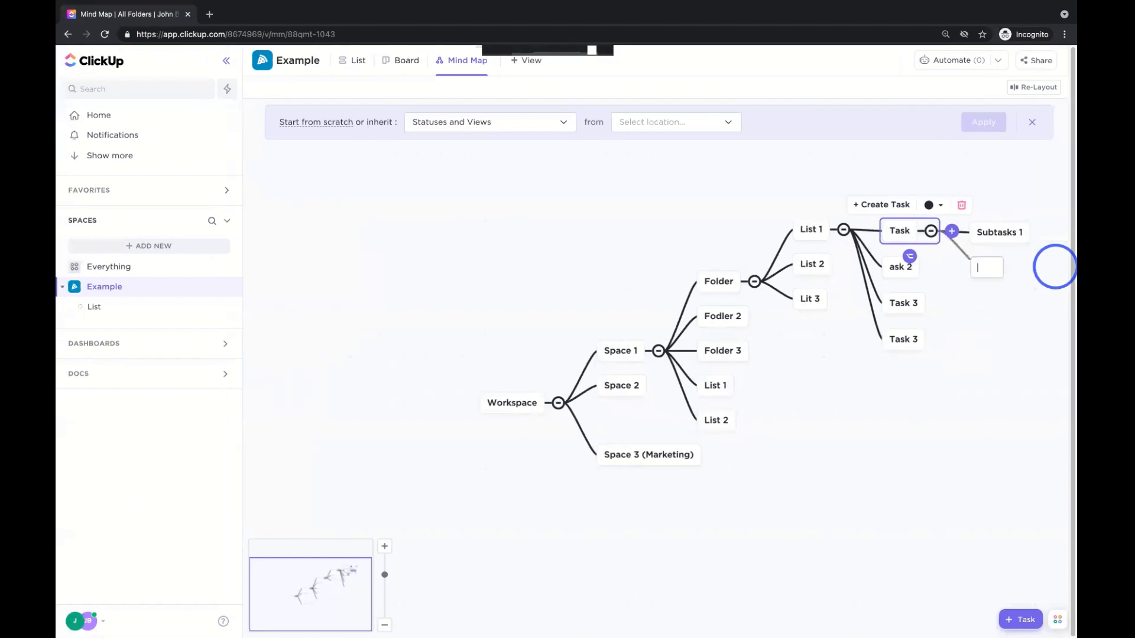
pyautogui.write('Subtask 2')
pyautogui.press('Return')
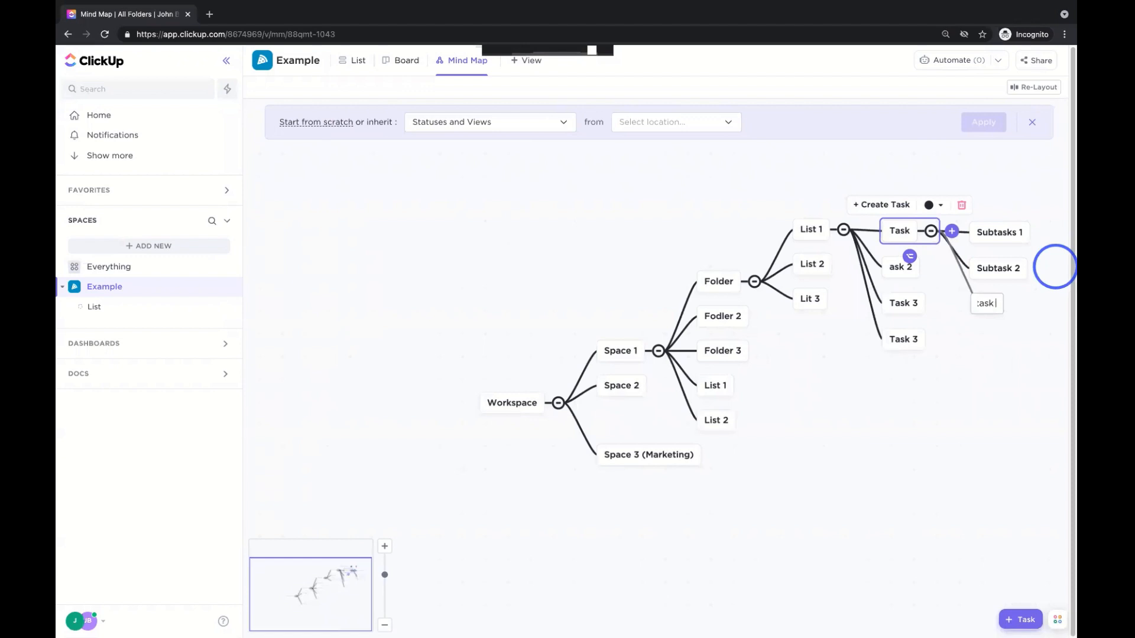
pyautogui.write('Subtask 3')
pyautogui.press('Return')
pyautogui.press('Escape')
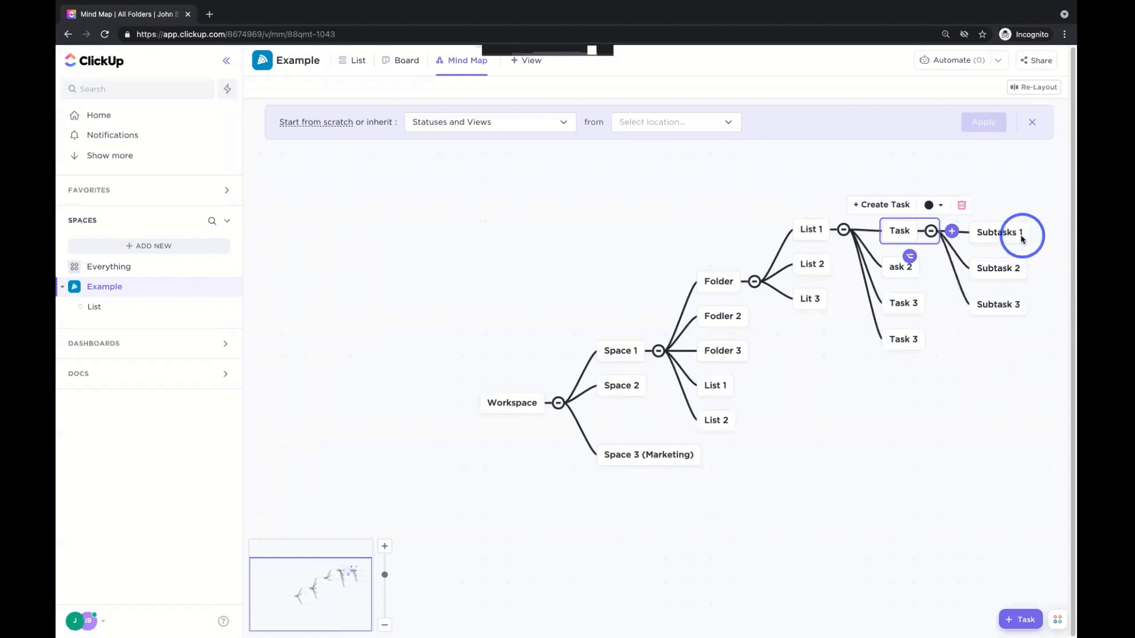
# Add child nodes NEsted subtask 1 and Nestes suvtask 2 to the Subtasks 1 node and re-layout the mind map
pyautogui.click(1017, 234)
pyautogui.press('Tab')
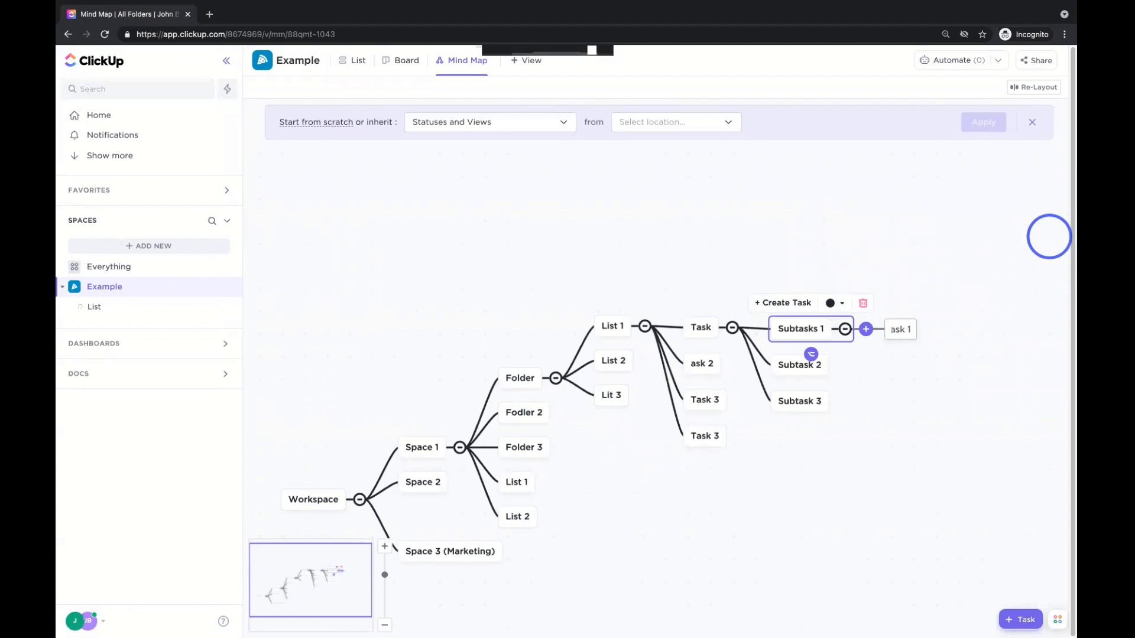
pyautogui.press('Return')
pyautogui.write('Nestes suvtask 2')
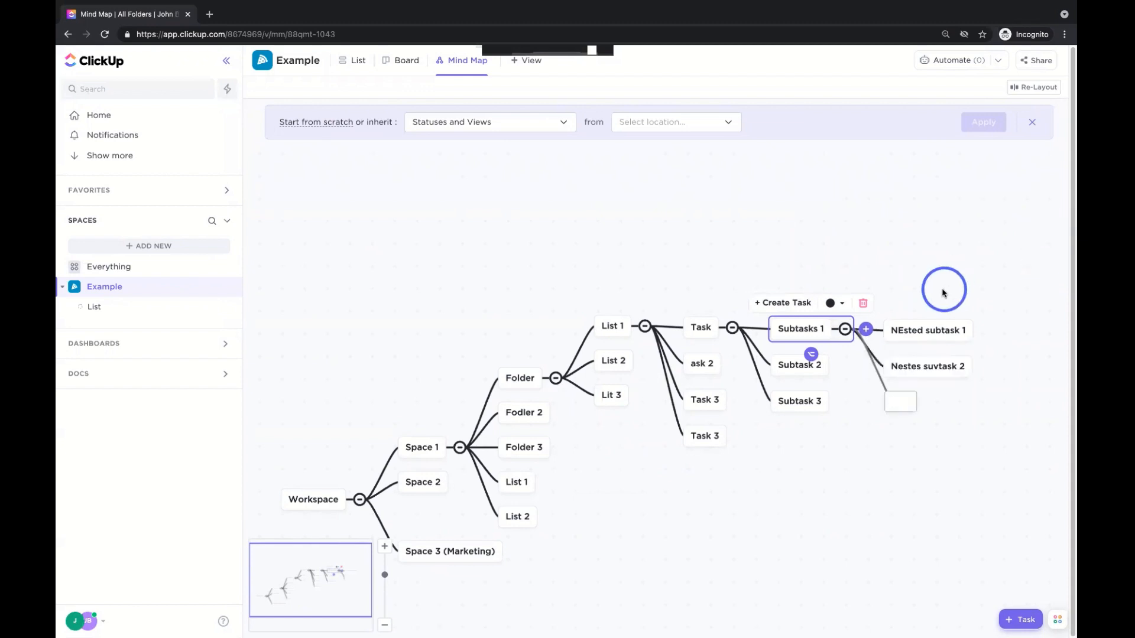
pyautogui.click(942, 293)
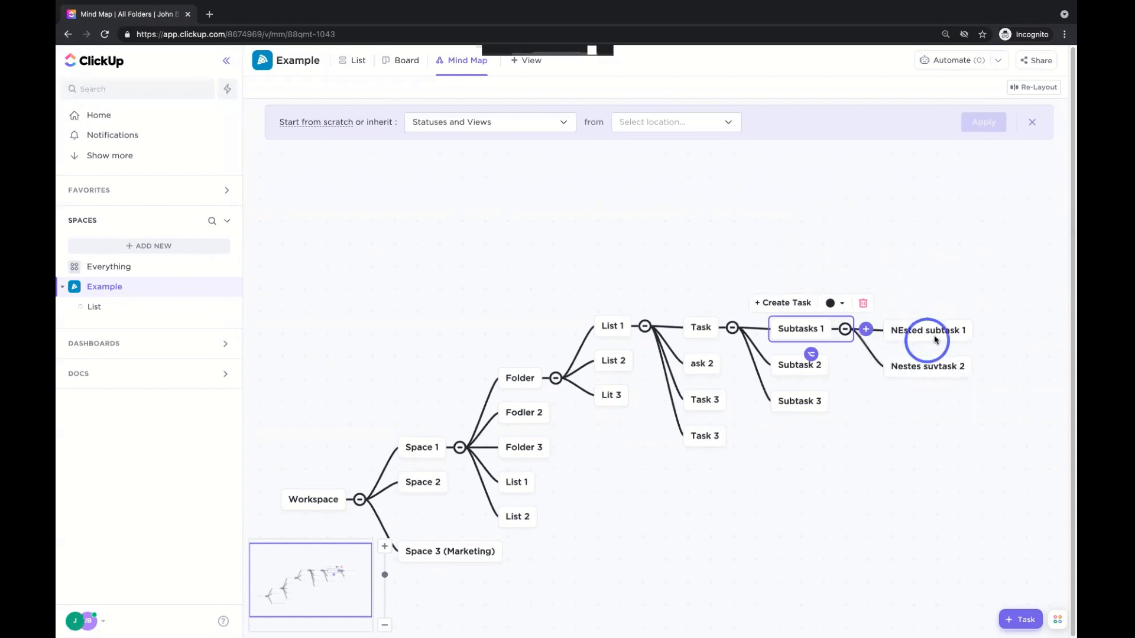
pyautogui.click(1029, 88)
pyautogui.moveTo(500, 286); pyautogui.dragTo(545, 261)
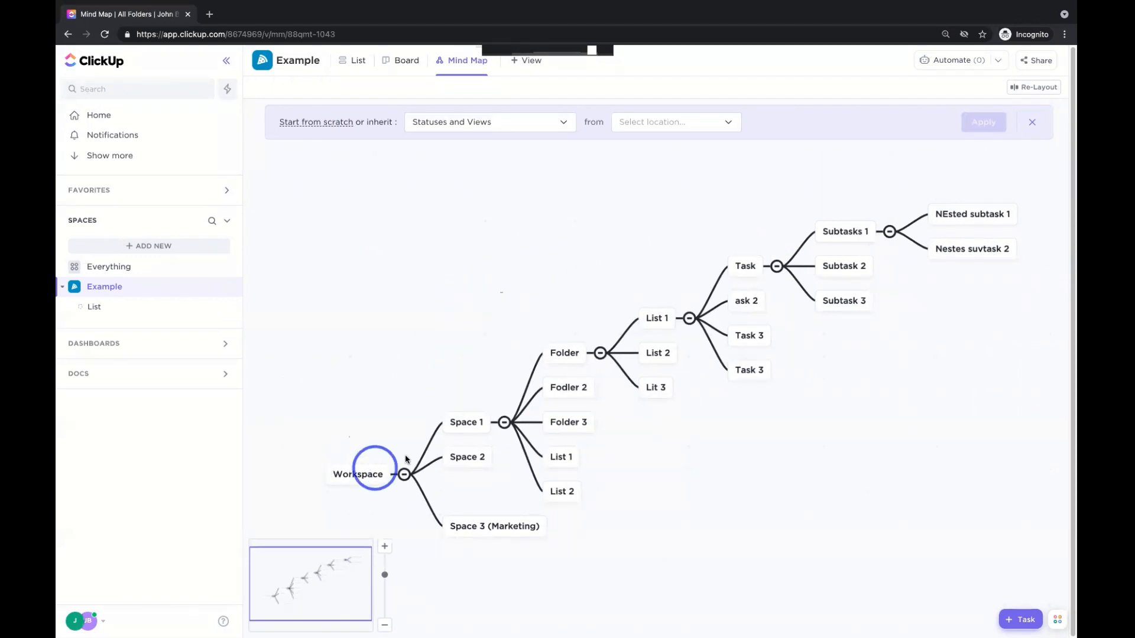
pyautogui.click(465, 463)
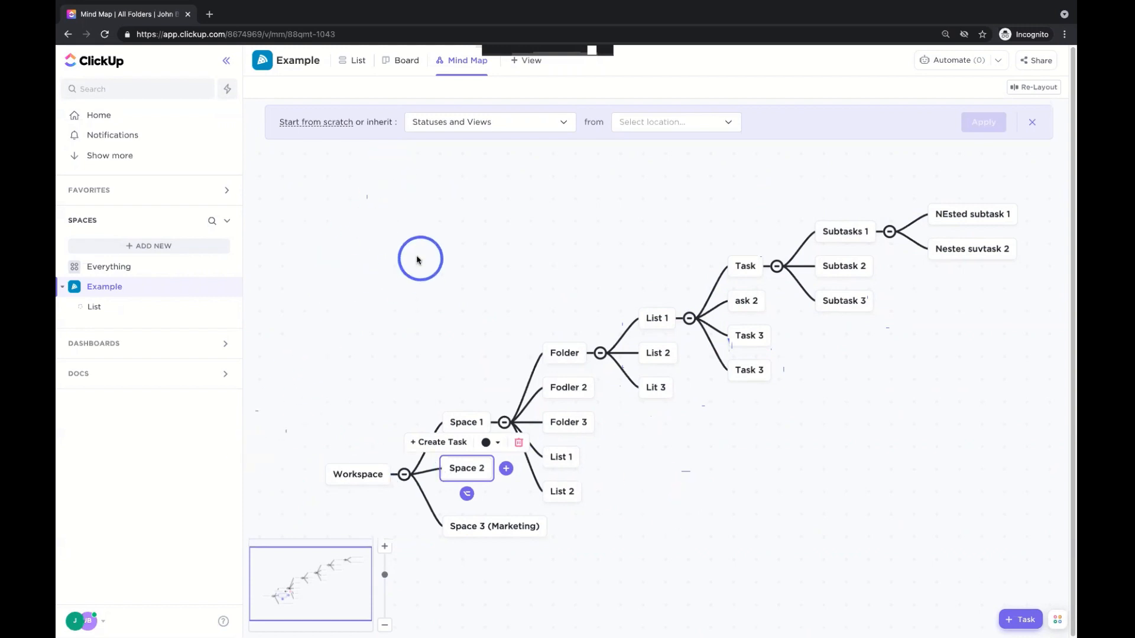
pyautogui.click(390, 238)
# Switch the Example Space to its List view and browse the templates available for the Space
pyautogui.click(359, 65)
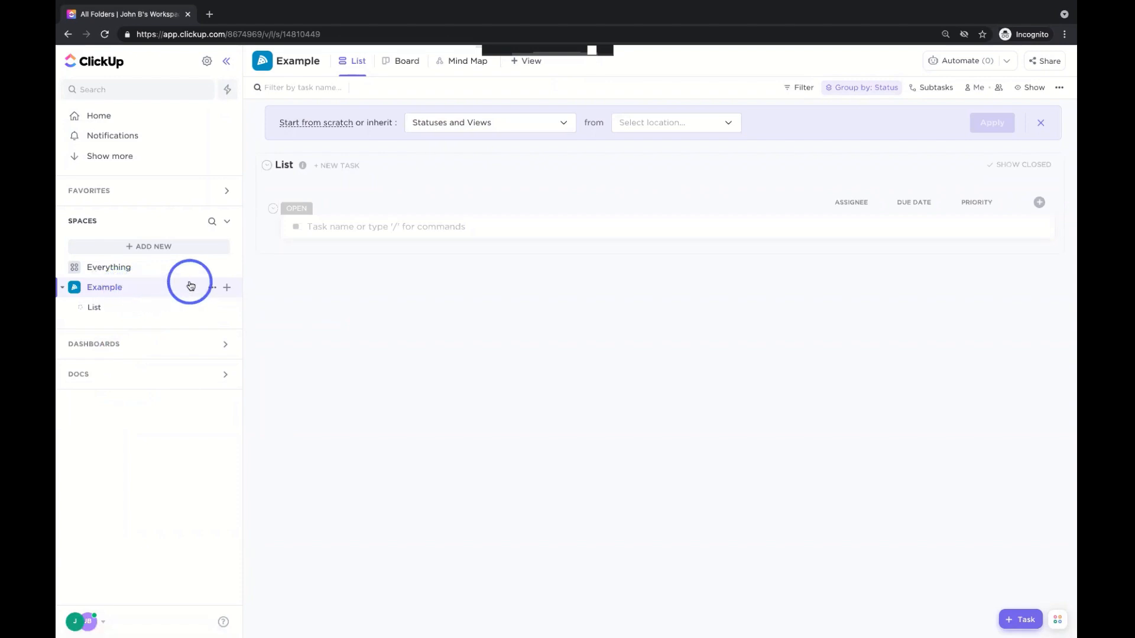
pyautogui.click(227, 290)
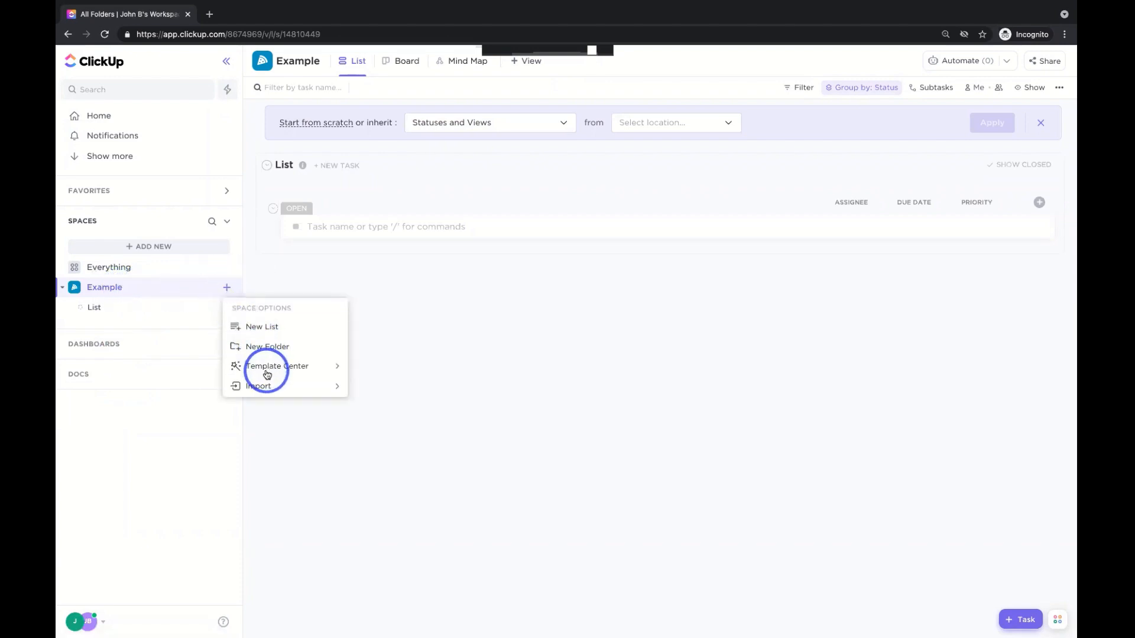
pyautogui.moveTo(275, 370)
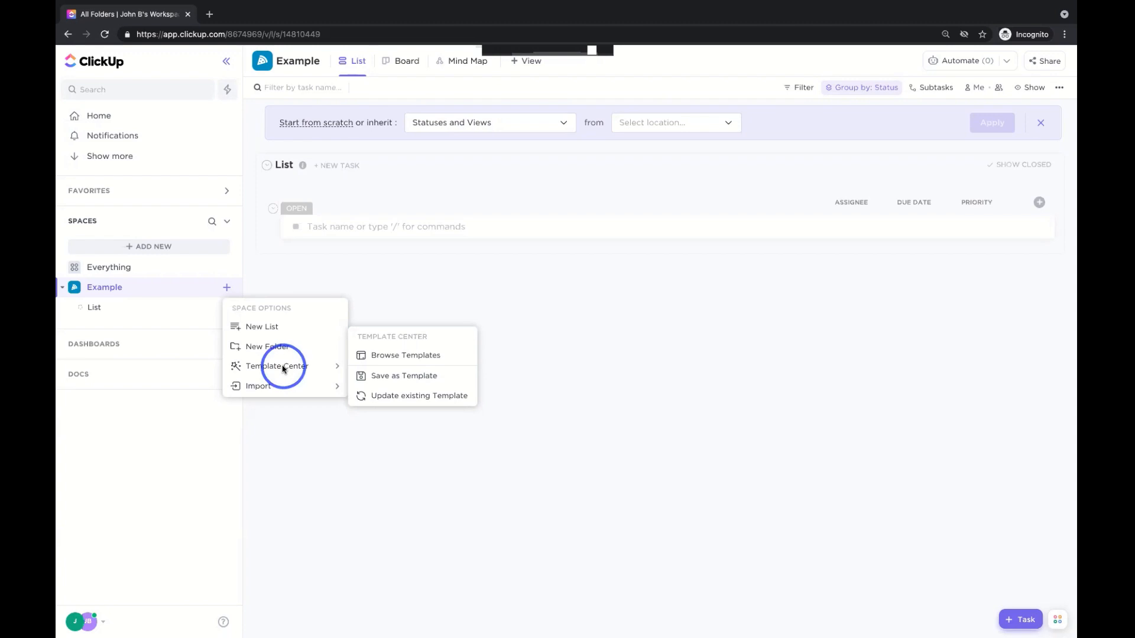
pyautogui.click(415, 356)
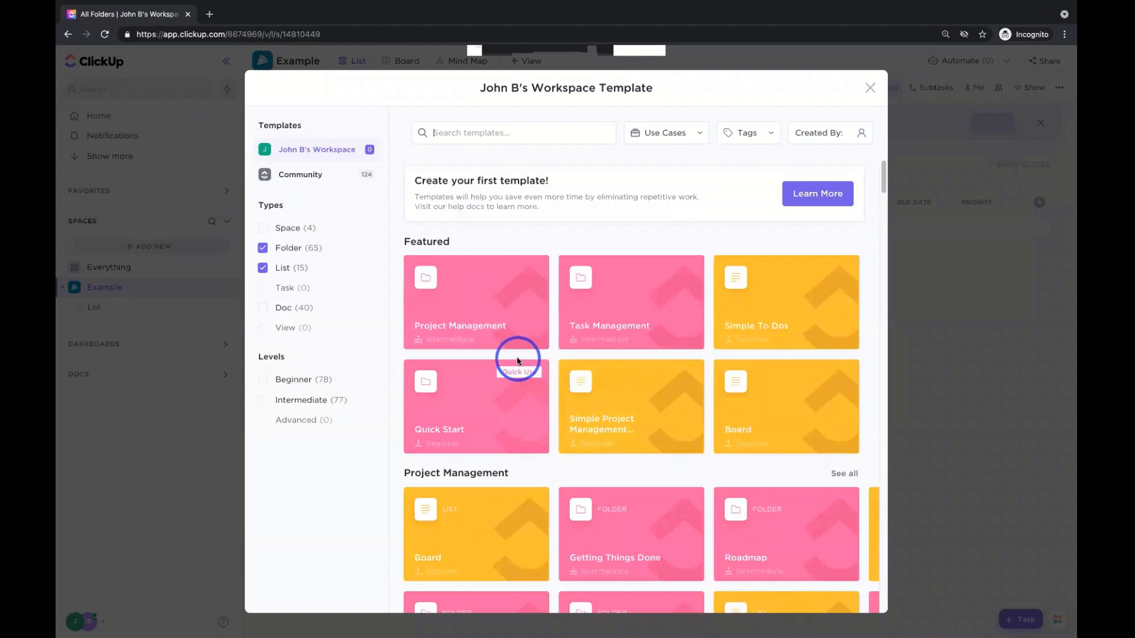
# Include Space and Doc templates alongside Folder and List types, and look through the template categories
pyautogui.click(263, 228)
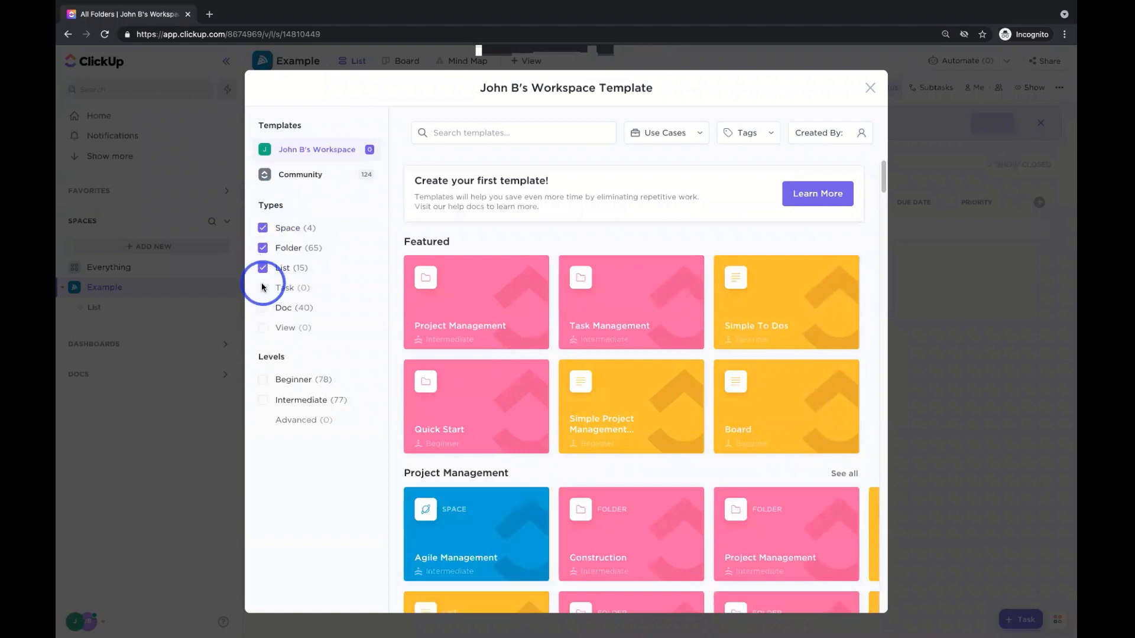
pyautogui.click(263, 308)
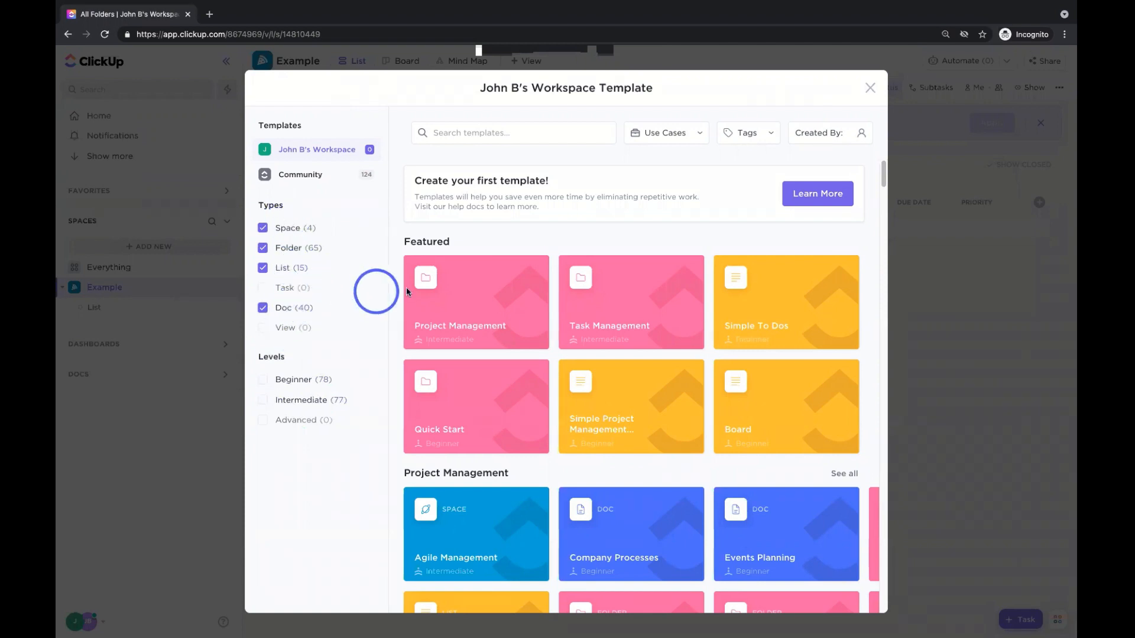
pyautogui.click(264, 249)
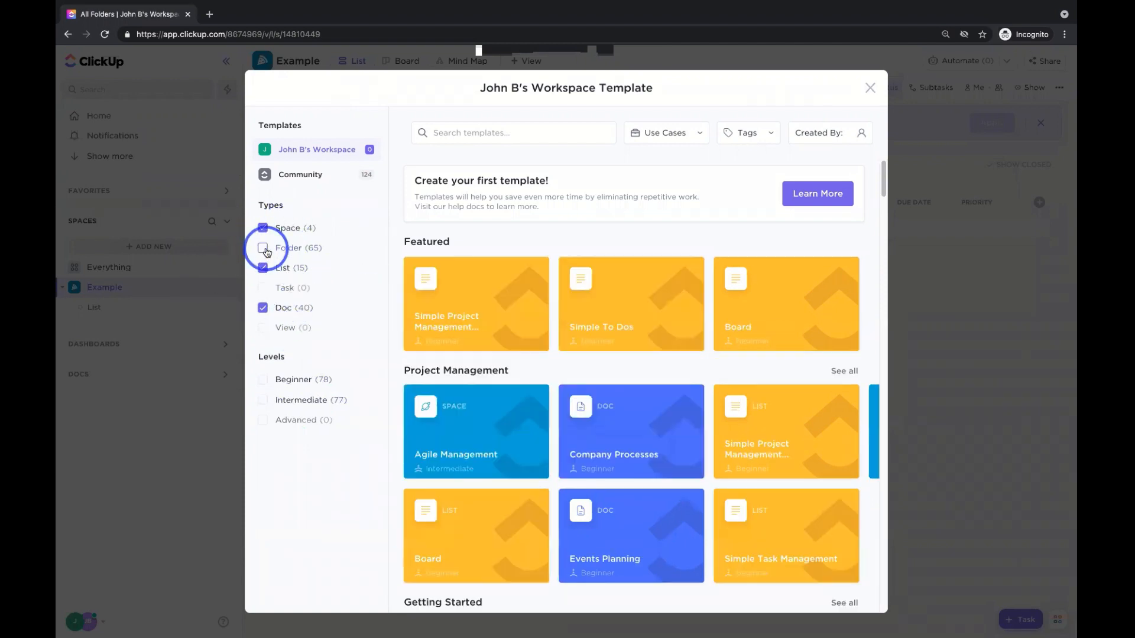
pyautogui.click(265, 248)
pyautogui.scroll(-5, 522, 300)
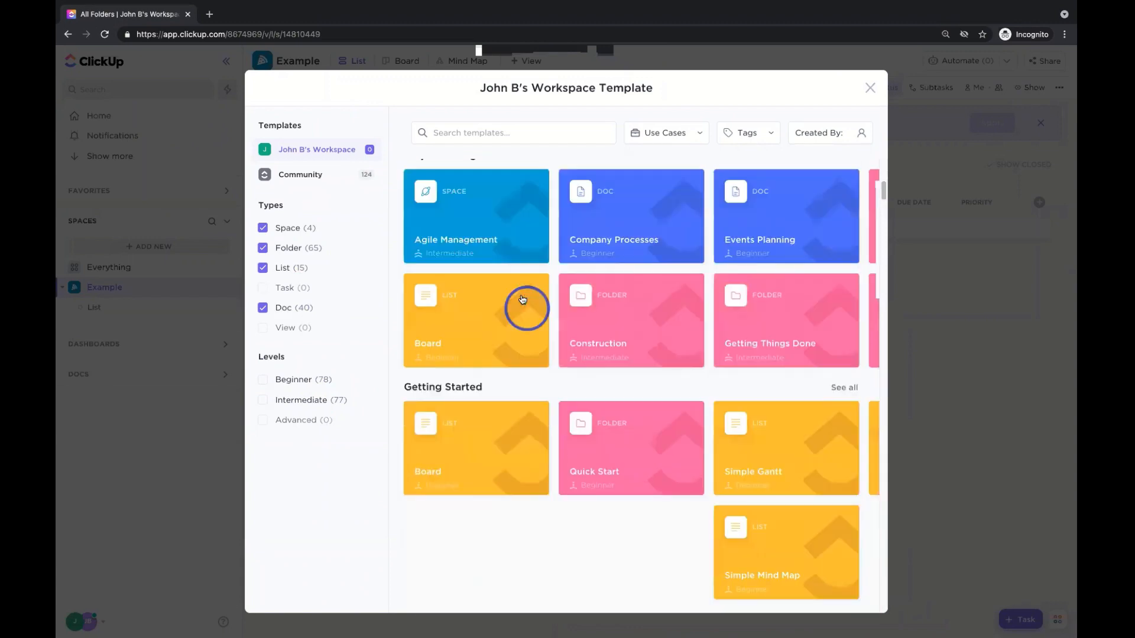
pyautogui.scroll(-15, 522, 300)
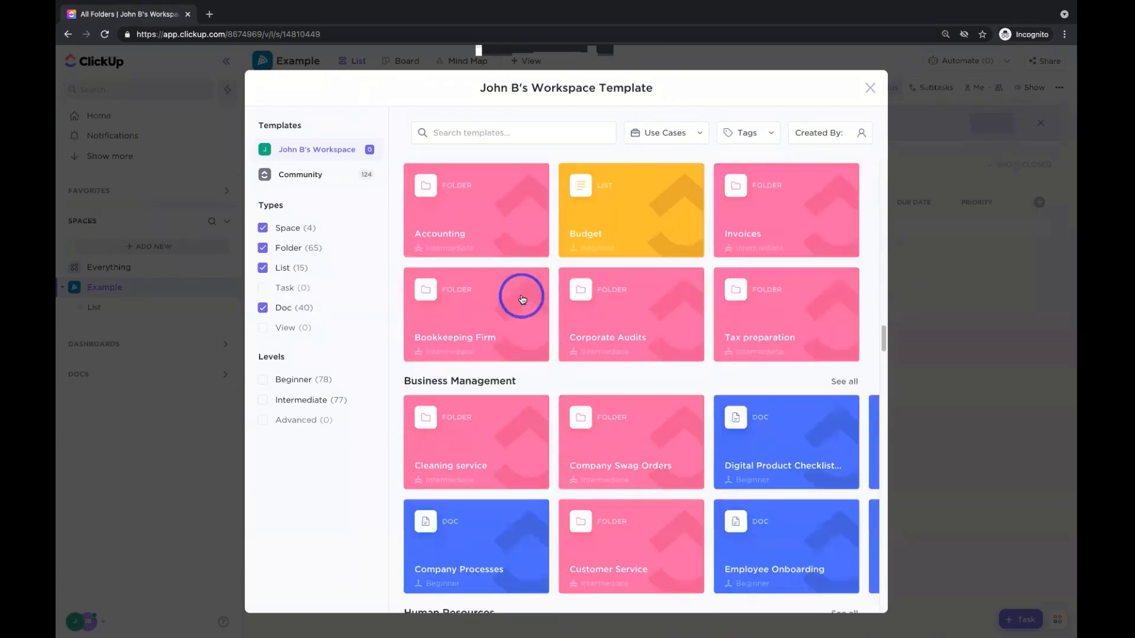
pyautogui.scroll(-20, 522, 299)
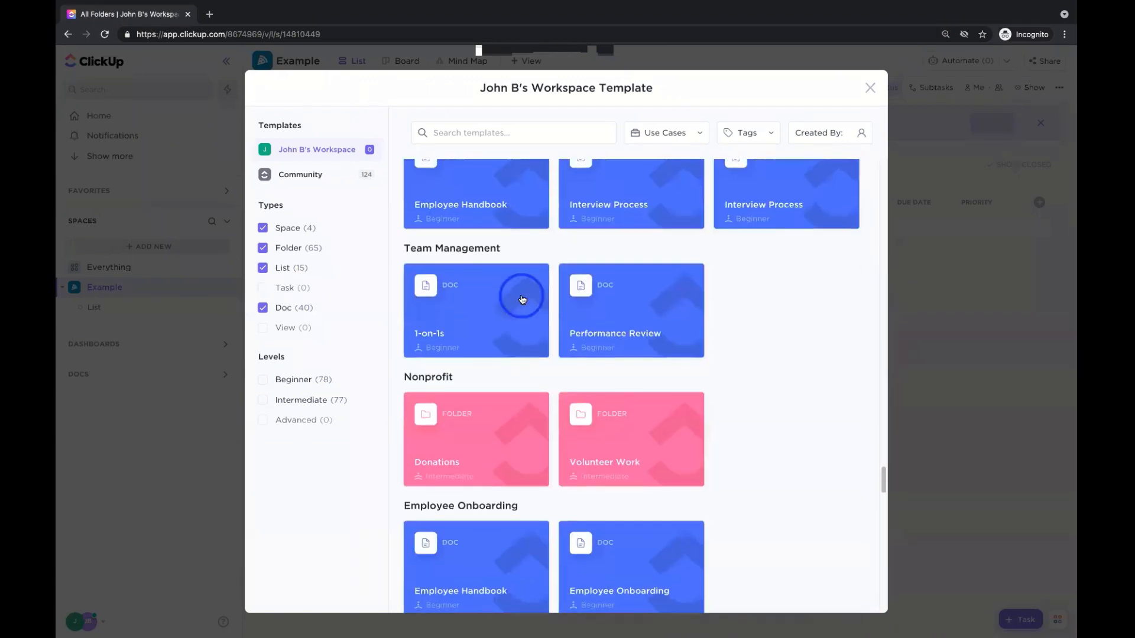
pyautogui.scroll(-20, 522, 300)
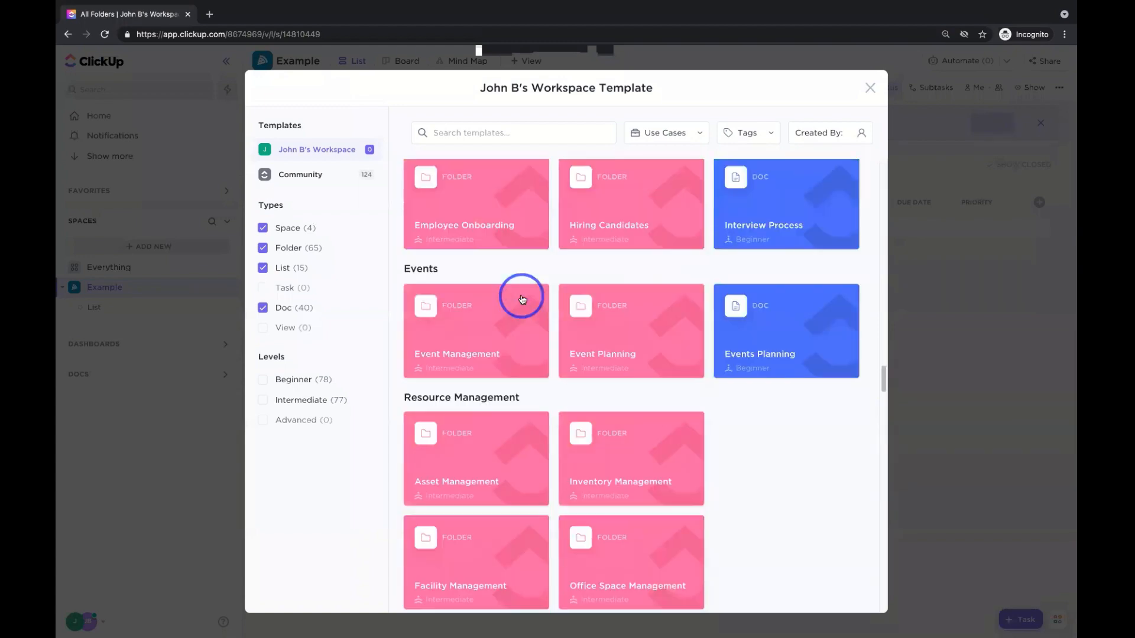
pyautogui.scroll(20, 523, 299)
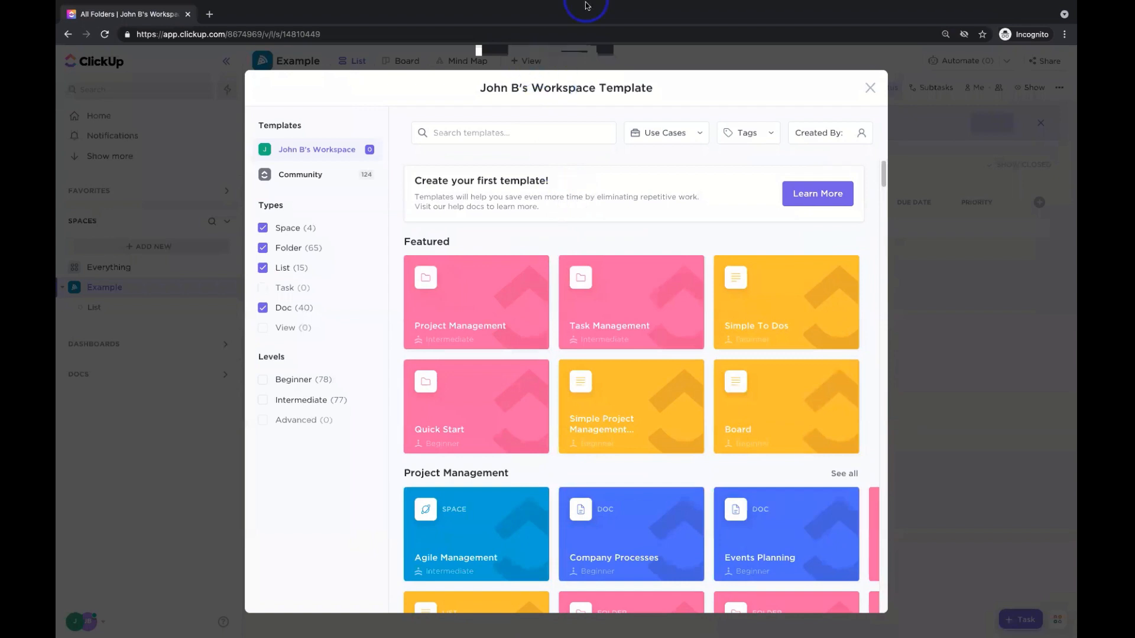
pyautogui.moveTo(771, 30)
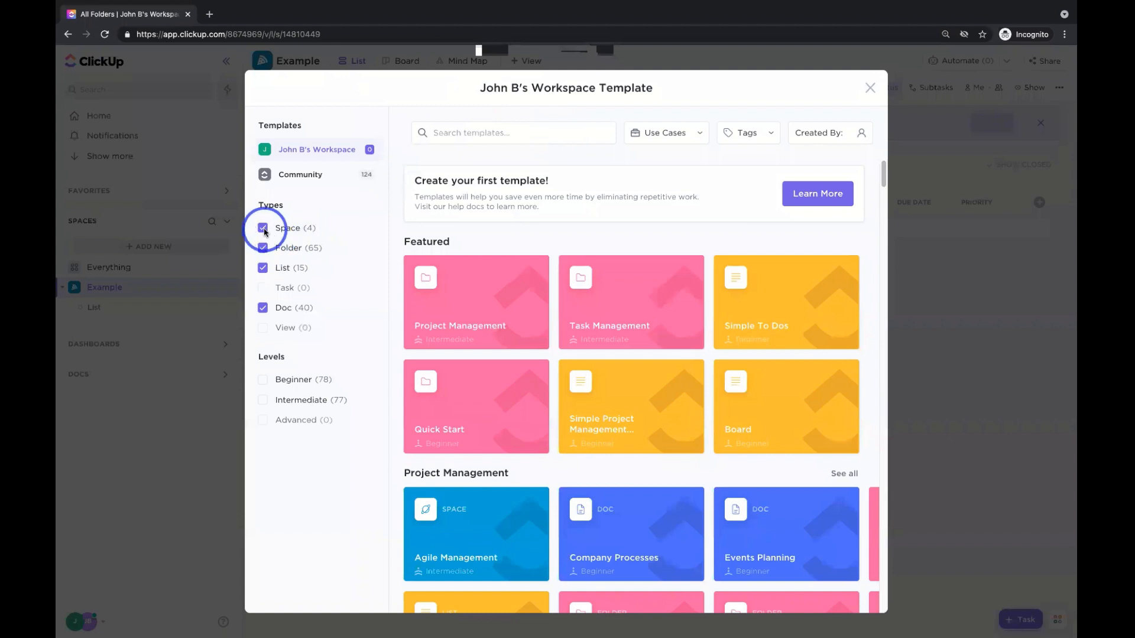
# Limit the templates to the Folder type only and open the Accounting template in the Finance category
pyautogui.click(263, 267)
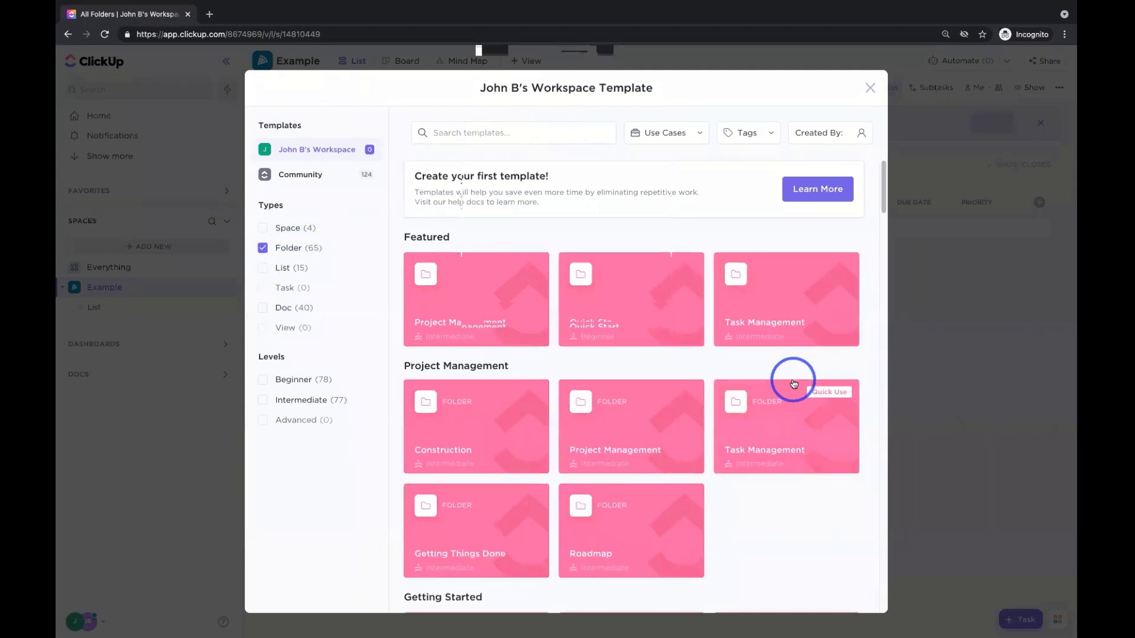
pyautogui.scroll(-1, 793, 384)
pyautogui.scroll(-3, 794, 385)
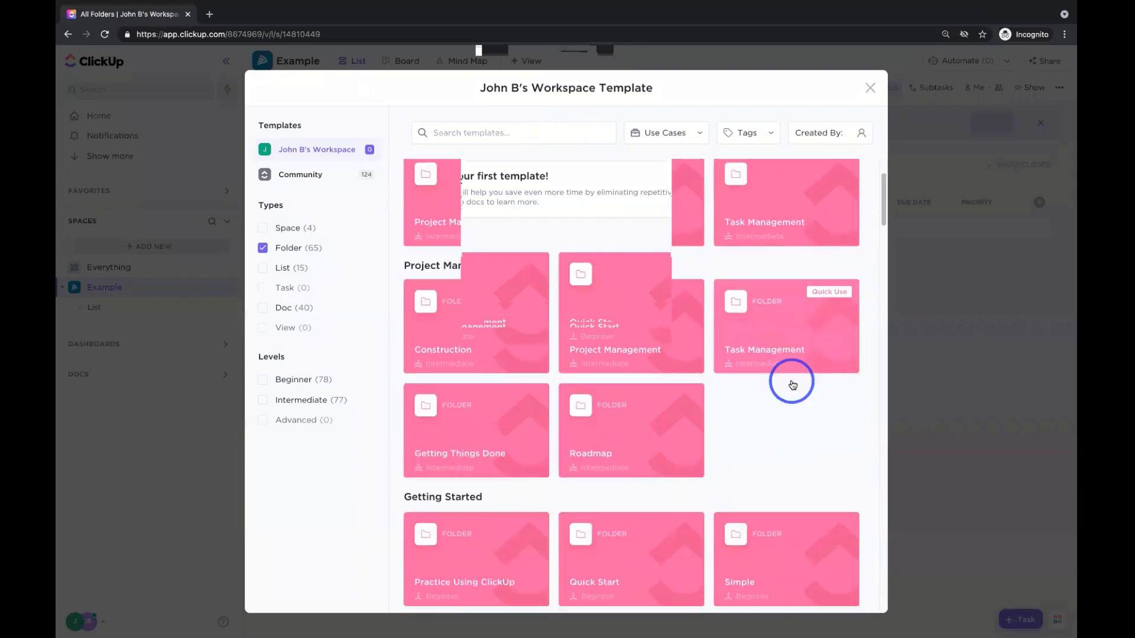
pyautogui.scroll(-5, 793, 384)
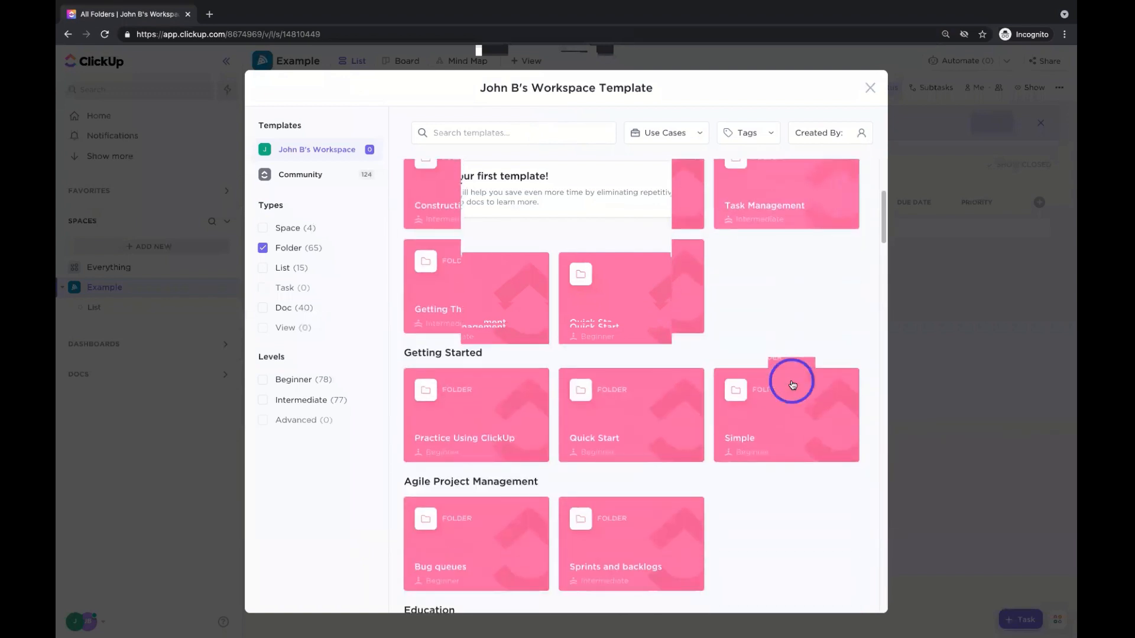
pyautogui.scroll(-3, 792, 384)
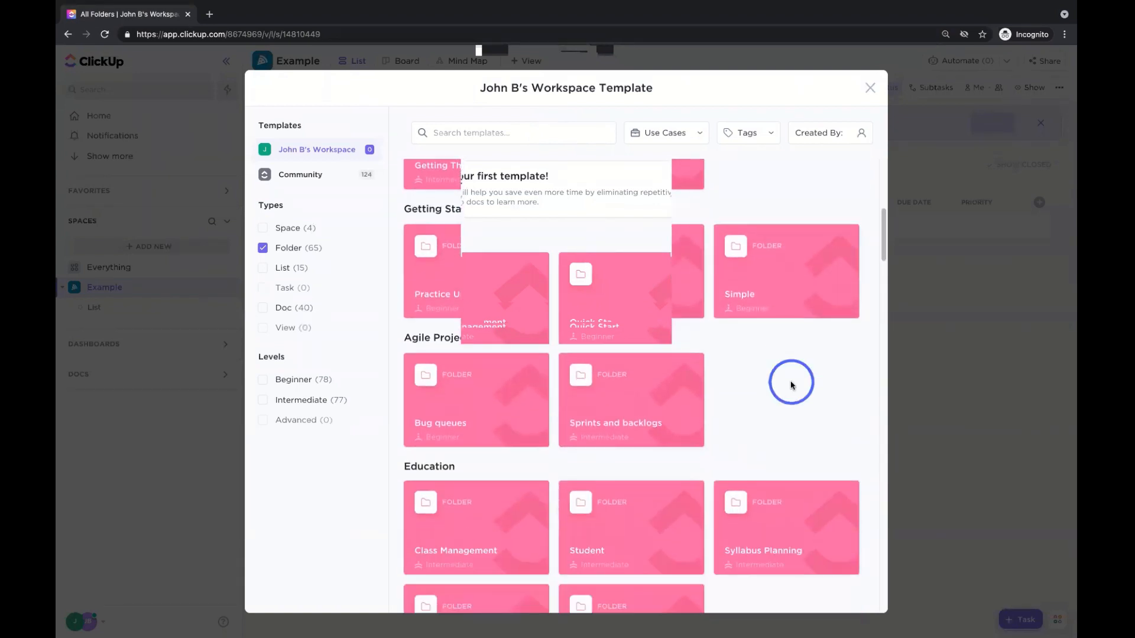
pyautogui.scroll(-6, 792, 385)
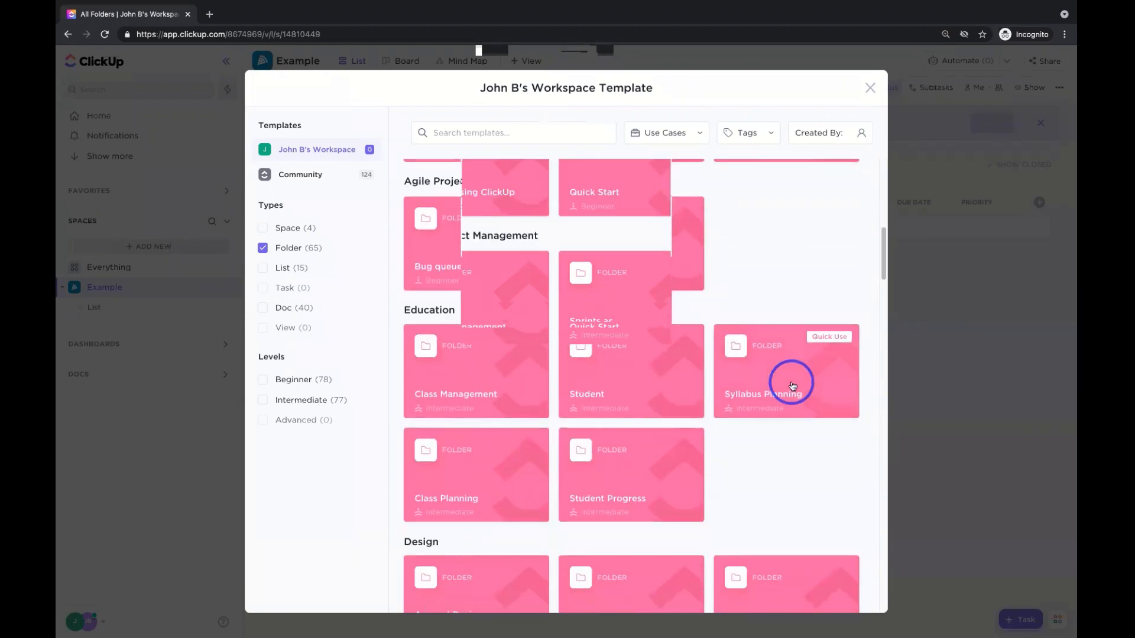
pyautogui.scroll(-13, 792, 384)
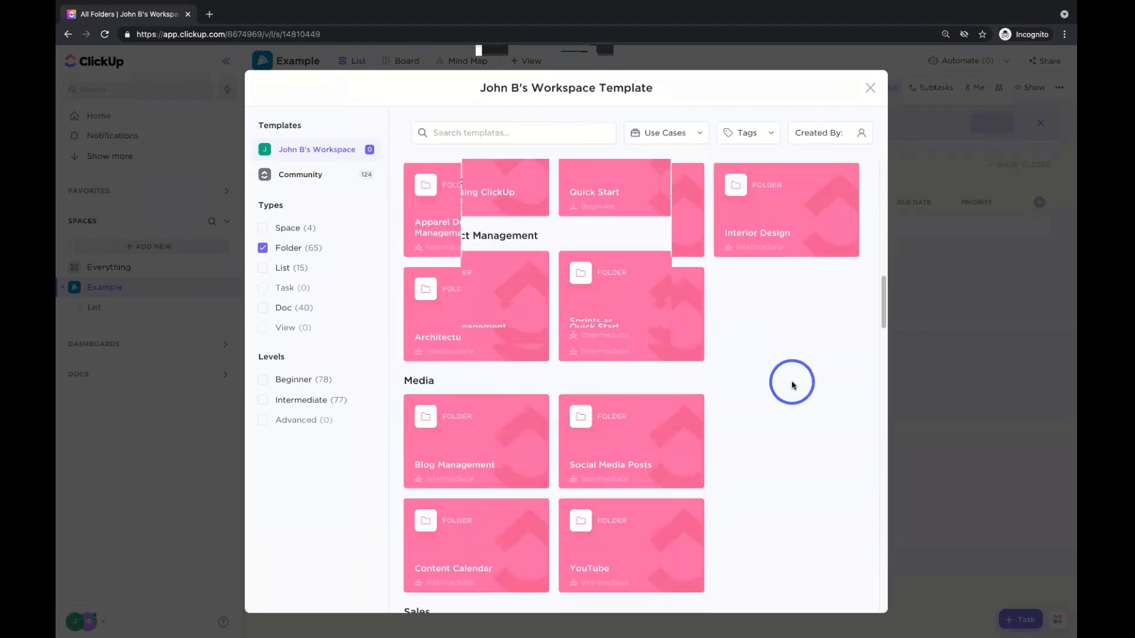
pyautogui.scroll(-1, 793, 385)
pyautogui.scroll(-7, 793, 385)
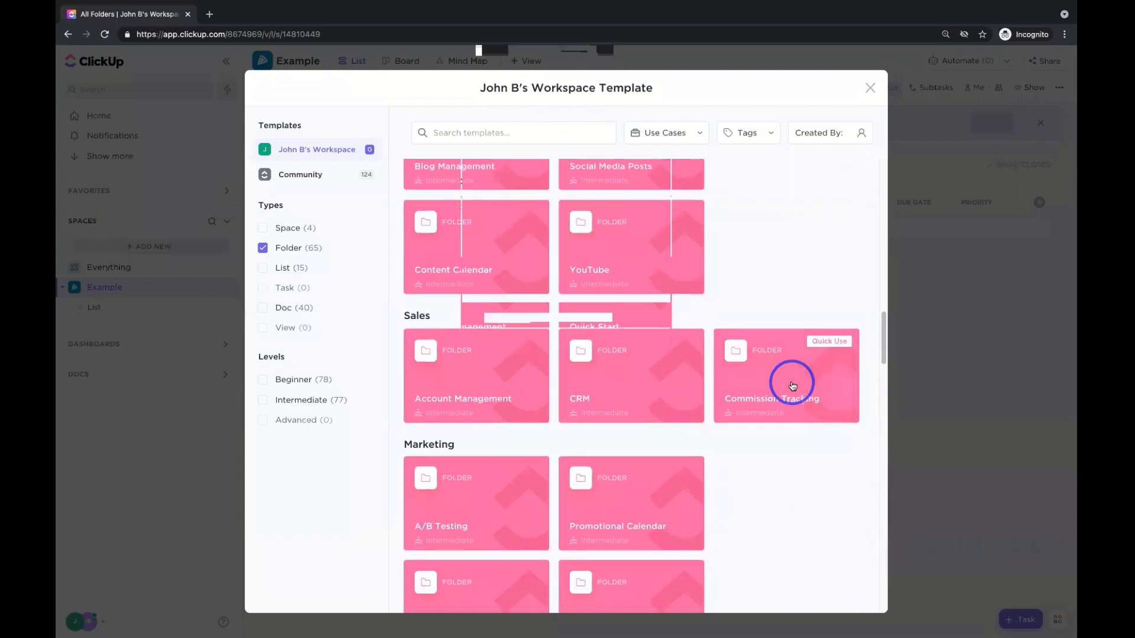
pyautogui.scroll(-5, 792, 385)
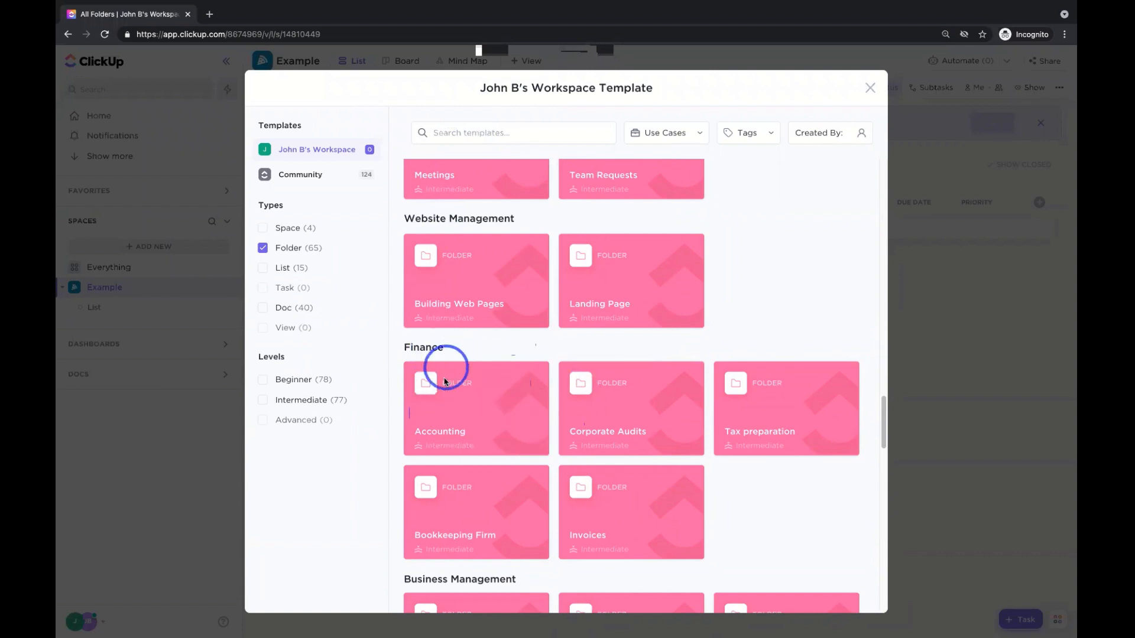
pyautogui.click(483, 396)
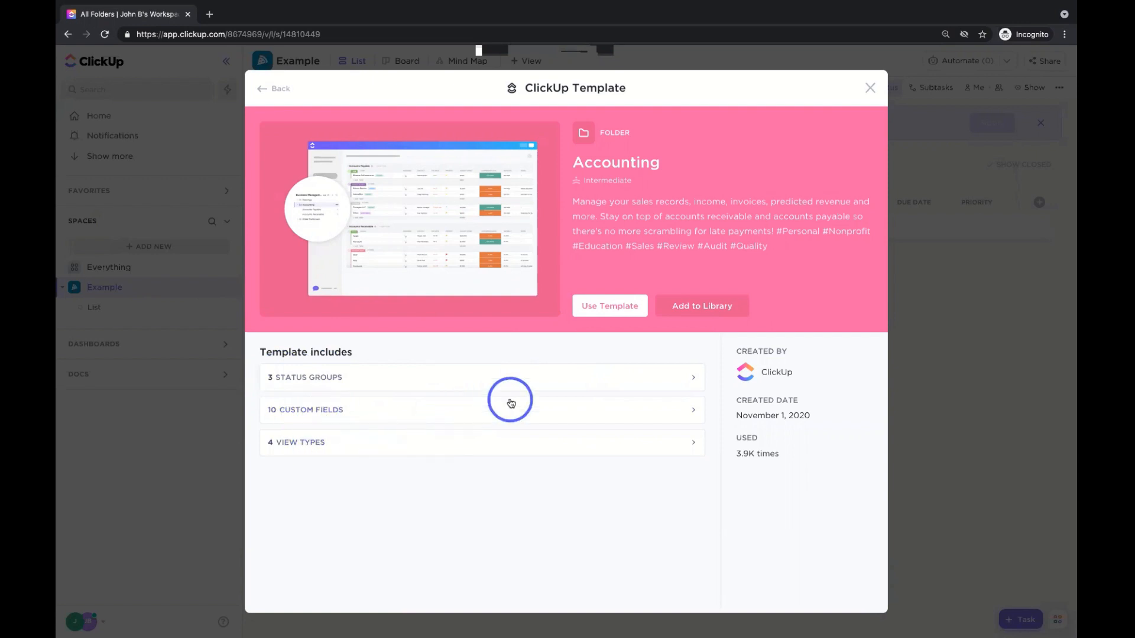
# Start using the Accounting template in the Example Space and choose to customize which items are imported
pyautogui.click(611, 312)
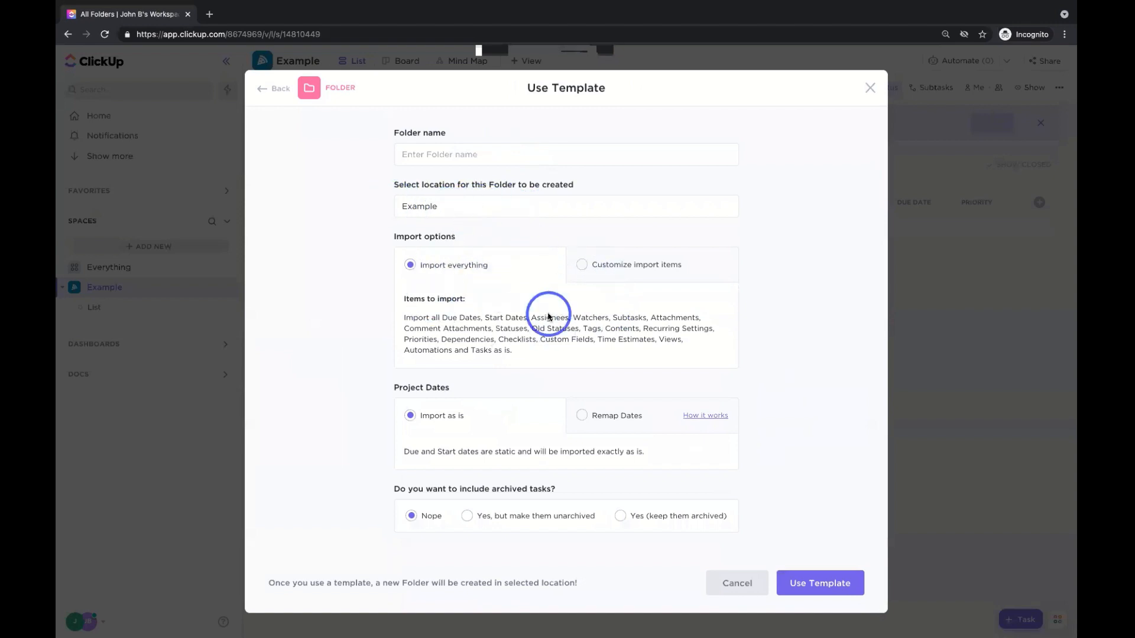
pyautogui.click(613, 266)
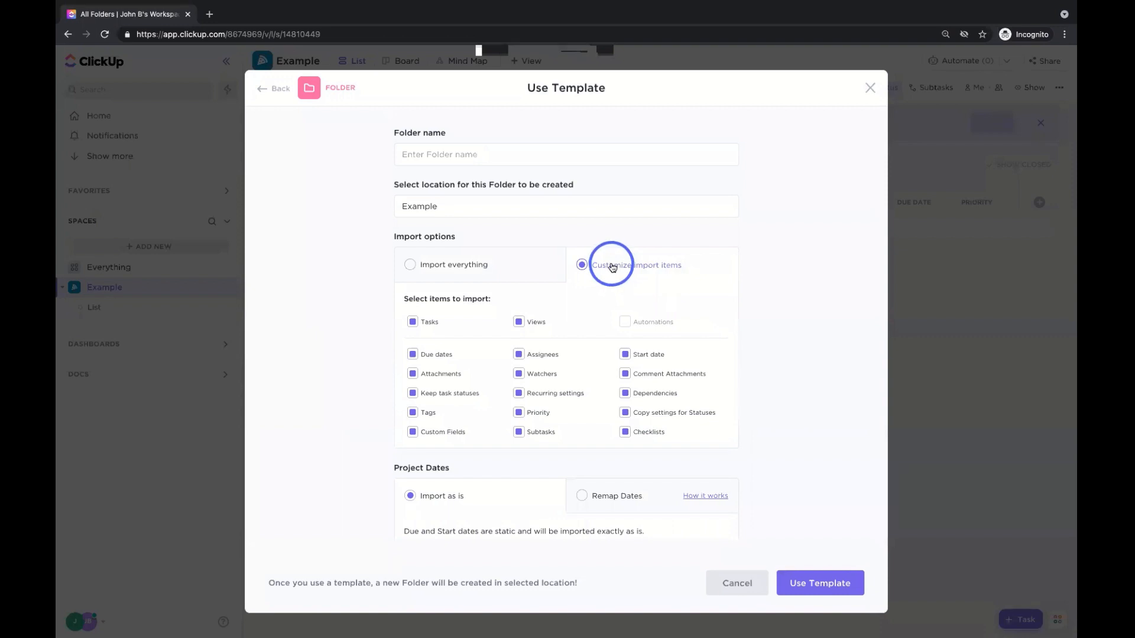
pyautogui.click(469, 265)
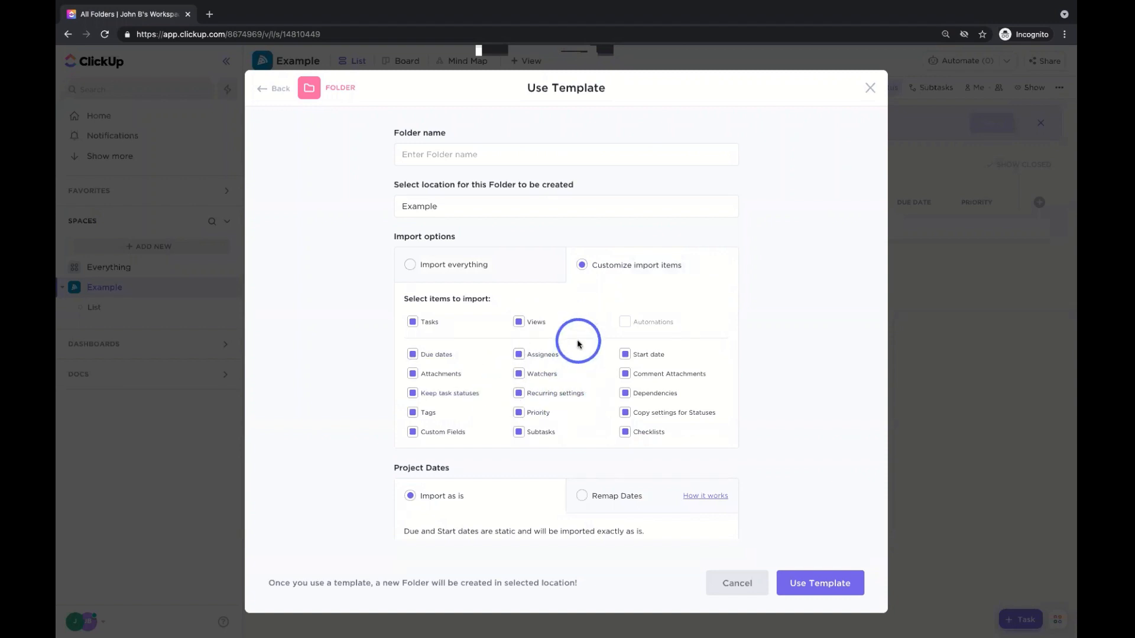
pyautogui.scroll(-2, 578, 344)
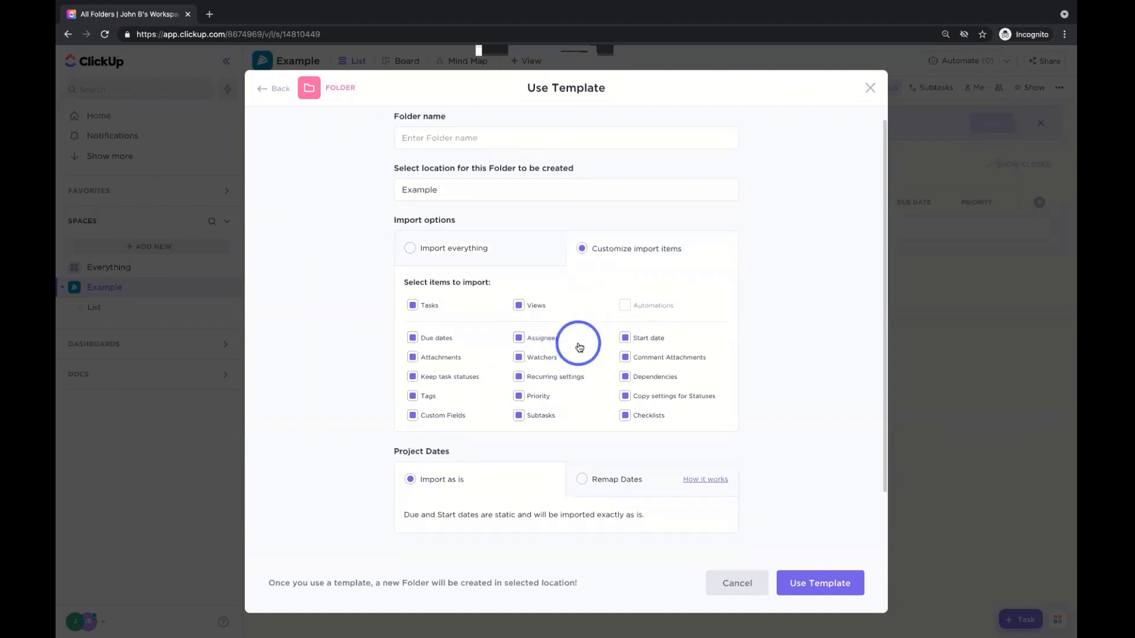
# Remap the project dates by End Date and set the end date to 3/31/21
pyautogui.click(604, 424)
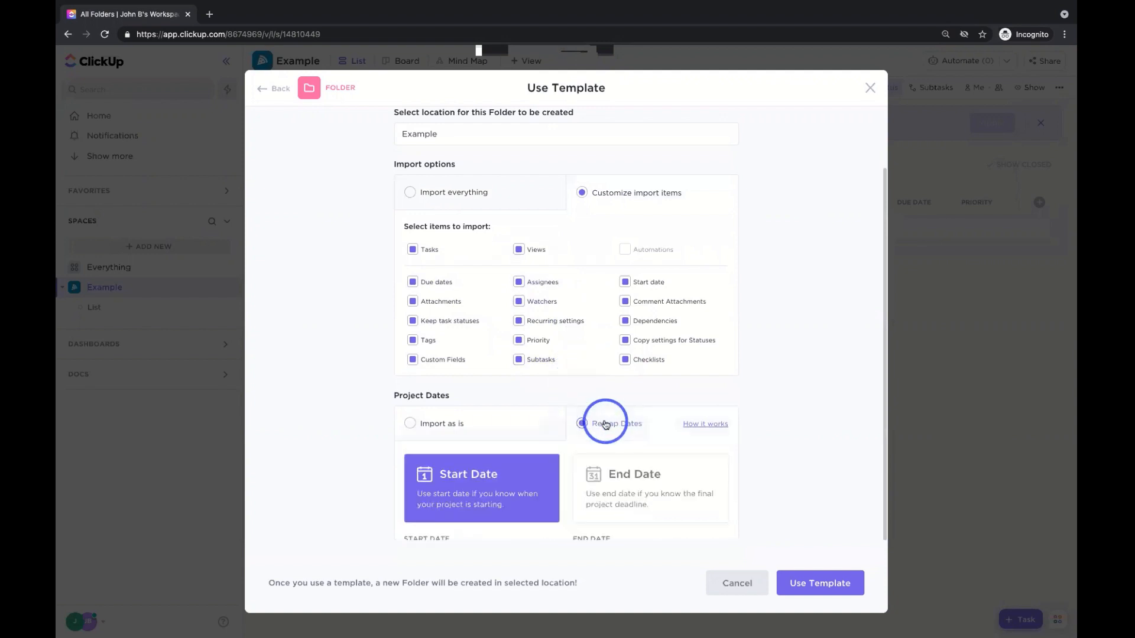
pyautogui.scroll(-1, 608, 418)
pyautogui.click(617, 433)
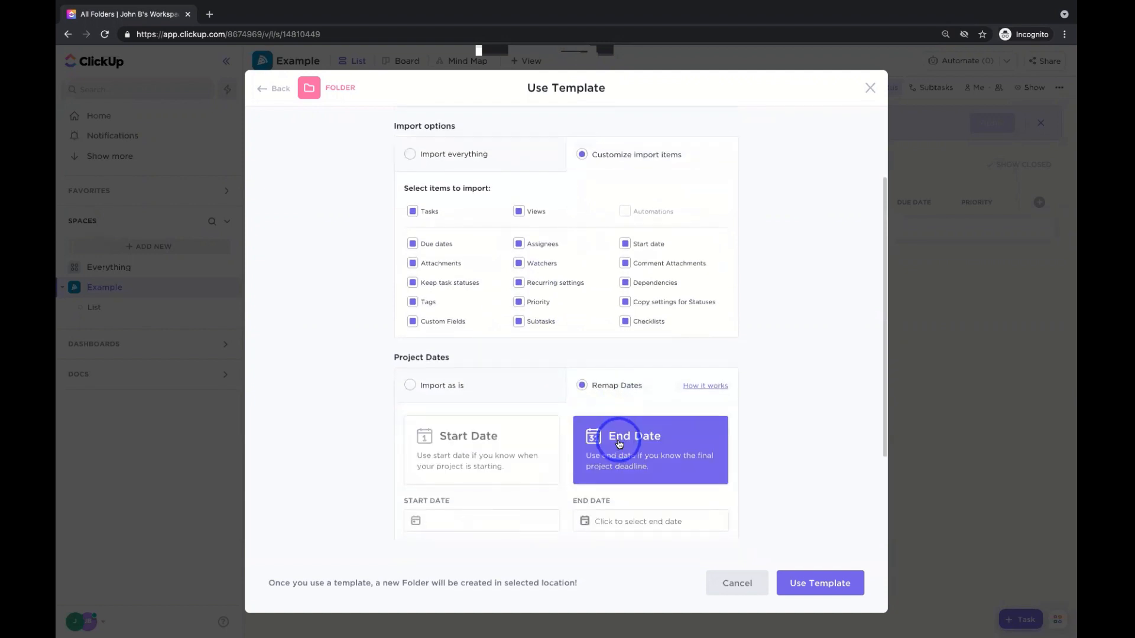
pyautogui.scroll(-3, 614, 426)
pyautogui.click(613, 406)
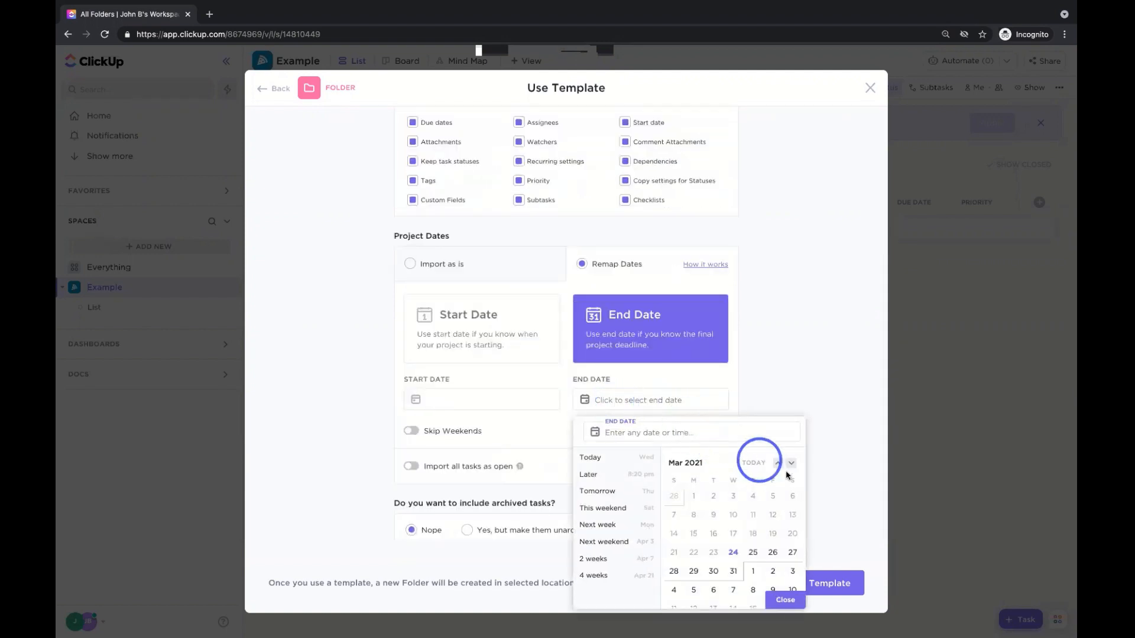
pyautogui.click(733, 571)
pyautogui.click(785, 600)
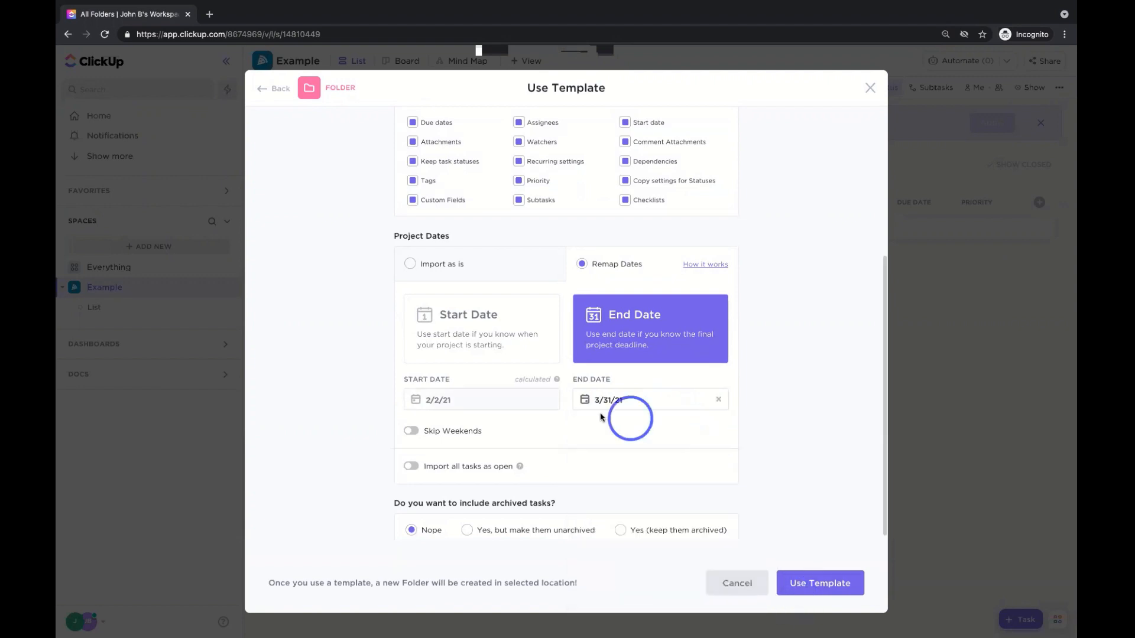
# Skip weekends, import all tasks as open without archived tasks, and create the Accounting Folder from the template
pyautogui.click(411, 431)
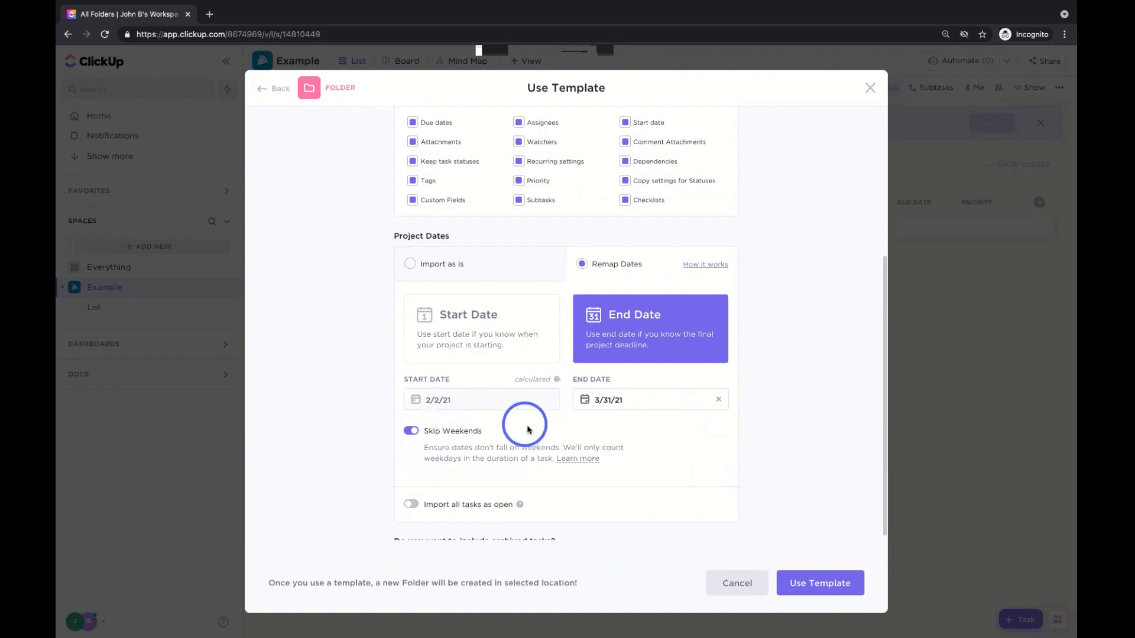
pyautogui.scroll(-1, 625, 434)
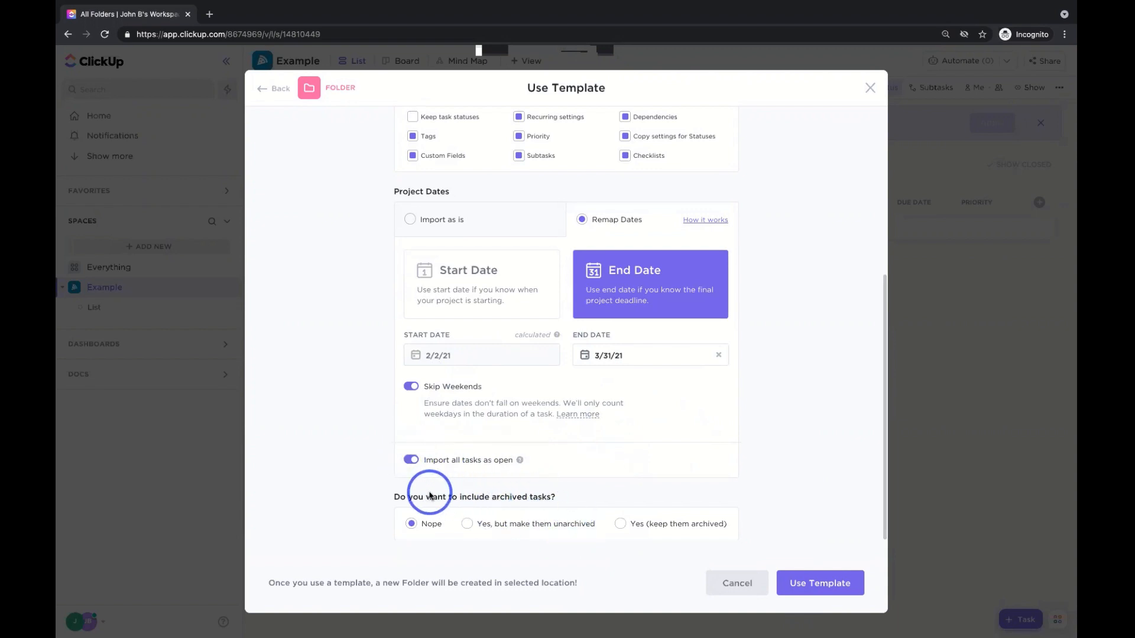
pyautogui.moveTo(459, 497); pyautogui.dragTo(566, 495)
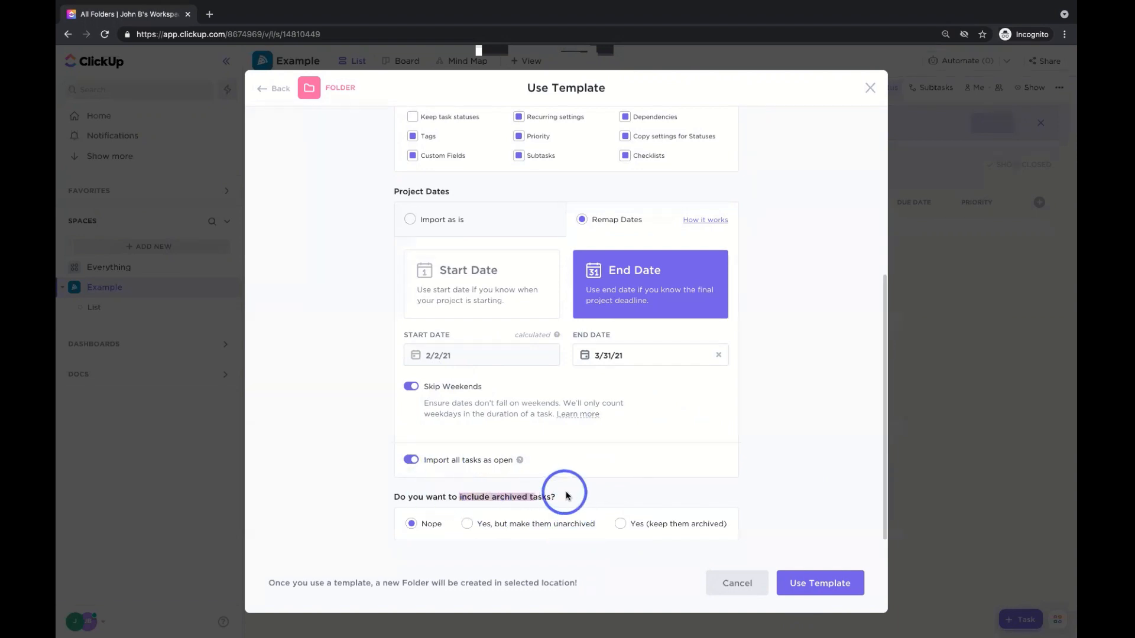
pyautogui.click(807, 583)
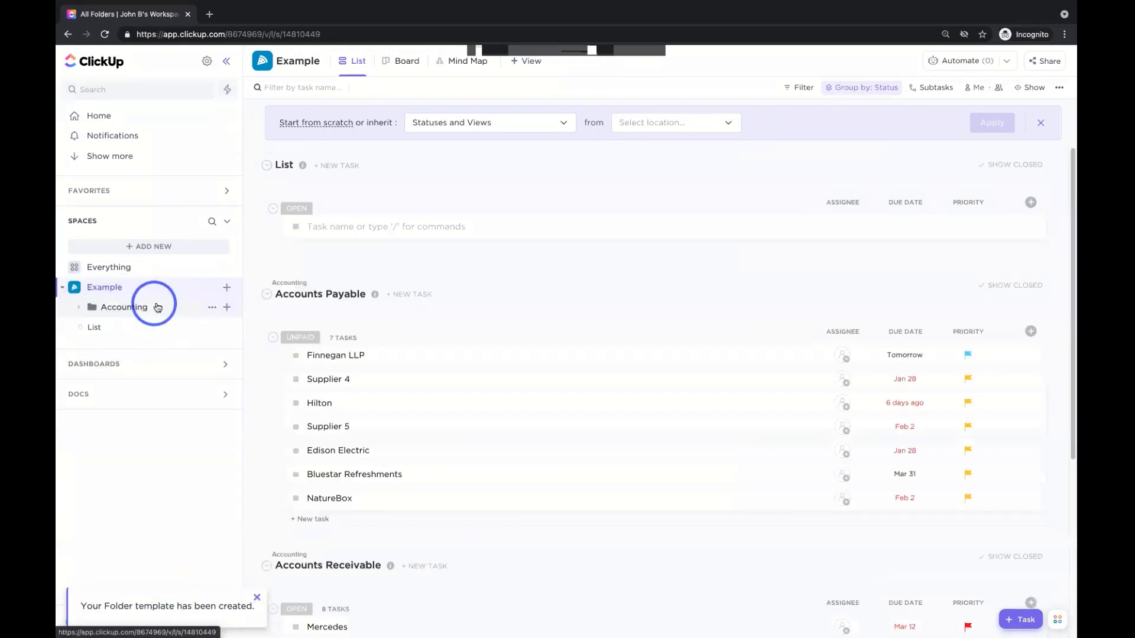
# Look through the Accounting Folder and its Accounts Payable and Accounts Receivable Lists
pyautogui.click(86, 308)
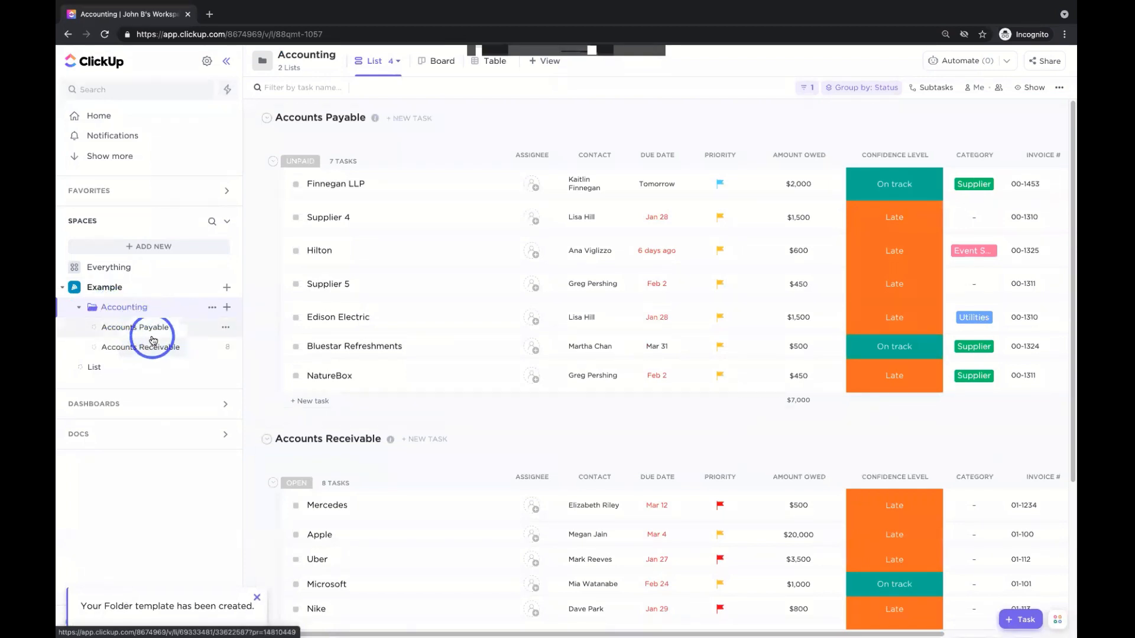
pyautogui.click(152, 335)
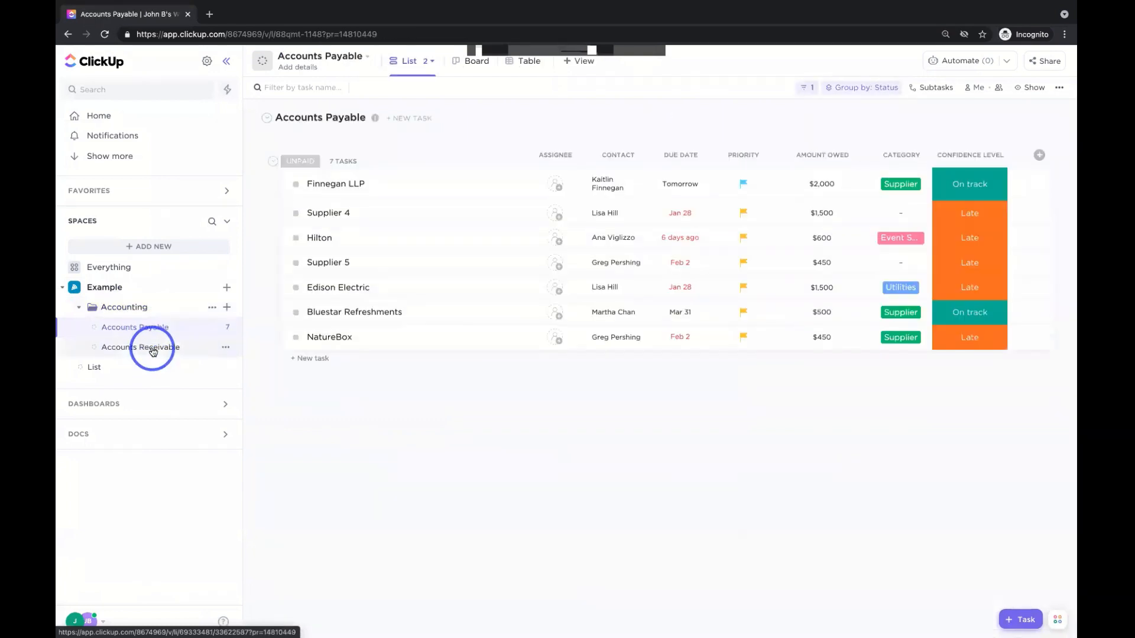
pyautogui.click(152, 350)
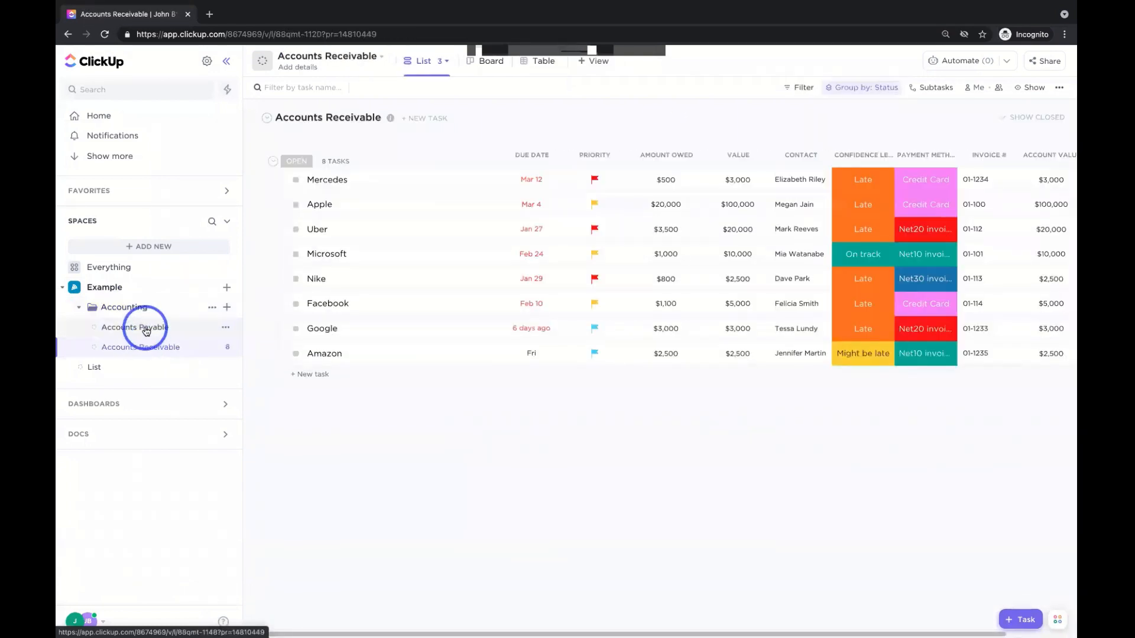
pyautogui.click(146, 330)
pyautogui.click(139, 307)
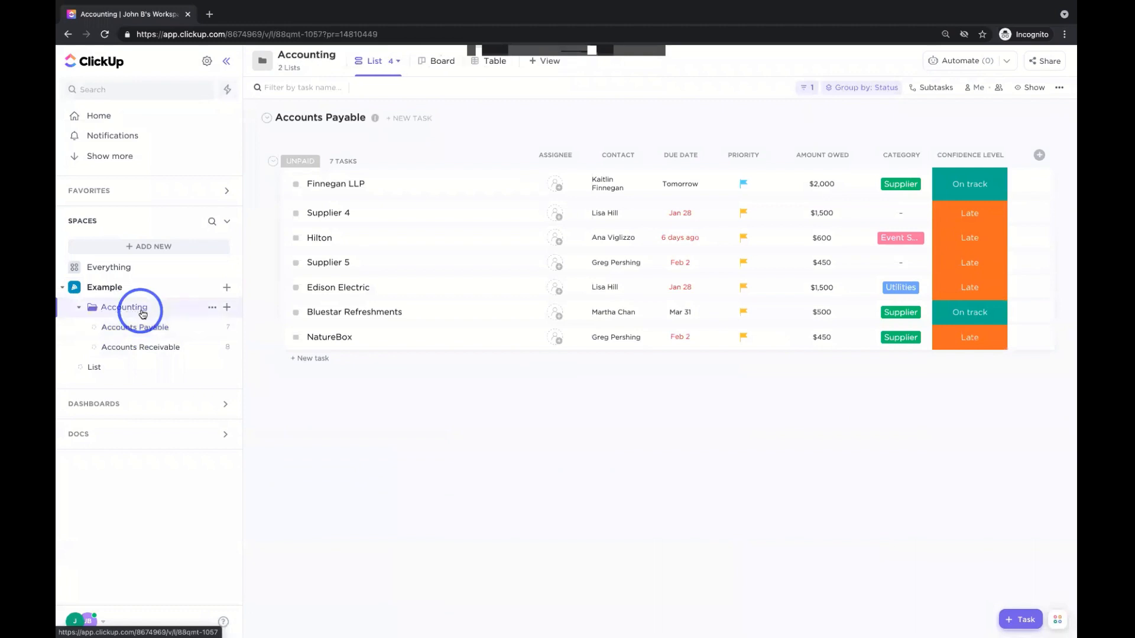
# Browse the templates for the Example Space and exclude List templates so only Folder templates are included
pyautogui.click(229, 289)
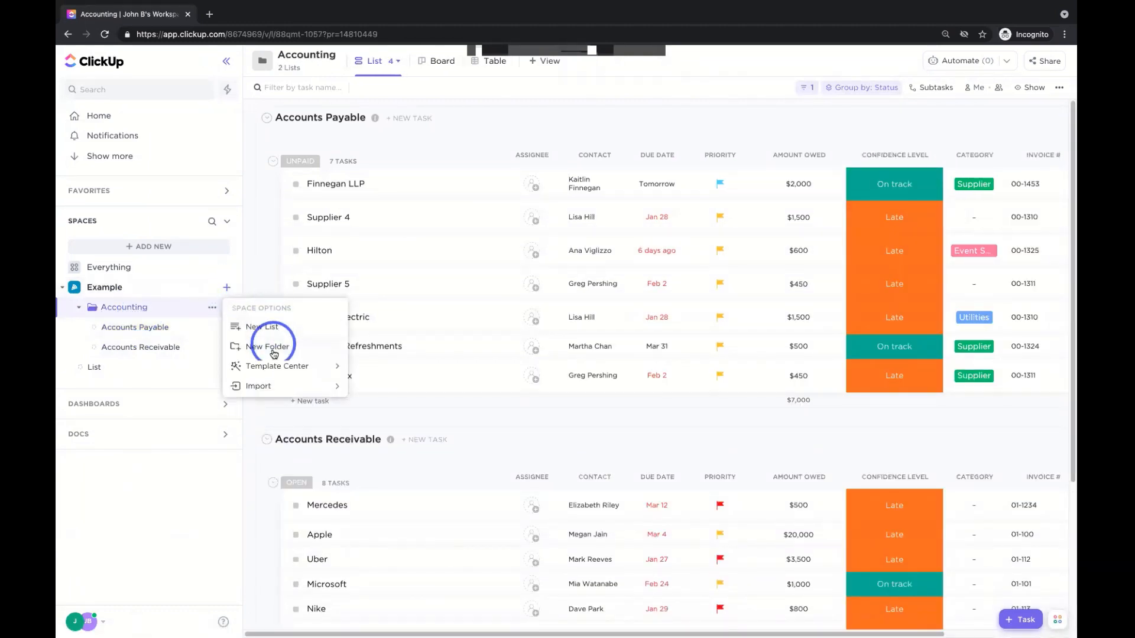
pyautogui.click(275, 367)
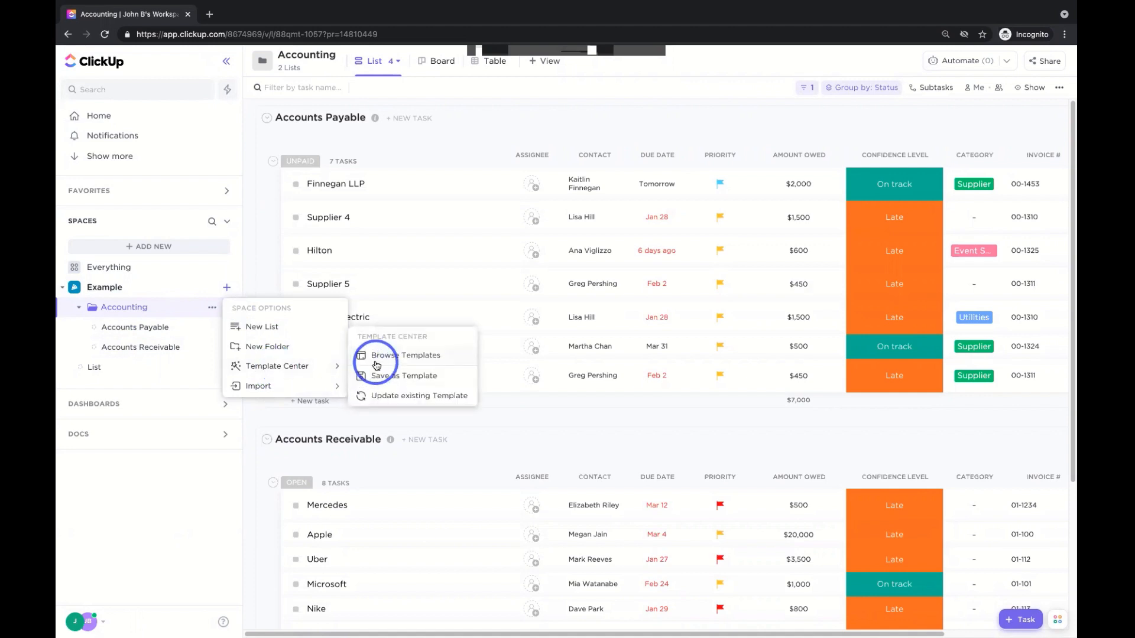
pyautogui.click(385, 357)
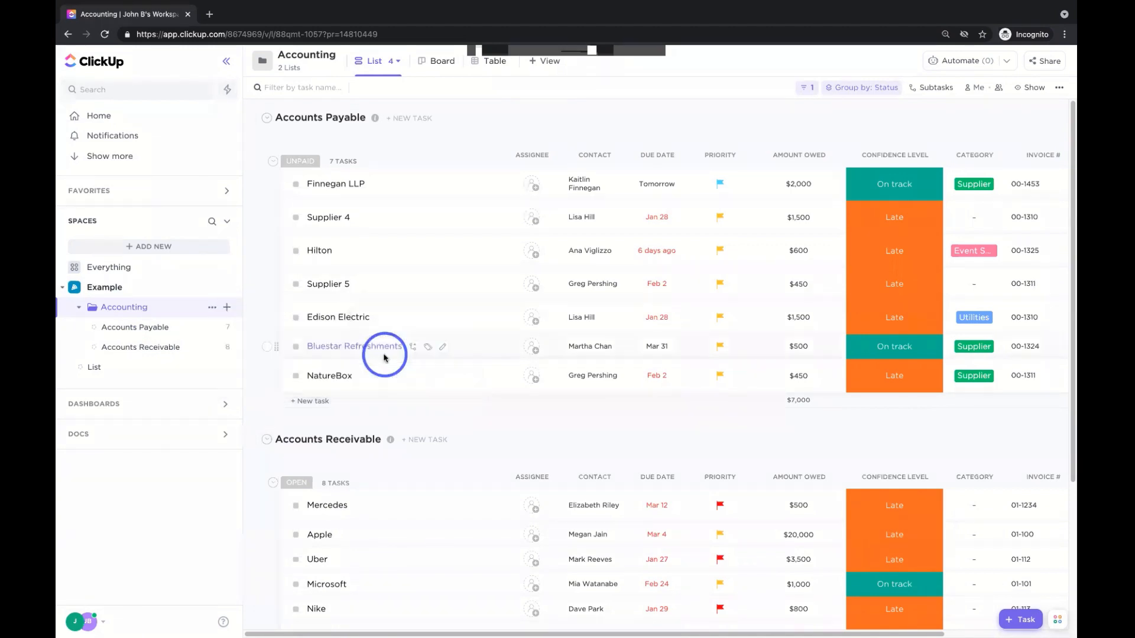
pyautogui.click(273, 270)
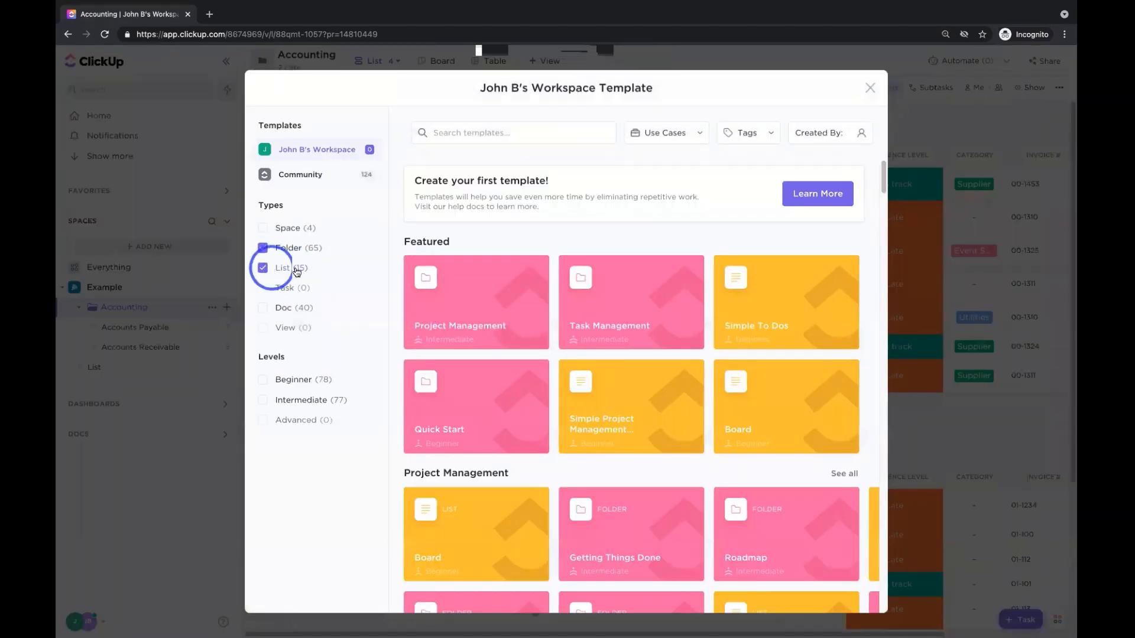
# Add a Folder from the Employee Onboarding template in the Human Resources category, importing everything with dates as is
pyautogui.scroll(-1, 612, 343)
pyautogui.scroll(-15, 612, 344)
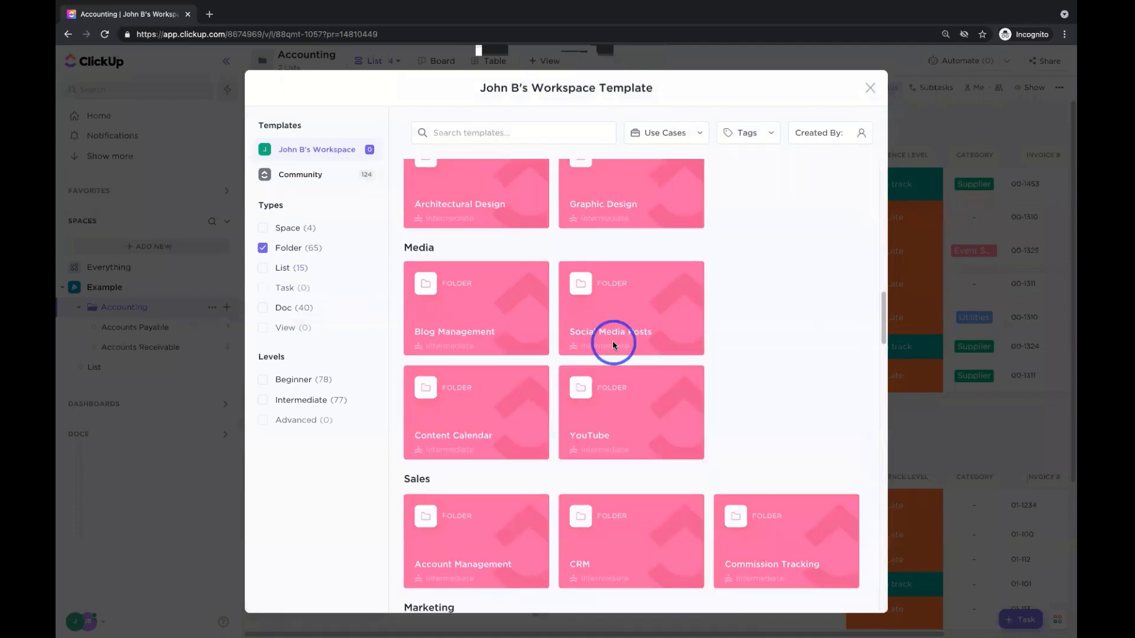
pyautogui.scroll(-5, 612, 349)
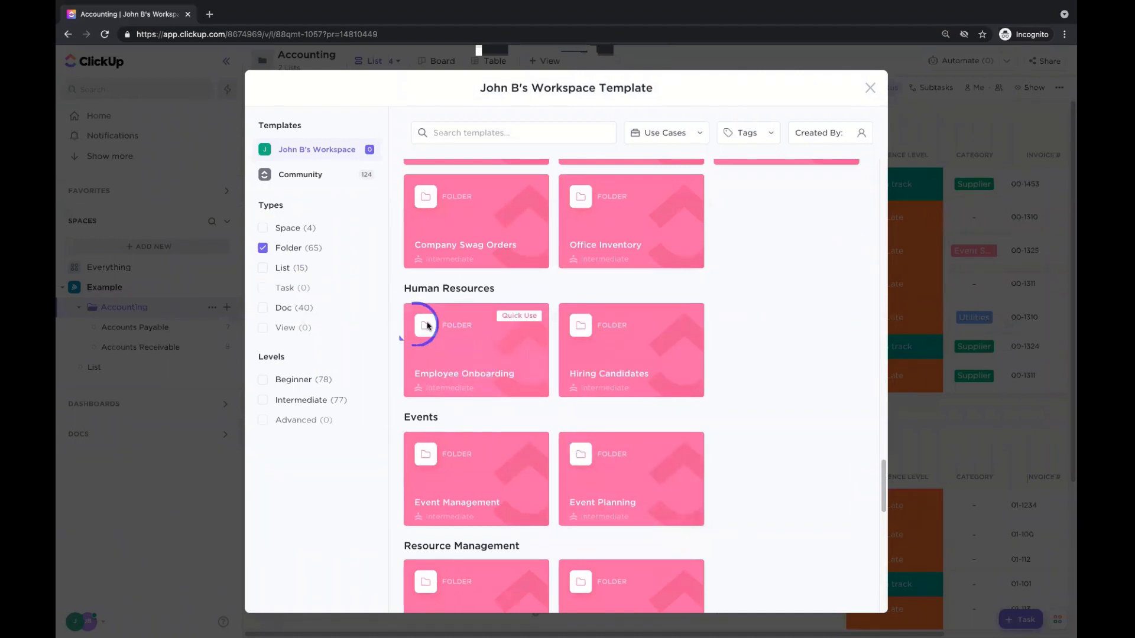
pyautogui.click(497, 338)
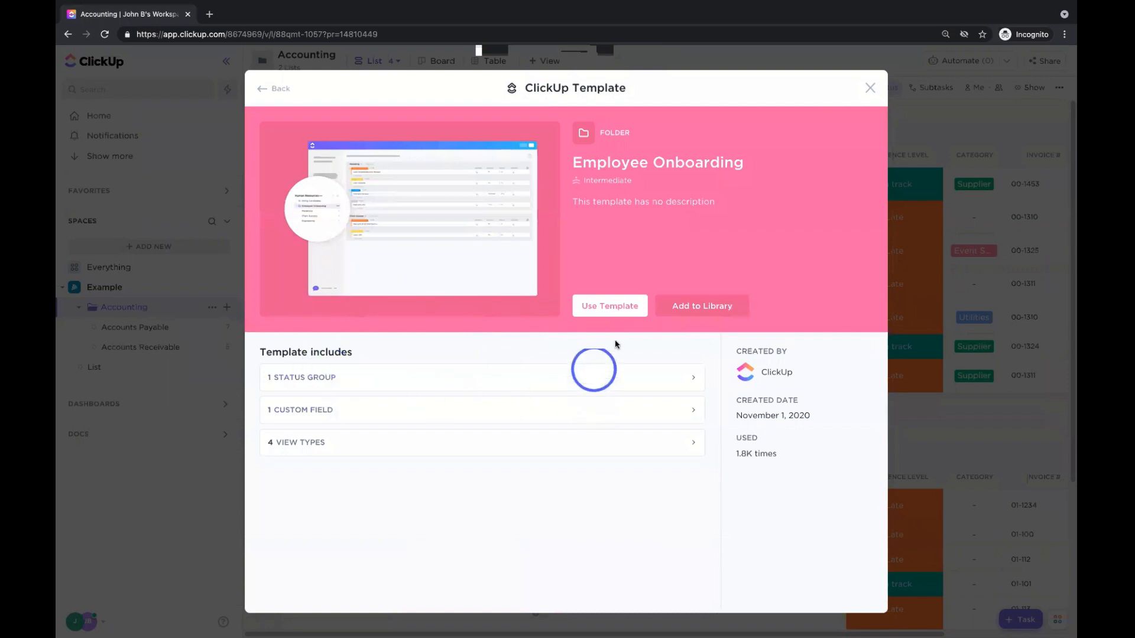
pyautogui.click(623, 307)
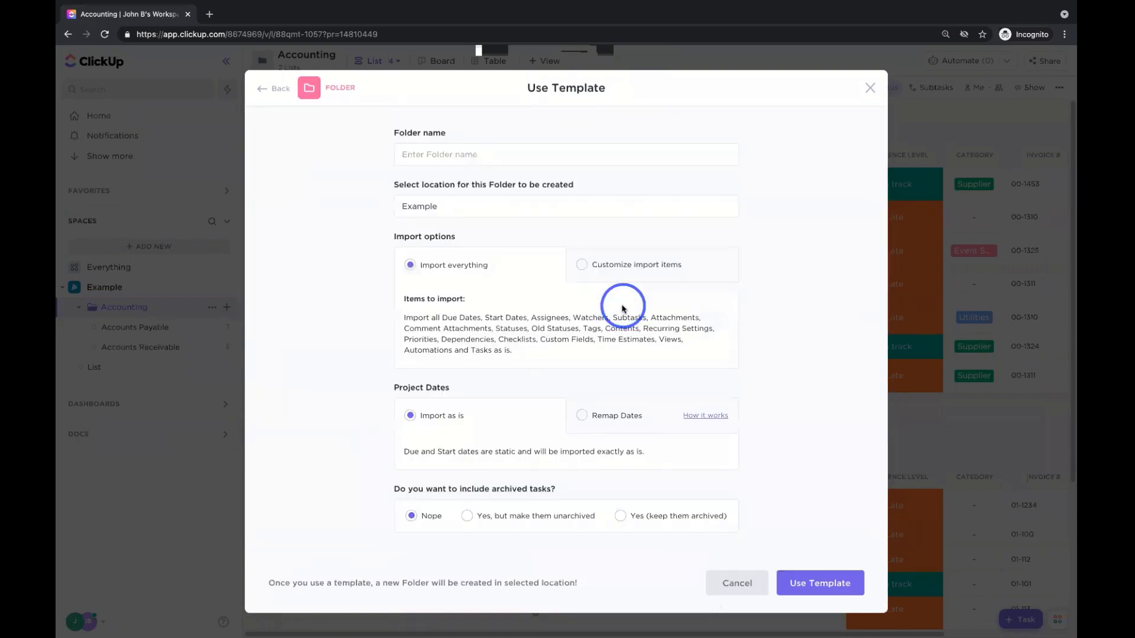
pyautogui.click(822, 588)
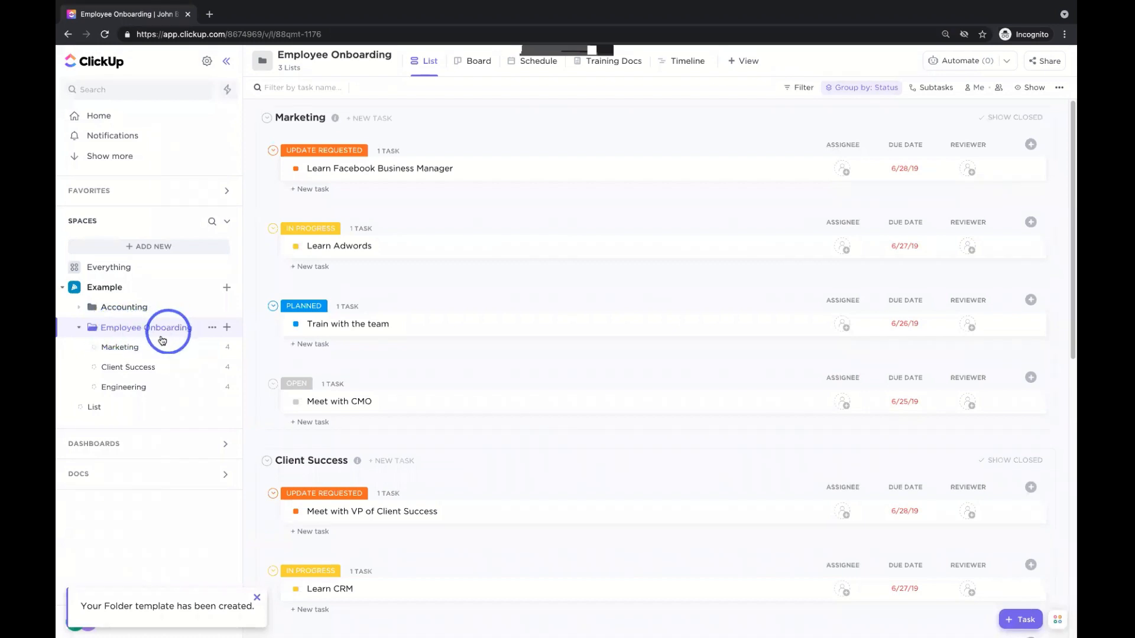
# Look through the Marketing, Client Success and Engineering Lists of the Employee Onboarding Folder
pyautogui.click(135, 347)
pyautogui.click(148, 369)
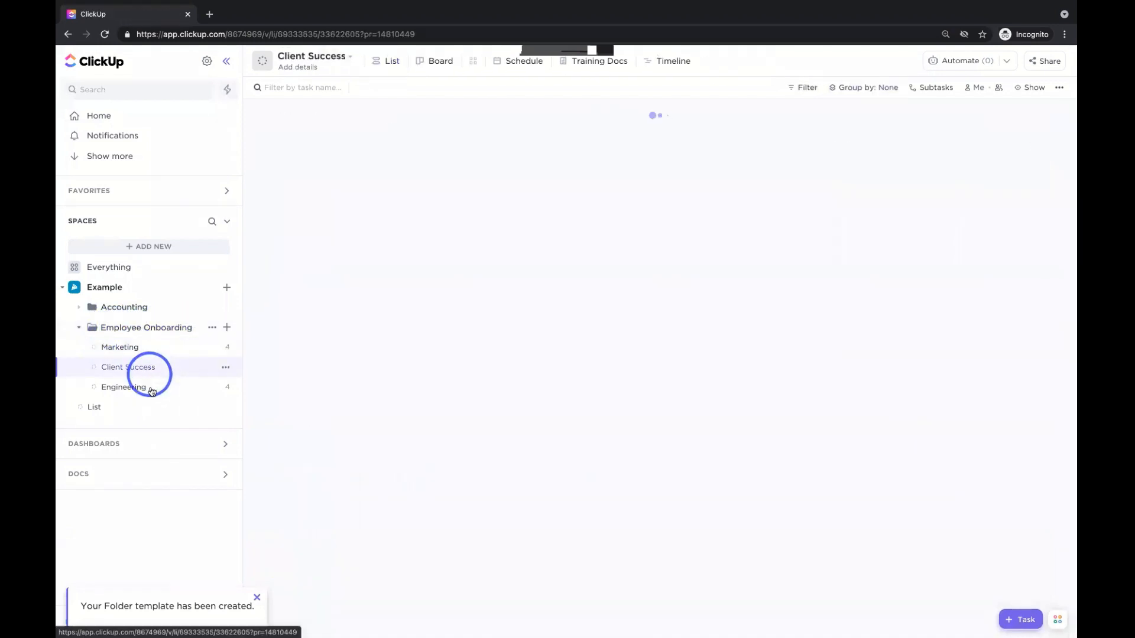
pyautogui.click(148, 388)
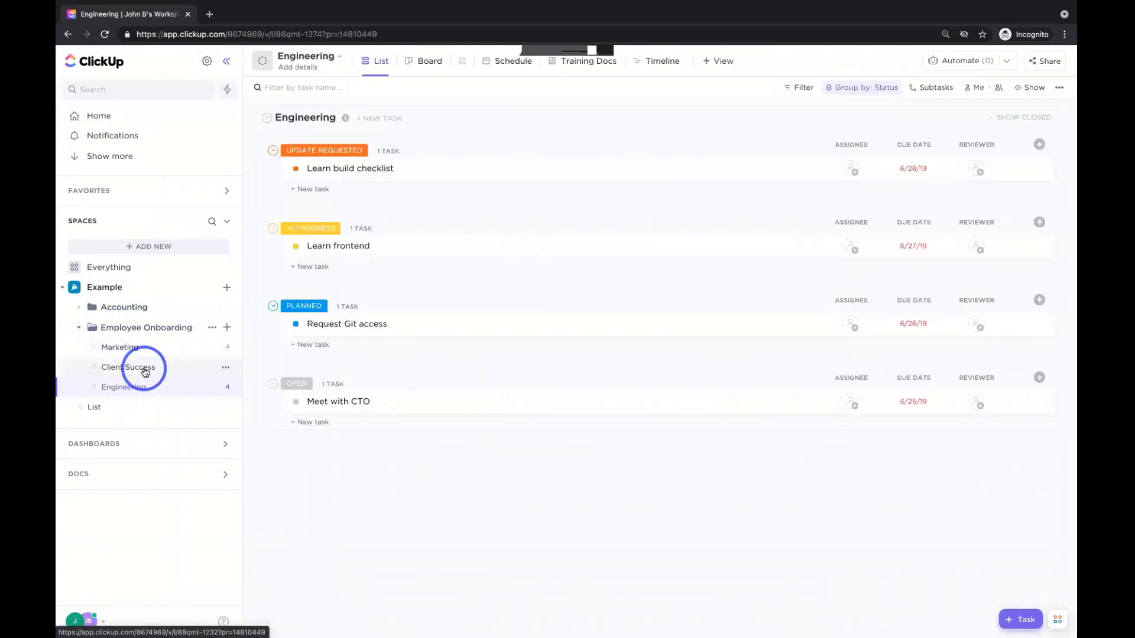
pyautogui.click(145, 371)
pyautogui.click(155, 348)
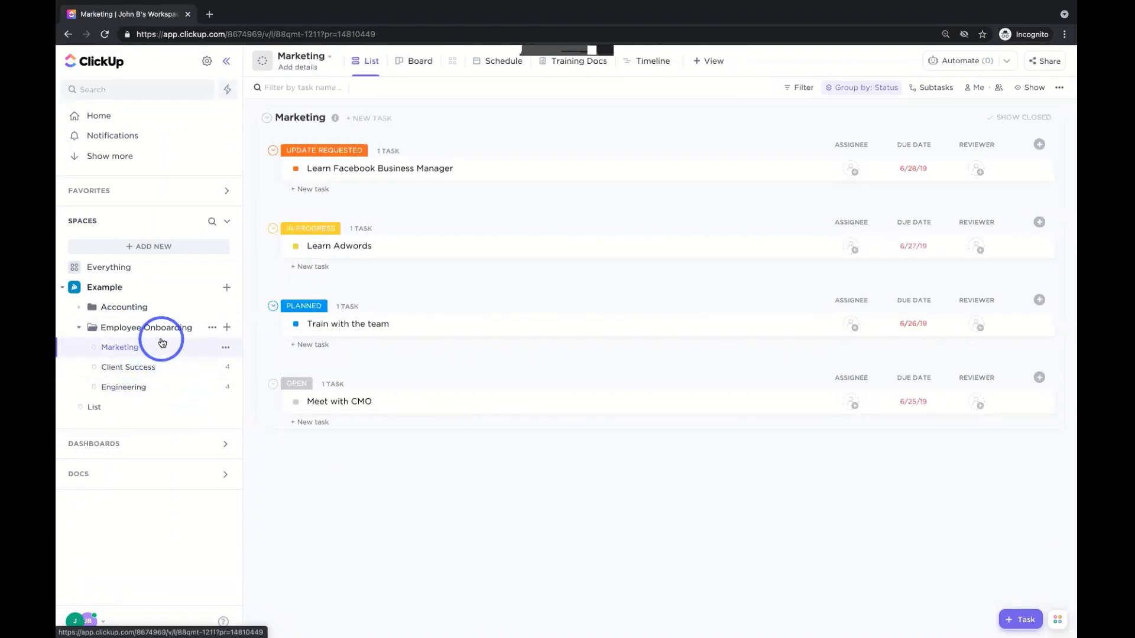
# Reopen the template browser for the Example Space and limit the template types to Folder
pyautogui.click(227, 287)
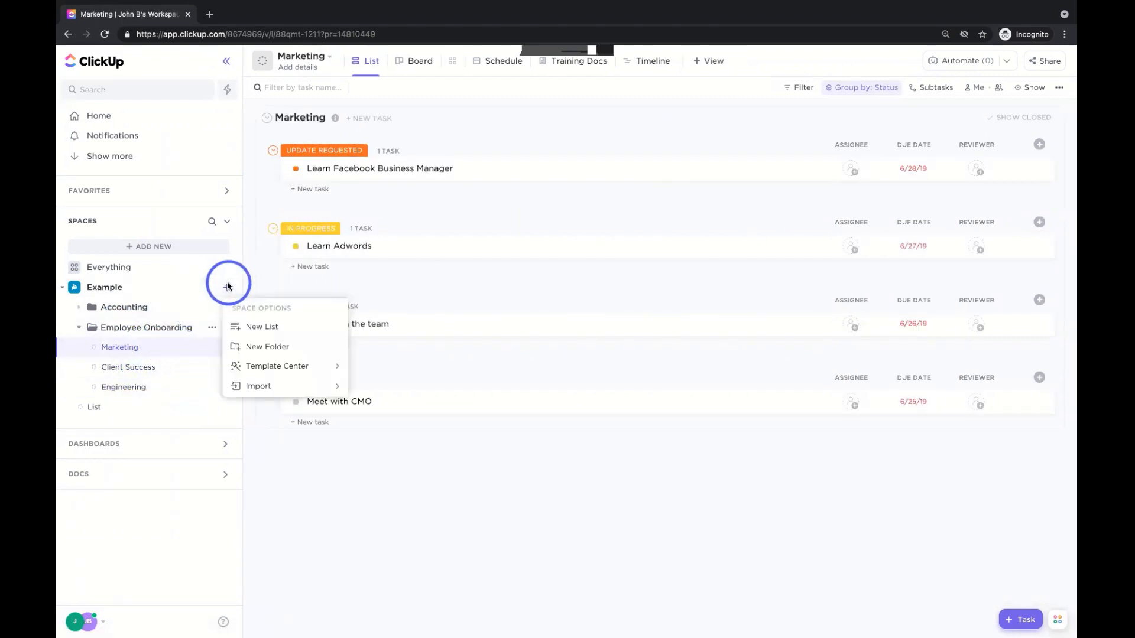
pyautogui.moveTo(299, 366)
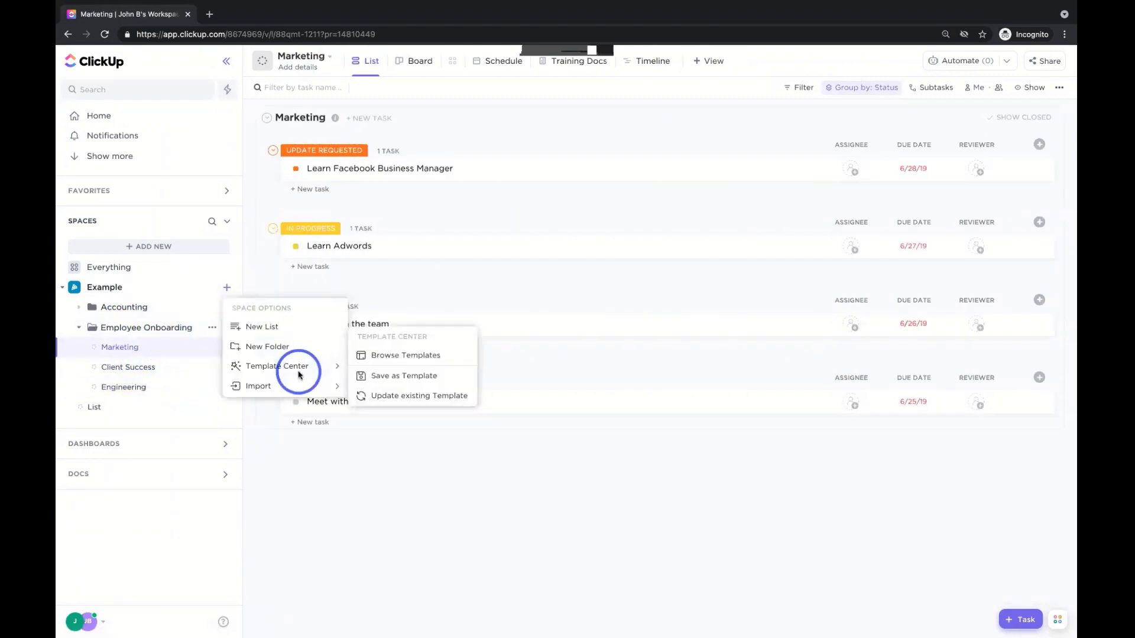
pyautogui.click(384, 357)
pyautogui.click(264, 269)
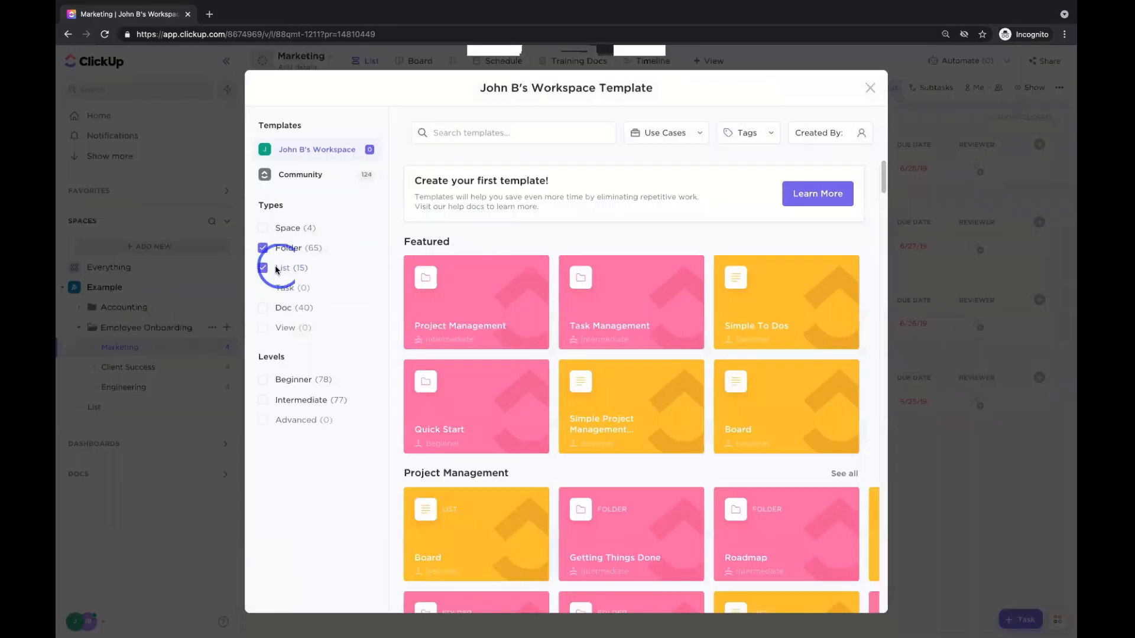
pyautogui.click(264, 268)
# Search the templates for "fin" and look through the matching Folders, Lists and Docs by category
pyautogui.click(513, 143)
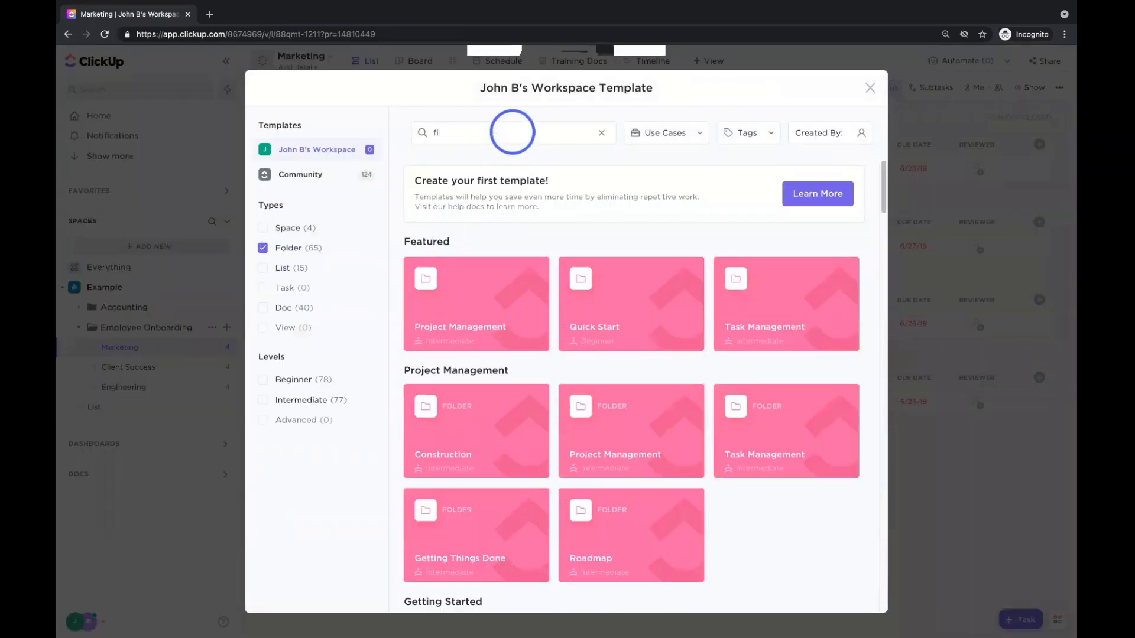
pyautogui.write('finna')
pyautogui.press('BackSpace')
pyautogui.press('BackSpace')
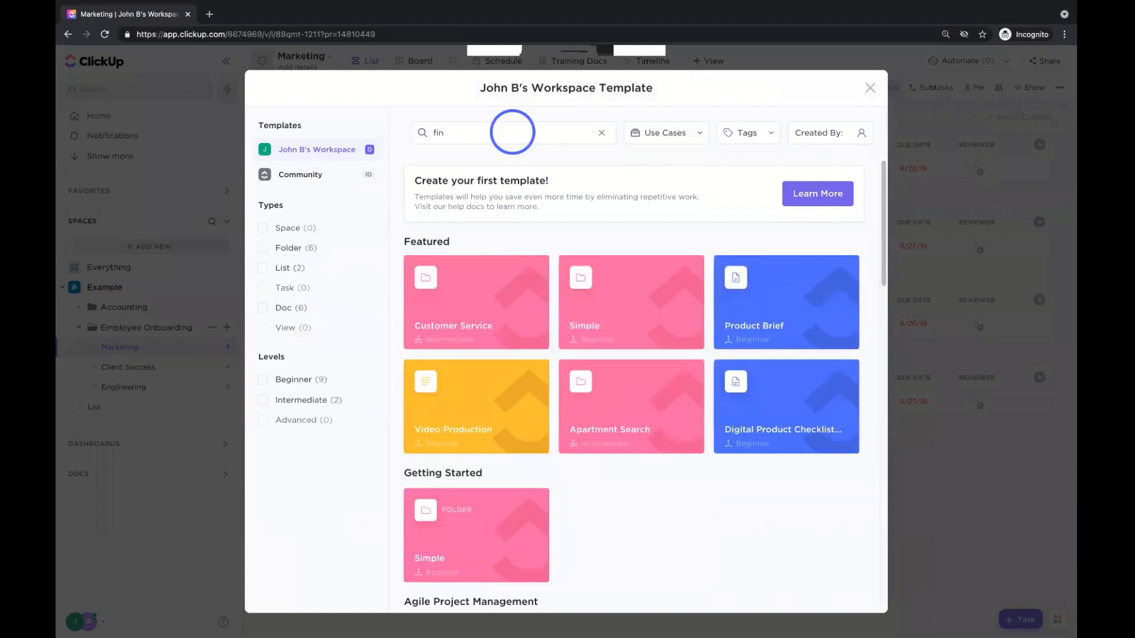
pyautogui.scroll(-3, 500, 288)
pyautogui.scroll(-3, 550, 303)
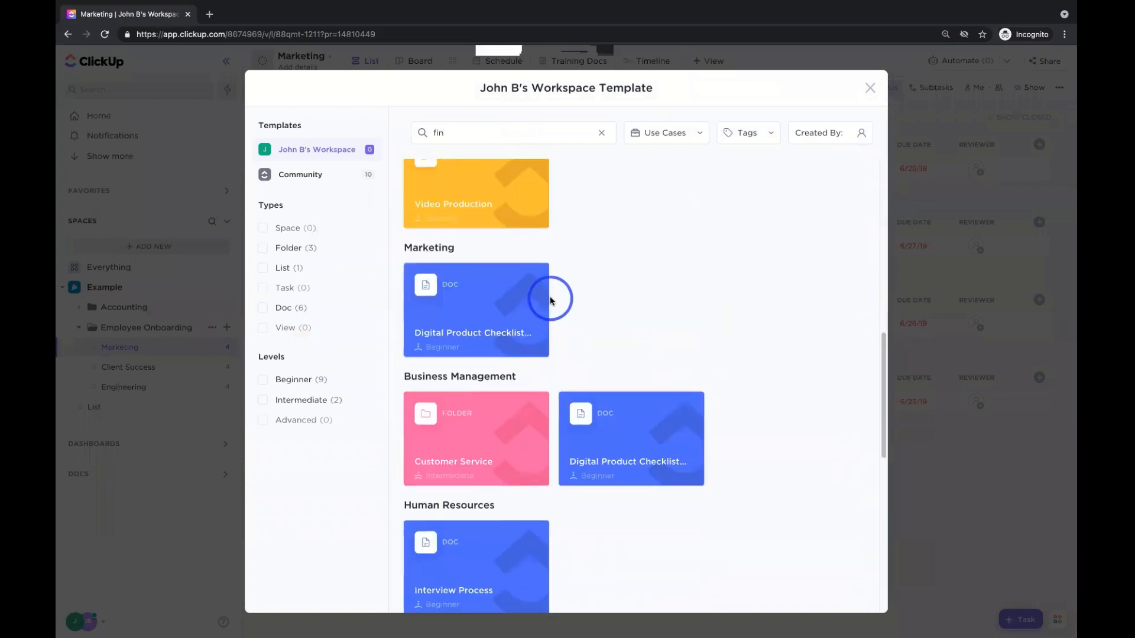
pyautogui.moveTo(537, 273)
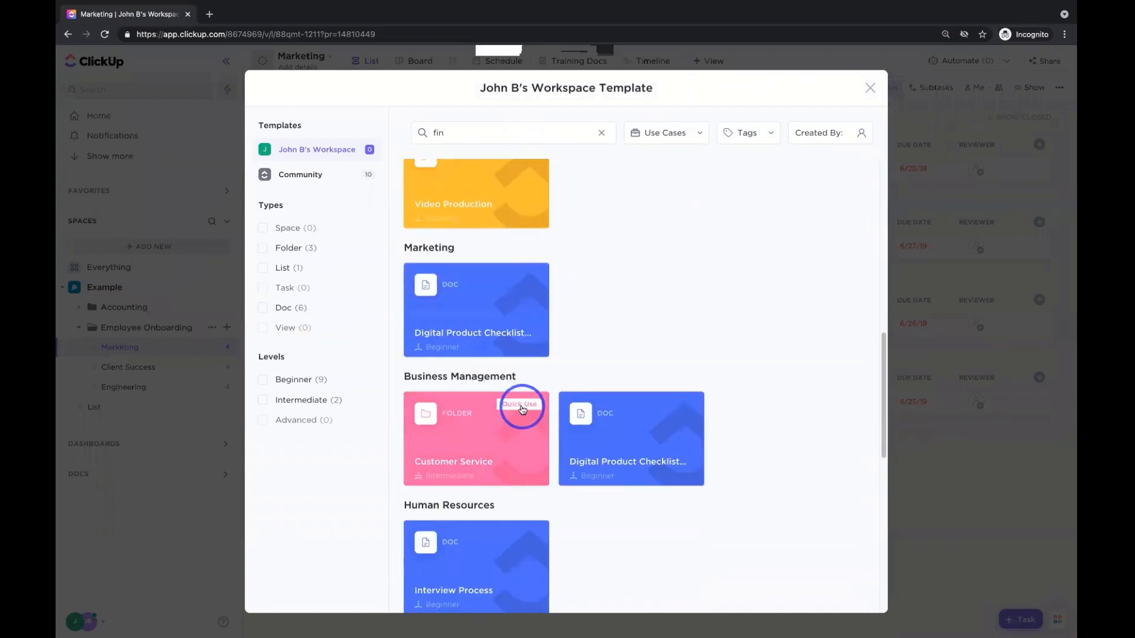
# Add a Folder from the Customer Service template in the Business Management category and open its Tickets List
pyautogui.click(521, 406)
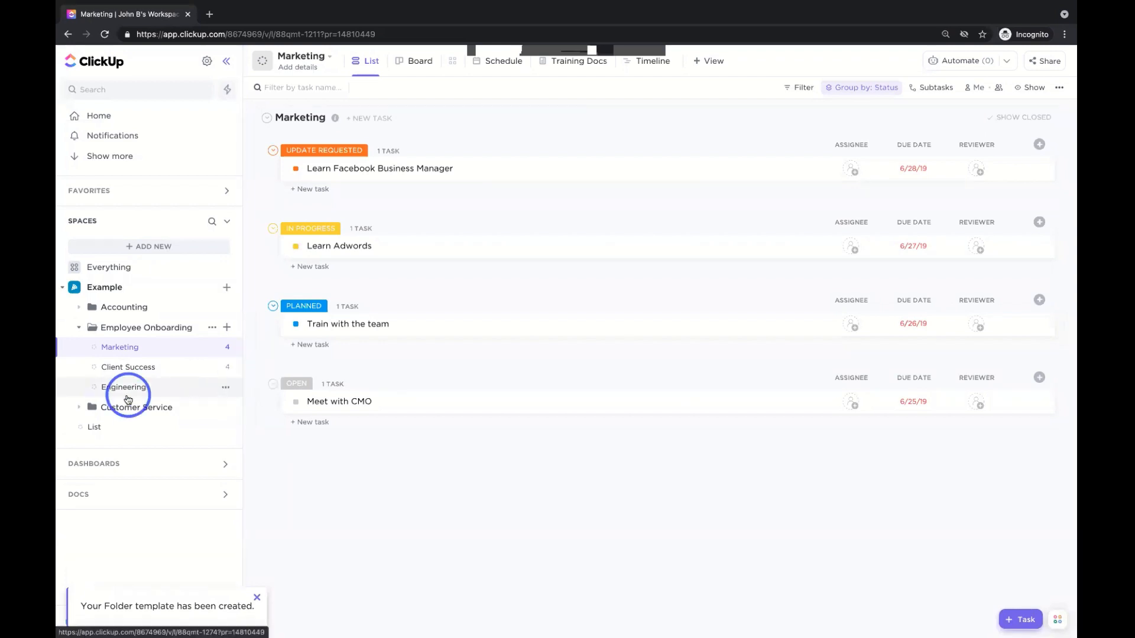
pyautogui.click(124, 407)
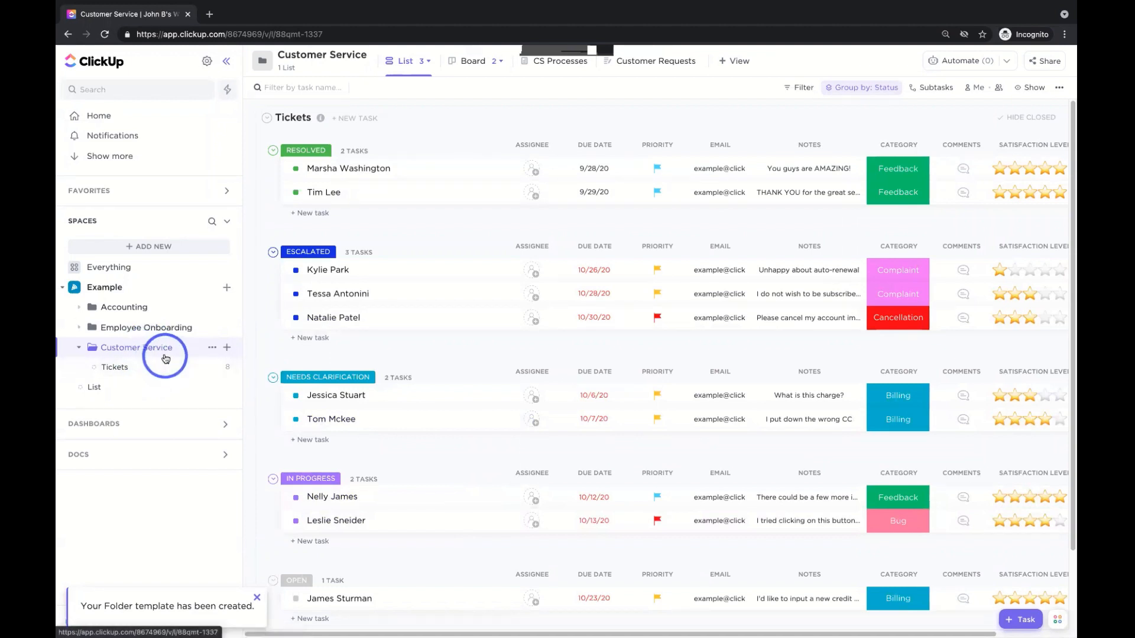
pyautogui.click(151, 369)
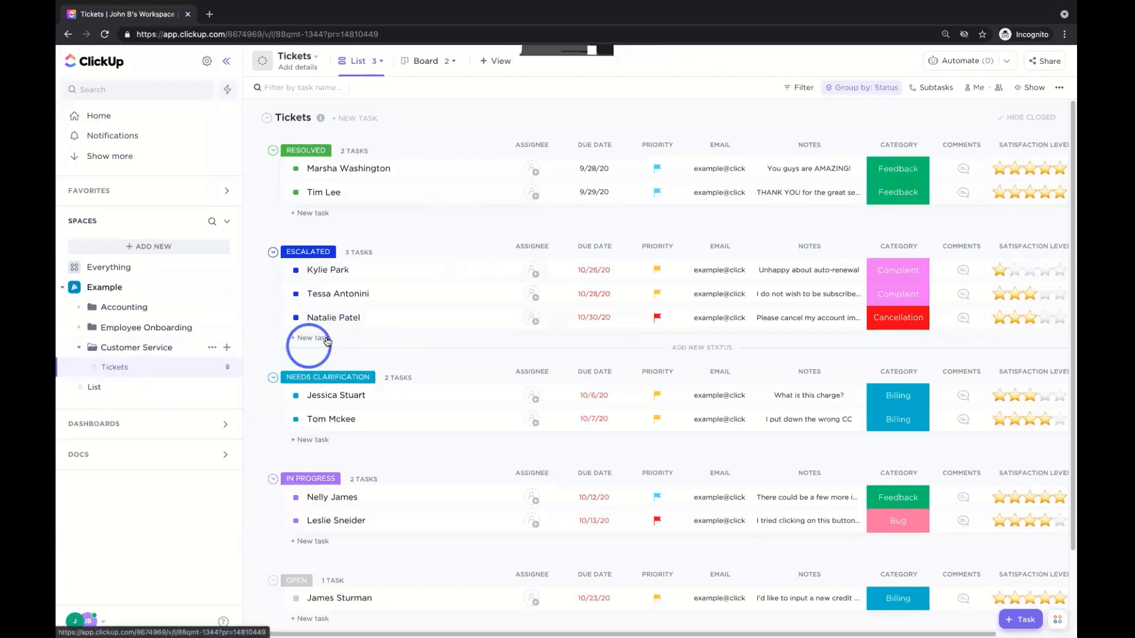
# Look through the Lists of the Employee Onboarding Folder and the Accounts Payable and Accounts Receivable Lists of the Accounting Folder
pyautogui.click(149, 328)
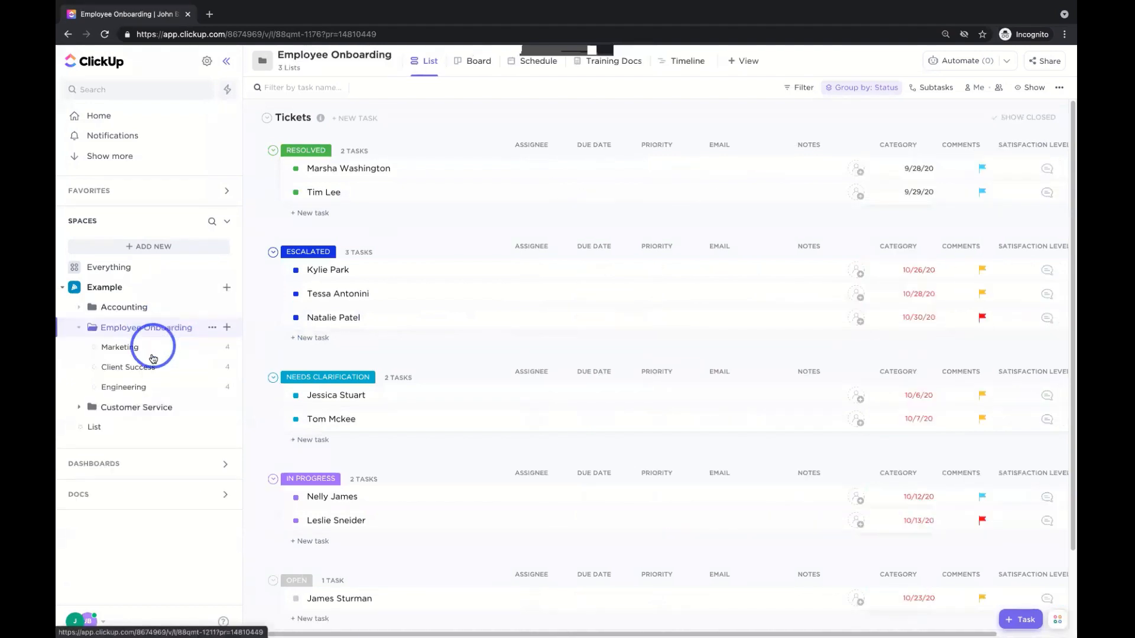
pyautogui.click(123, 348)
pyautogui.click(139, 375)
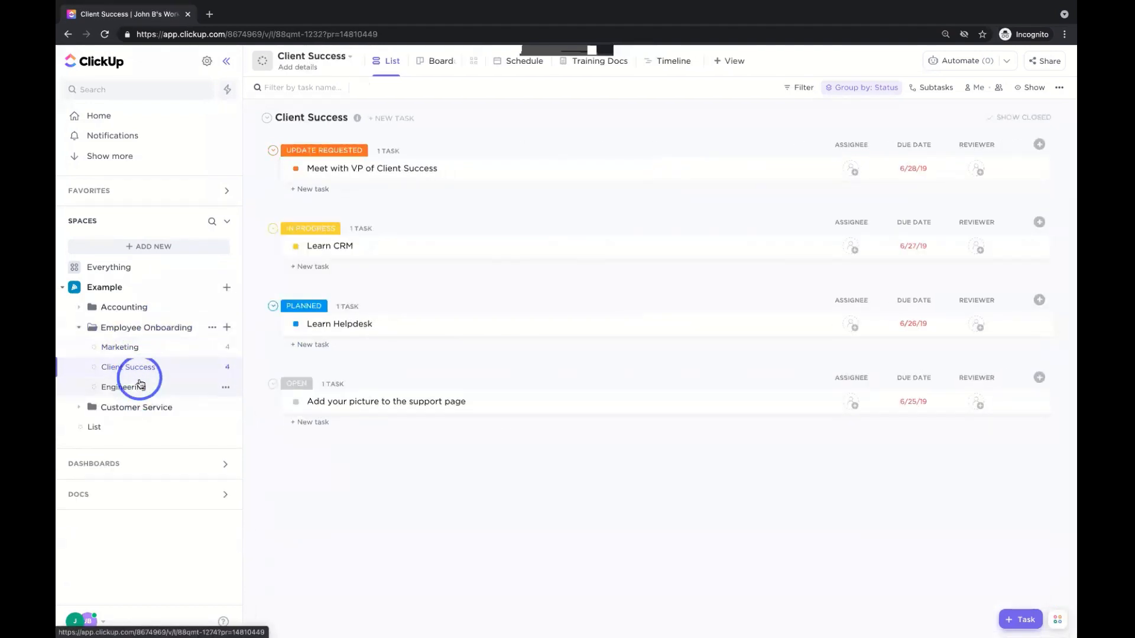
pyautogui.click(135, 387)
pyautogui.click(129, 310)
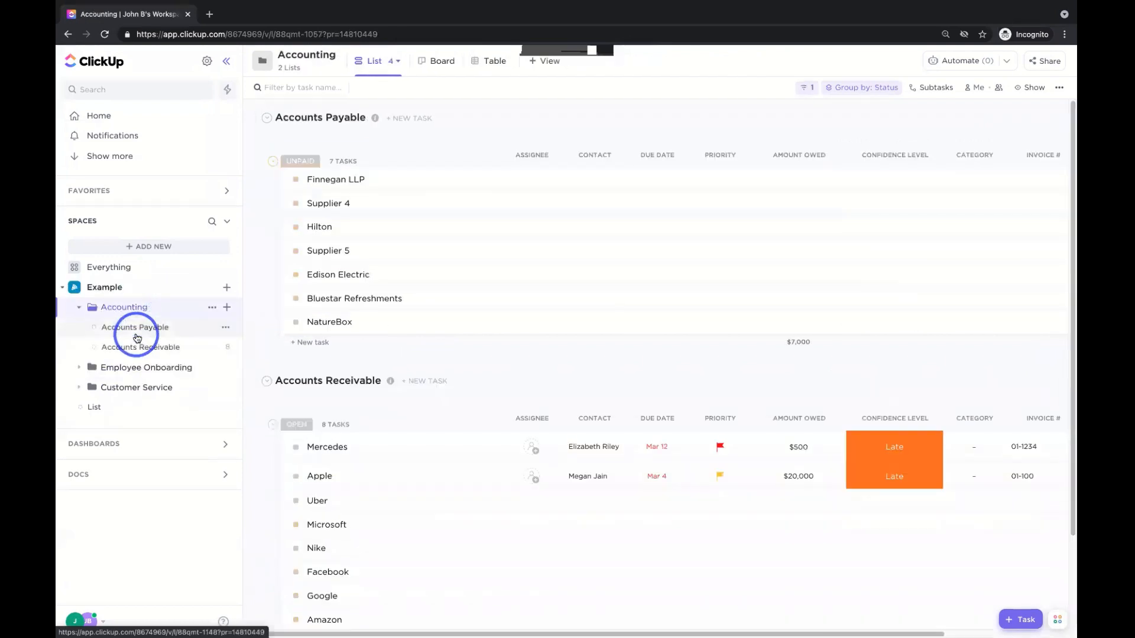
pyautogui.click(131, 328)
pyautogui.click(140, 349)
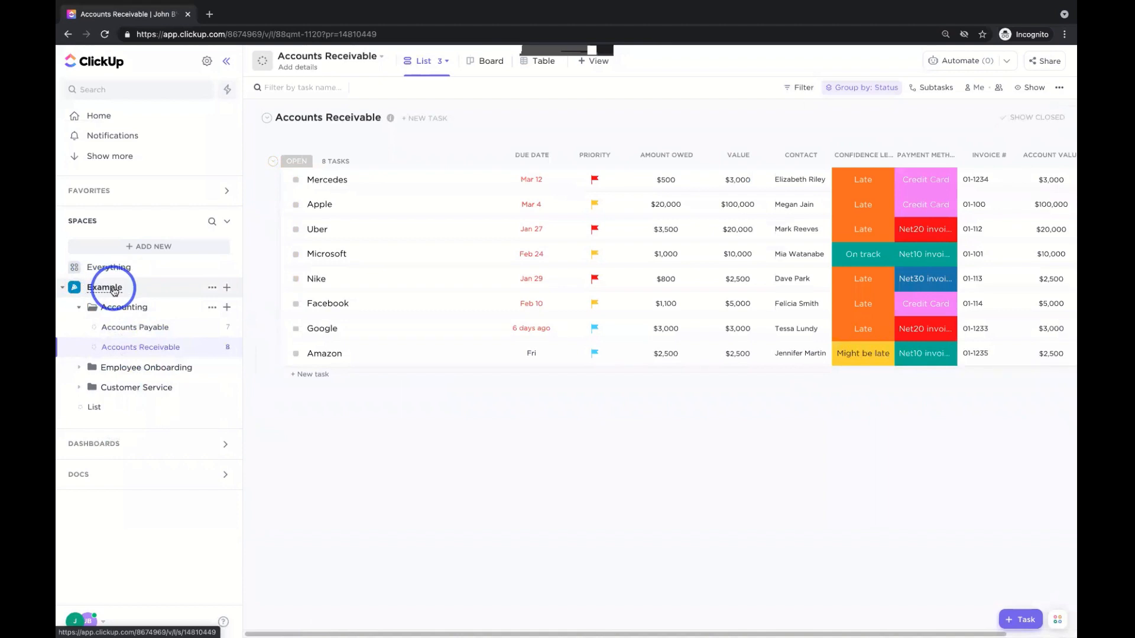
# Rename the Example Space to Accounting and save the change
pyautogui.click(213, 288)
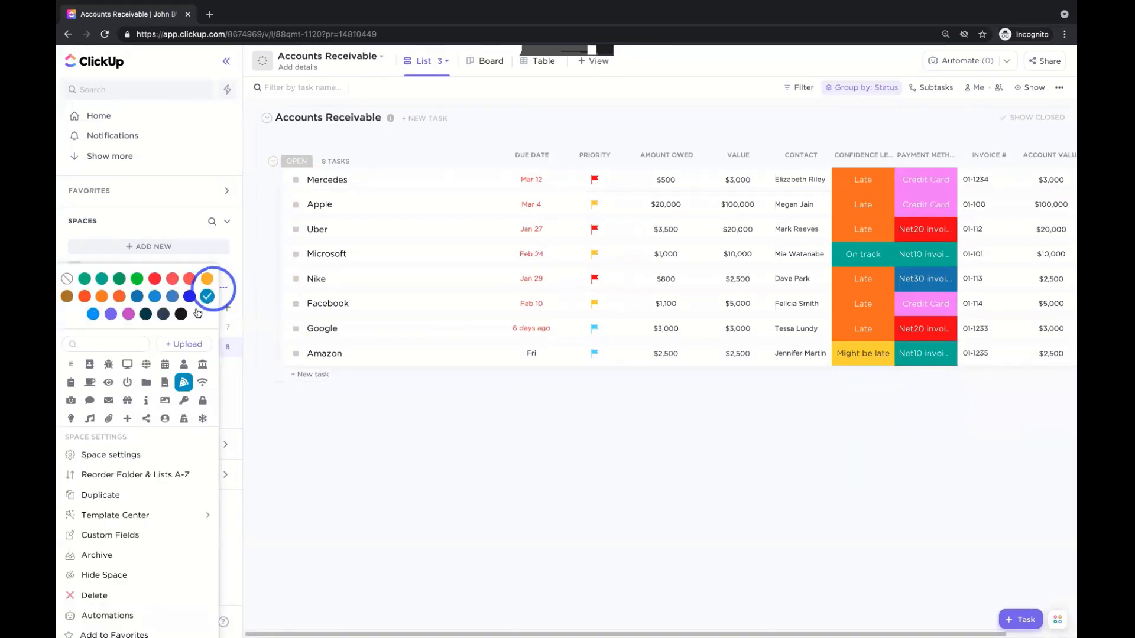
pyautogui.click(170, 403)
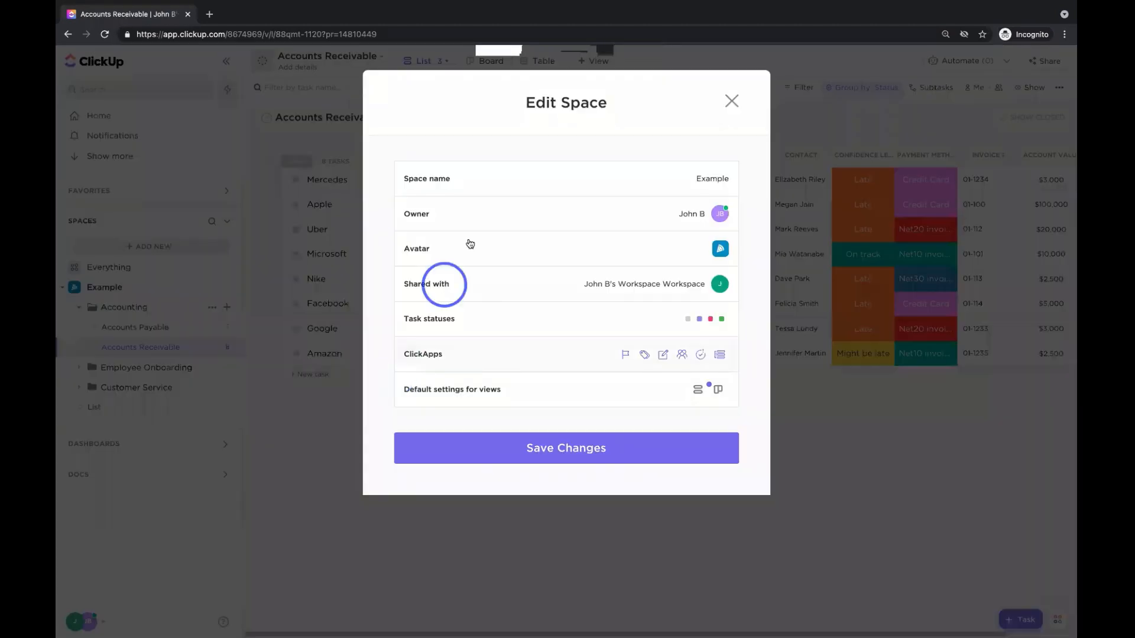
pyautogui.click(528, 181)
pyautogui.moveTo(432, 172); pyautogui.dragTo(389, 173)
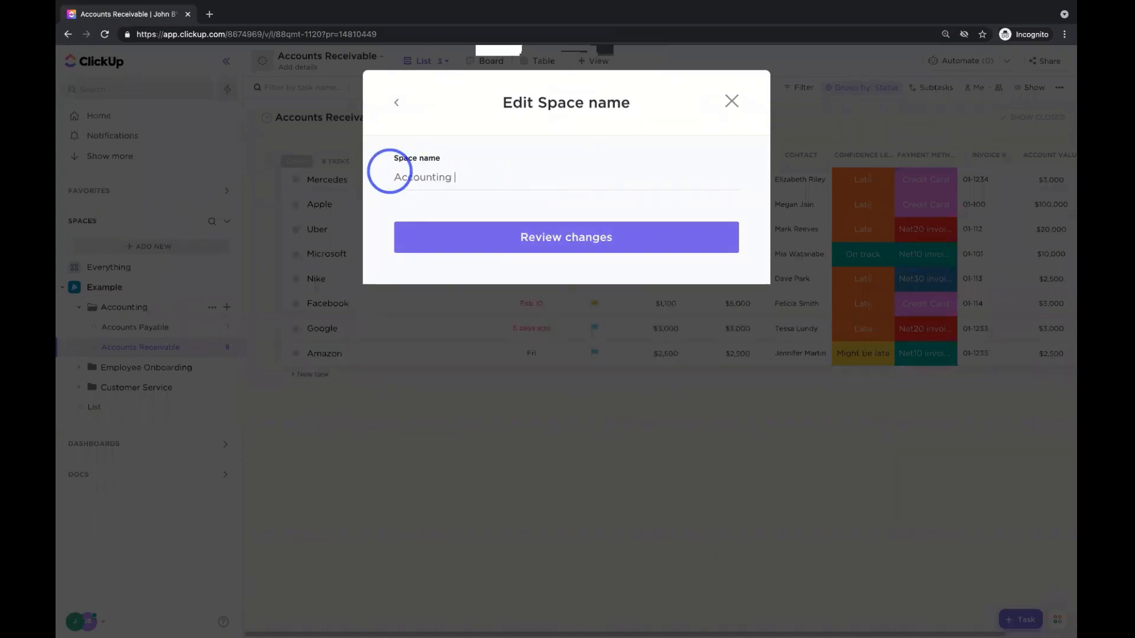
pyautogui.click(396, 103)
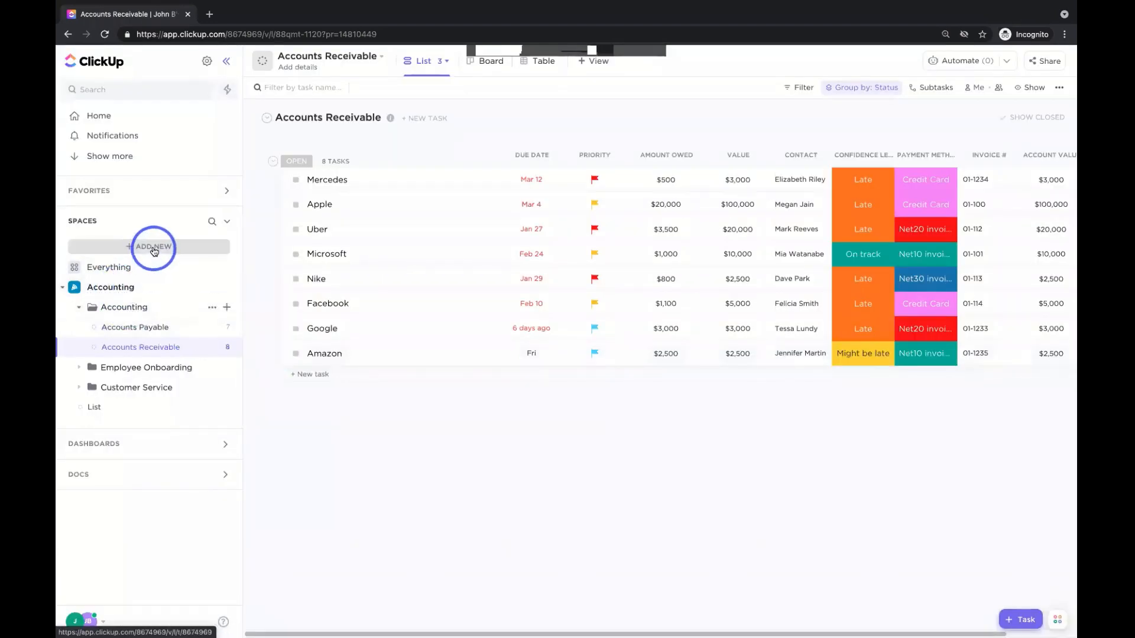
# Create a new Space named Customer Service, shared with the whole Workspace, keeping the default statuses, ClickApps and view settings
pyautogui.click(155, 247)
pyautogui.click(254, 268)
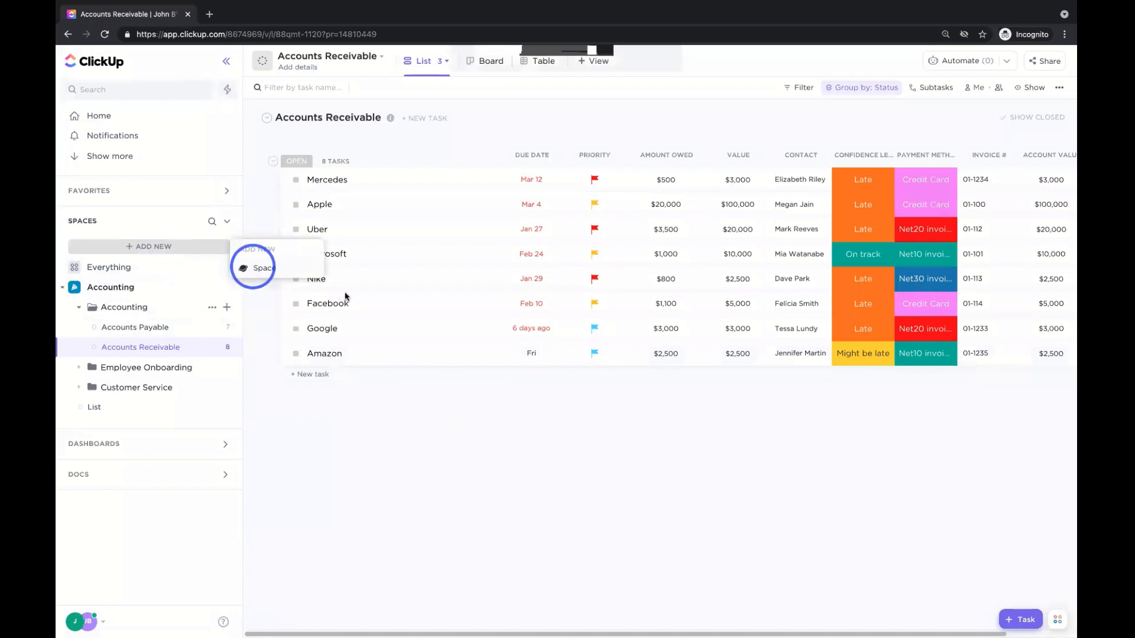
pyautogui.write('Custom')
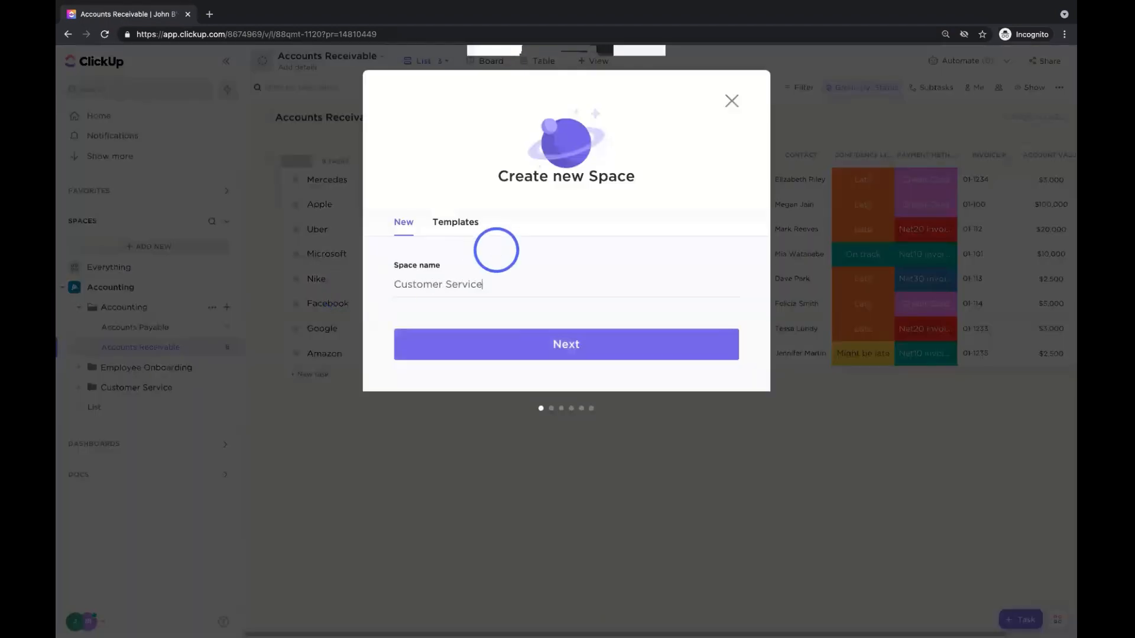
pyautogui.write('er Service')
pyautogui.click(575, 344)
pyautogui.click(573, 354)
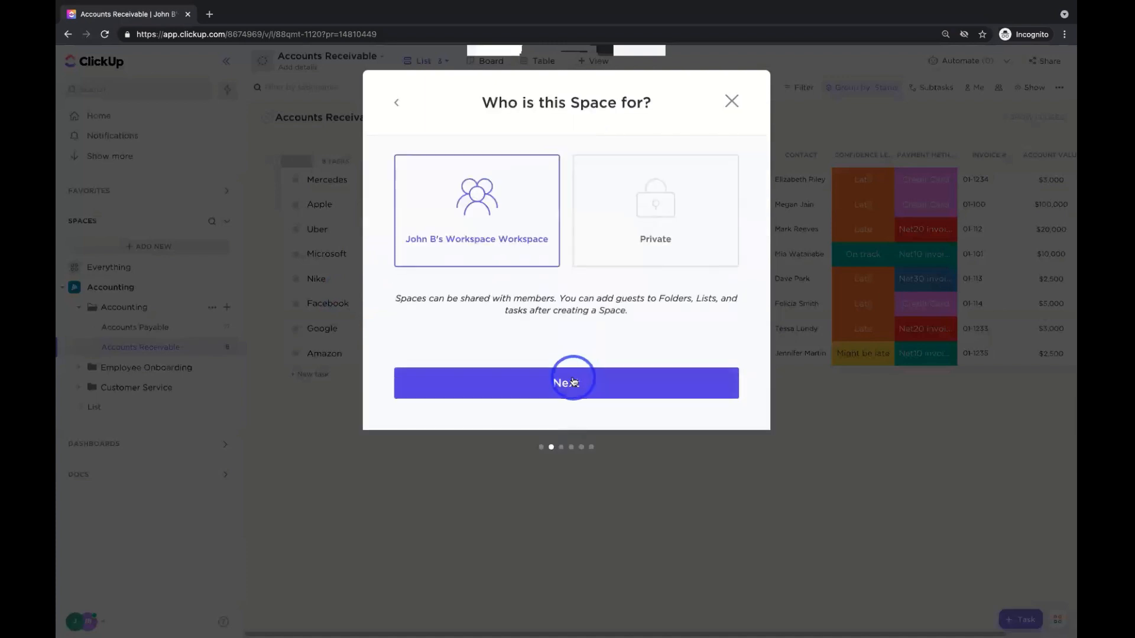
pyautogui.click(572, 381)
pyautogui.click(567, 374)
pyautogui.click(526, 476)
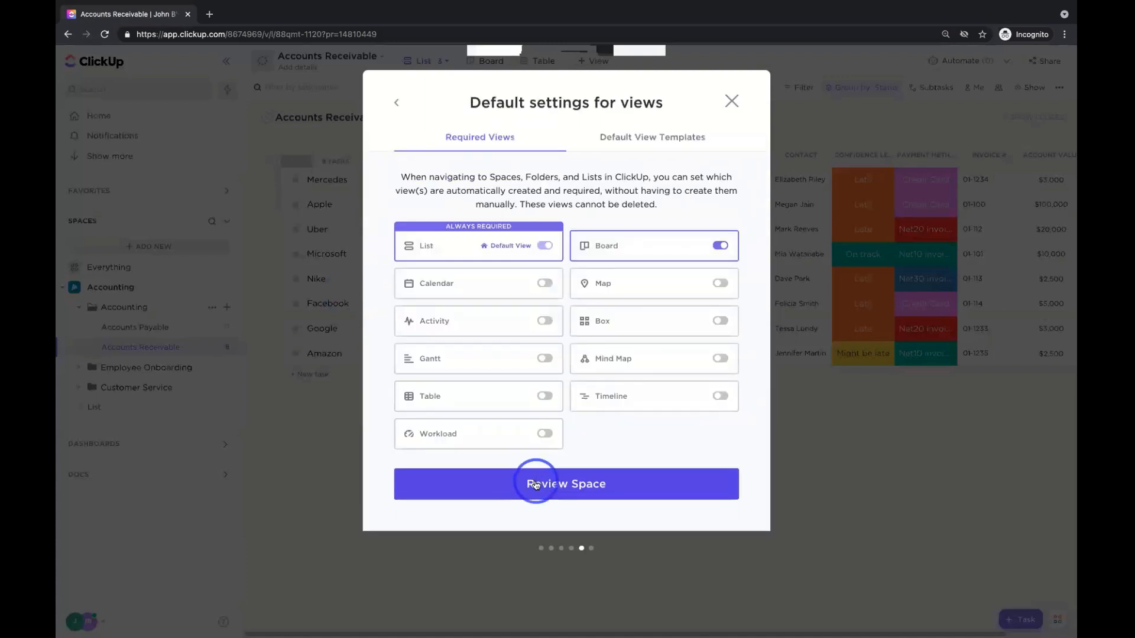
pyautogui.click(536, 485)
pyautogui.click(549, 420)
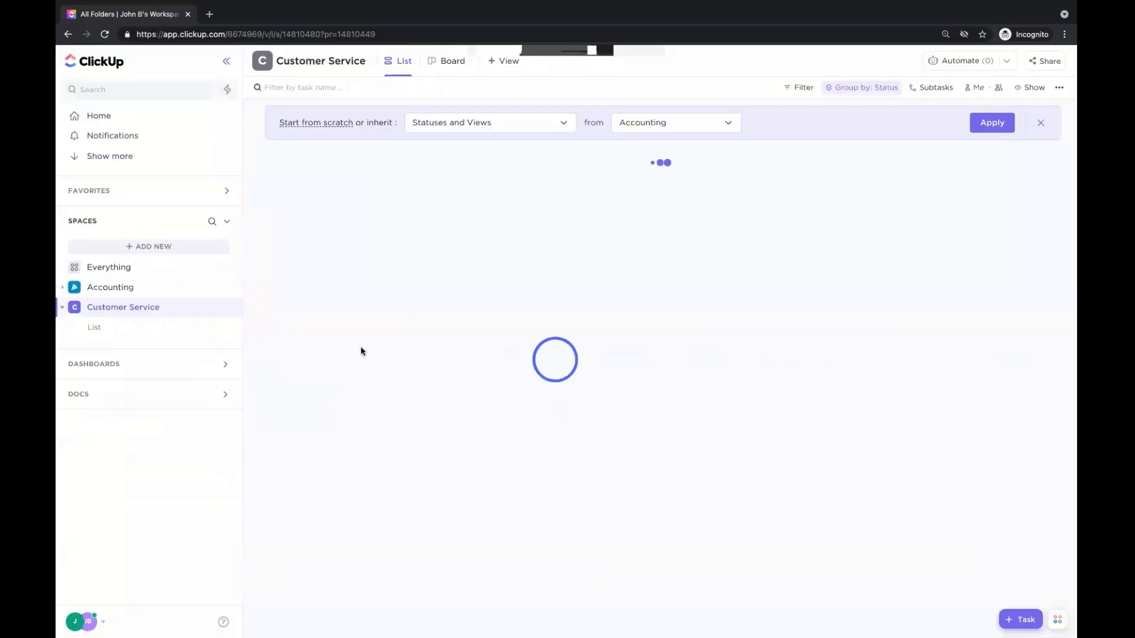
# Move the Customer Service Folder out of the Accounting Space into the Customer Service Space
pyautogui.click(103, 290)
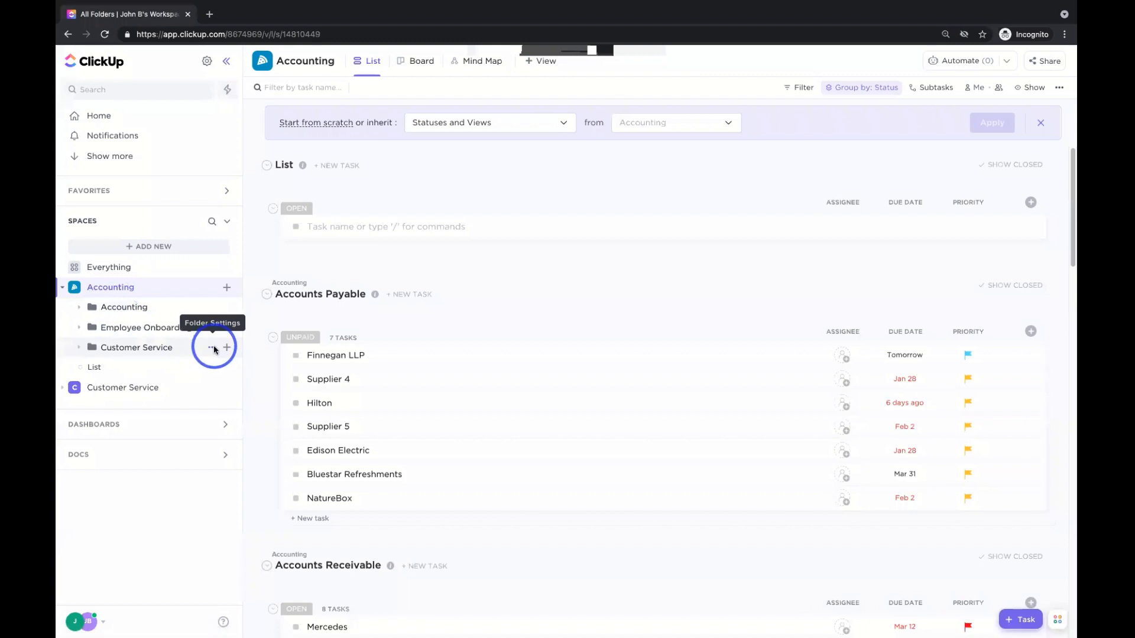
pyautogui.click(213, 348)
pyautogui.click(267, 484)
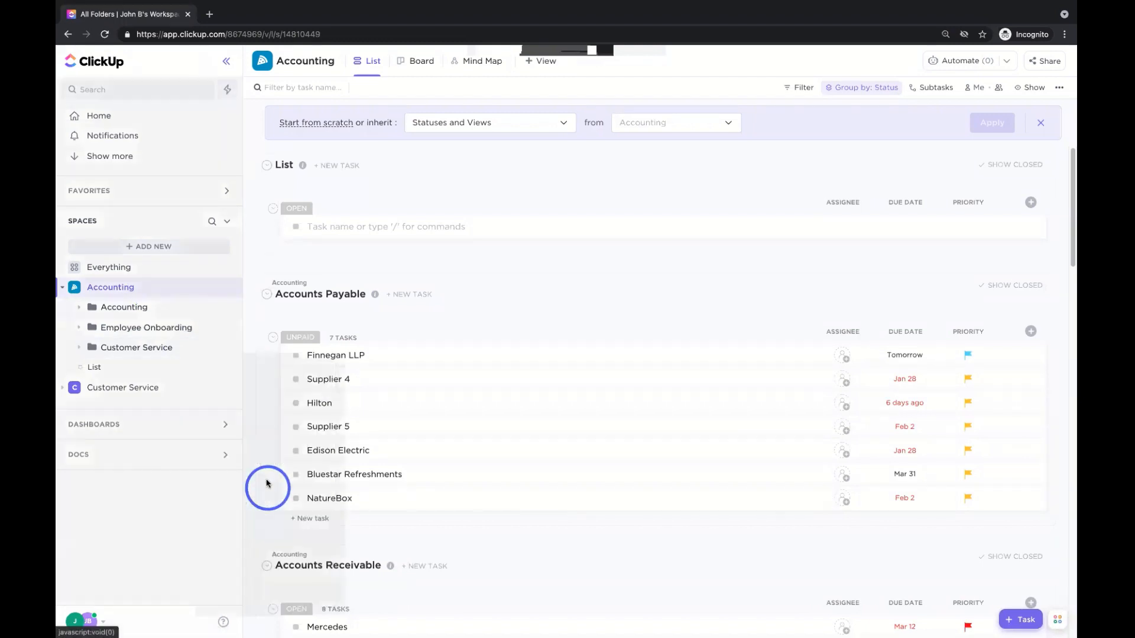
pyautogui.click(481, 187)
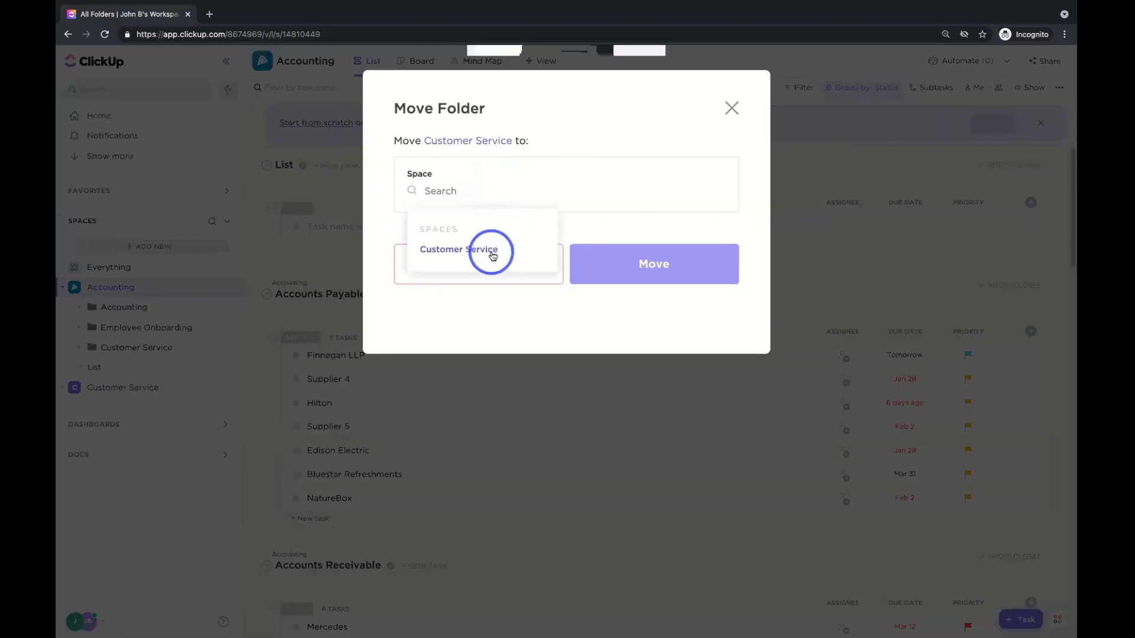
pyautogui.click(493, 256)
pyautogui.click(654, 263)
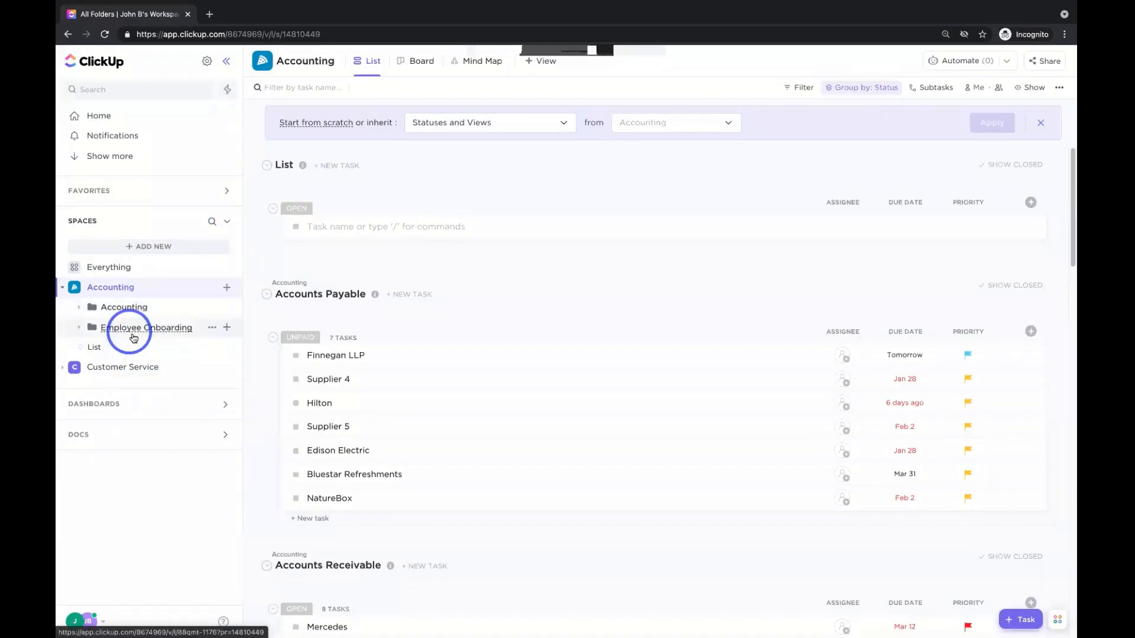
# Look through the Accounting Folder, its Accounts Payable List and the details of the Edison Electric task
pyautogui.click(131, 309)
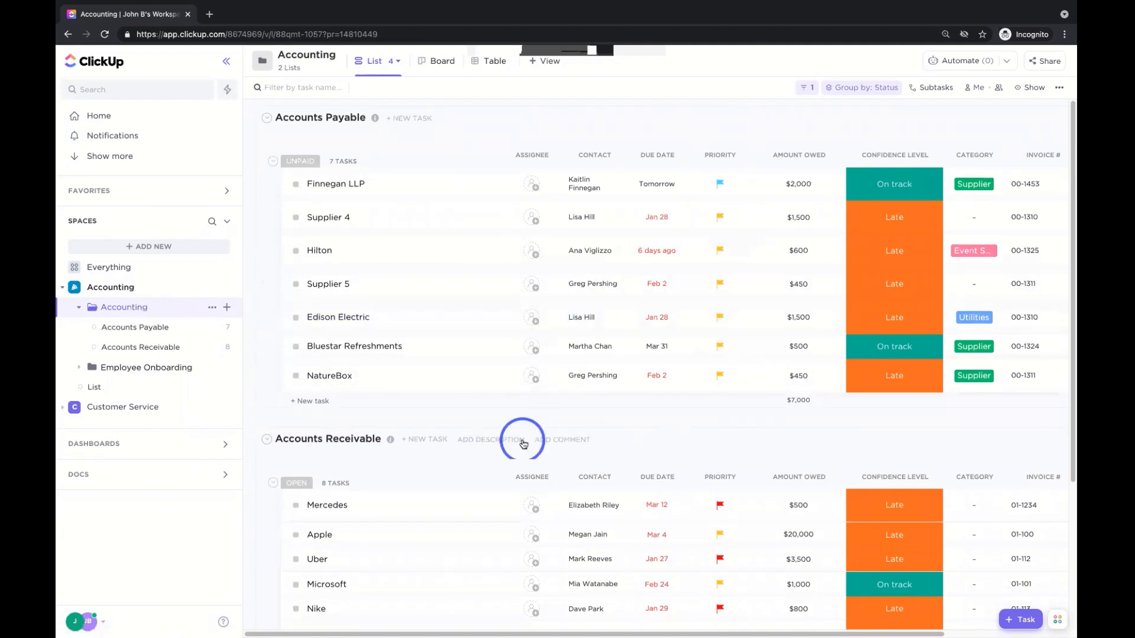
pyautogui.scroll(-1, 517, 418)
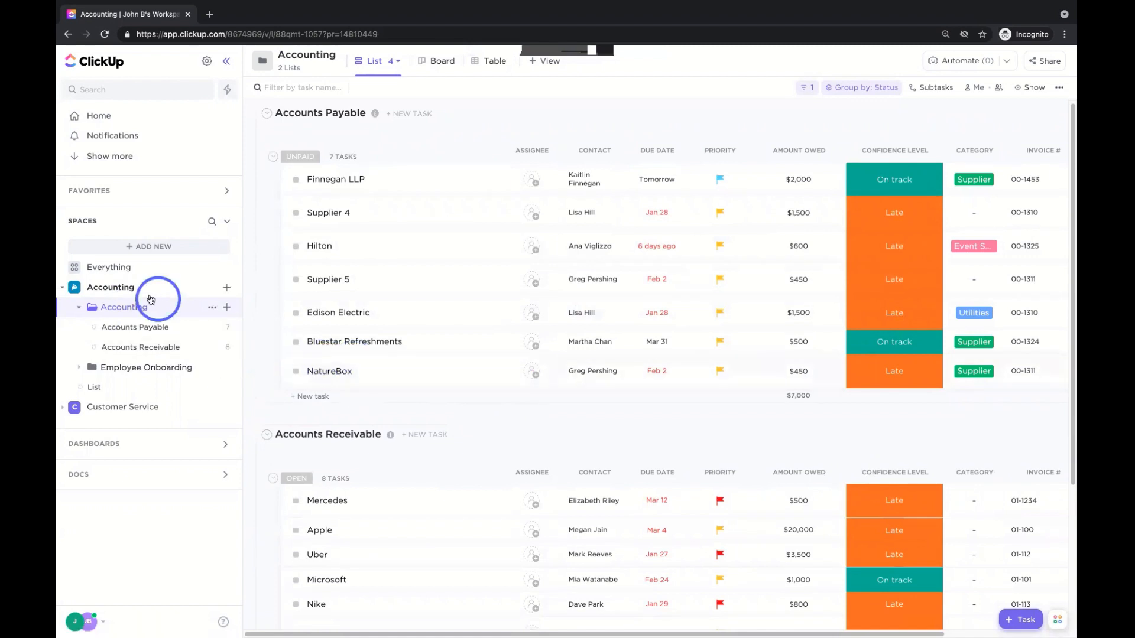
pyautogui.click(166, 333)
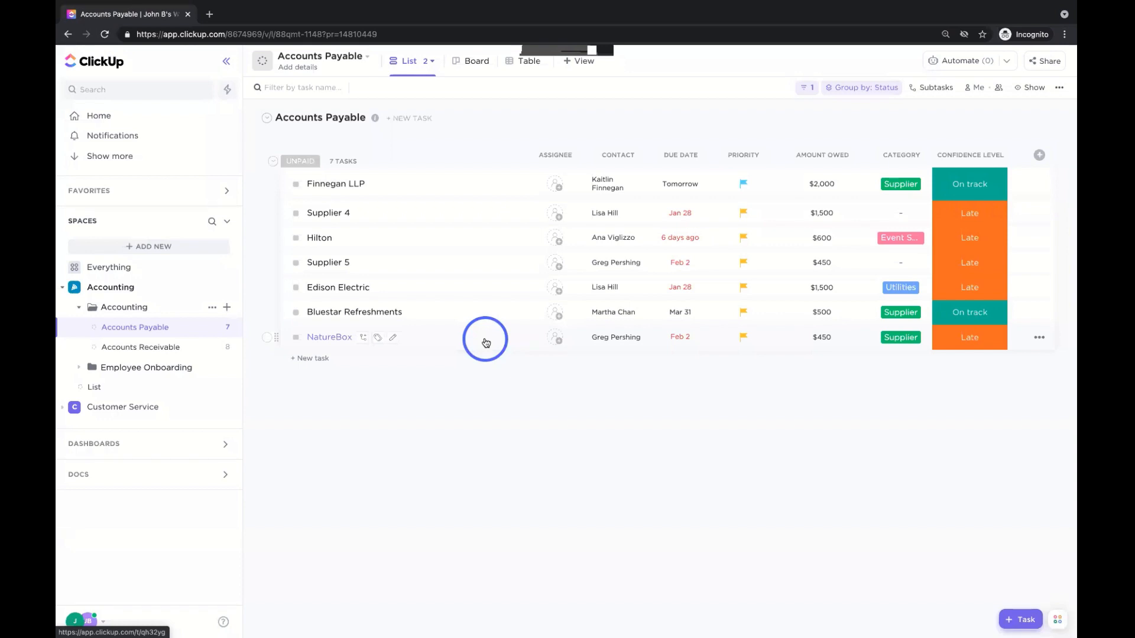
pyautogui.click(324, 290)
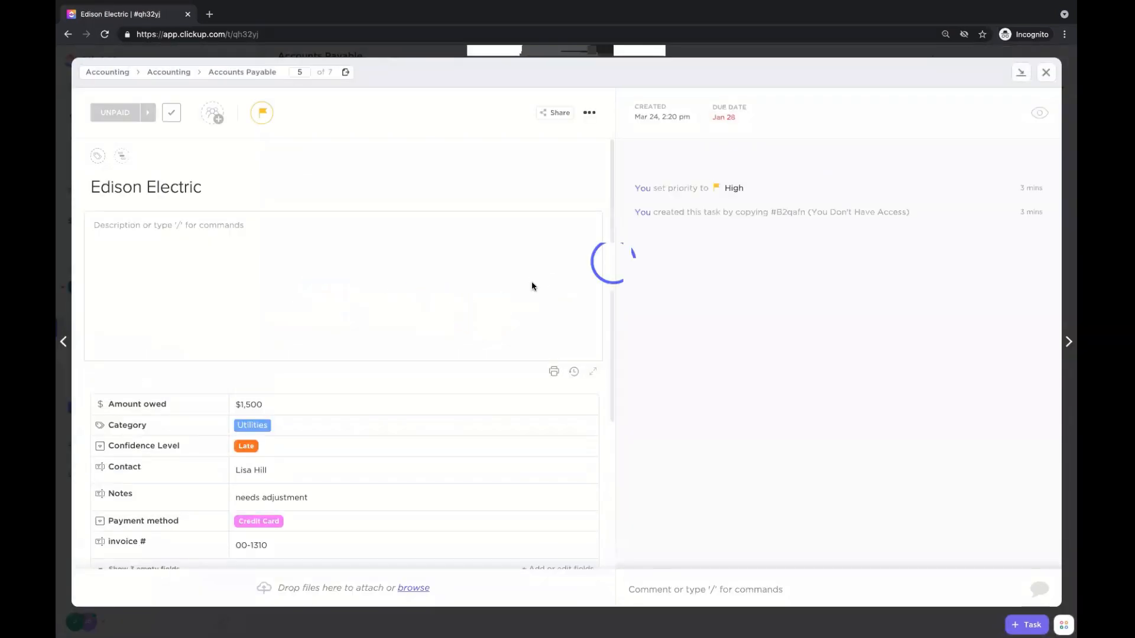
pyautogui.click(1056, 75)
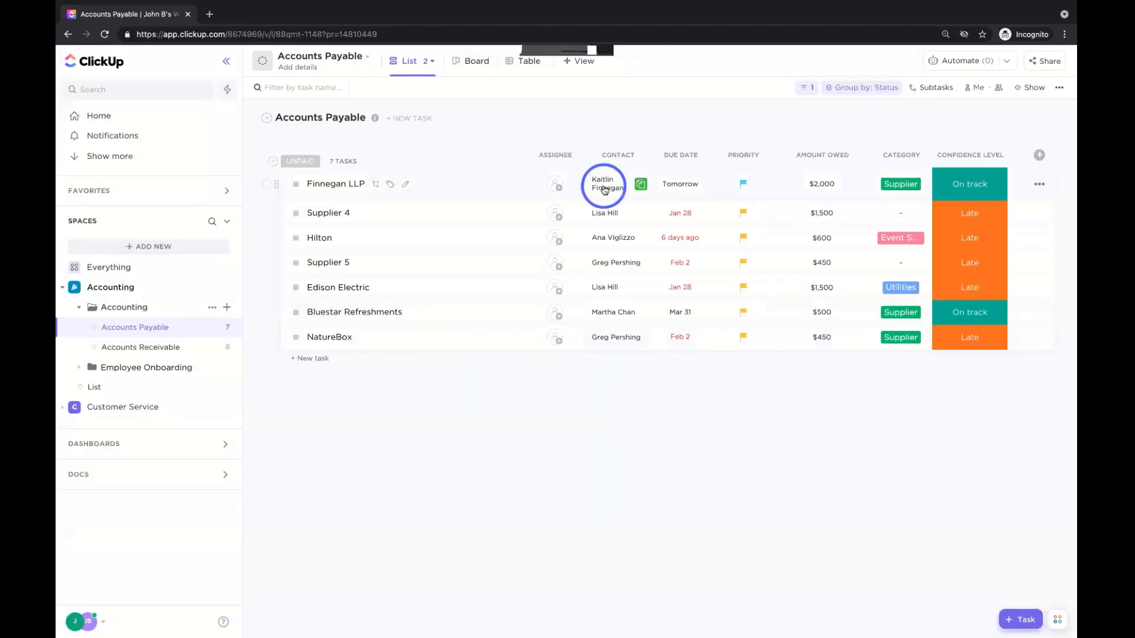
# Open the Supplier 5 task and preview the Custom and Kanban status templates for Accounts Payable without saving them
pyautogui.click(328, 265)
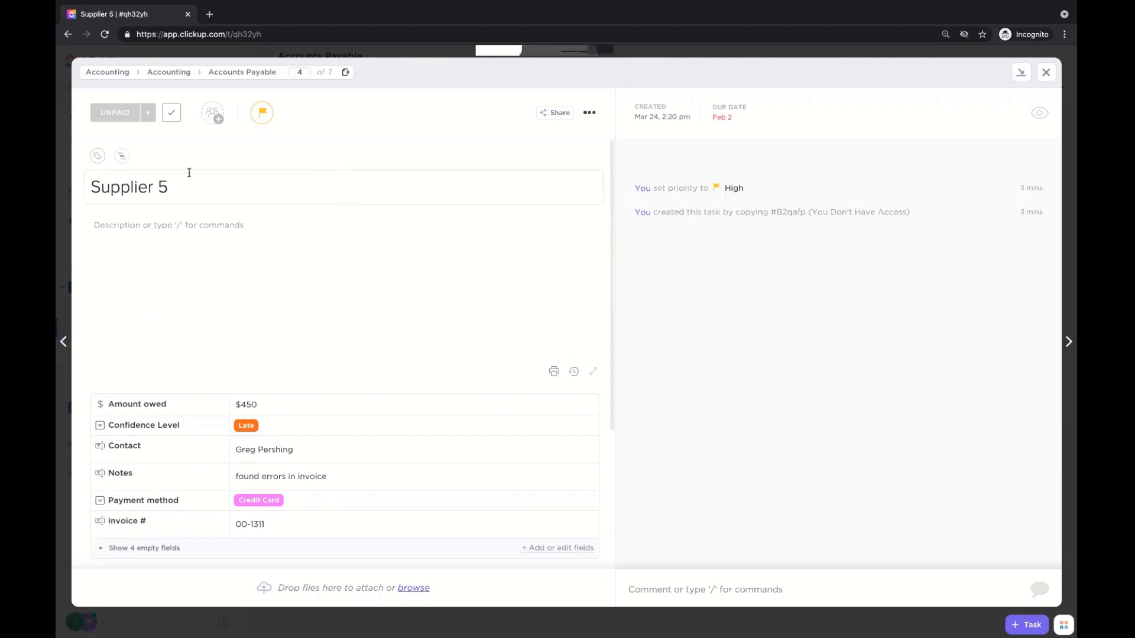
pyautogui.click(116, 118)
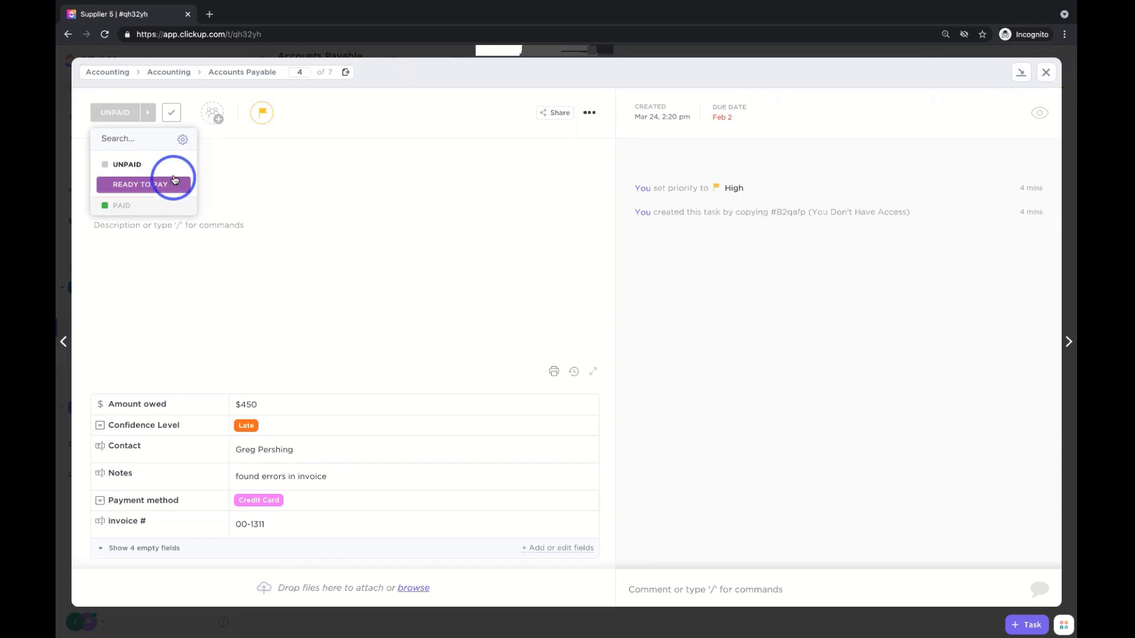
pyautogui.click(183, 143)
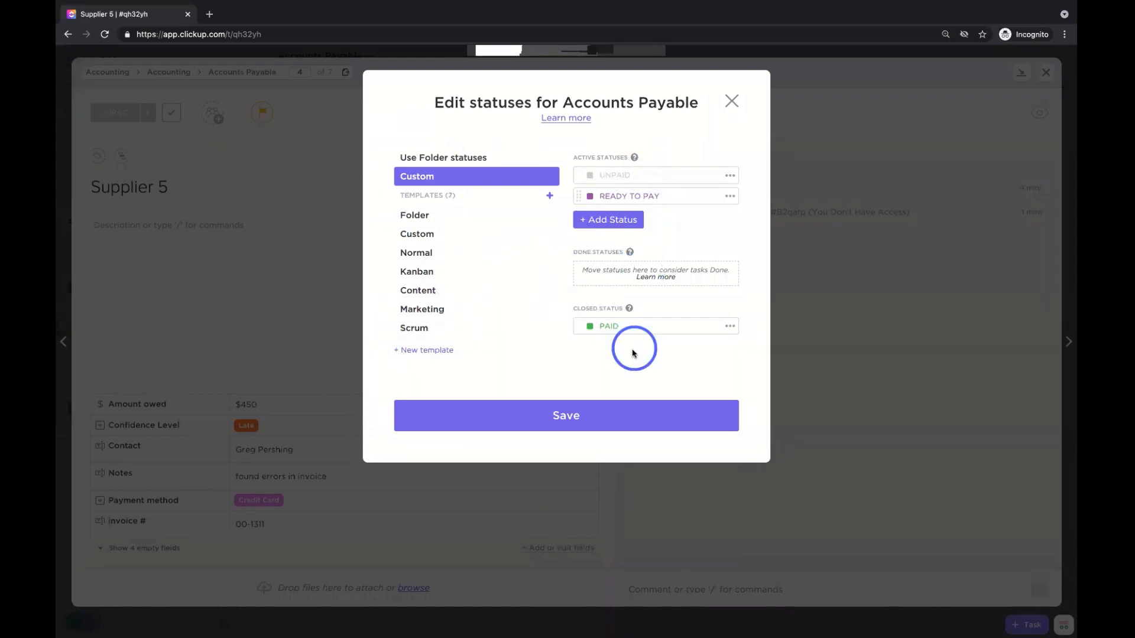
pyautogui.click(436, 245)
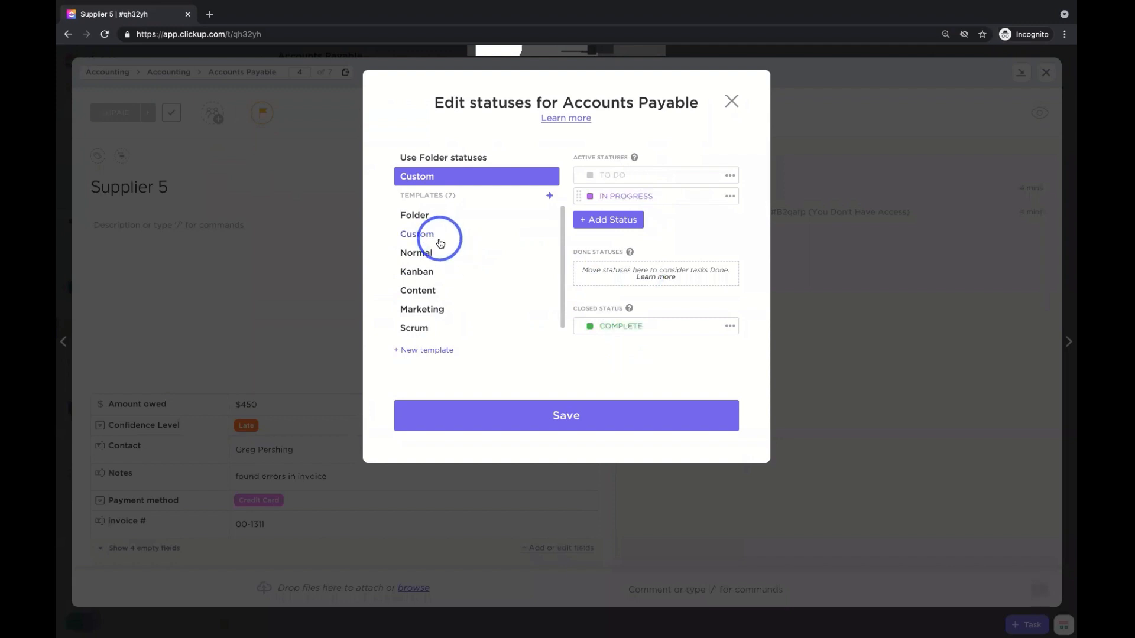
pyautogui.click(431, 273)
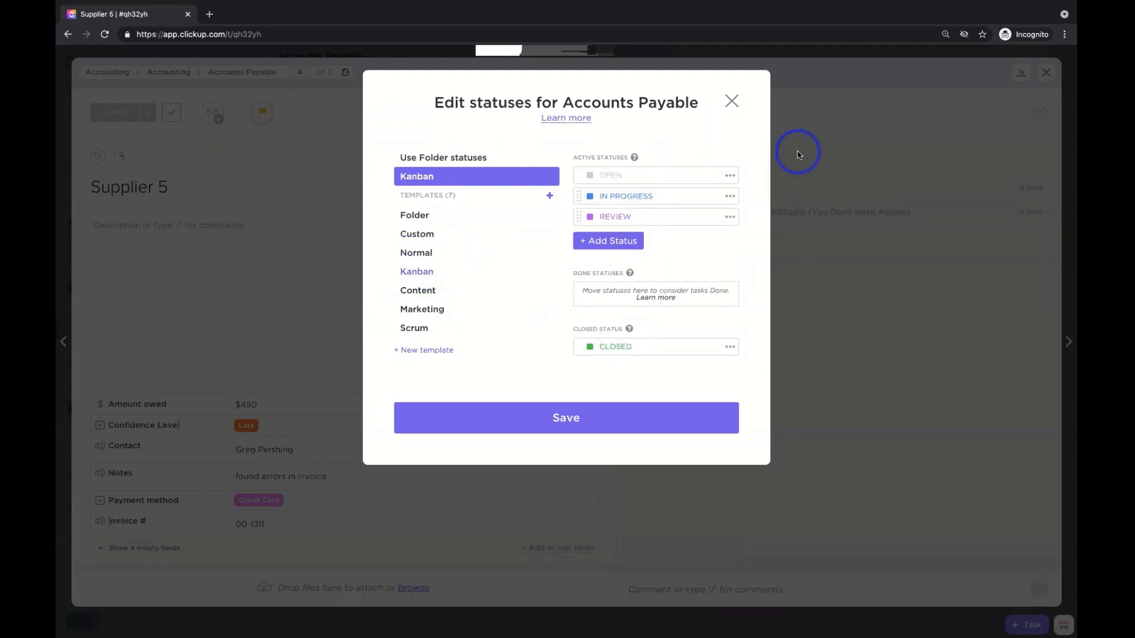
pyautogui.click(731, 101)
# Set the Supplier 5 task's status to Ready to Pay and assign the task to a team member
pyautogui.click(115, 112)
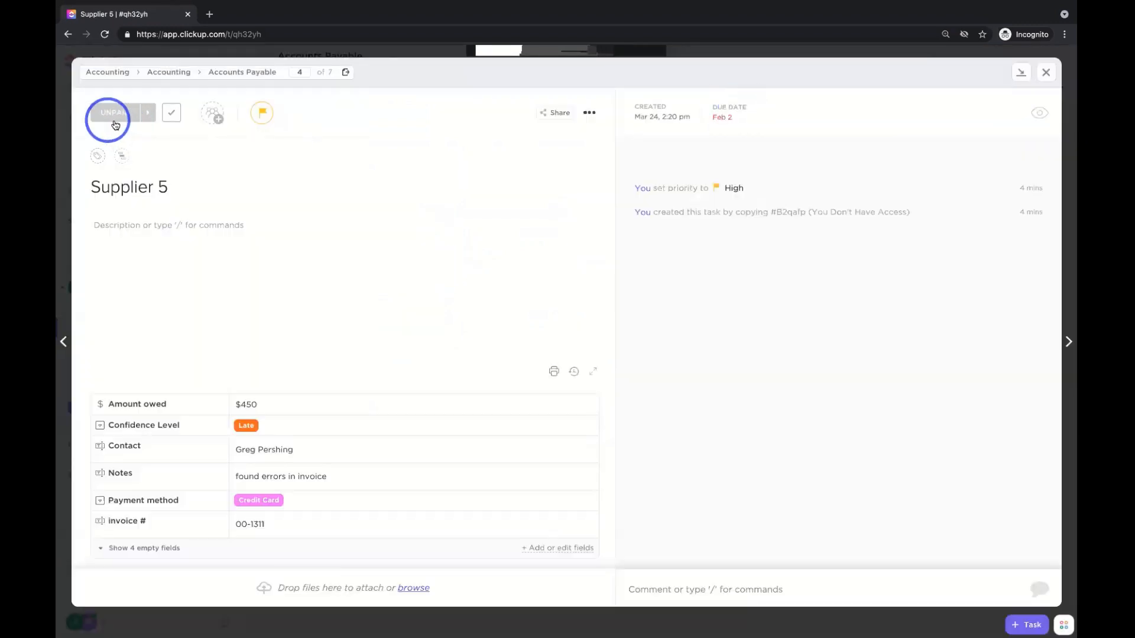
pyautogui.click(151, 181)
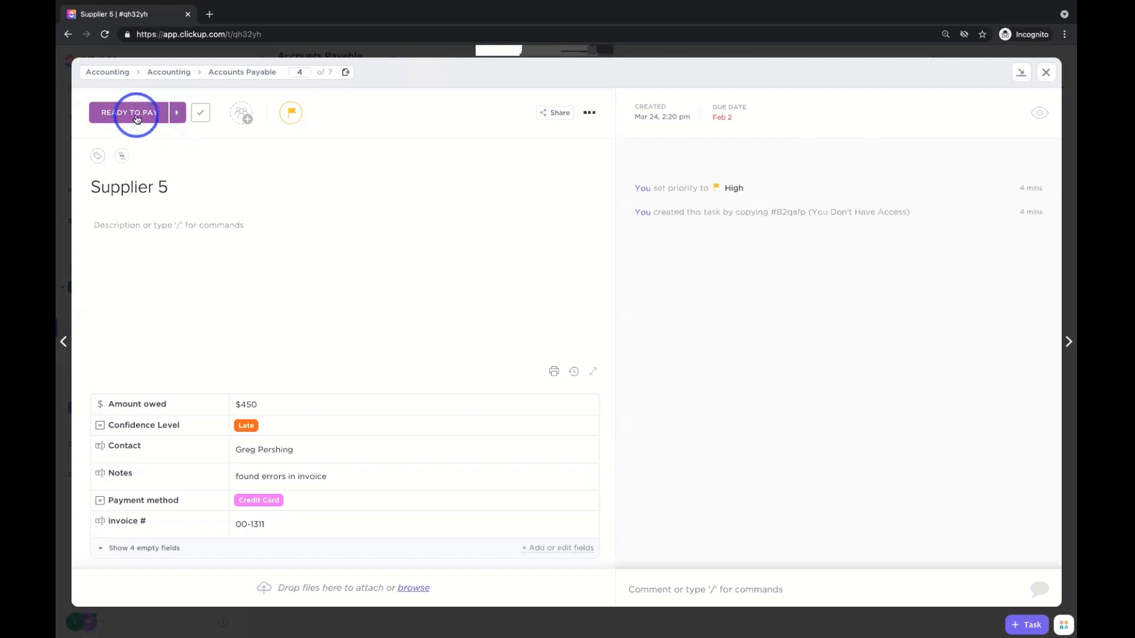
pyautogui.click(244, 116)
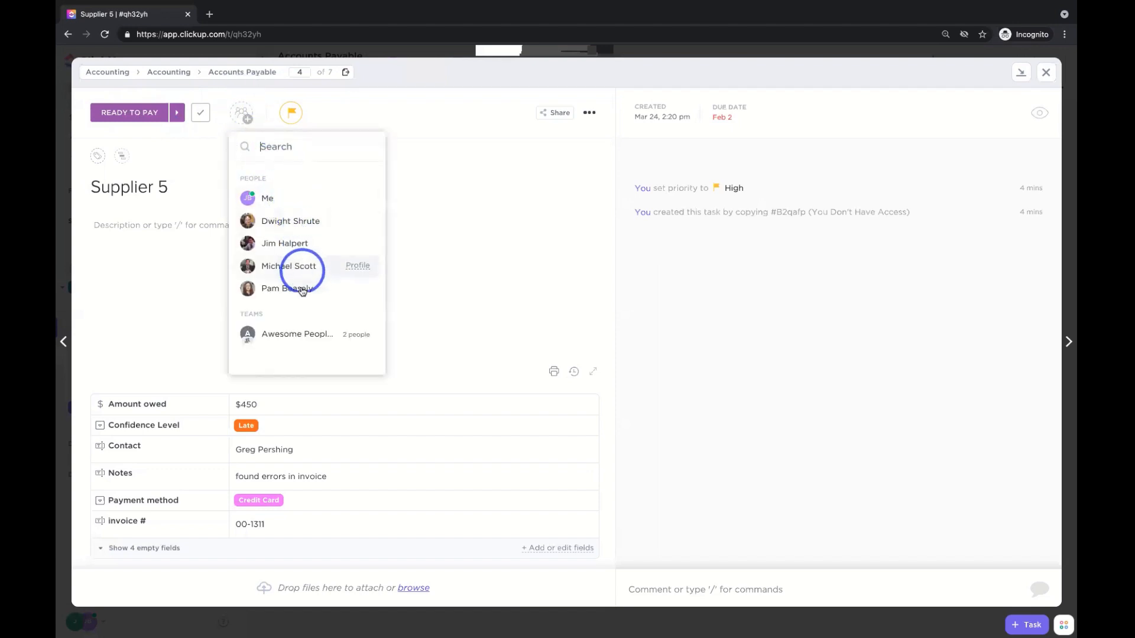
pyautogui.click(288, 247)
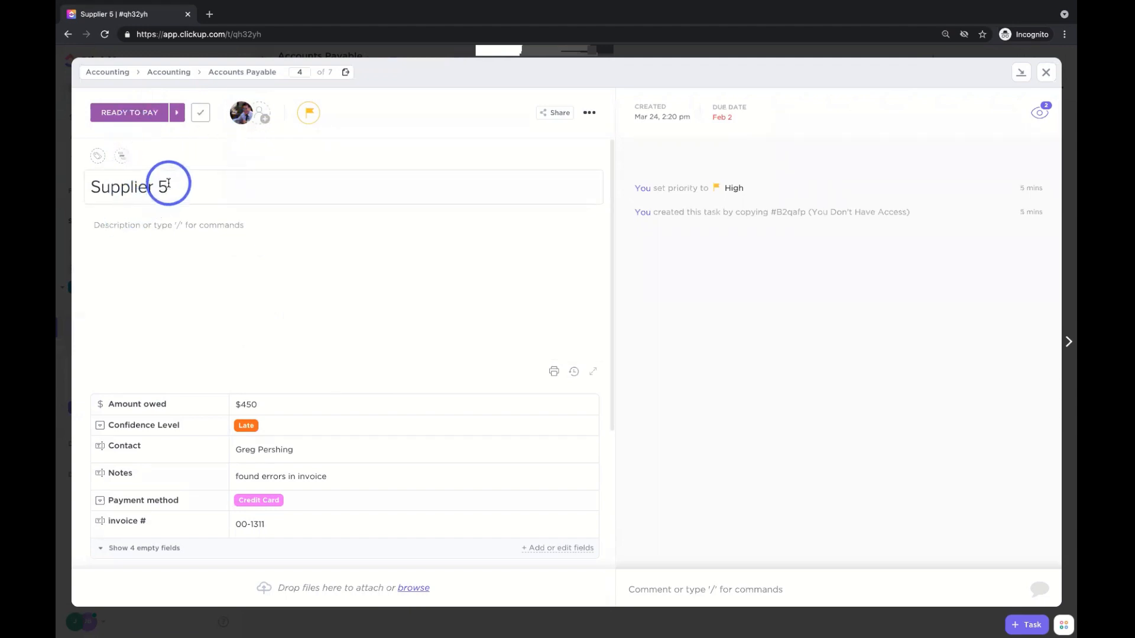
# Add a second assignee to the Supplier 5 task and remove that assignee again
pyautogui.click(264, 117)
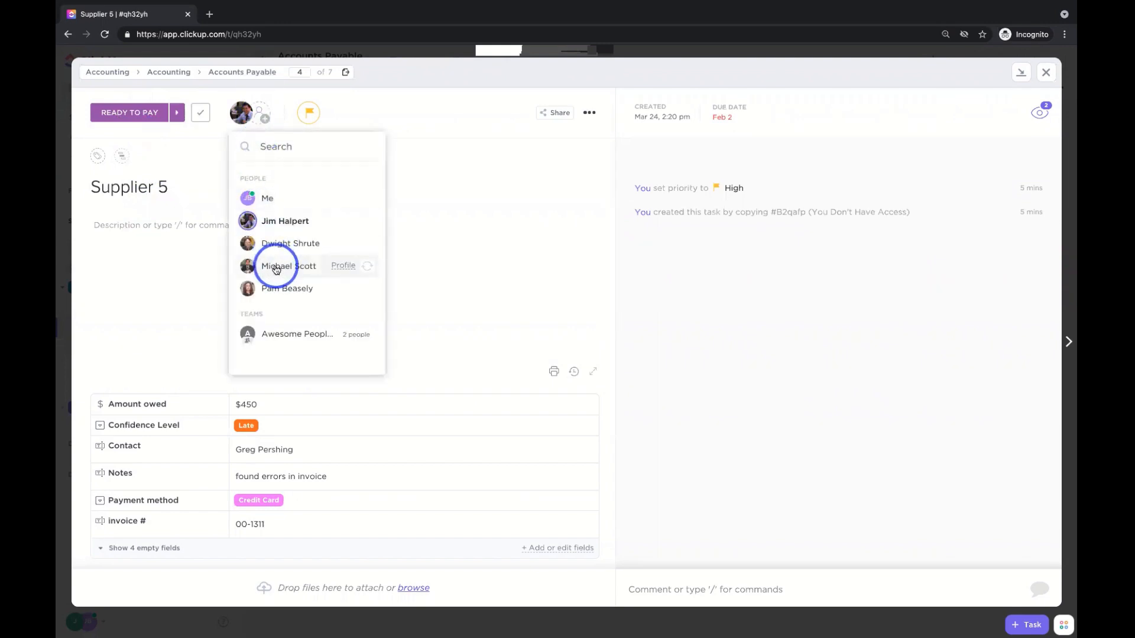
pyautogui.click(276, 269)
pyautogui.click(182, 177)
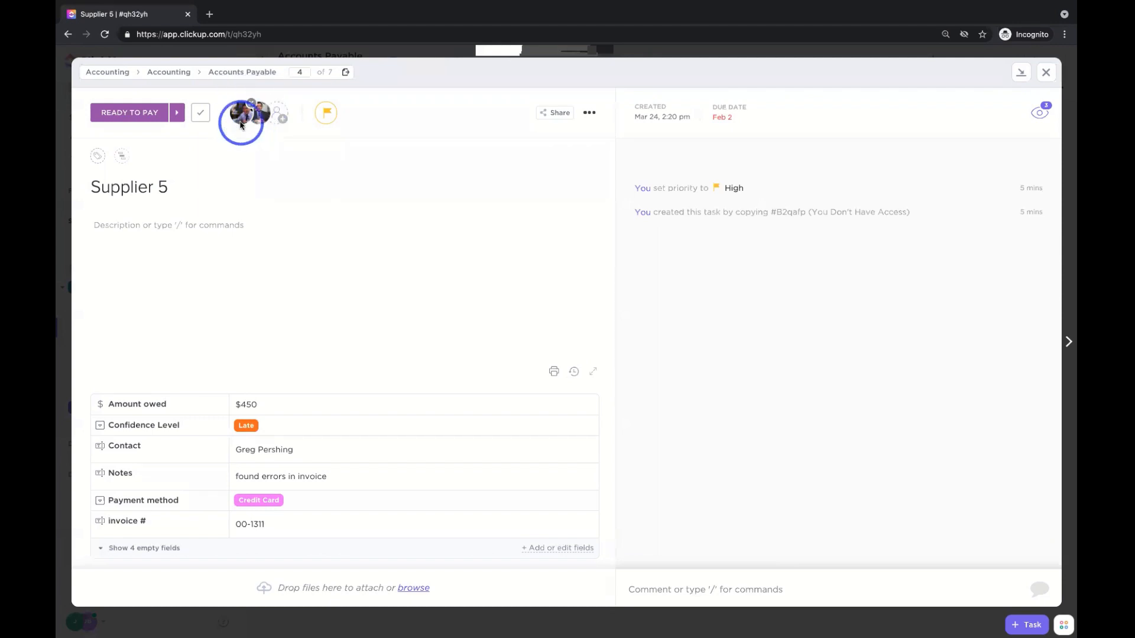
pyautogui.click(268, 104)
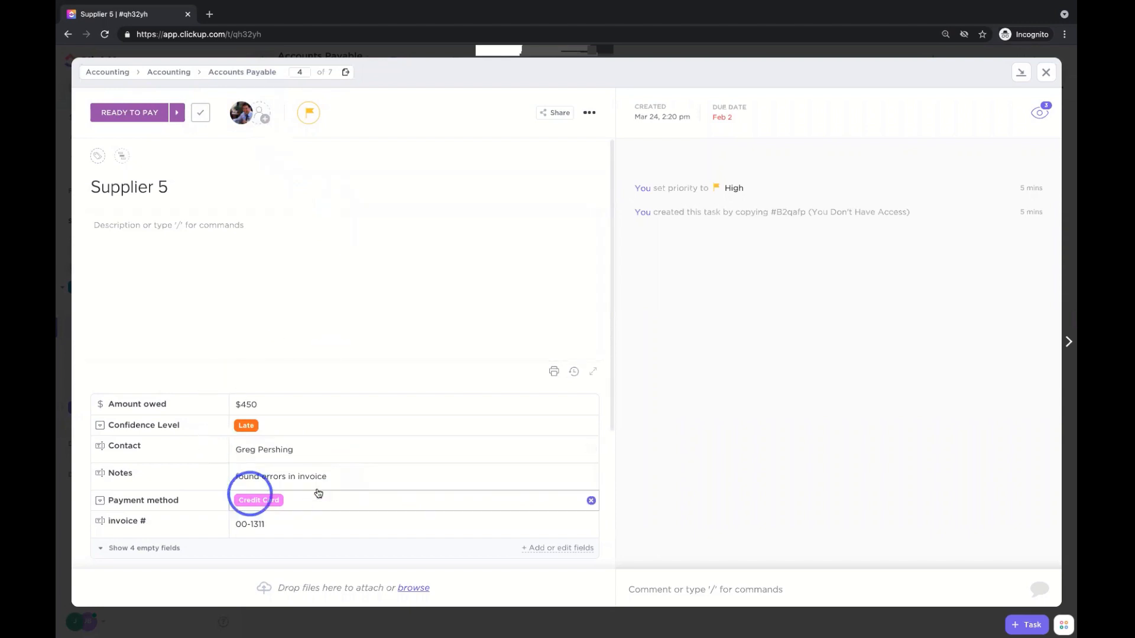
# Set the Payment method field of Supplier 5 to Net20 invoicing
pyautogui.scroll(-2, 313, 459)
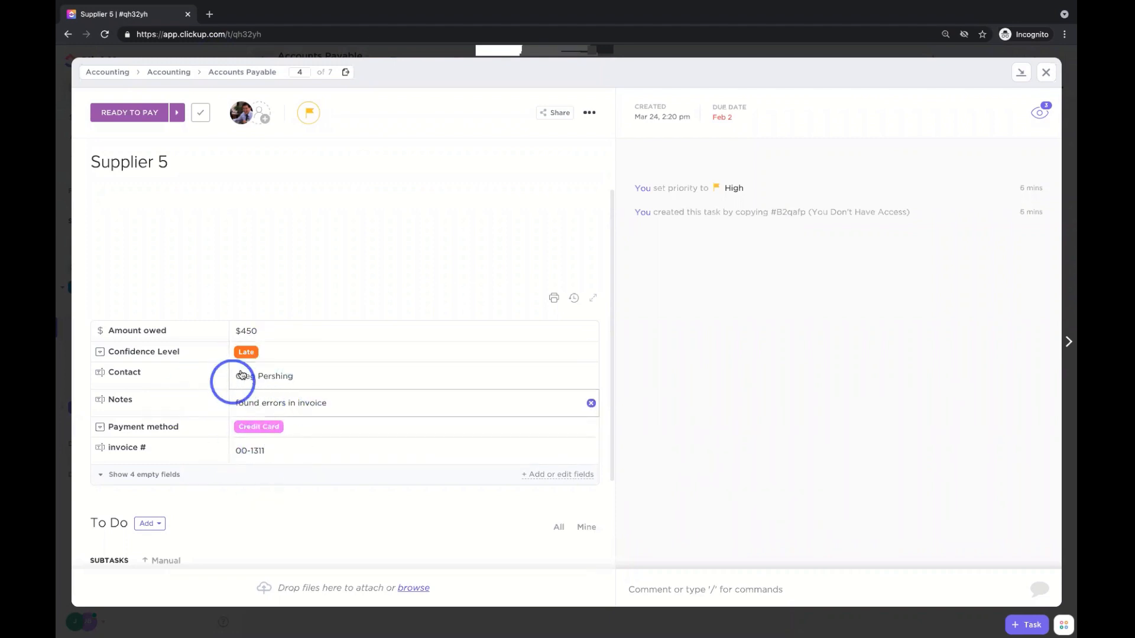
pyautogui.click(267, 375)
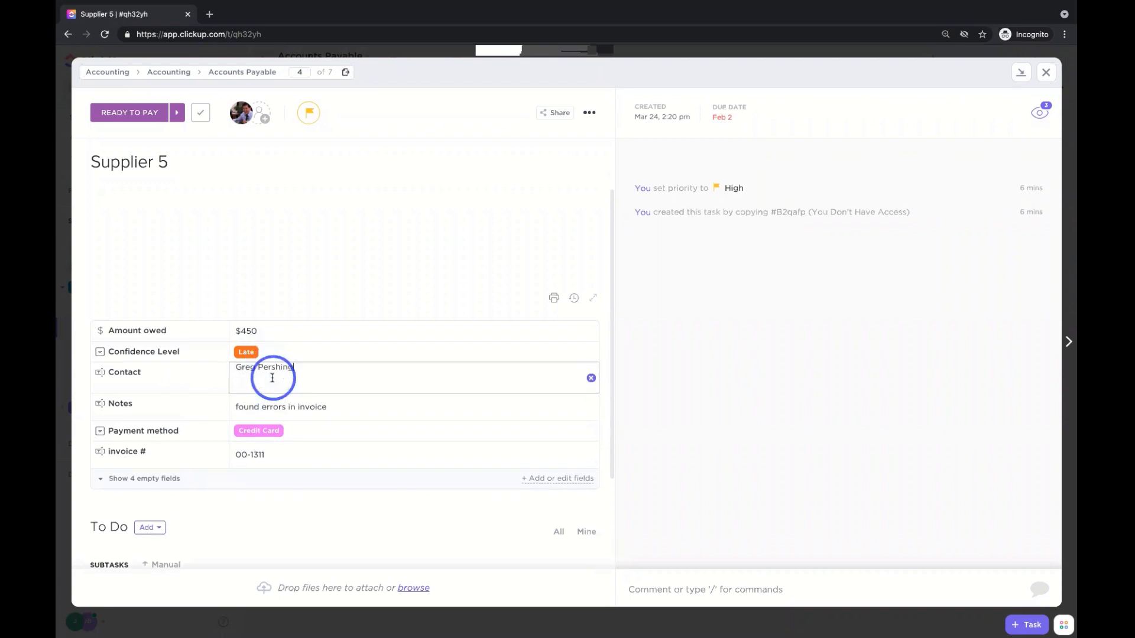
pyautogui.click(299, 433)
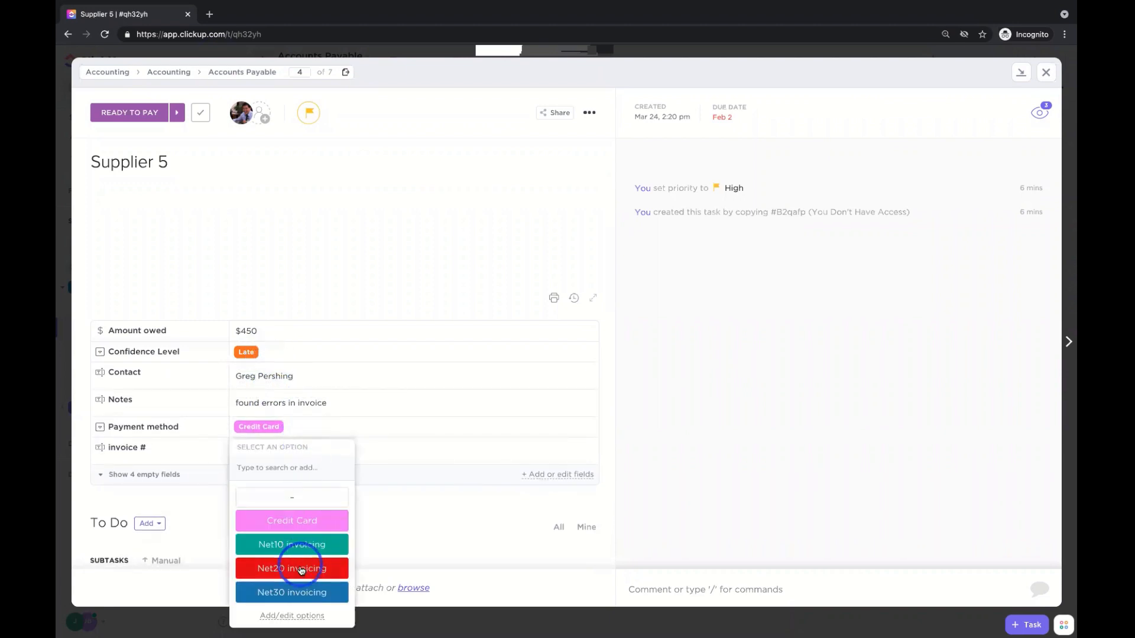
pyautogui.click(300, 569)
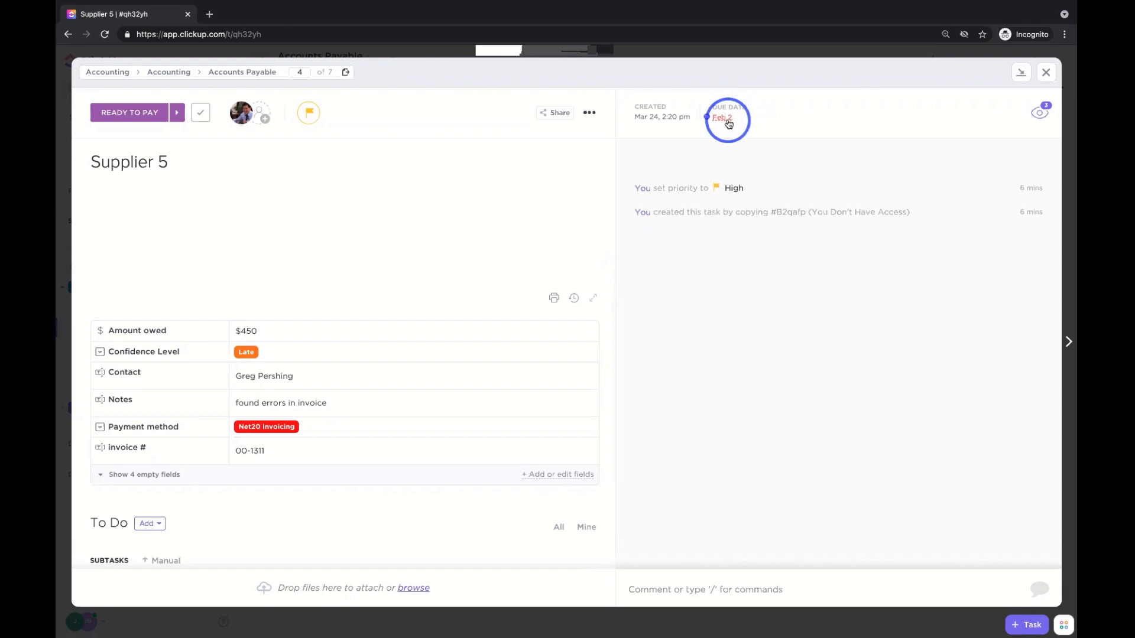
# Give Supplier 5 a due date of March 30, 2021 and a start date of March 18, 2021
pyautogui.click(728, 123)
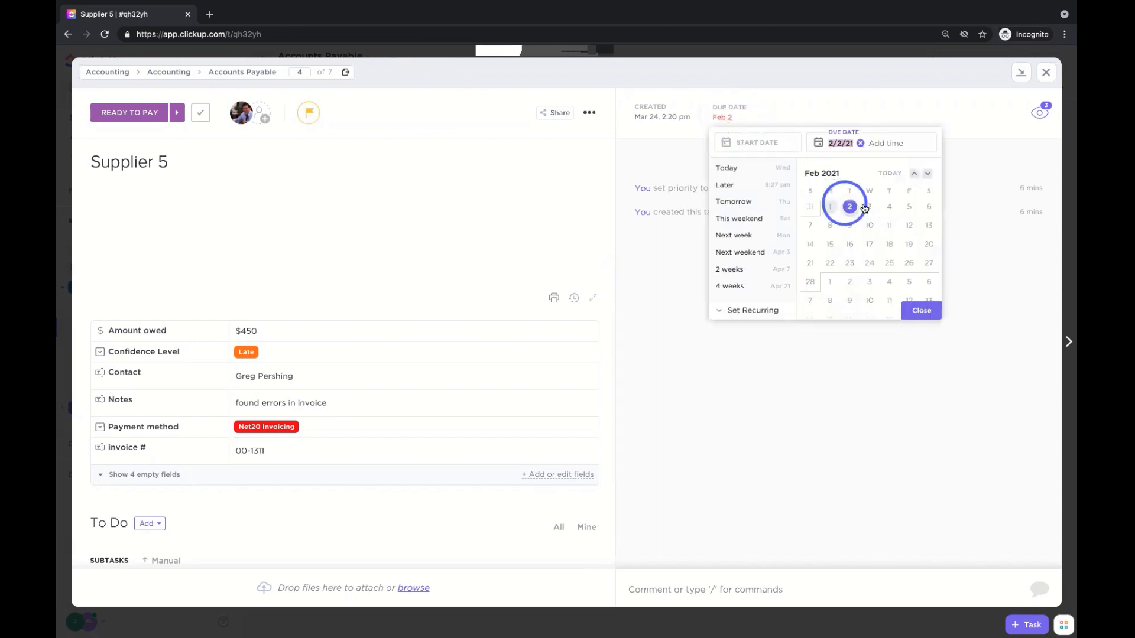
pyautogui.click(890, 174)
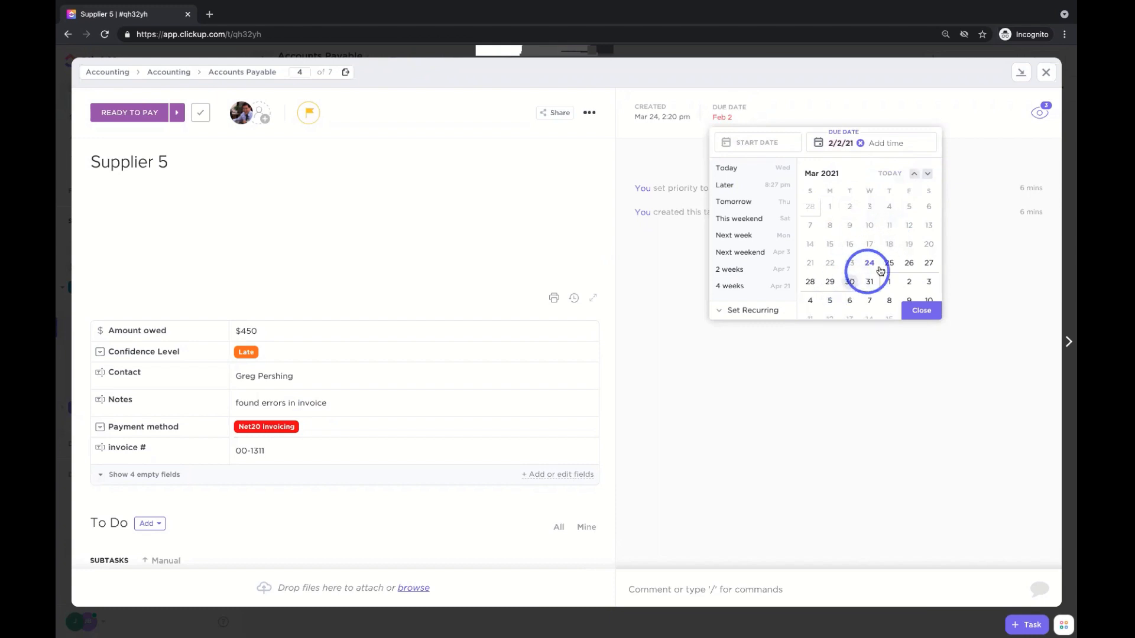
pyautogui.click(910, 264)
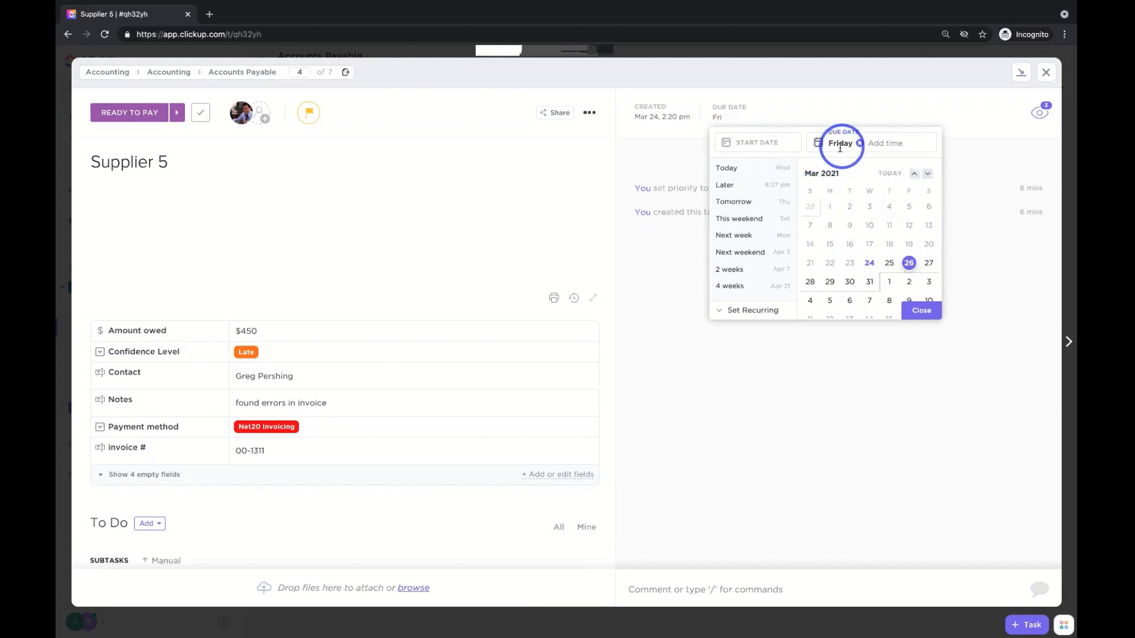
pyautogui.click(849, 282)
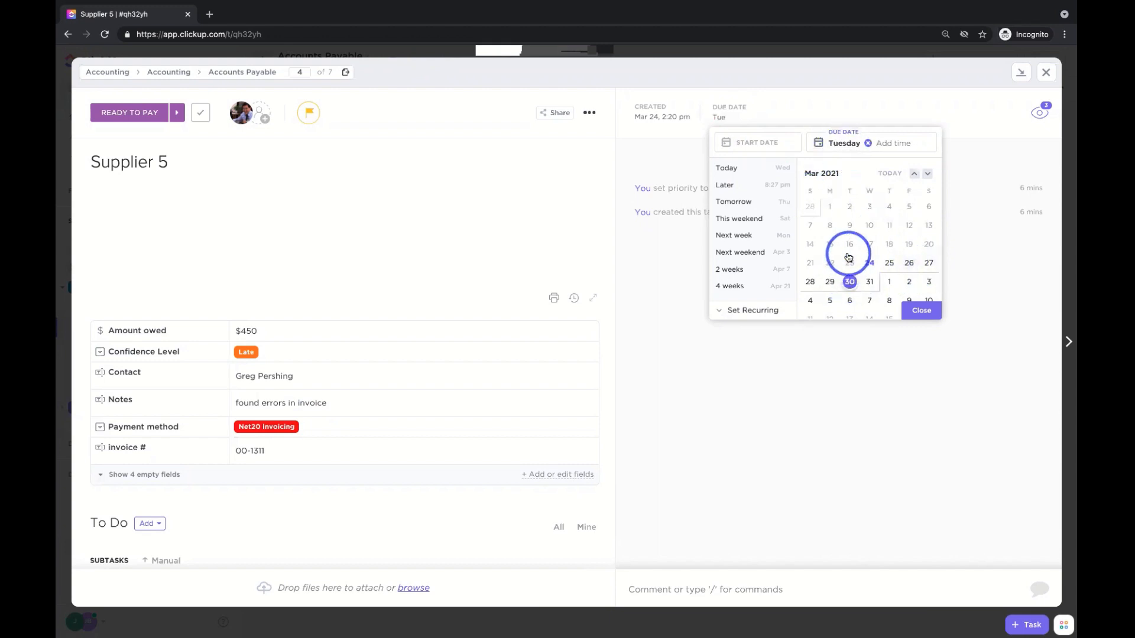
pyautogui.click(767, 143)
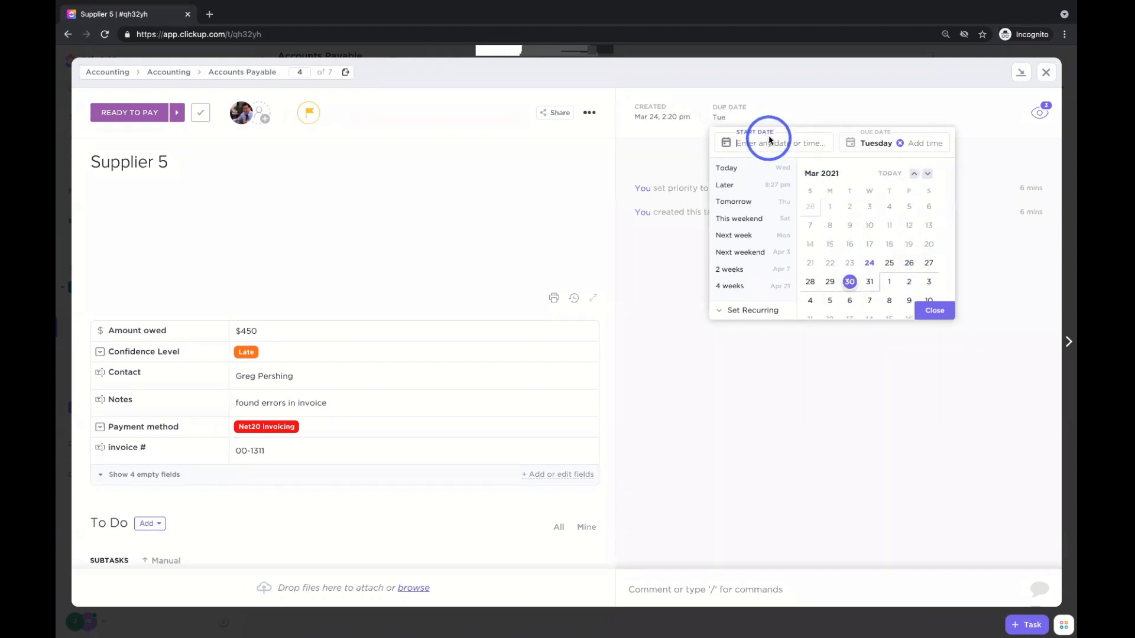
pyautogui.click(889, 244)
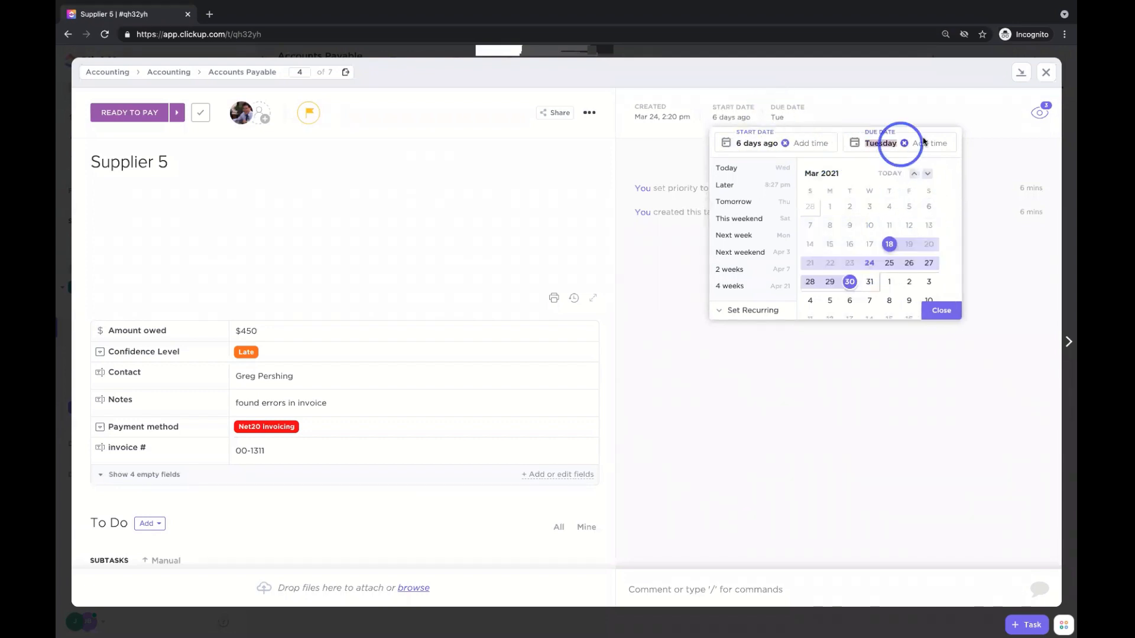
pyautogui.click(941, 310)
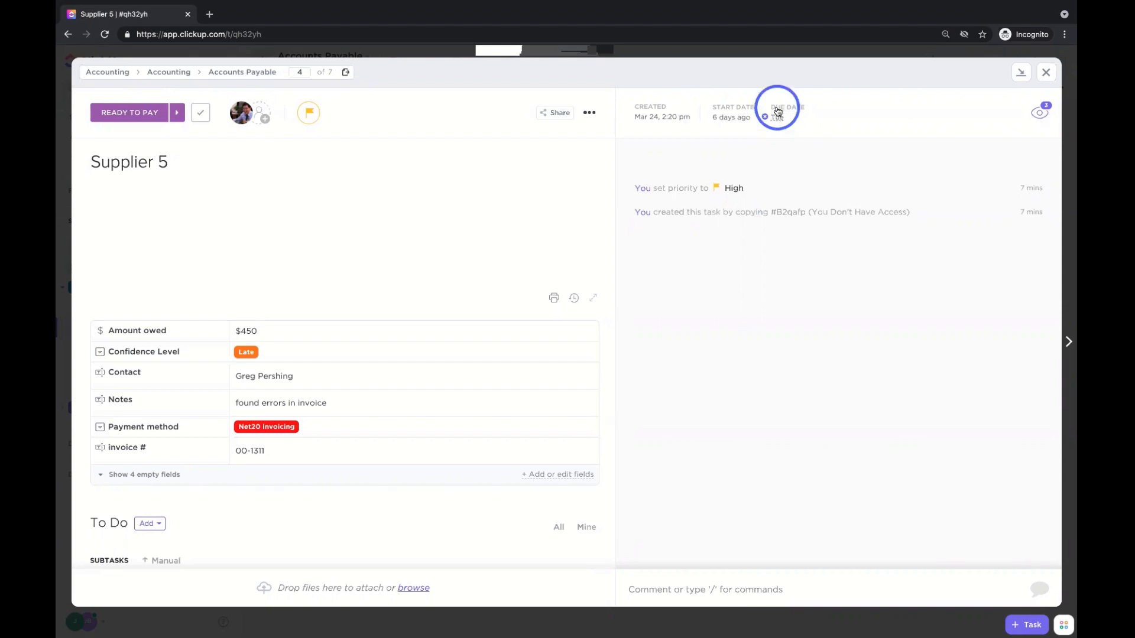
# Post a comment on Supplier 5 that mentions a team member and asks "Can you help me do this Task?"
pyautogui.click(691, 590)
pyautogui.click(743, 396)
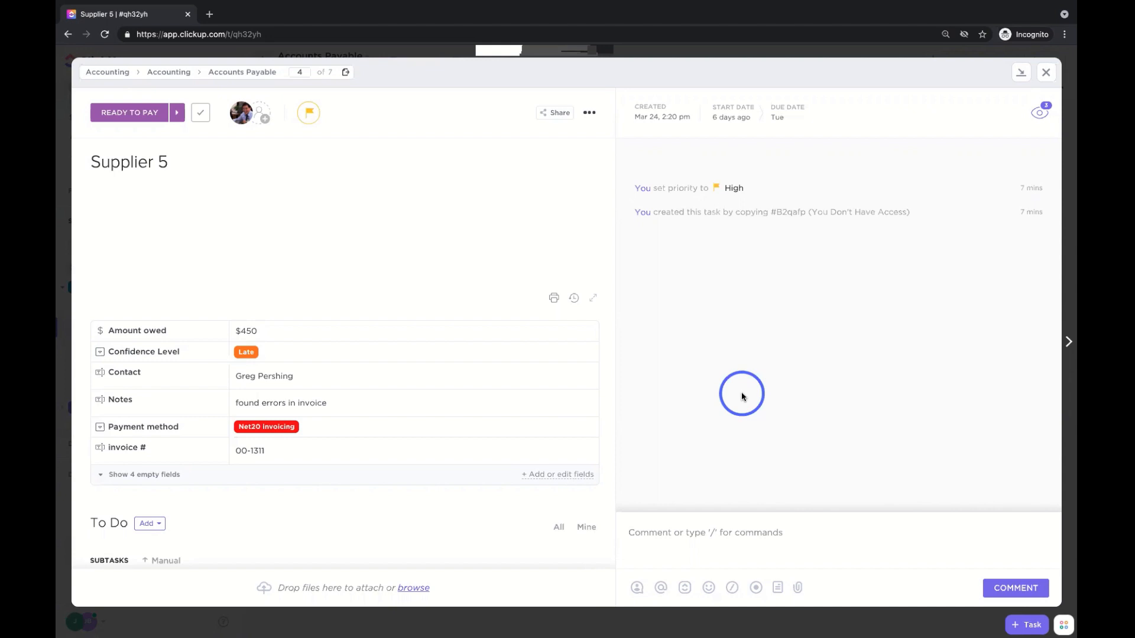
pyautogui.write('@')
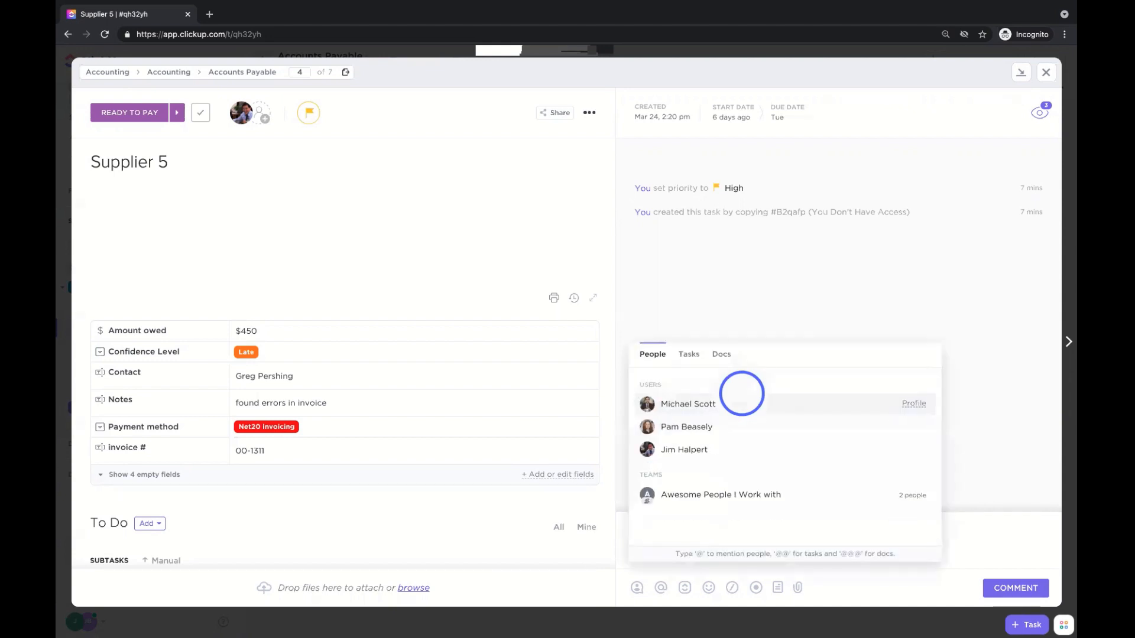
pyautogui.click(741, 393)
pyautogui.write('Can you help m')
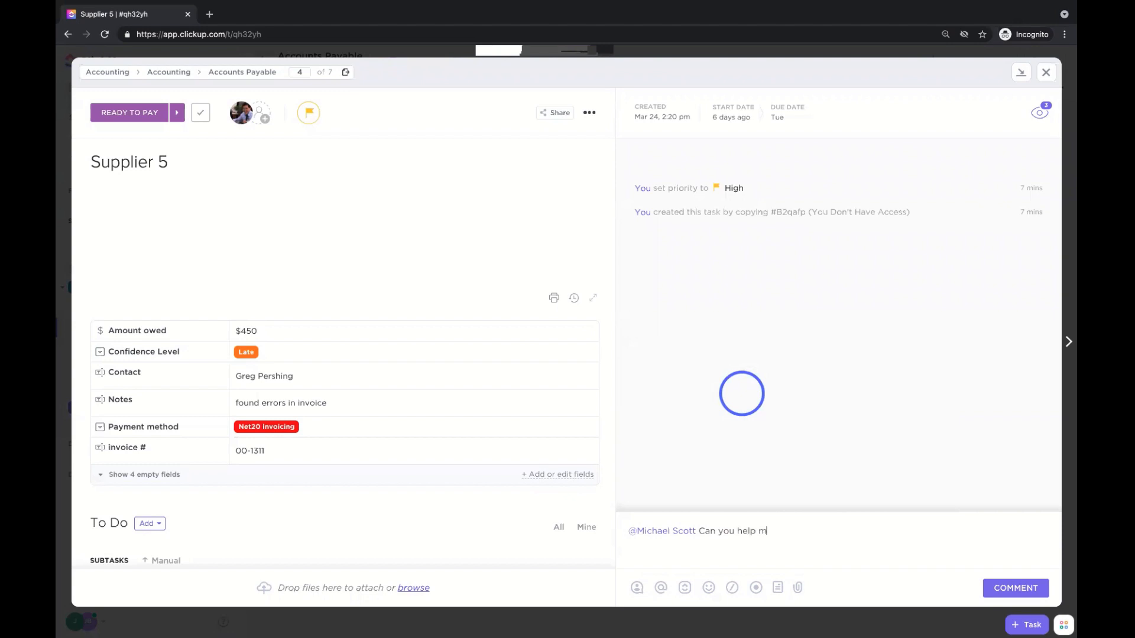
pyautogui.write('e do this Task?')
pyautogui.press('Return')
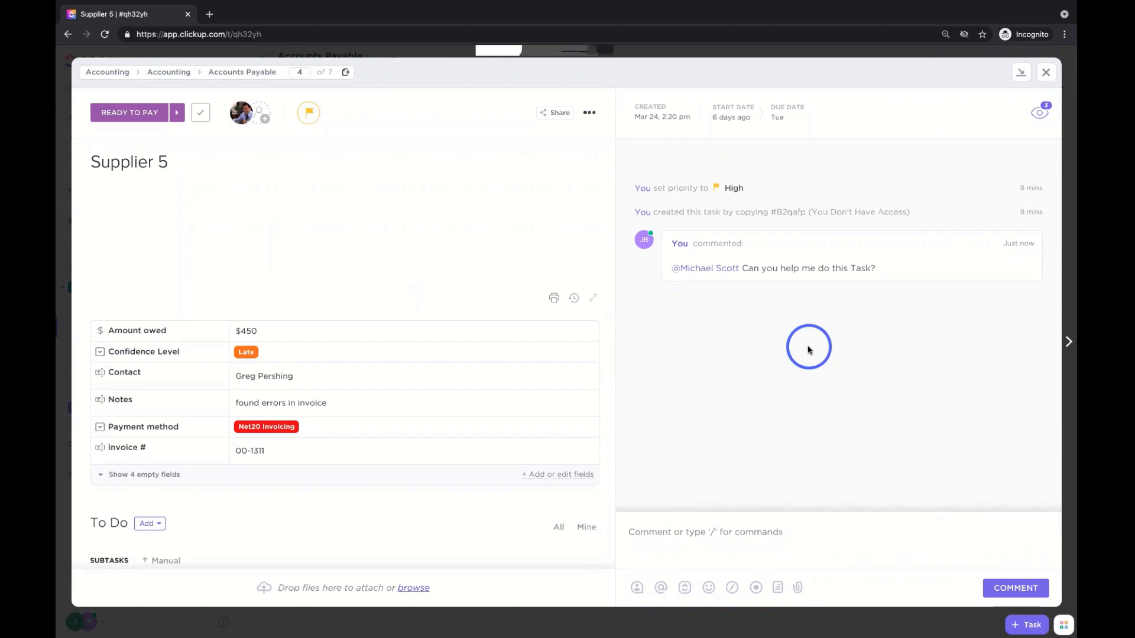
# Reply to the posted comment in its thread with "Nice reply!"
pyautogui.click(675, 545)
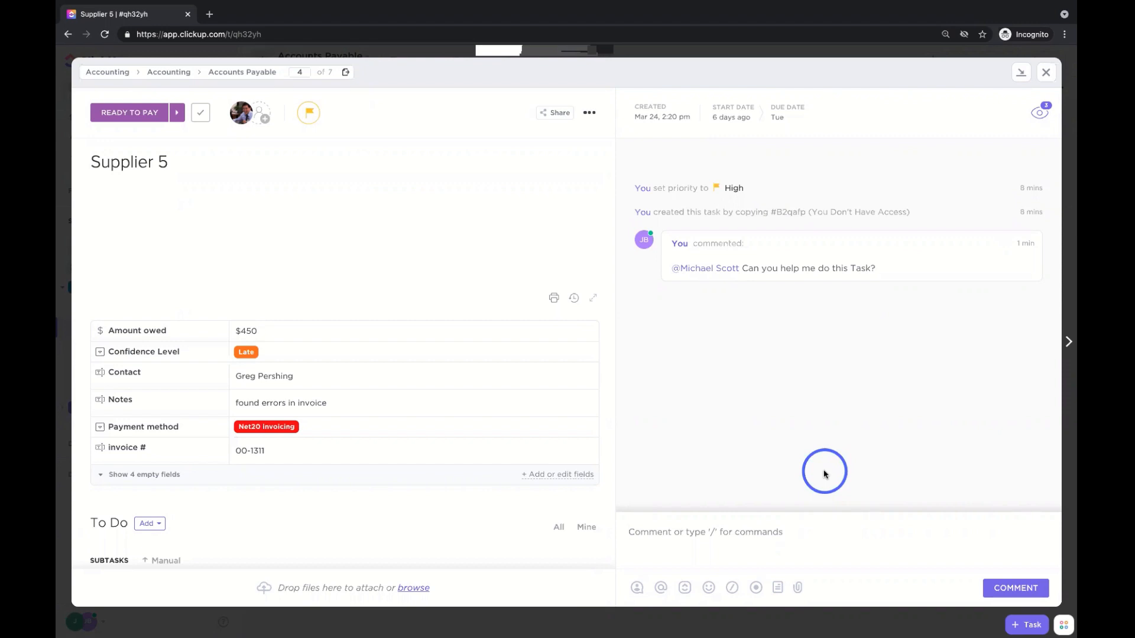
pyautogui.moveTo(912, 286)
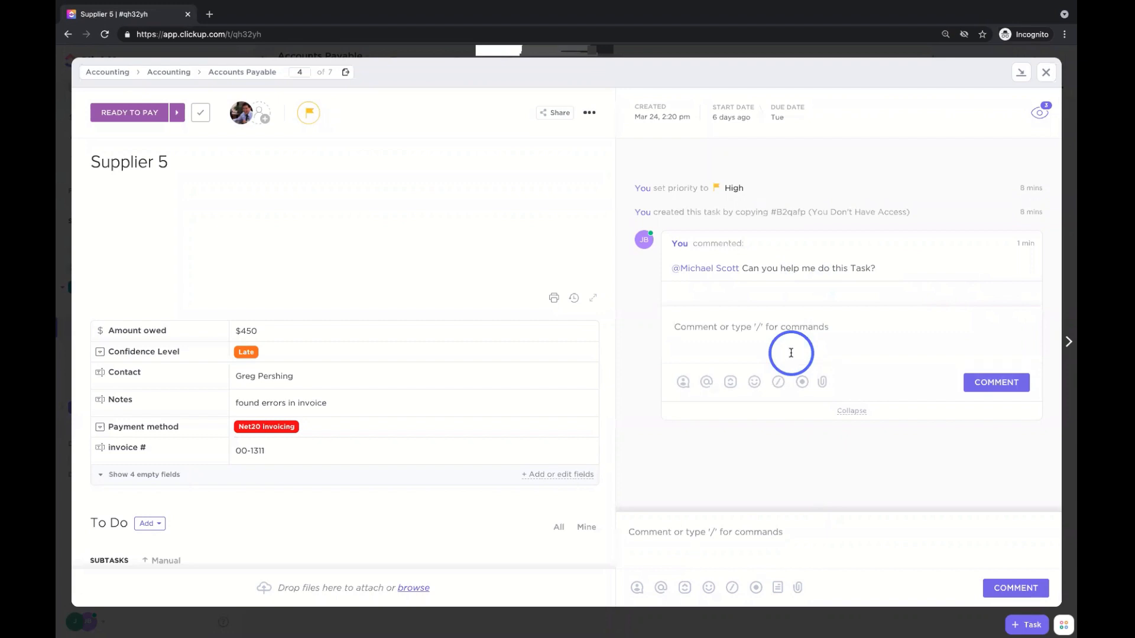
pyautogui.press('Return')
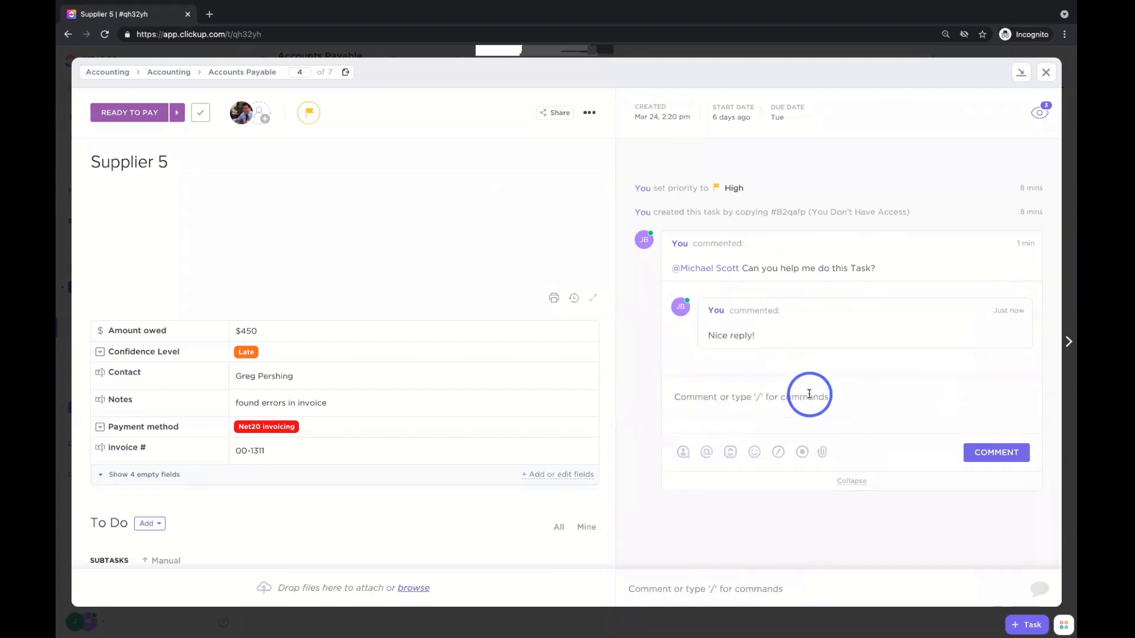
# Post a GIPHY image for "fun gif" as another threaded reply and open the emoji picker
pyautogui.write('/ ')
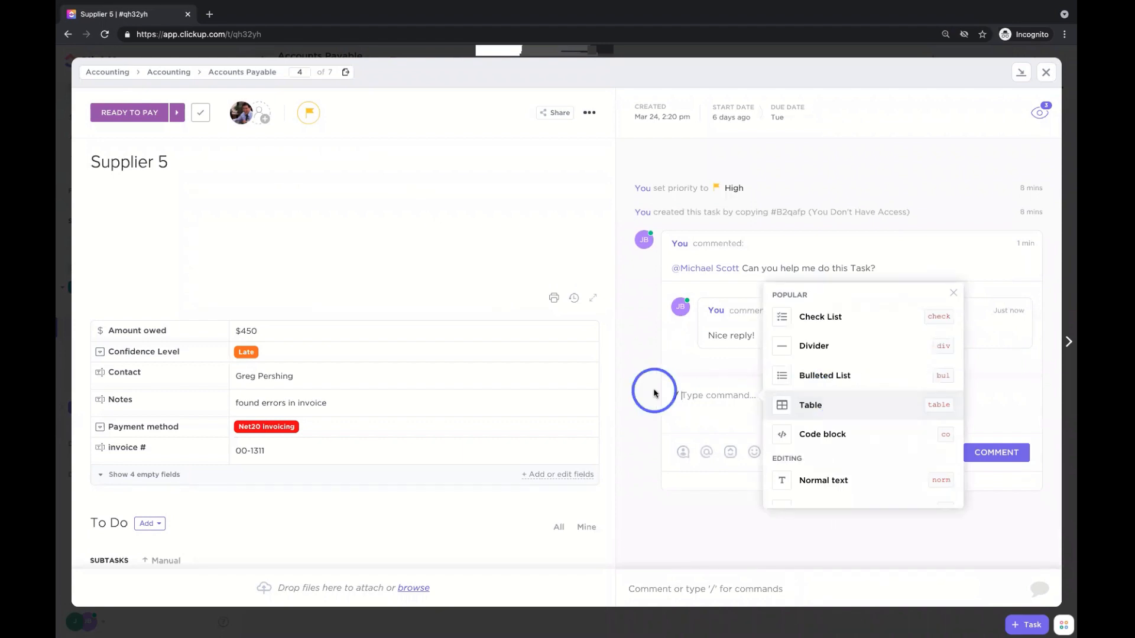
pyautogui.write('gi')
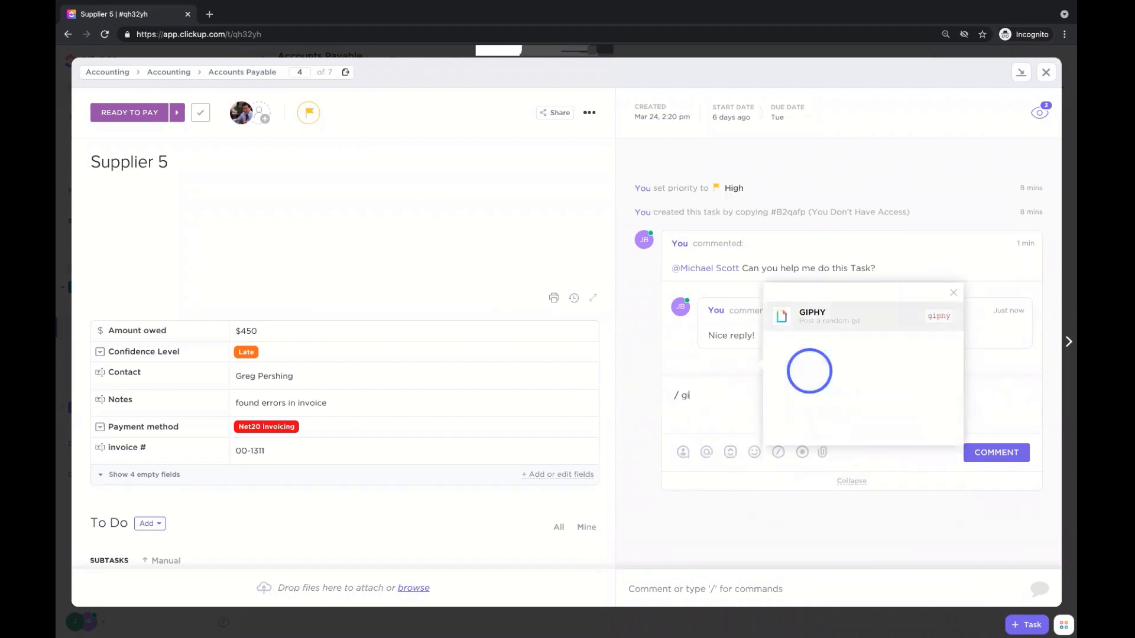
pyautogui.press('Return')
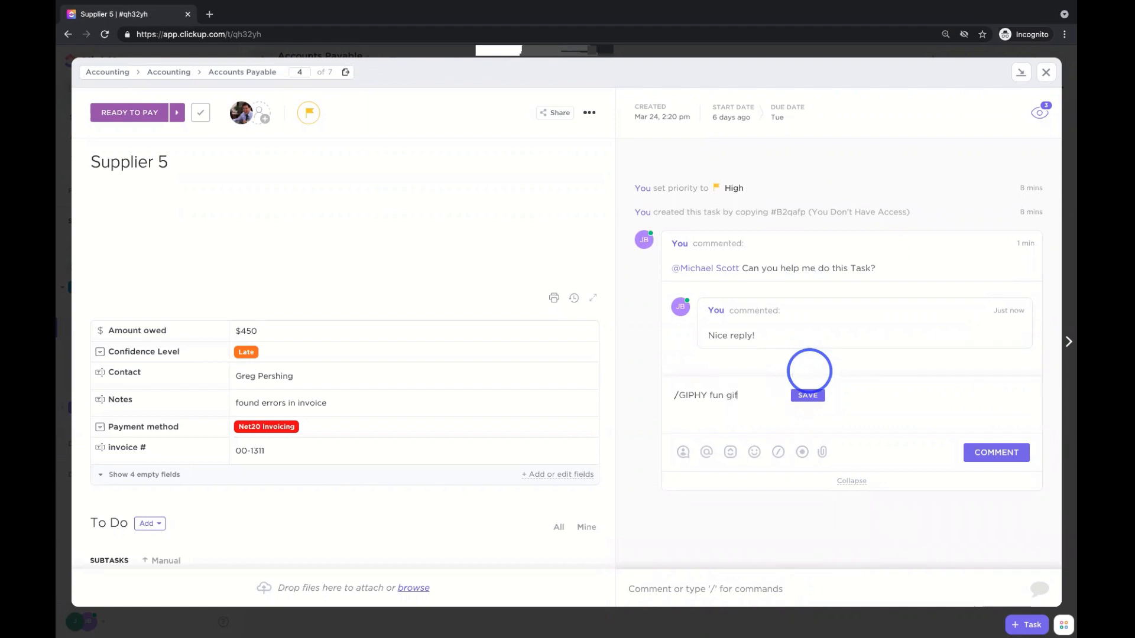
pyautogui.click(807, 395)
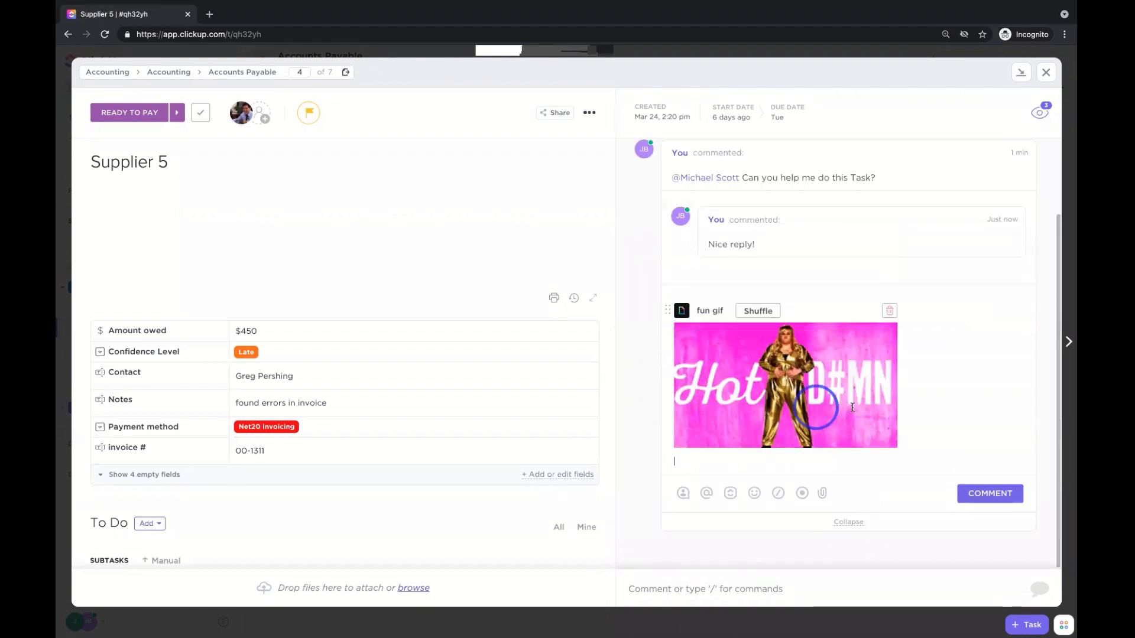
pyautogui.click(990, 494)
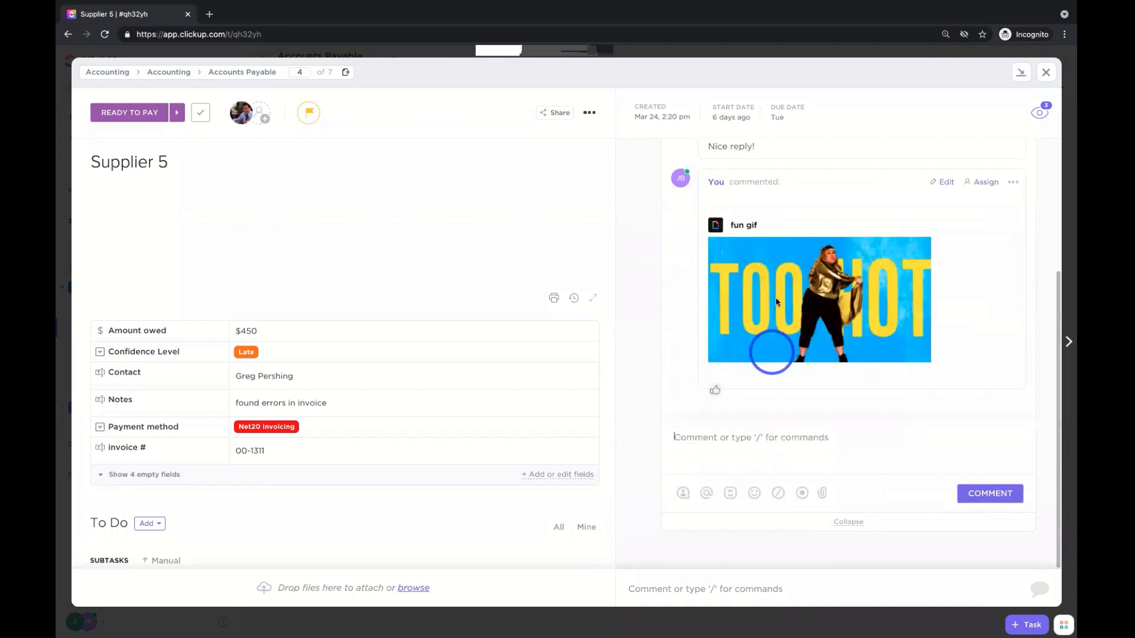
pyautogui.click(755, 493)
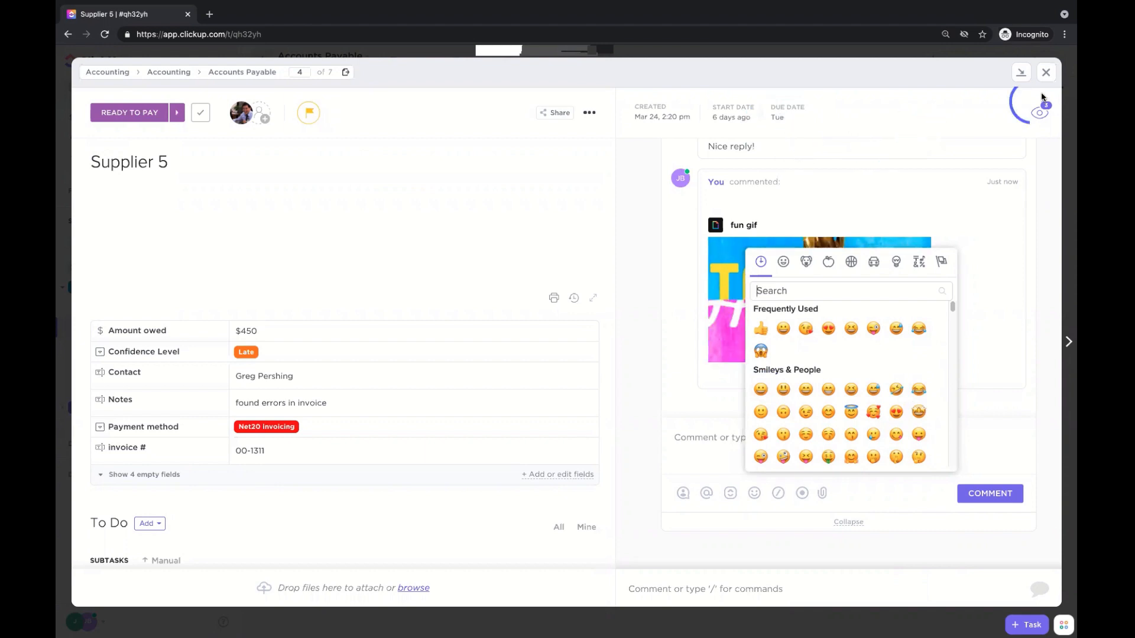
# In the Board view of Accounts Payable, move Supplier 4 to Ready to Pay and Edison Electric to Paid
pyautogui.click(1045, 73)
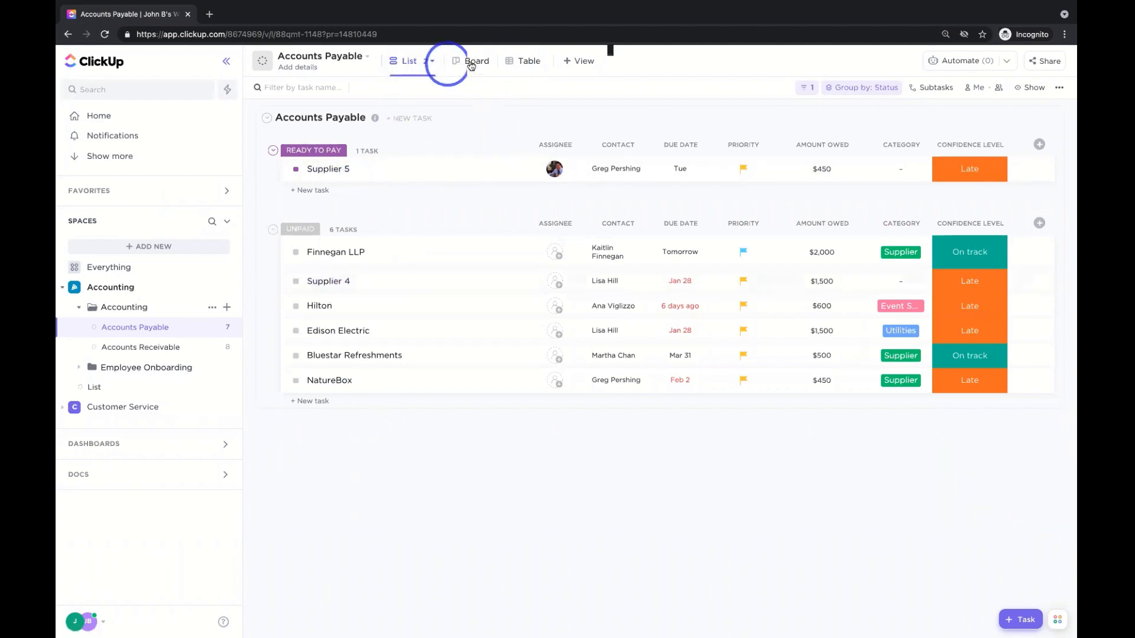
pyautogui.click(471, 62)
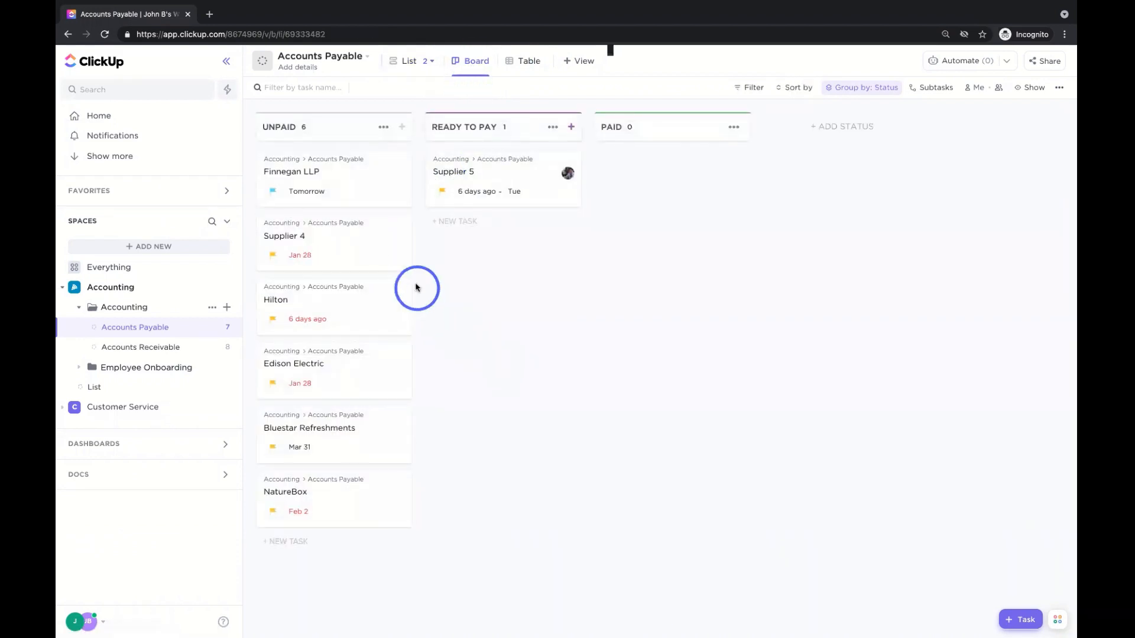
pyautogui.moveTo(354, 243); pyautogui.dragTo(514, 242)
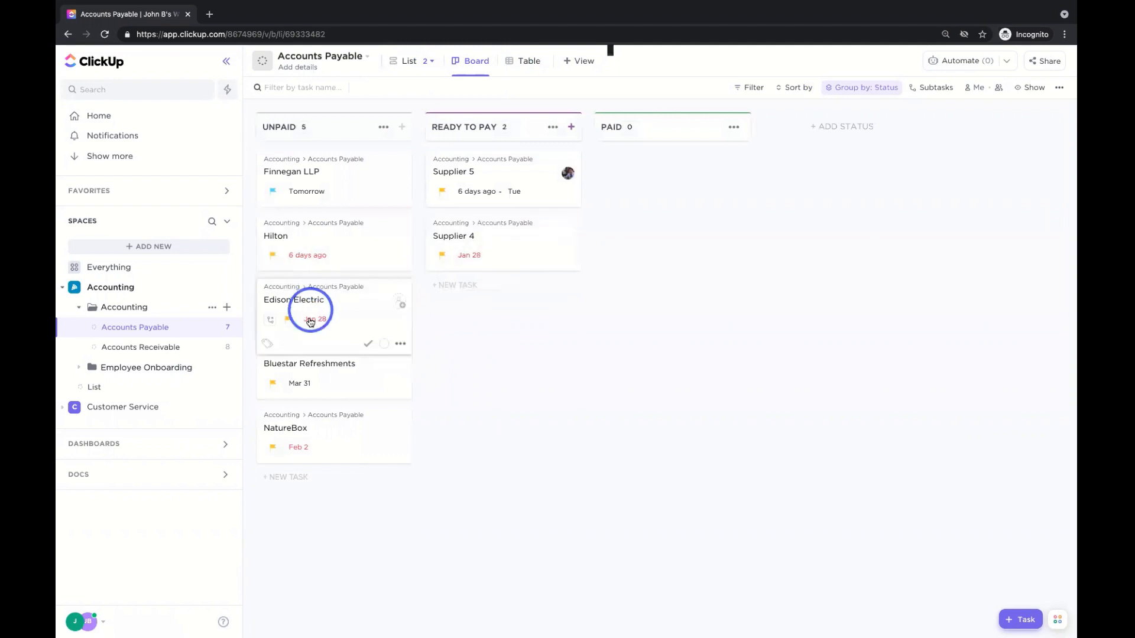
pyautogui.moveTo(310, 322); pyautogui.dragTo(659, 192)
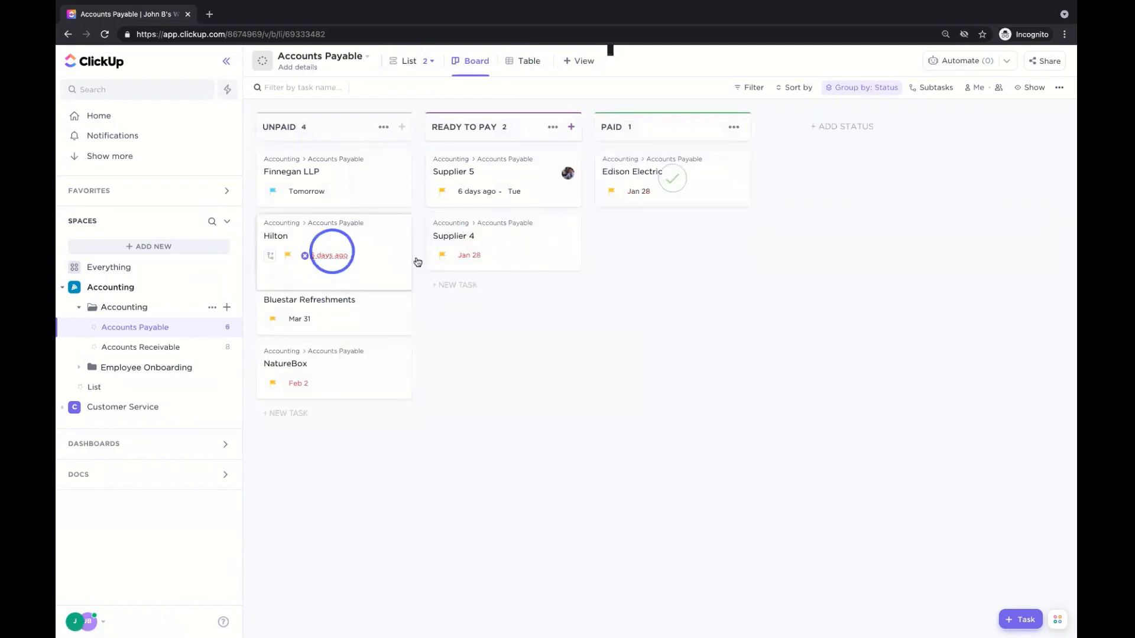
# Move Hilton to Ready to Pay on the board and add a Calendar view to Accounts Payable
pyautogui.moveTo(418, 262); pyautogui.dragTo(487, 263)
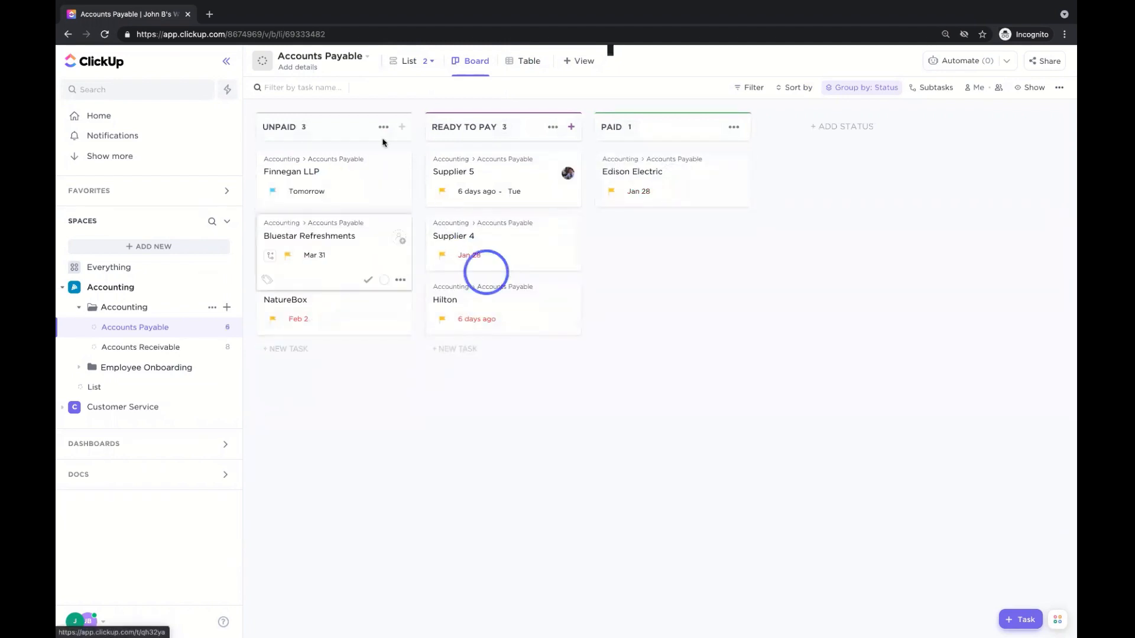
pyautogui.click(580, 64)
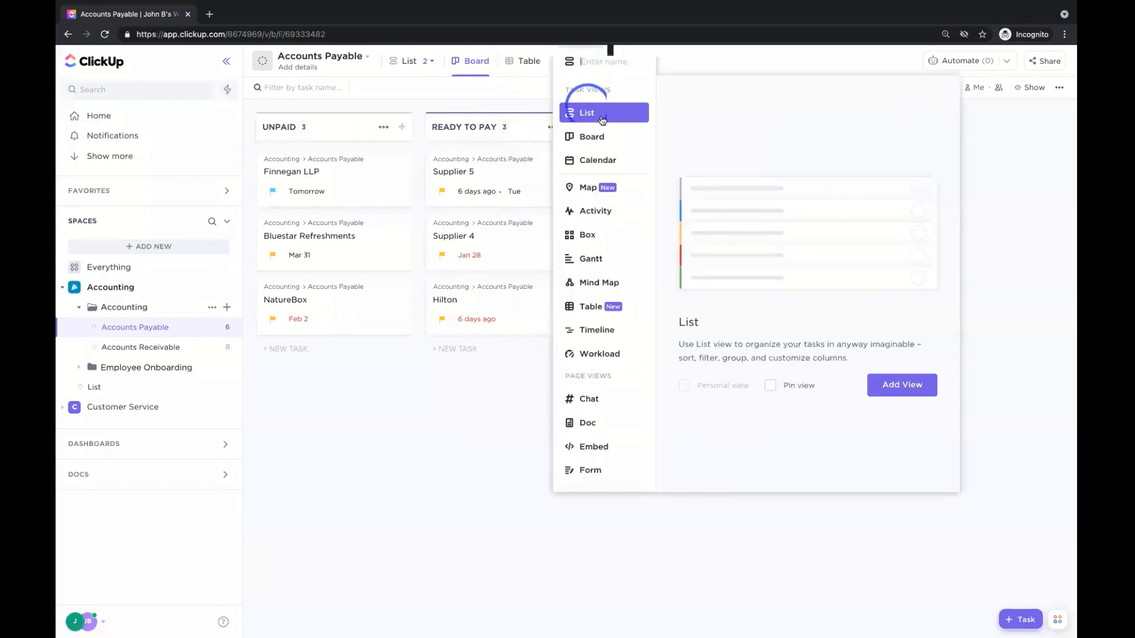
pyautogui.click(603, 160)
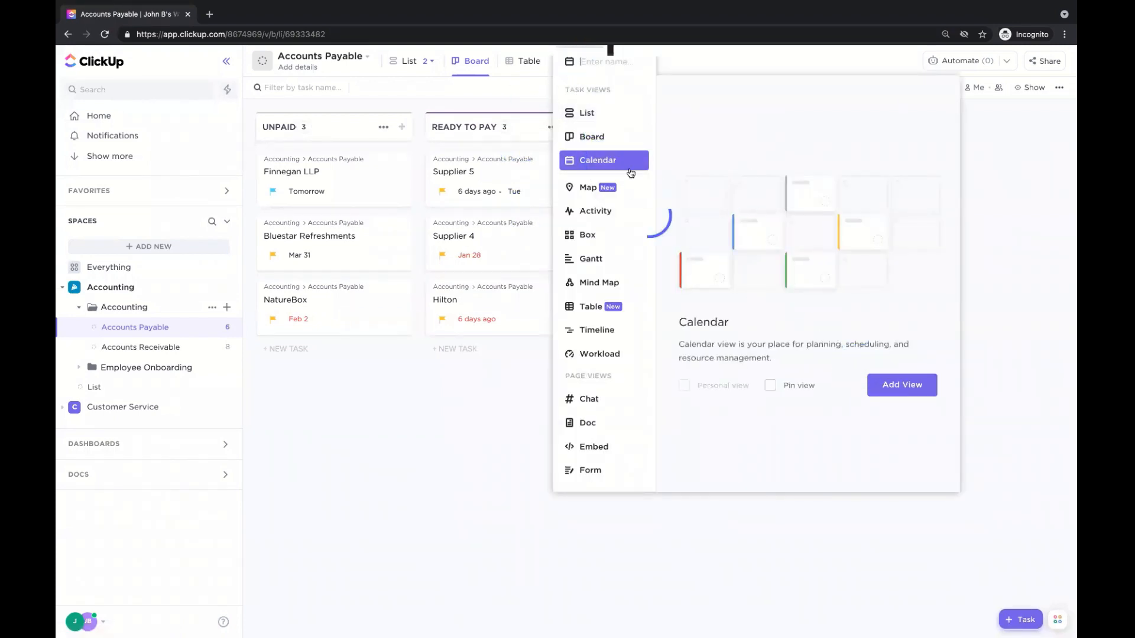
pyautogui.click(908, 381)
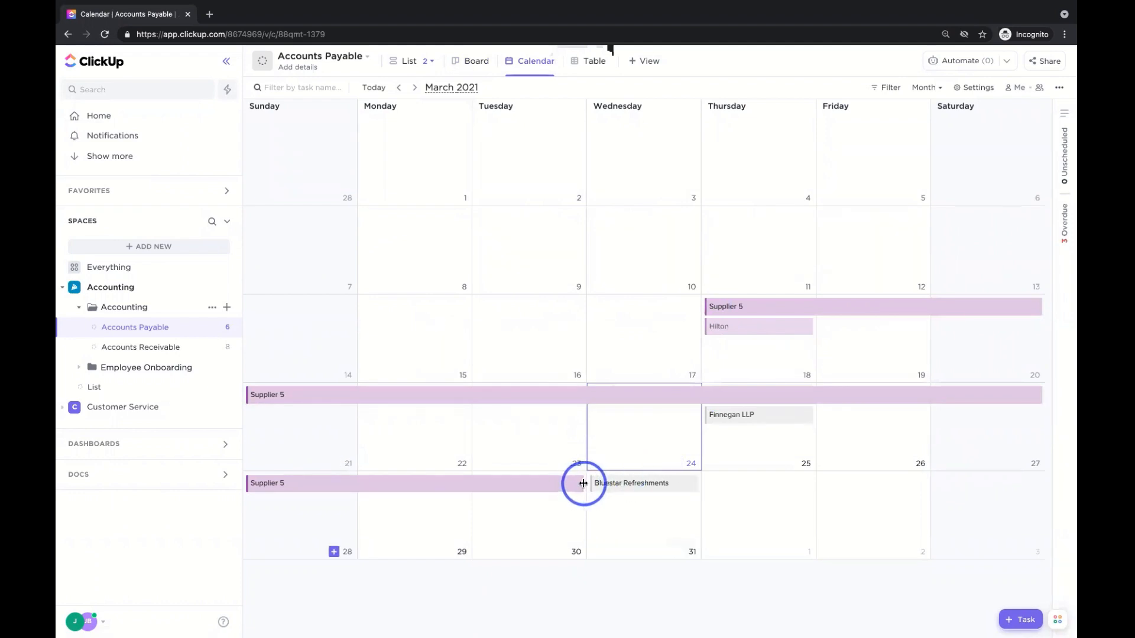
# Reschedule Supplier 5 to end on March 19 and Finnegan LLP to span March 23 to 25 in the calendar
pyautogui.moveTo(583, 483); pyautogui.dragTo(874, 302)
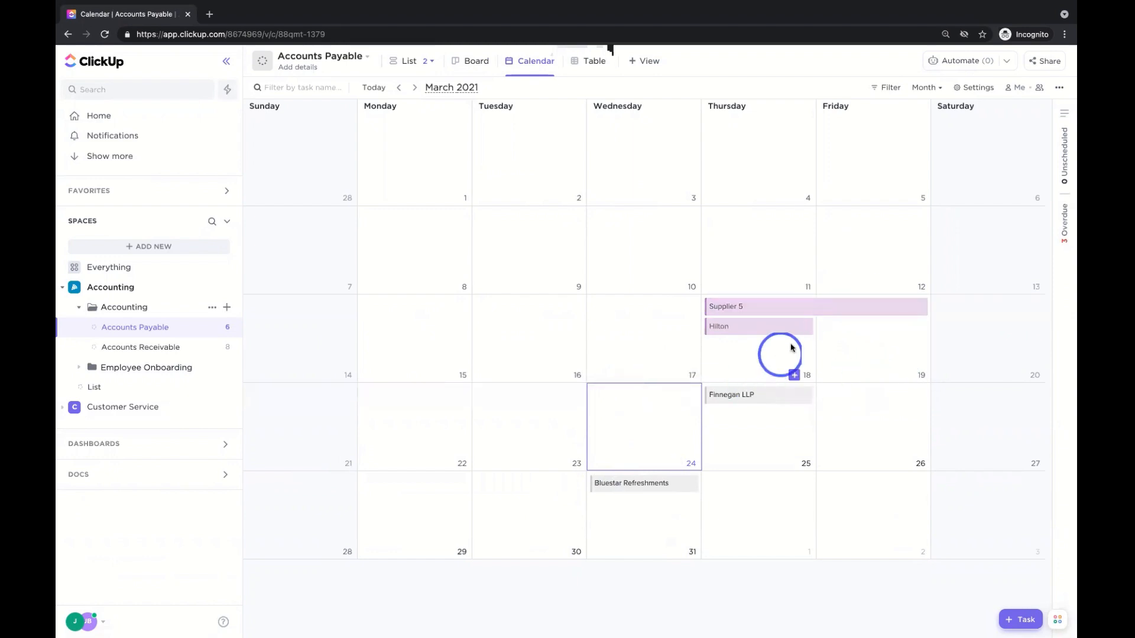
pyautogui.moveTo(818, 395); pyautogui.dragTo(932, 394)
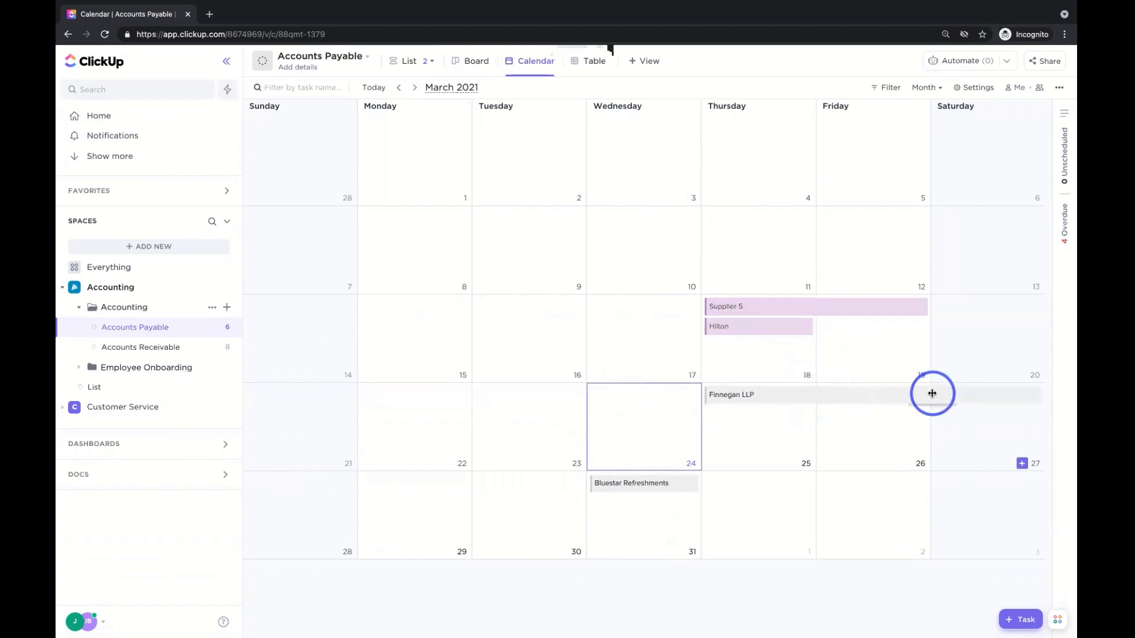
pyautogui.moveTo(777, 393); pyautogui.dragTo(708, 381)
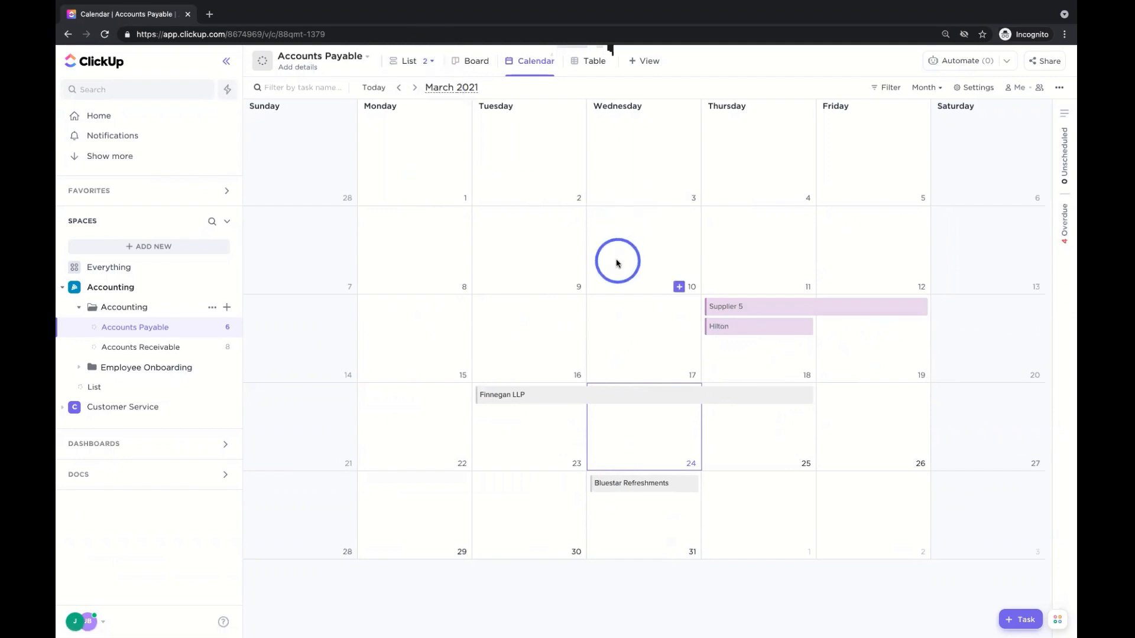
# Look through the List, Board and Calendar views of Accounts Payable and return to its List view
pyautogui.click(408, 66)
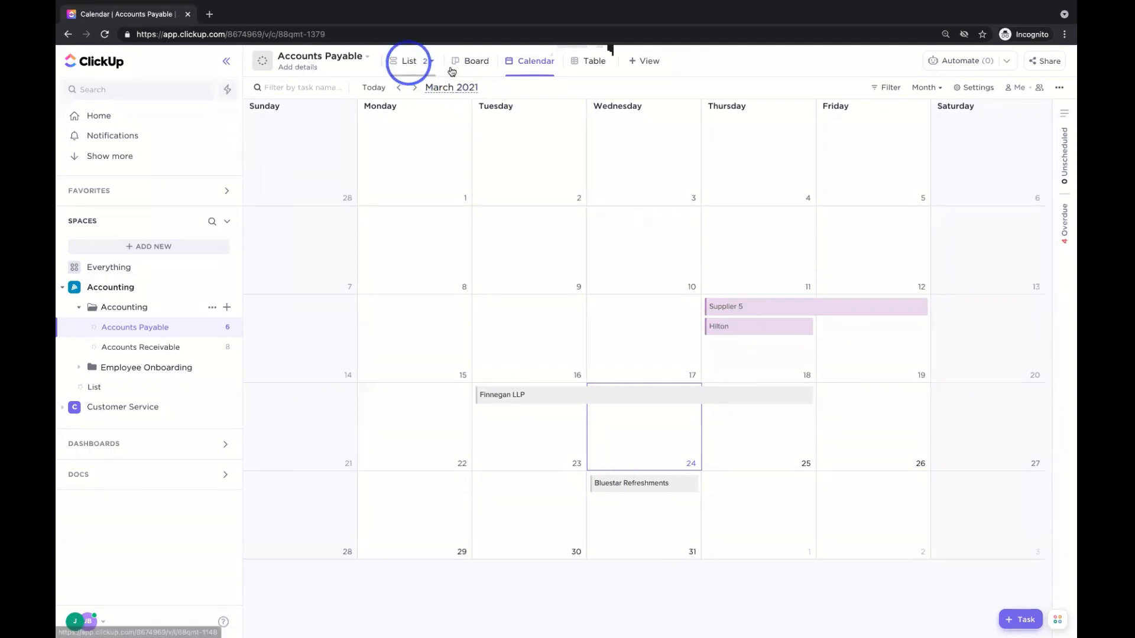
pyautogui.click(477, 62)
pyautogui.click(538, 64)
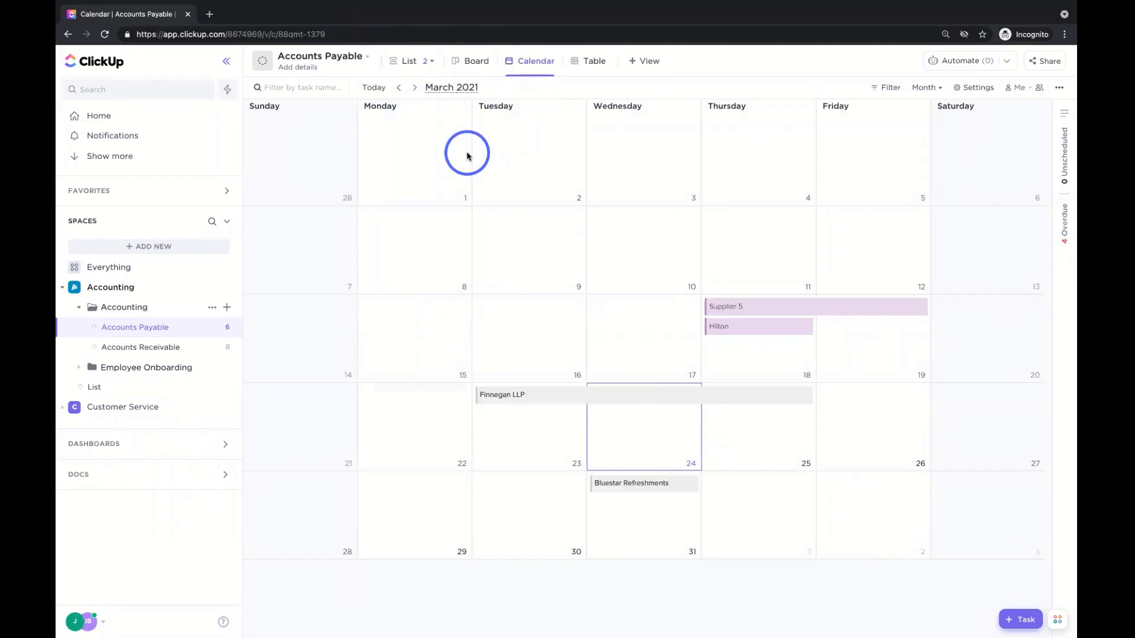
pyautogui.click(415, 64)
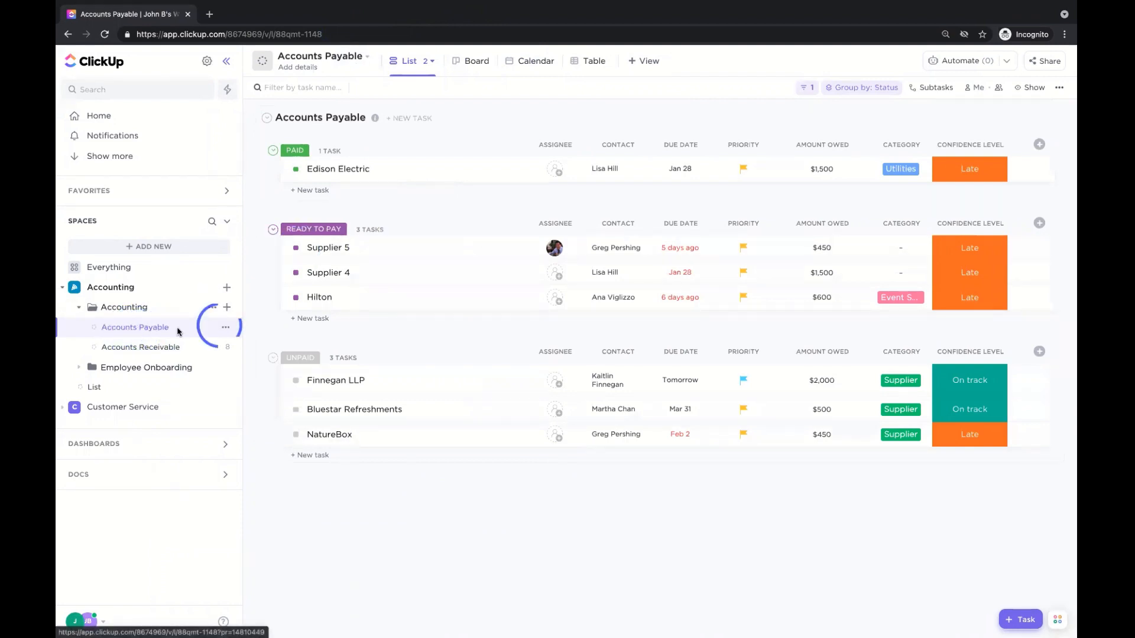
# Compare the Accounts Receivable and Accounts Payable Lists, and open the Accounting Folder that contains both
pyautogui.click(148, 349)
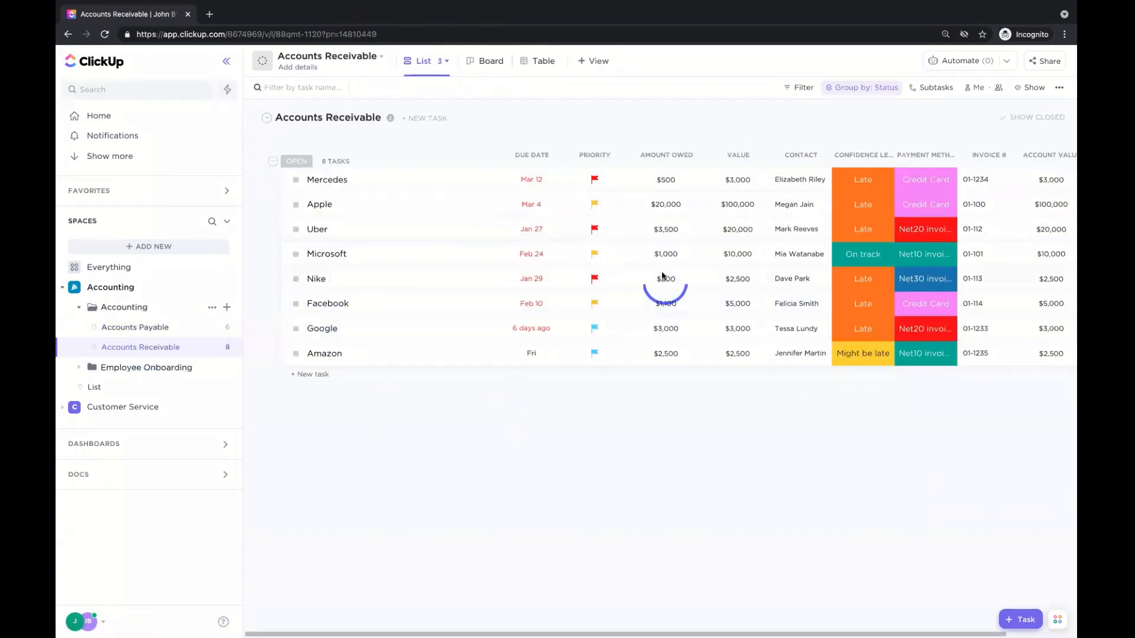
pyautogui.click(173, 330)
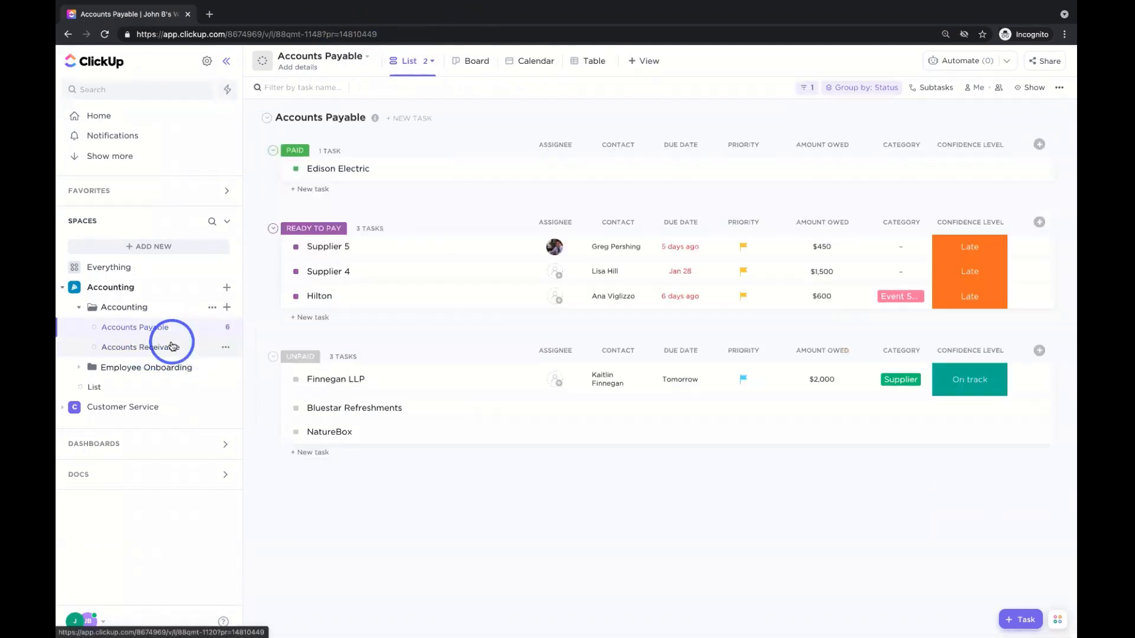
pyautogui.click(142, 343)
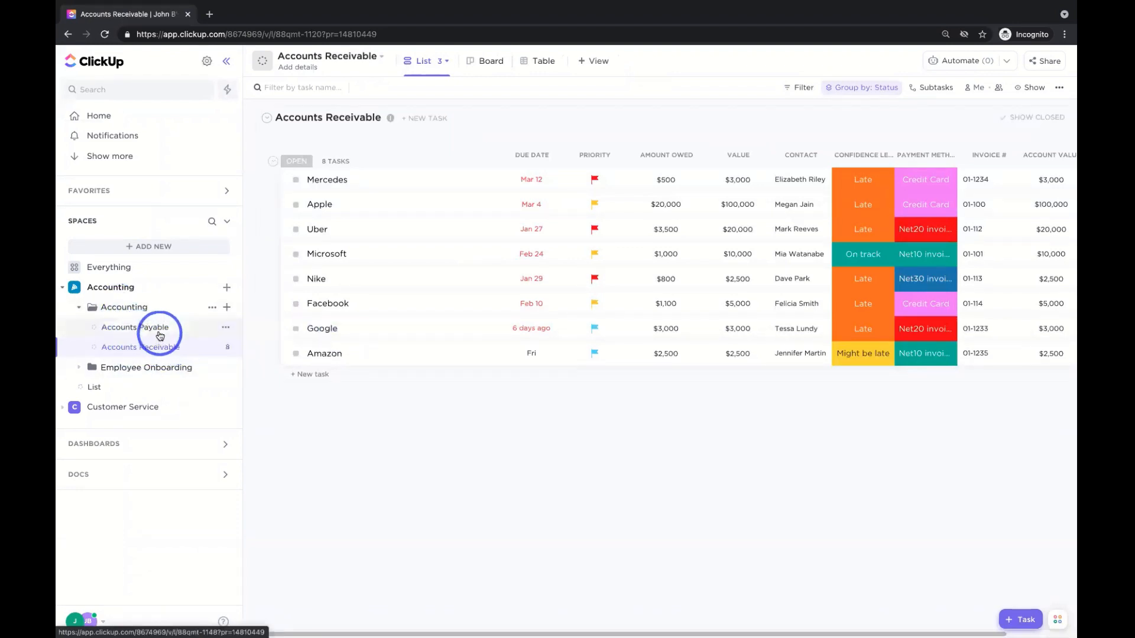
pyautogui.click(159, 334)
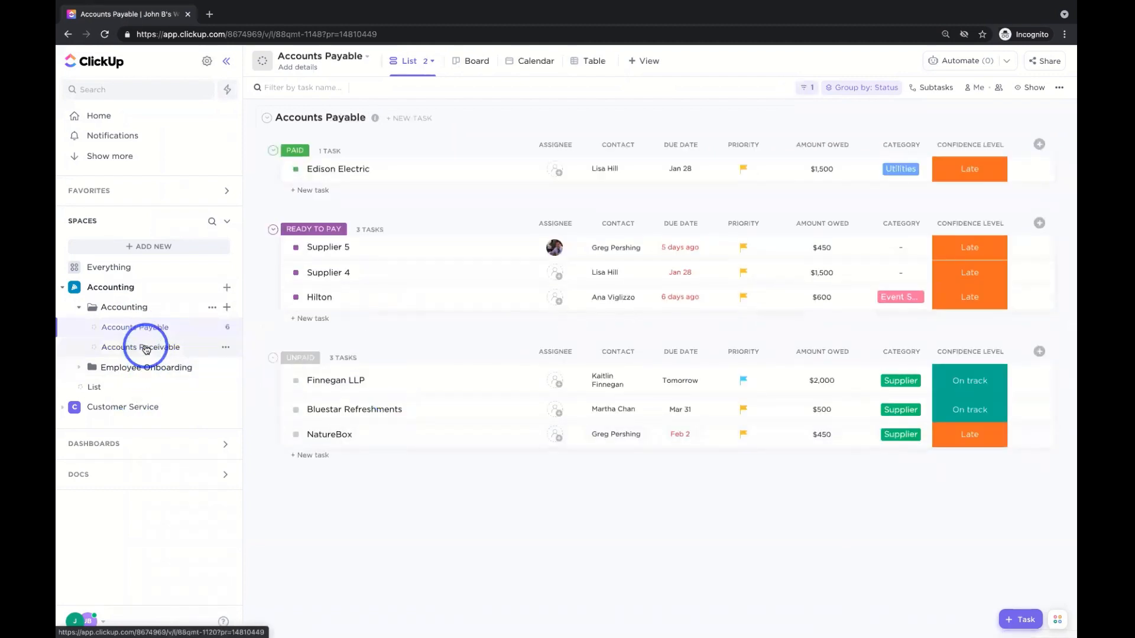
pyautogui.click(150, 349)
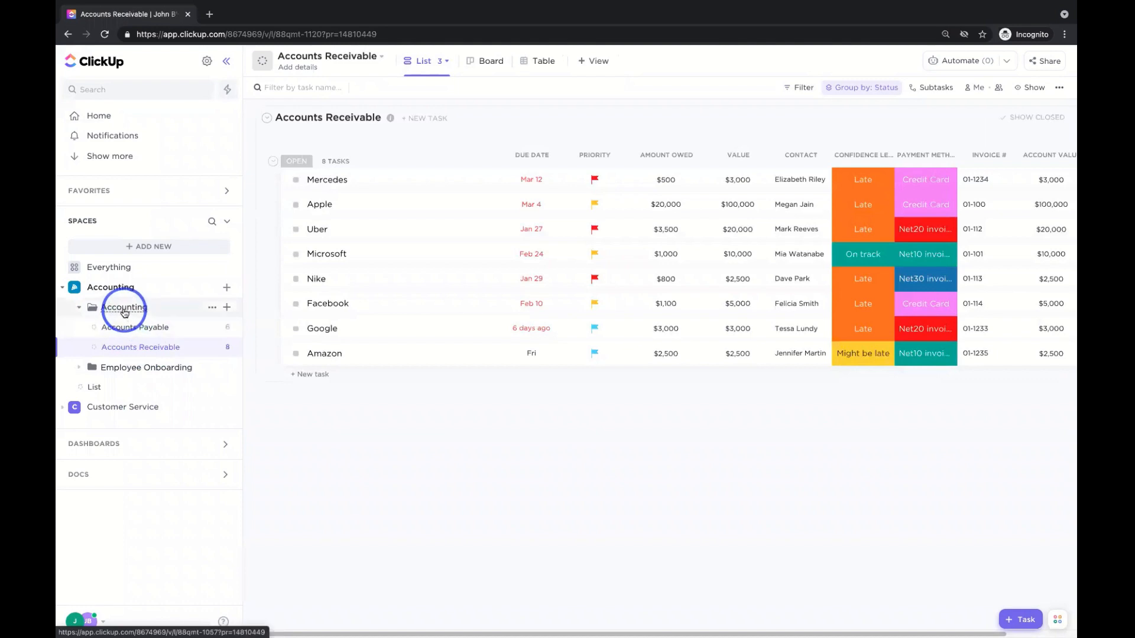
pyautogui.click(125, 308)
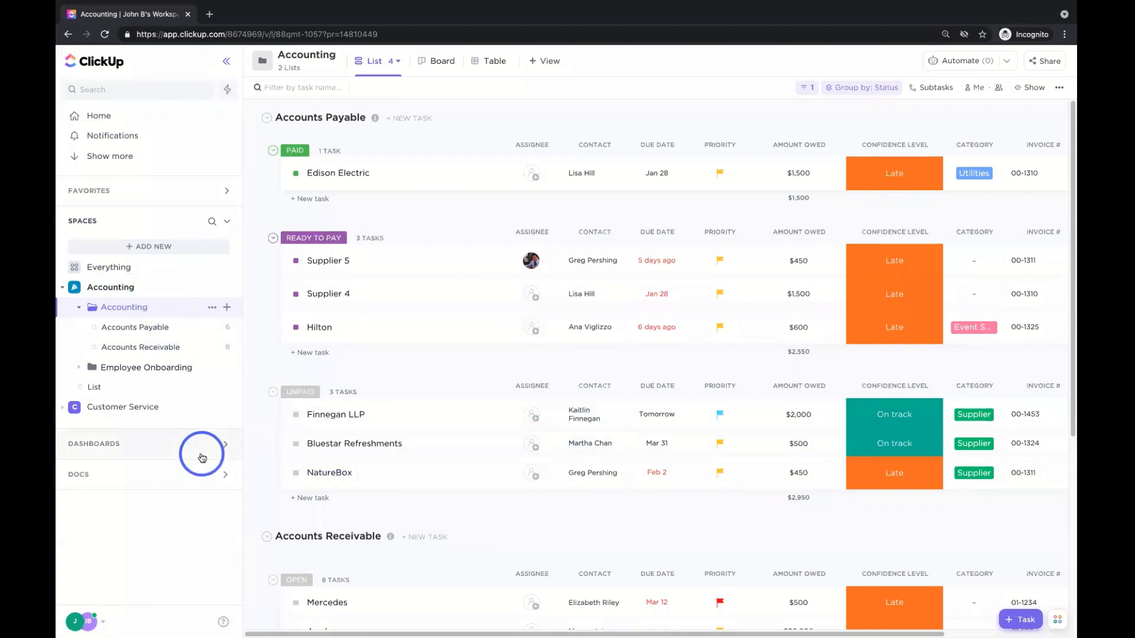
# Open the Accounting Space and expand its Accounting and Employee Onboarding Folders
pyautogui.press('super+Tab')
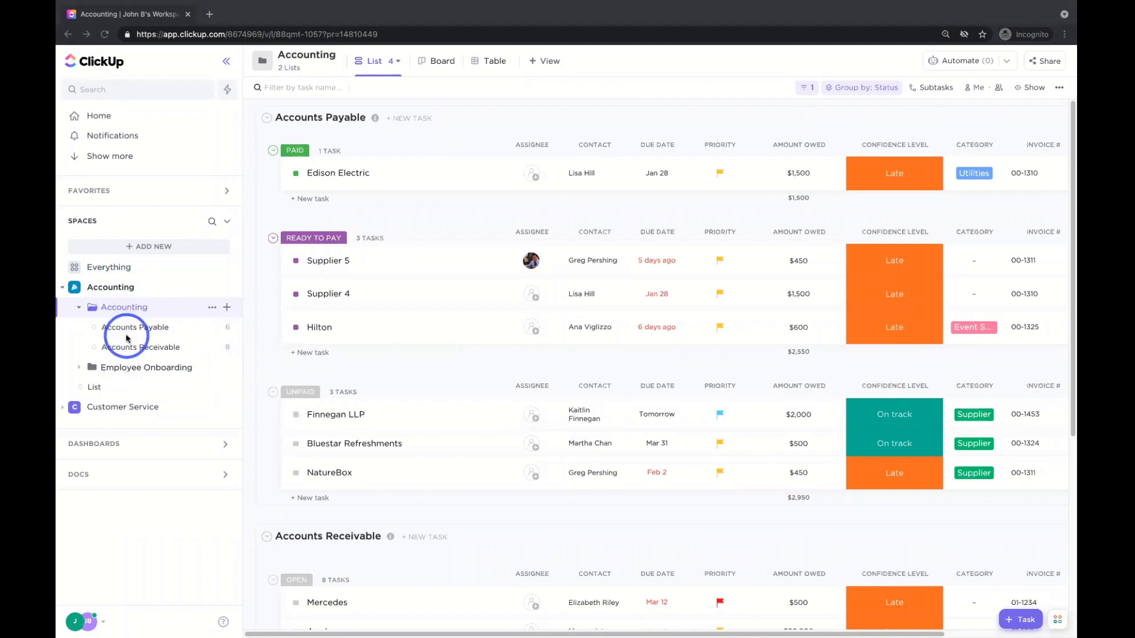
pyautogui.click(120, 288)
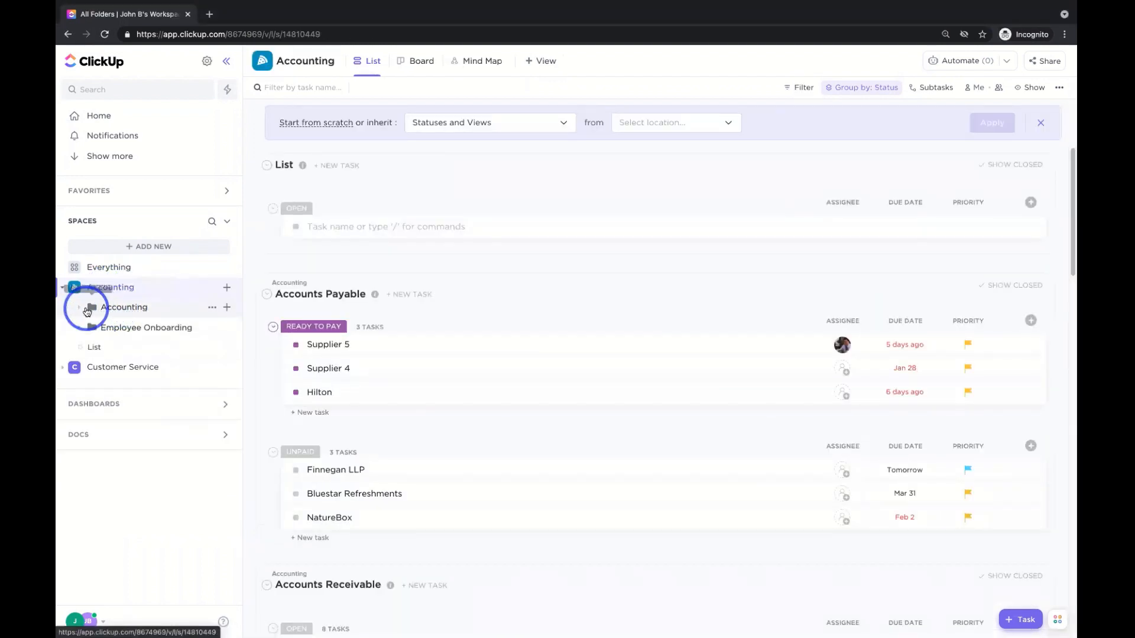
pyautogui.click(84, 312)
pyautogui.click(83, 367)
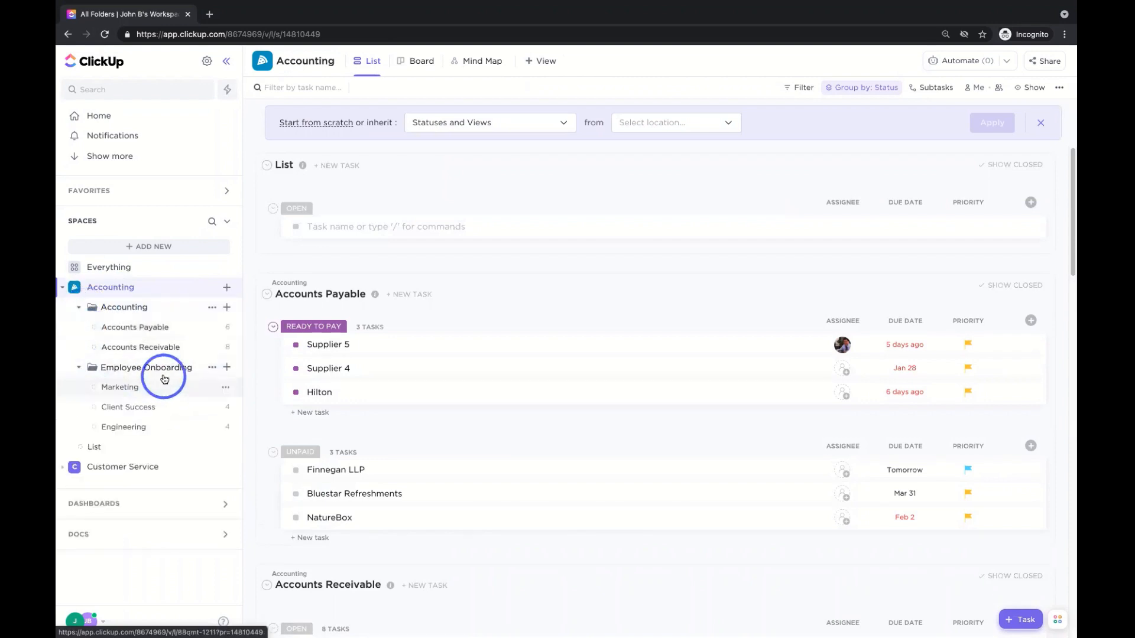
# Open the Everything level, expand the Customer Service Space and add a List view named "My Urgent Tasks"
pyautogui.click(113, 273)
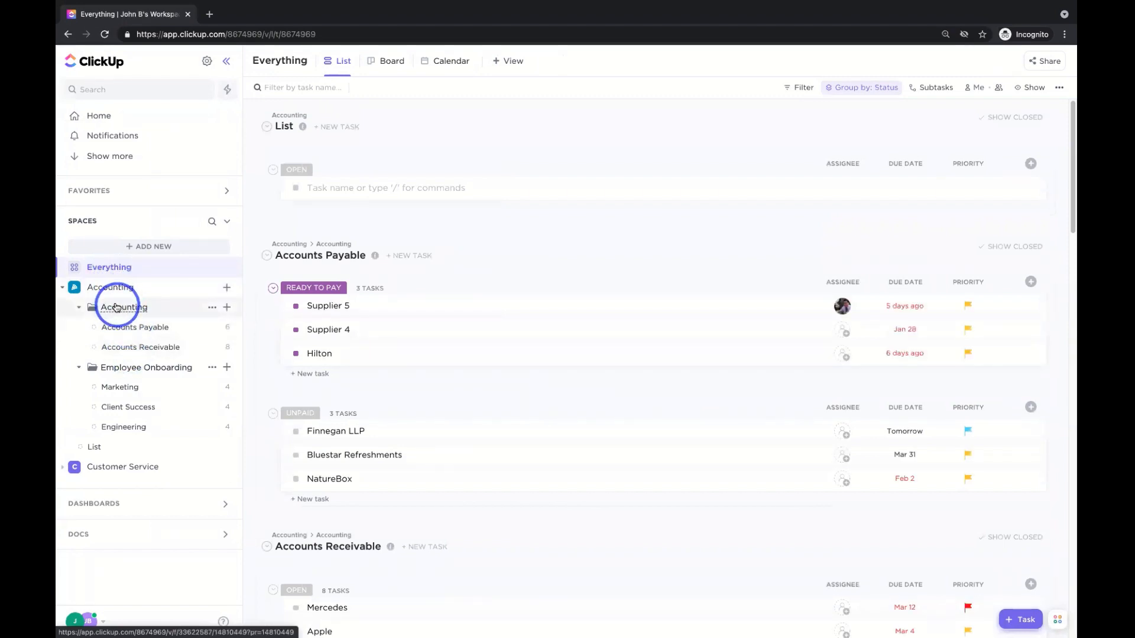
pyautogui.click(64, 470)
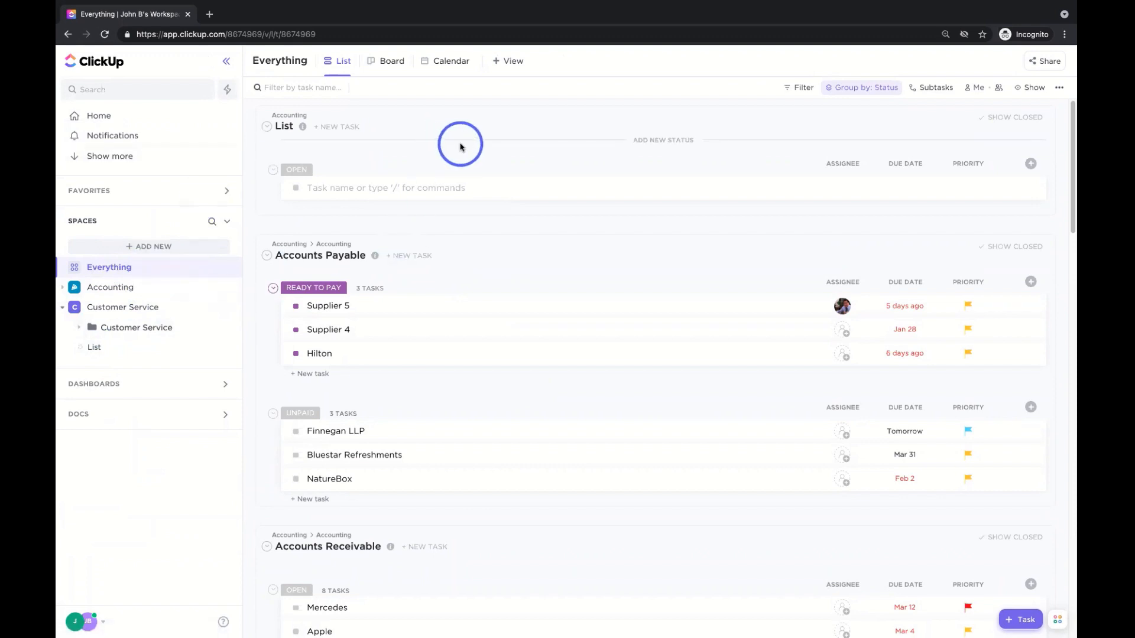
pyautogui.click(511, 70)
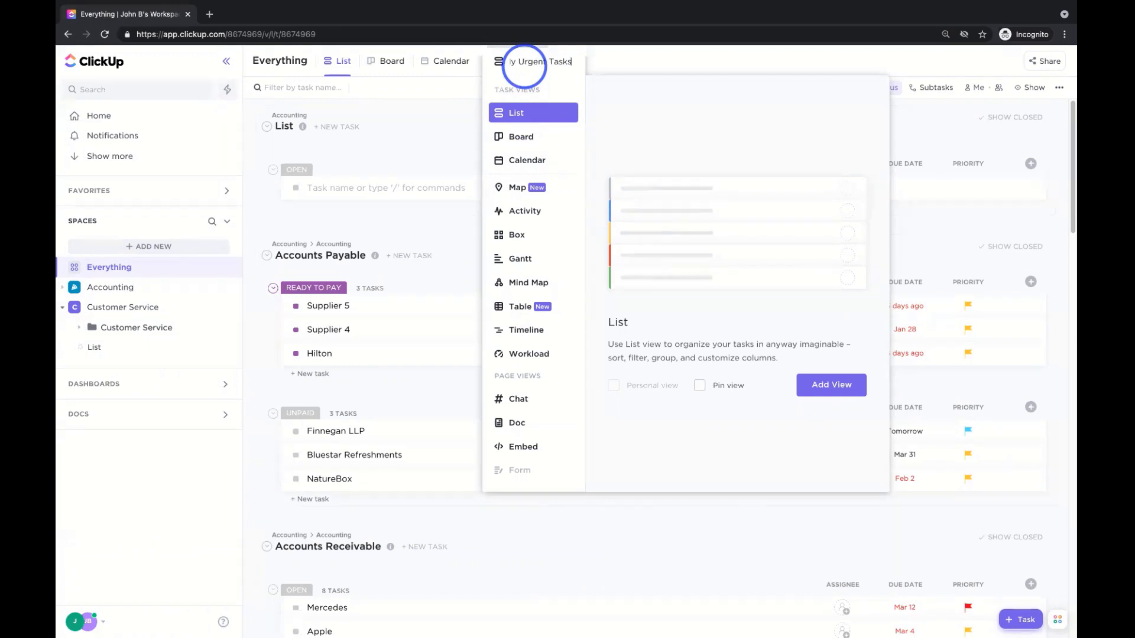
pyautogui.click(818, 395)
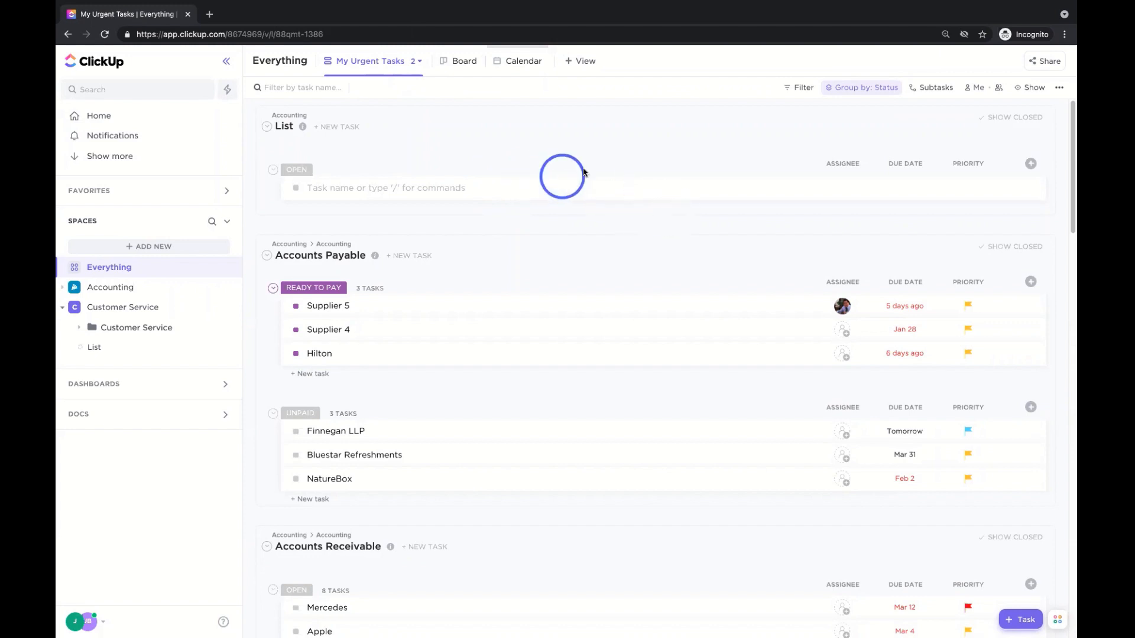
# Examine the filter fields available for the My Urgent Tasks view, including the custom fields
pyautogui.click(795, 94)
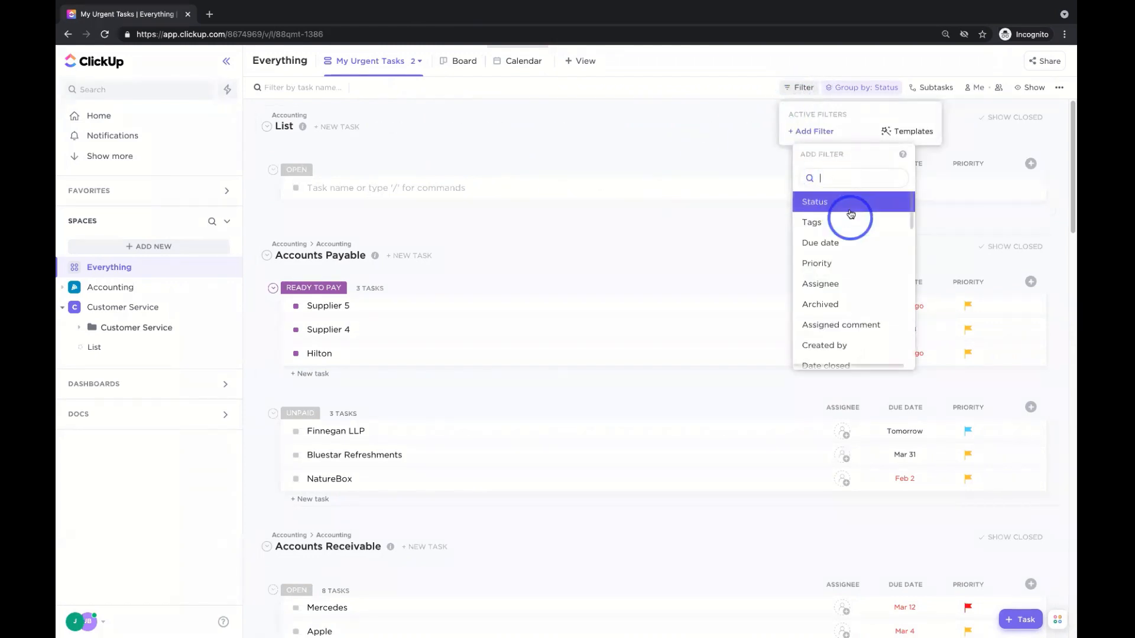
pyautogui.scroll(-5, 850, 223)
pyautogui.scroll(5, 849, 223)
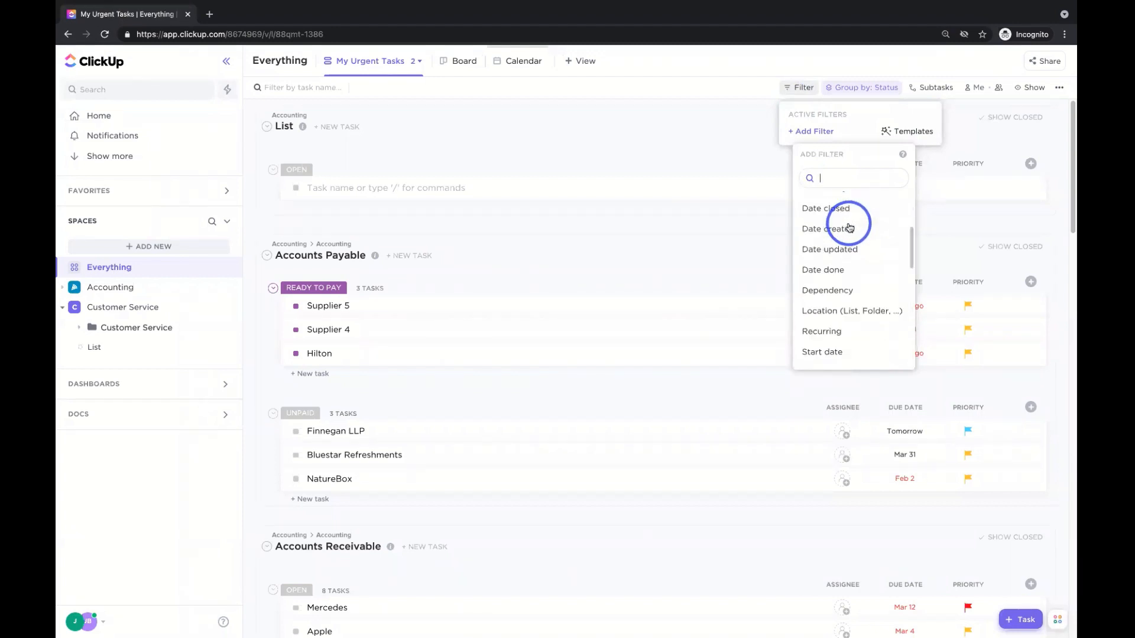
pyautogui.scroll(-5, 845, 219)
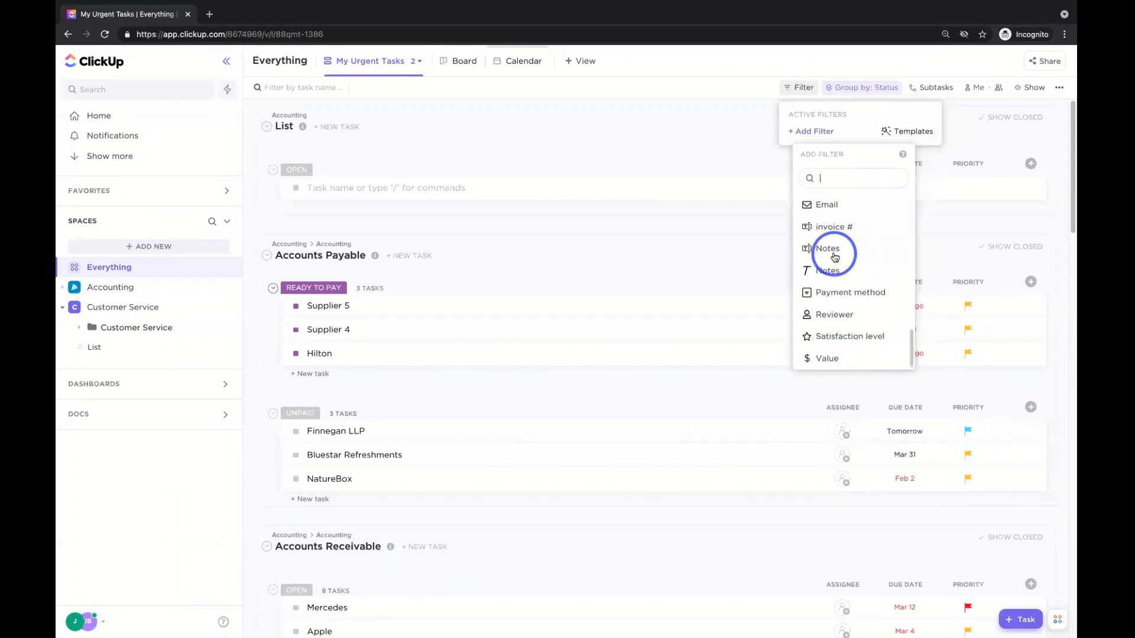
pyautogui.scroll(3, 842, 291)
pyautogui.scroll(3, 833, 236)
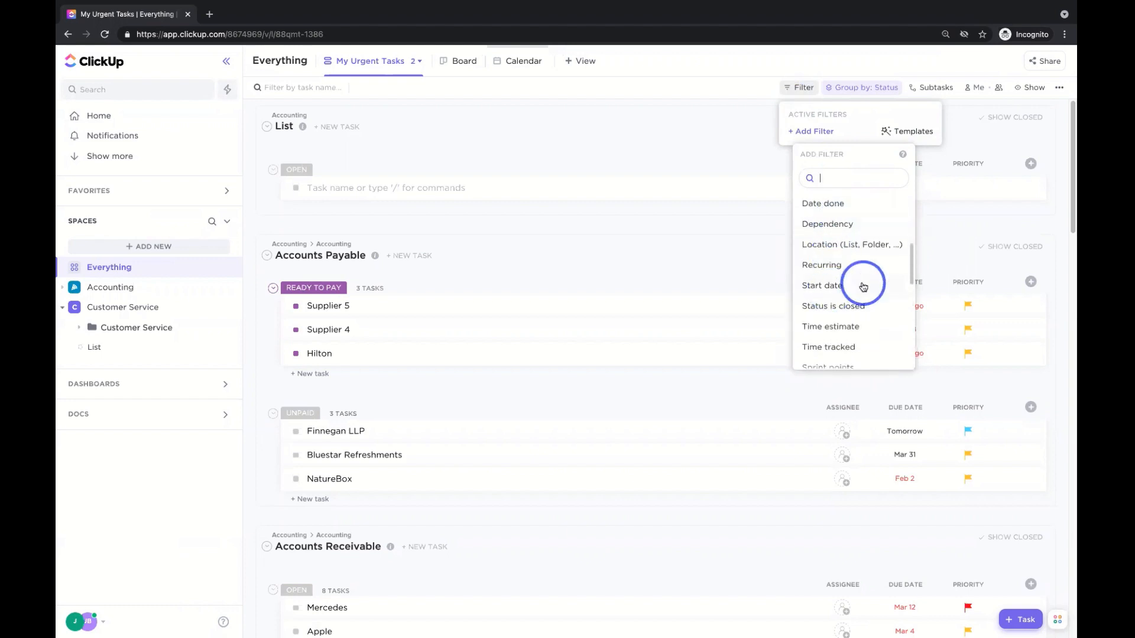
pyautogui.scroll(3, 856, 271)
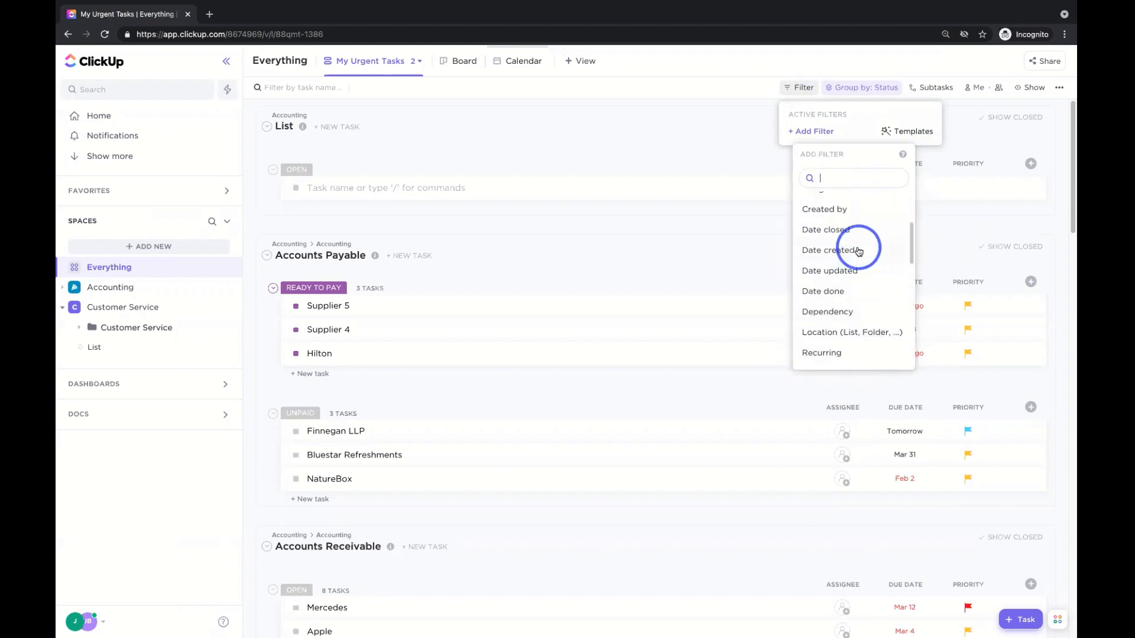
pyautogui.scroll(2, 862, 247)
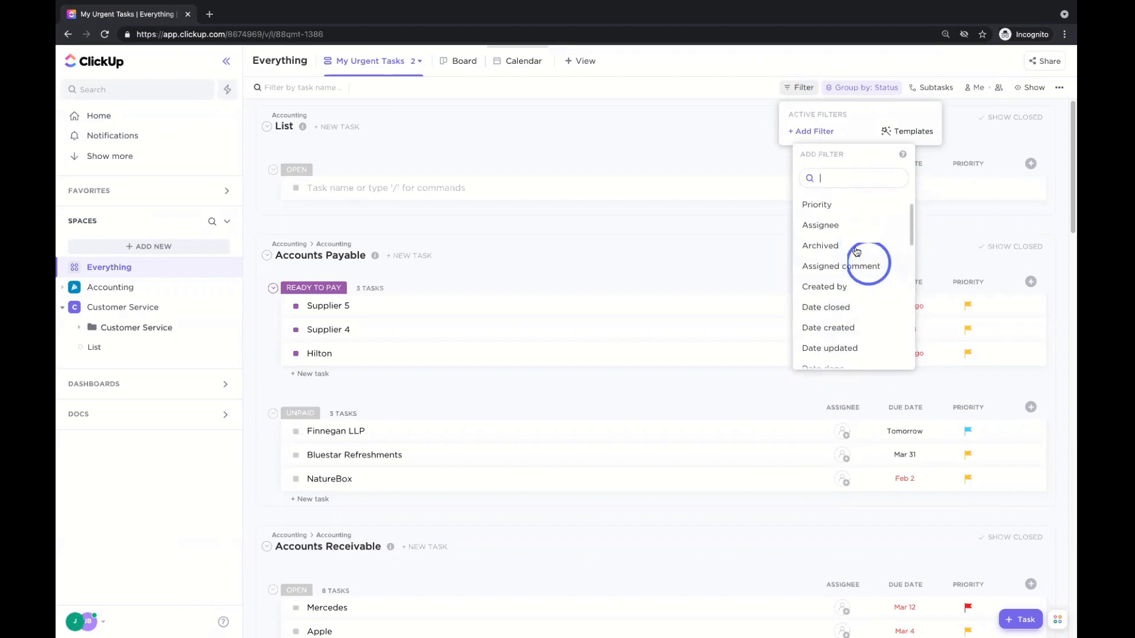
pyautogui.scroll(2, 845, 233)
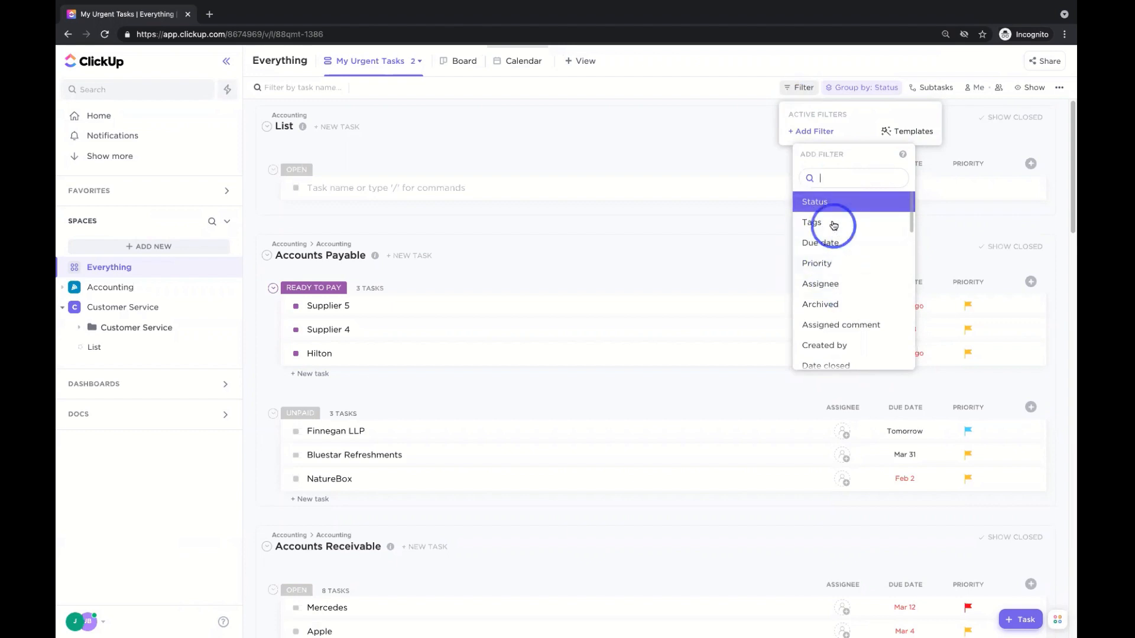
# Filter My Urgent Tasks to tasks assigned to one team member and remove that assignee filter again
pyautogui.click(820, 285)
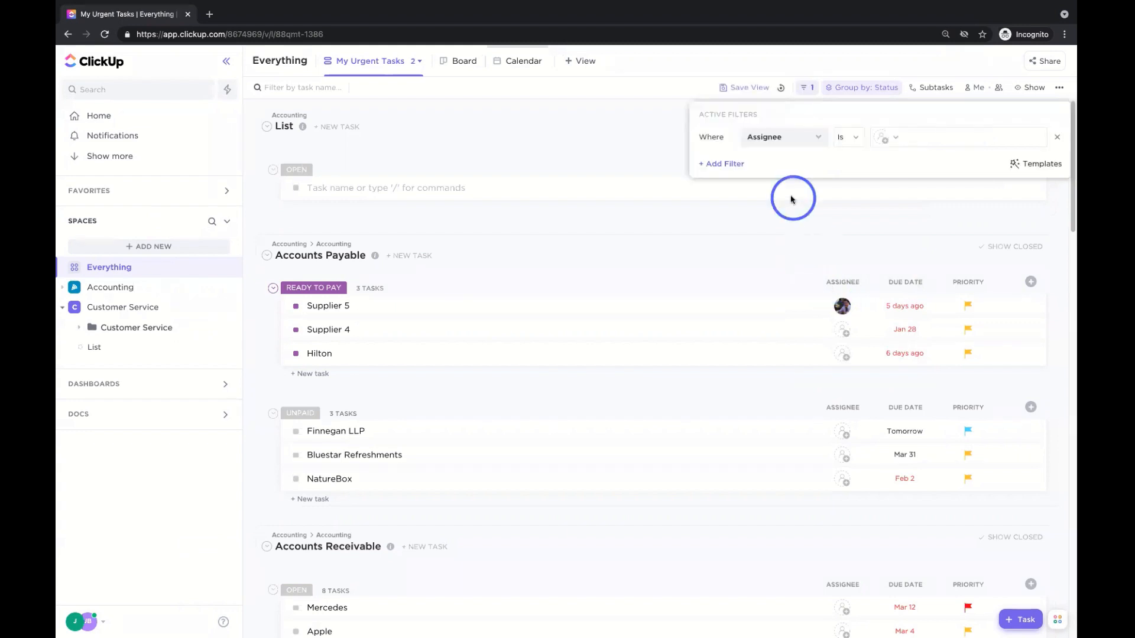
pyautogui.click(904, 136)
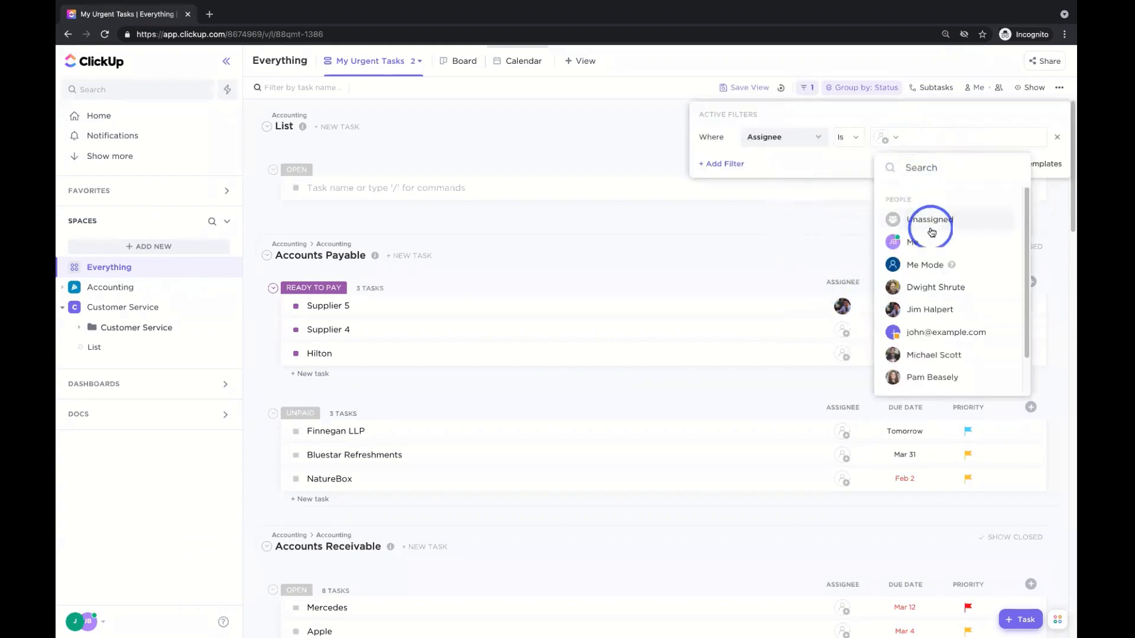
pyautogui.click(928, 297)
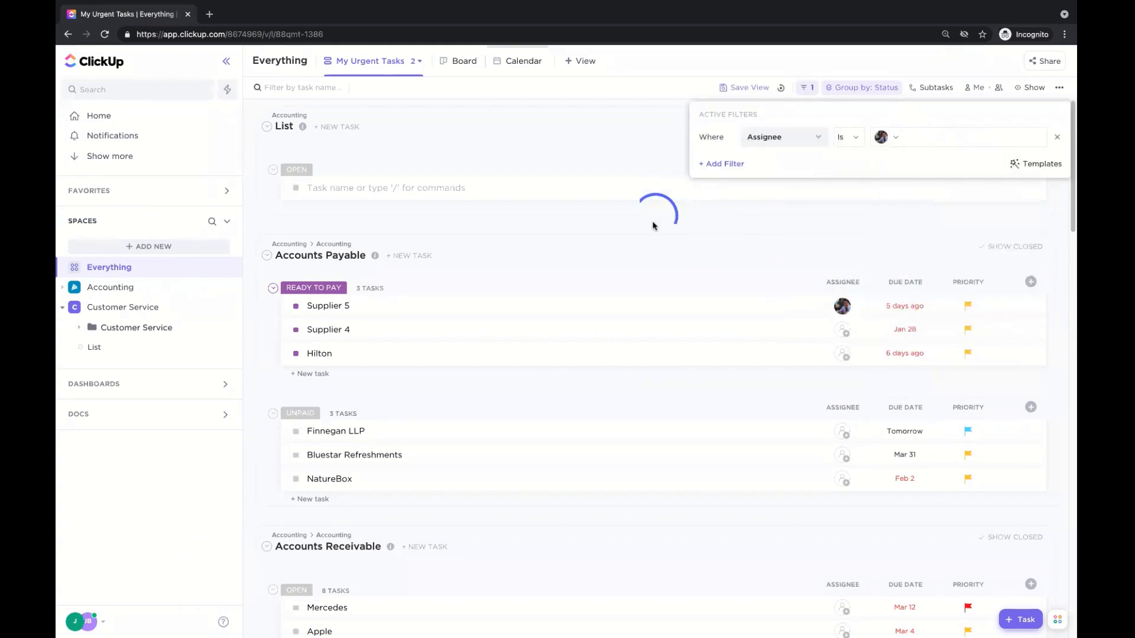
pyautogui.click(579, 124)
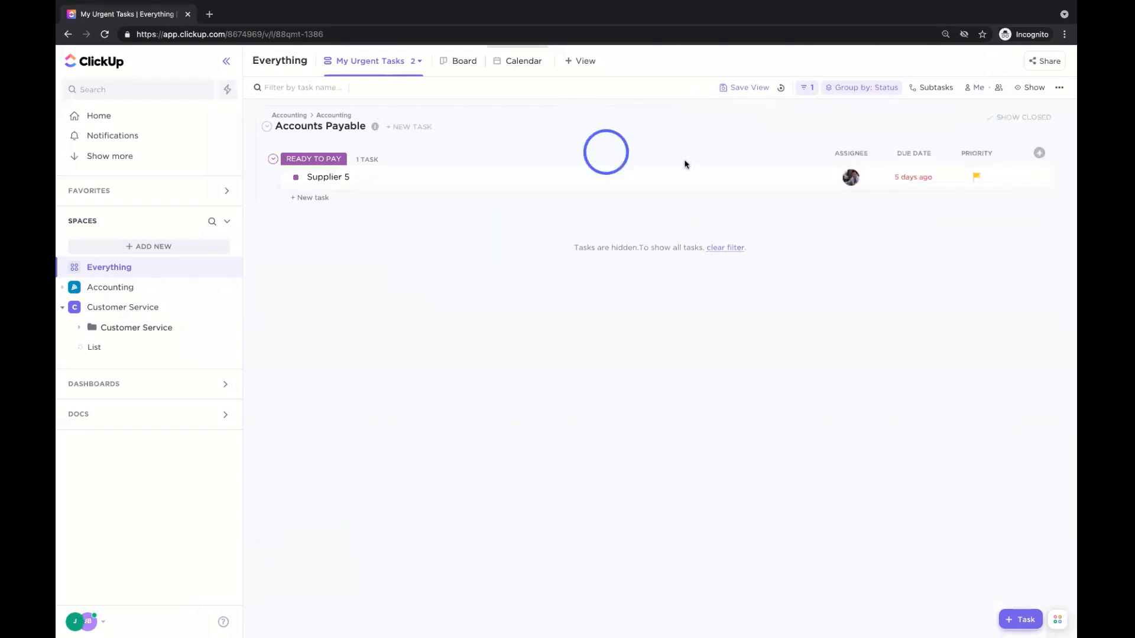
pyautogui.click(806, 88)
pyautogui.click(1057, 138)
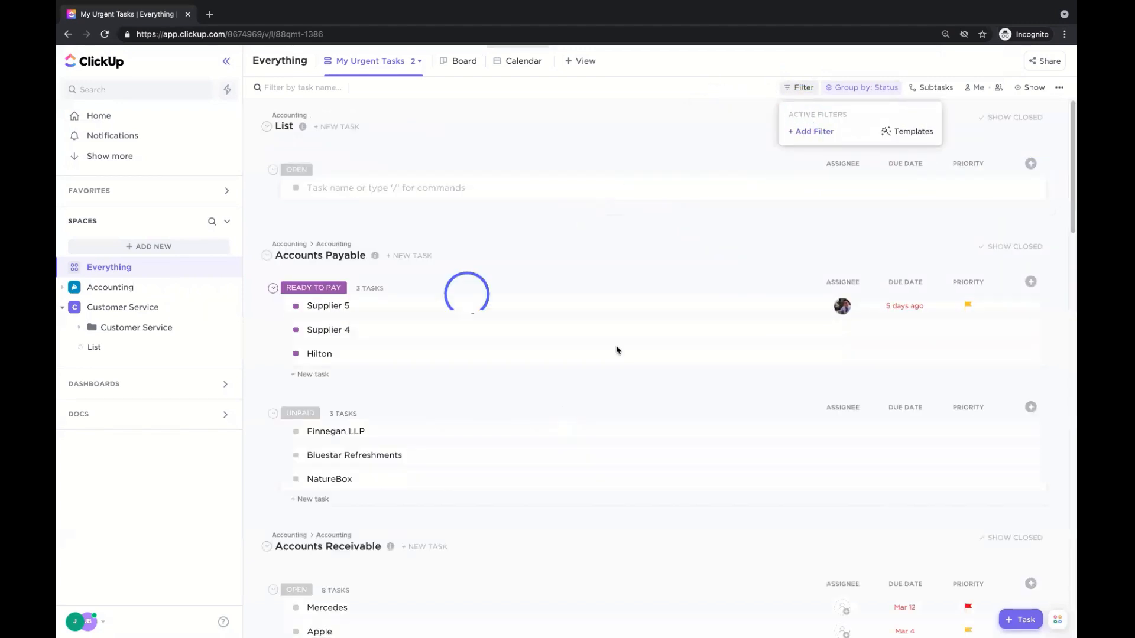
# Filter My Urgent Tasks to tasks whose due date is This year
pyautogui.click(797, 137)
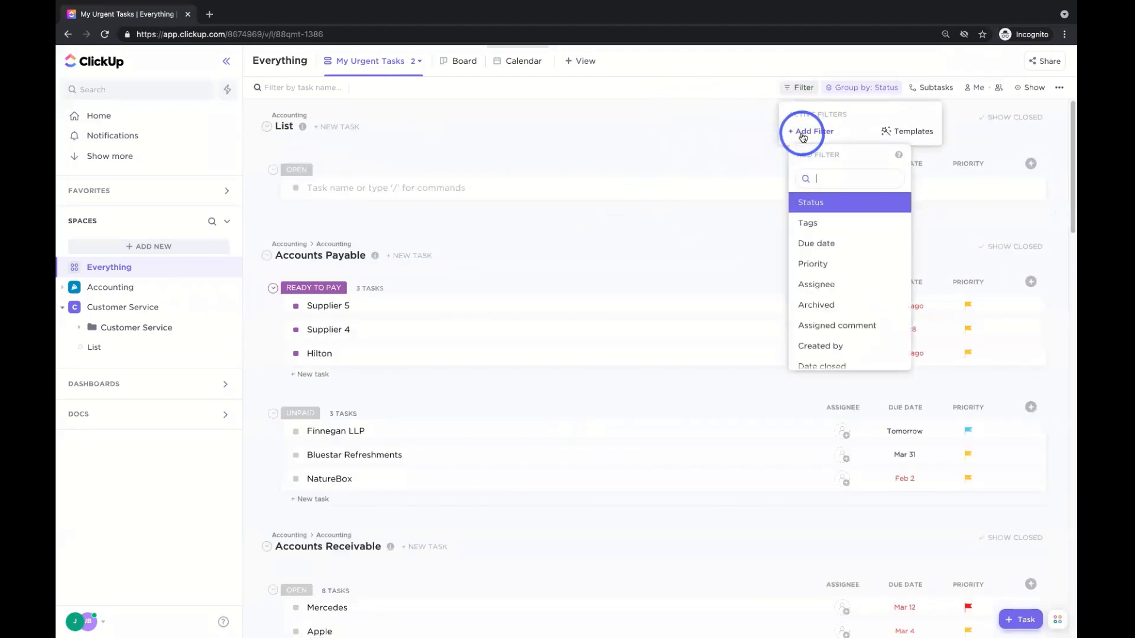
pyautogui.click(838, 244)
pyautogui.click(920, 134)
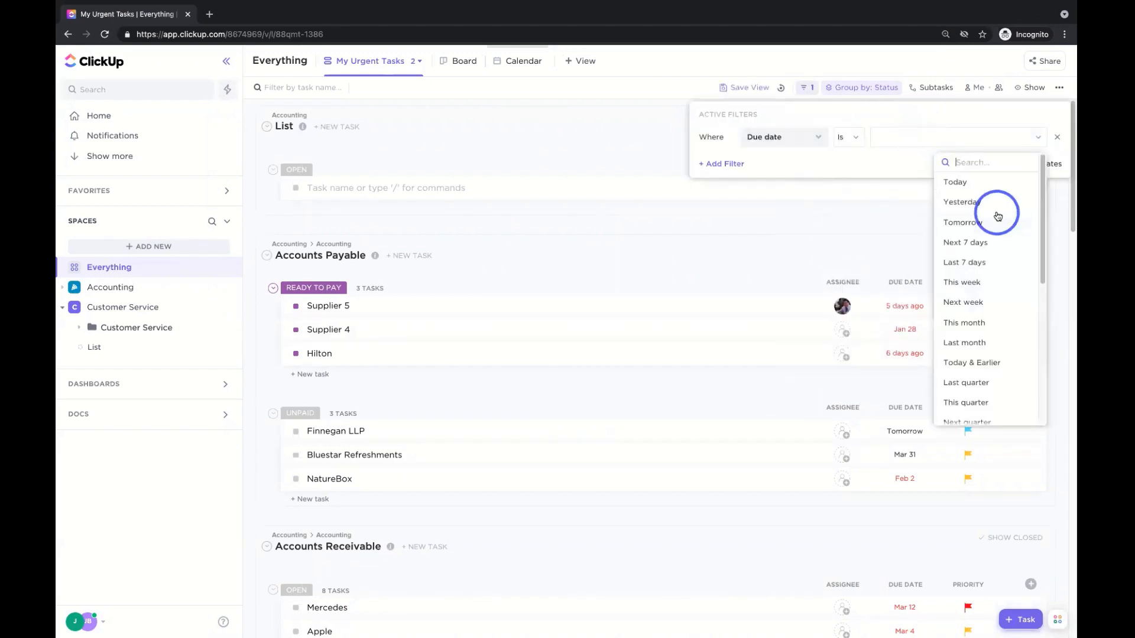
pyautogui.scroll(-3, 981, 375)
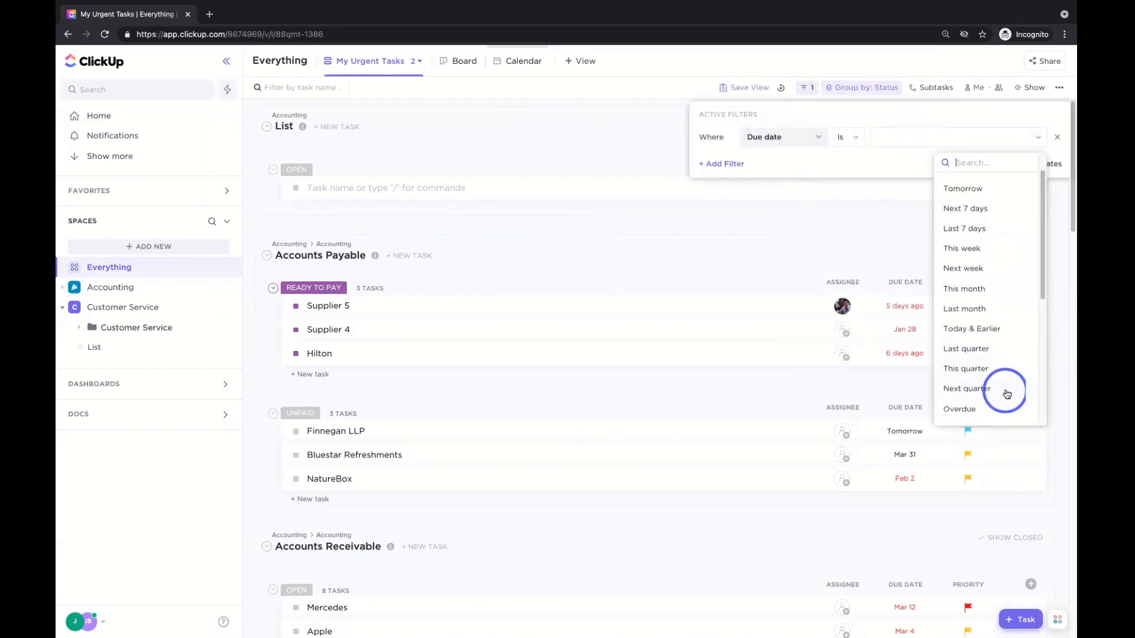
pyautogui.scroll(-4, 1007, 402)
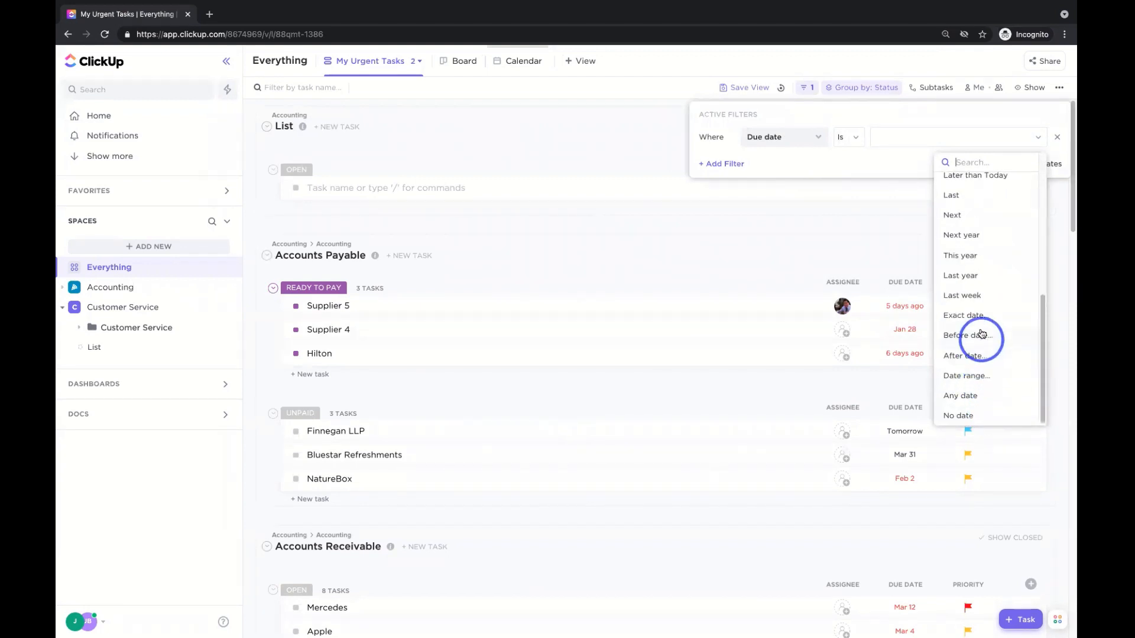
pyautogui.click(968, 256)
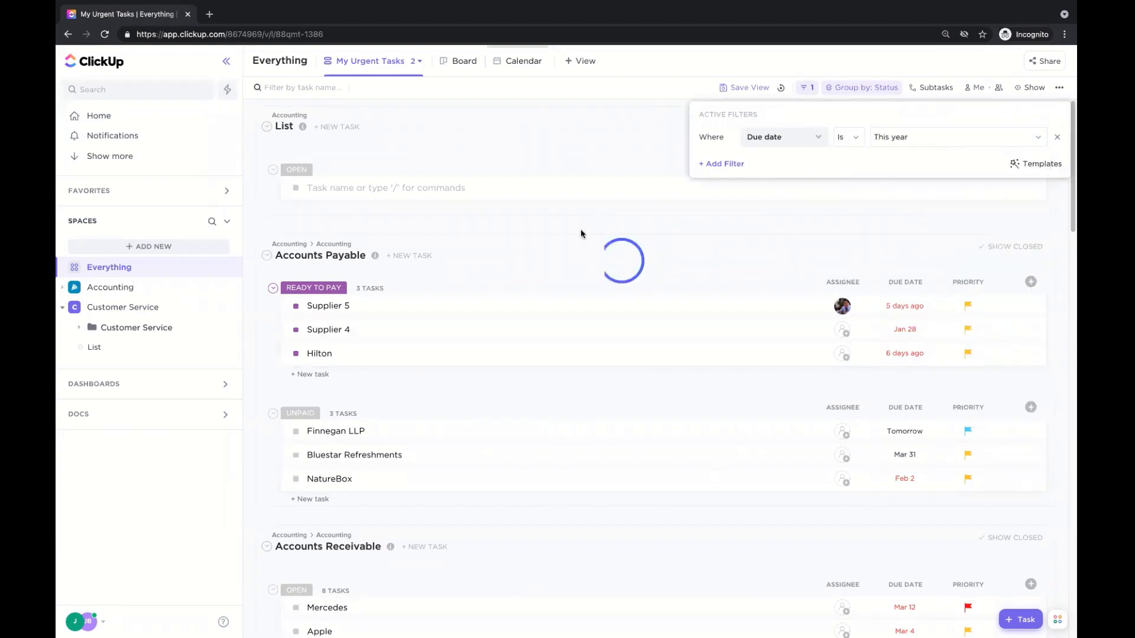
pyautogui.click(591, 160)
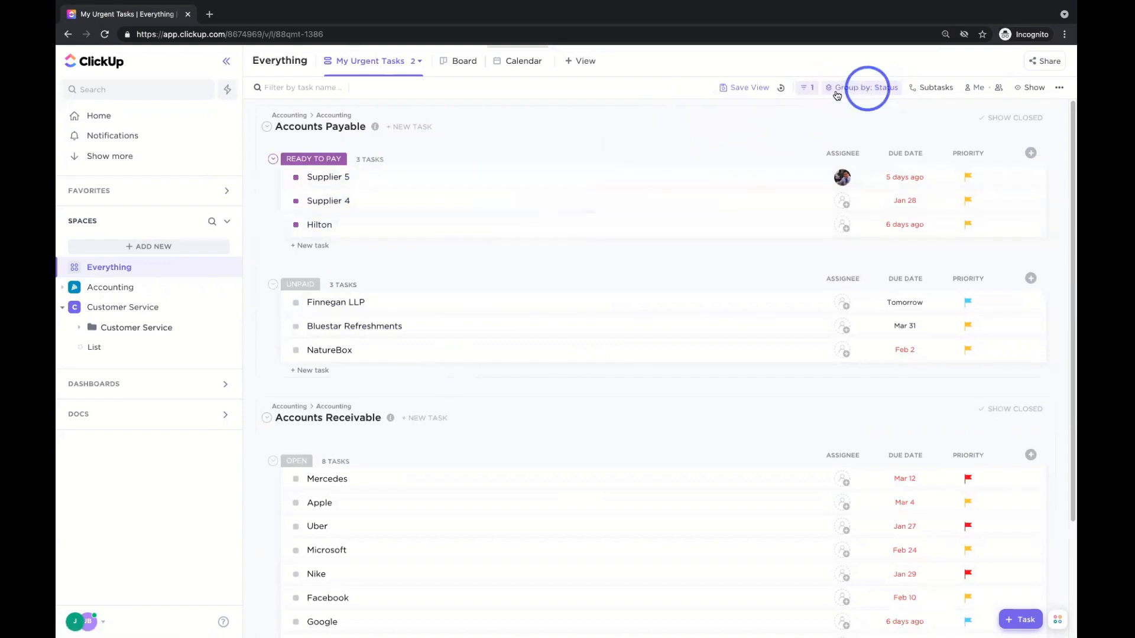
# Change the status of the Supplier 4 task to Unpaid and group the view by Priority
pyautogui.click(299, 204)
pyautogui.click(329, 253)
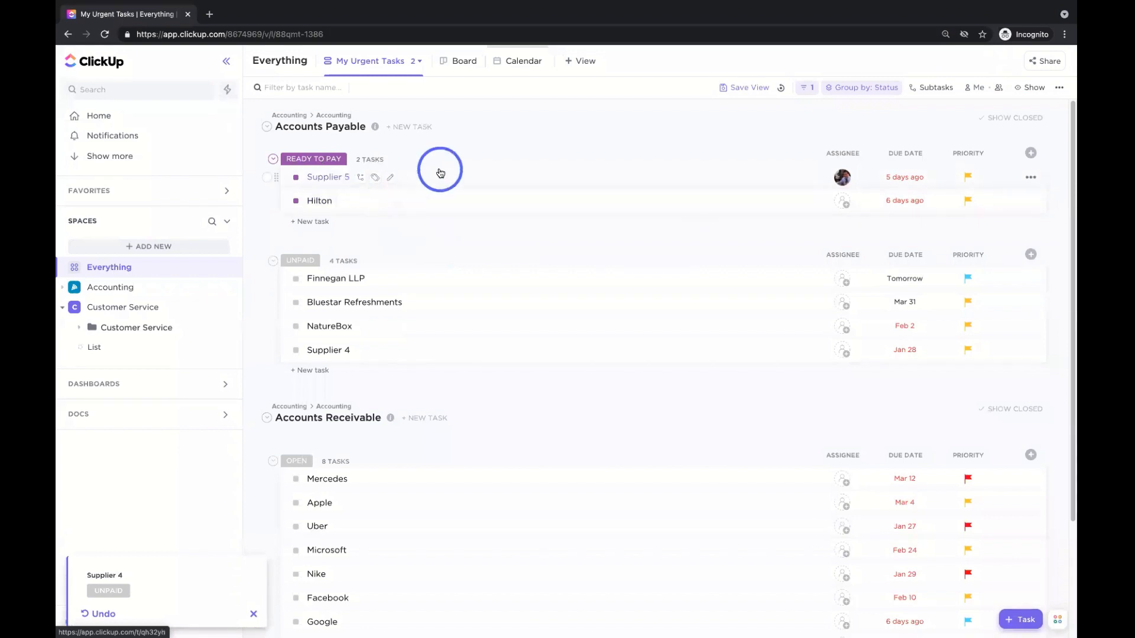
pyautogui.click(866, 88)
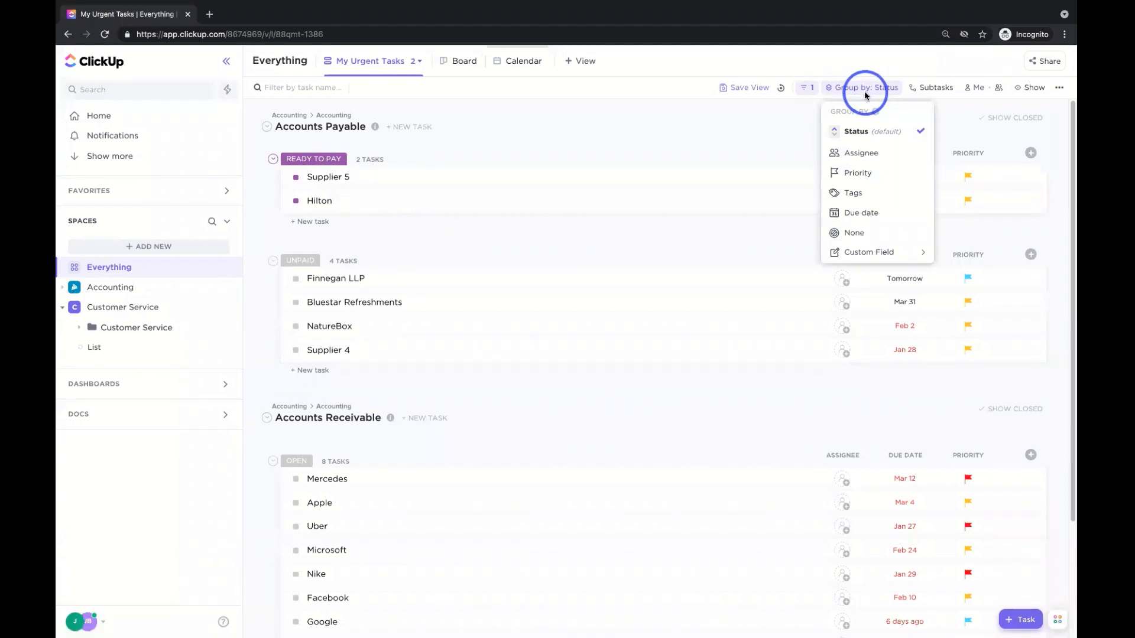
pyautogui.click(858, 172)
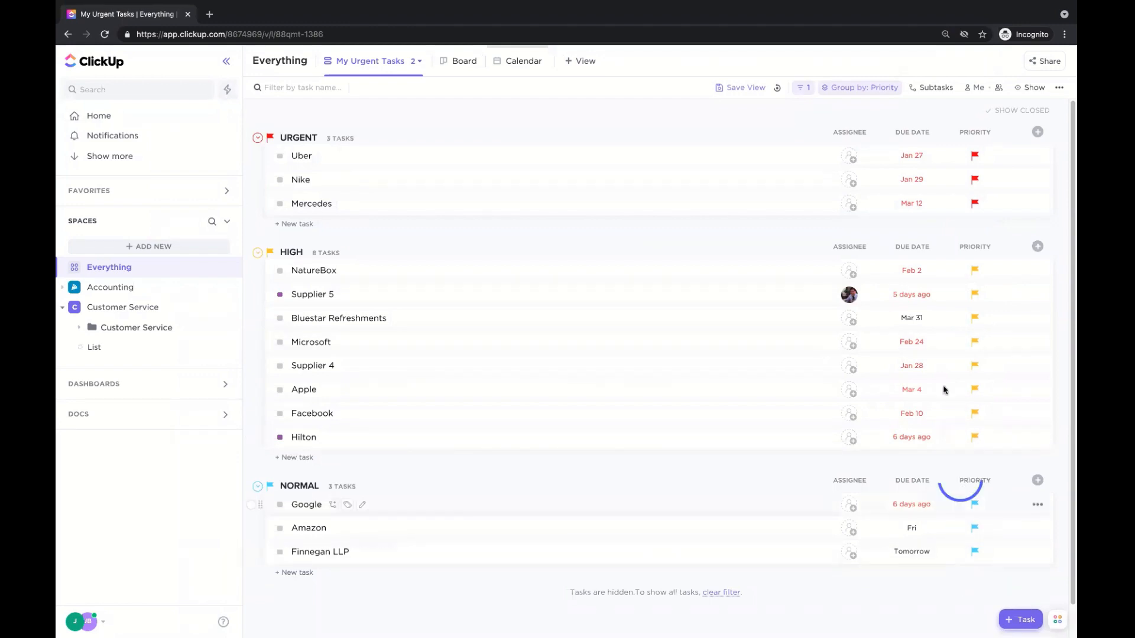
# Assign the Bluestar Refreshments, NatureBox, Mercedes and Supplier 4 tasks to yourself
pyautogui.click(864, 390)
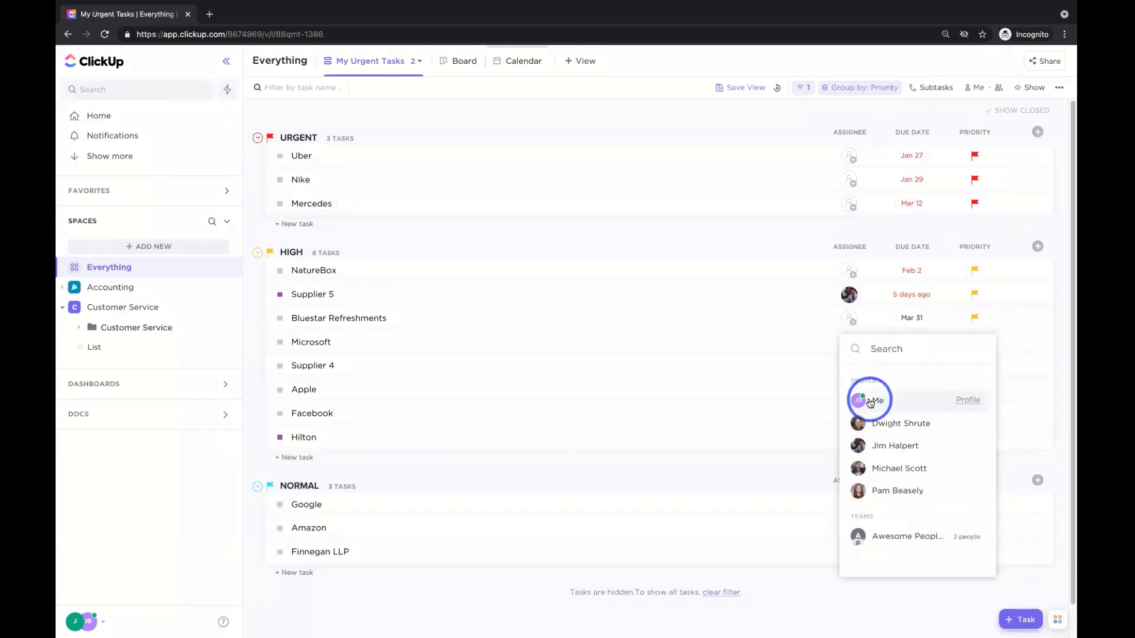
pyautogui.click(849, 270)
pyautogui.click(864, 352)
pyautogui.click(852, 208)
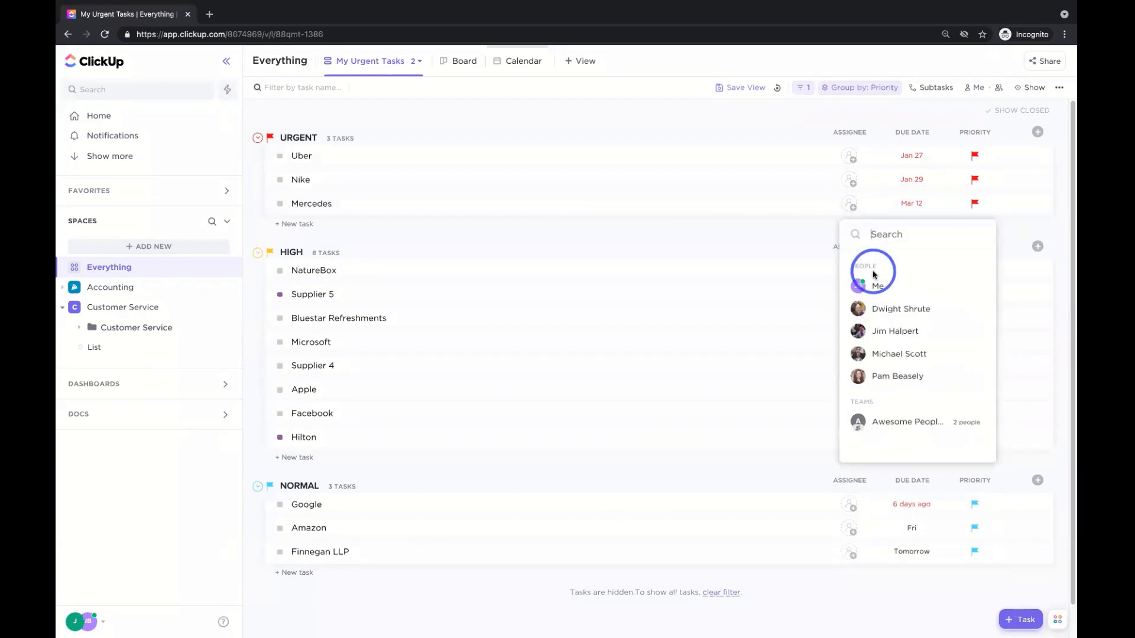
pyautogui.click(873, 283)
pyautogui.click(849, 366)
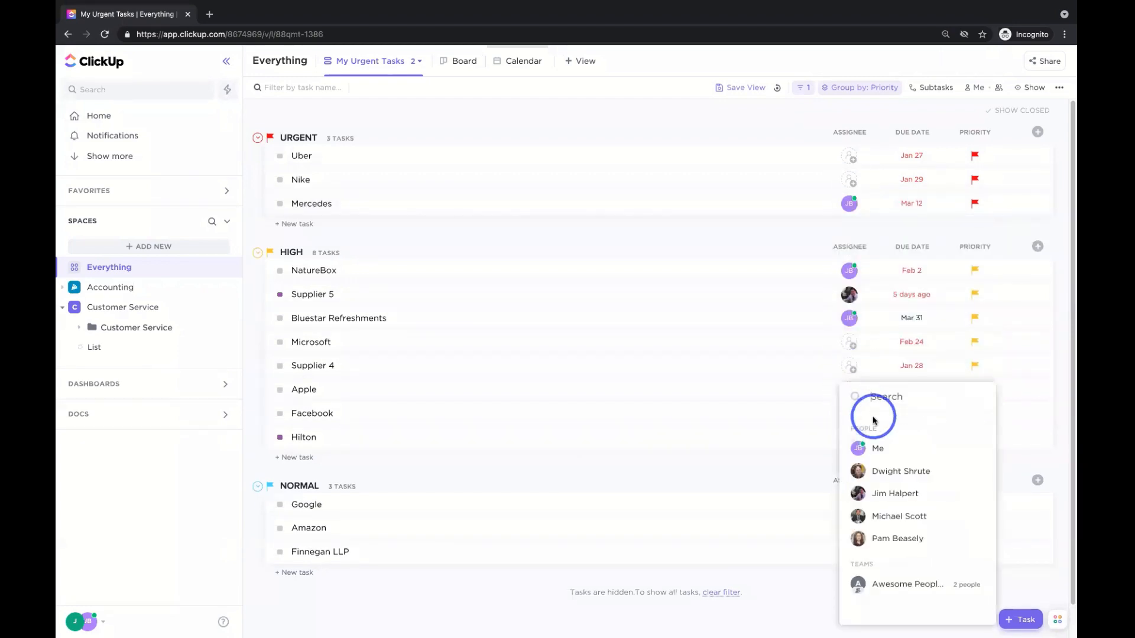
pyautogui.click(876, 447)
# Group the tasks by Due date and sort each group by due date from earliest to latest
pyautogui.click(833, 89)
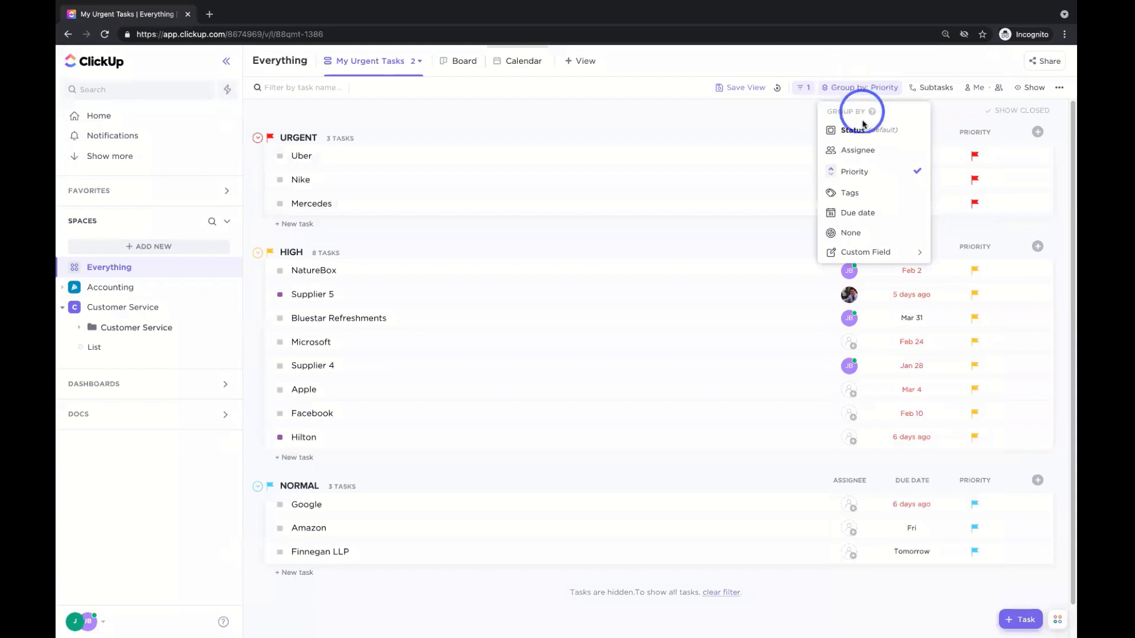
pyautogui.click(857, 213)
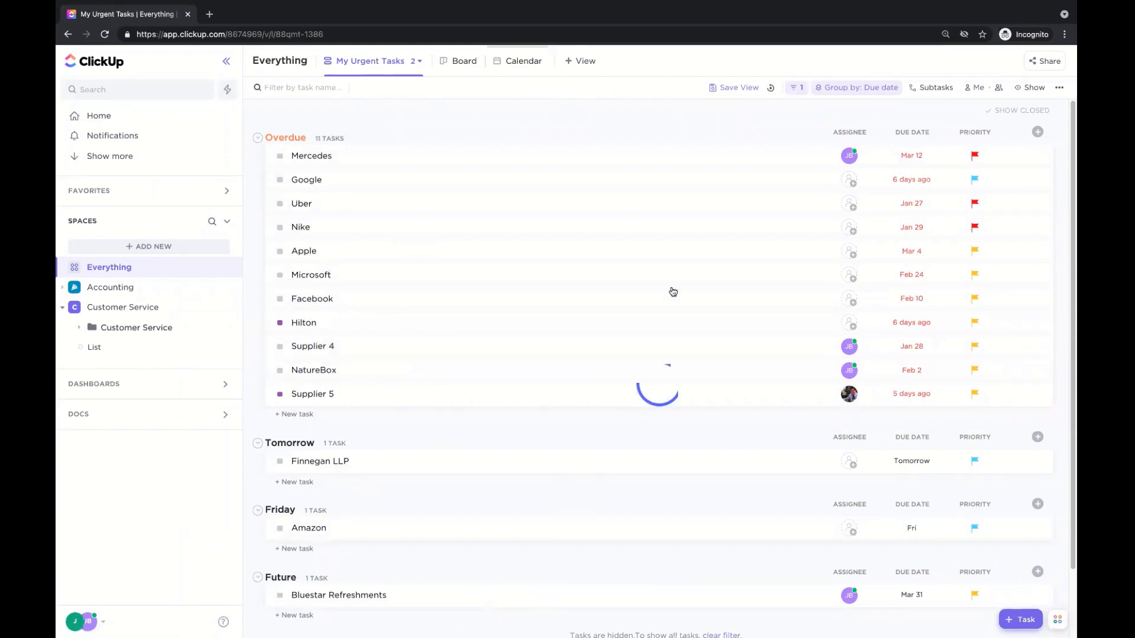
pyautogui.click(902, 134)
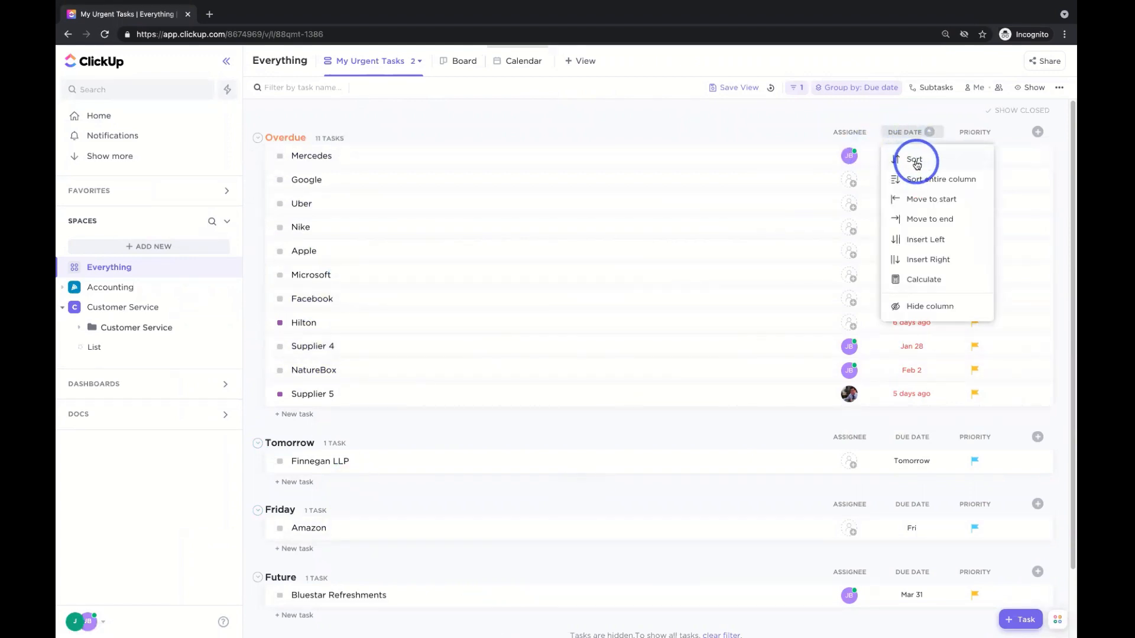
pyautogui.click(914, 160)
pyautogui.click(901, 133)
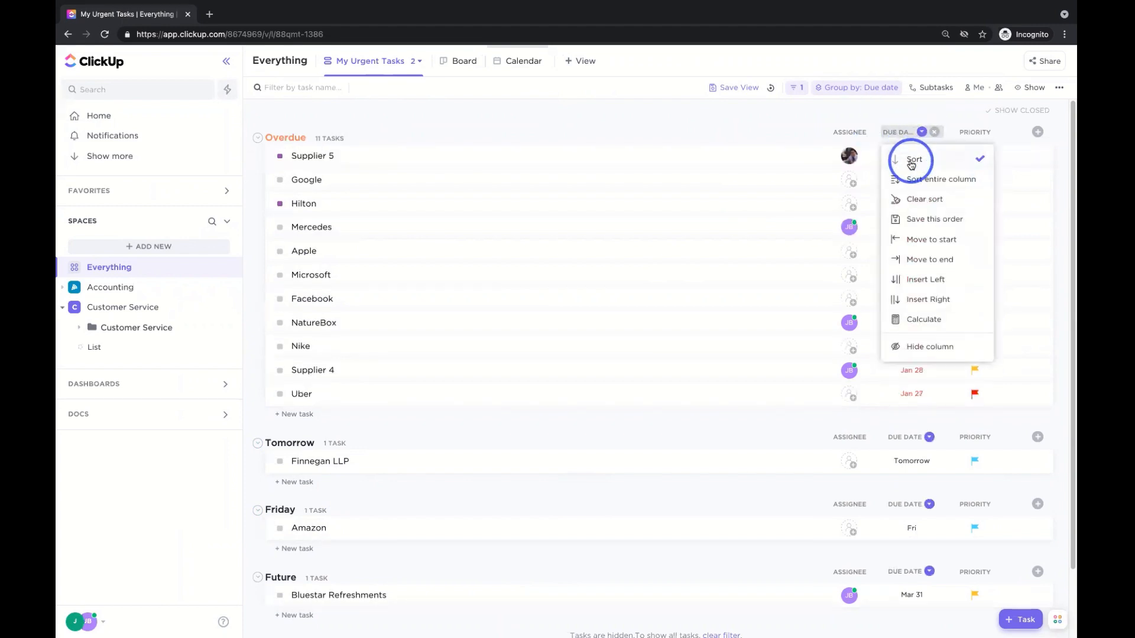
pyautogui.click(912, 158)
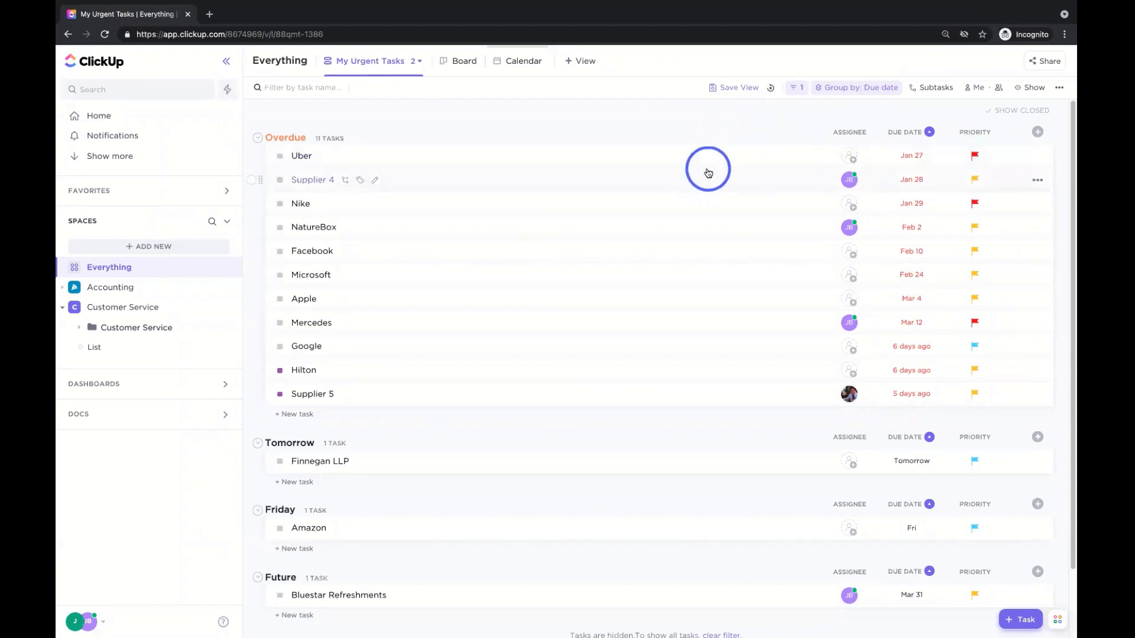
# Add the Date updated column to the My Urgent Tasks list
pyautogui.click(1038, 132)
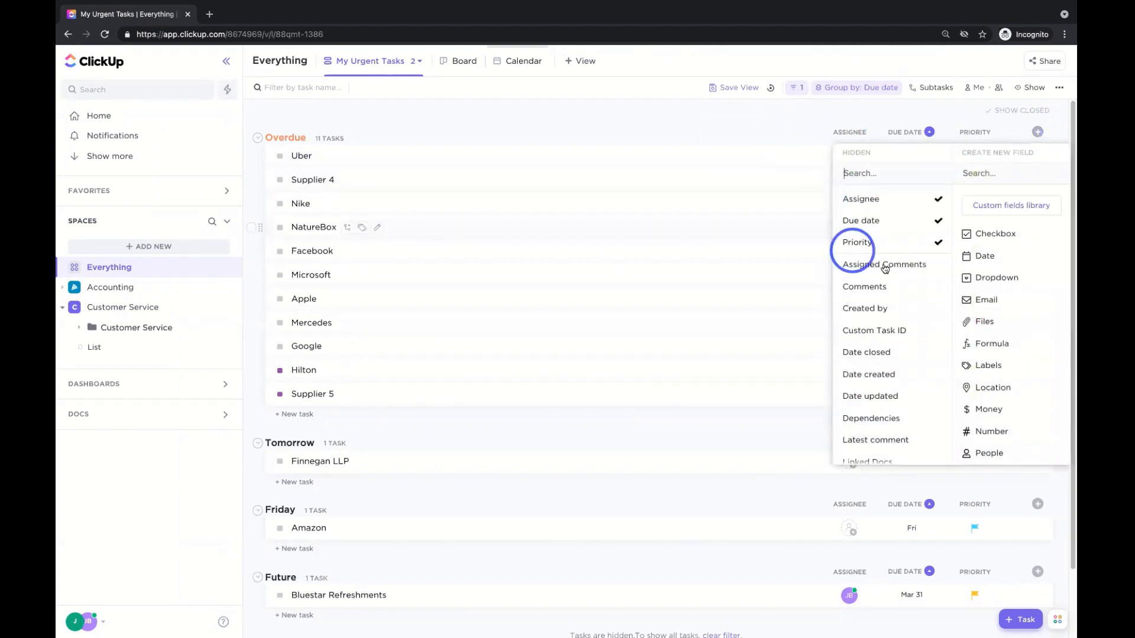
pyautogui.scroll(-5, 881, 225)
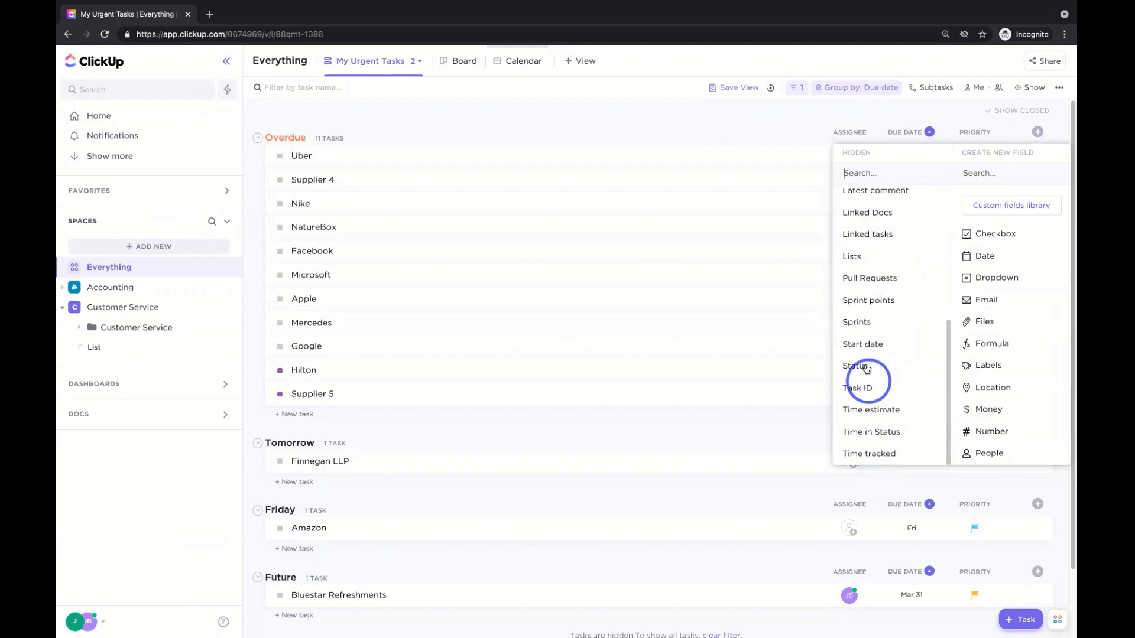
pyautogui.scroll(5, 874, 269)
pyautogui.scroll(-5, 875, 270)
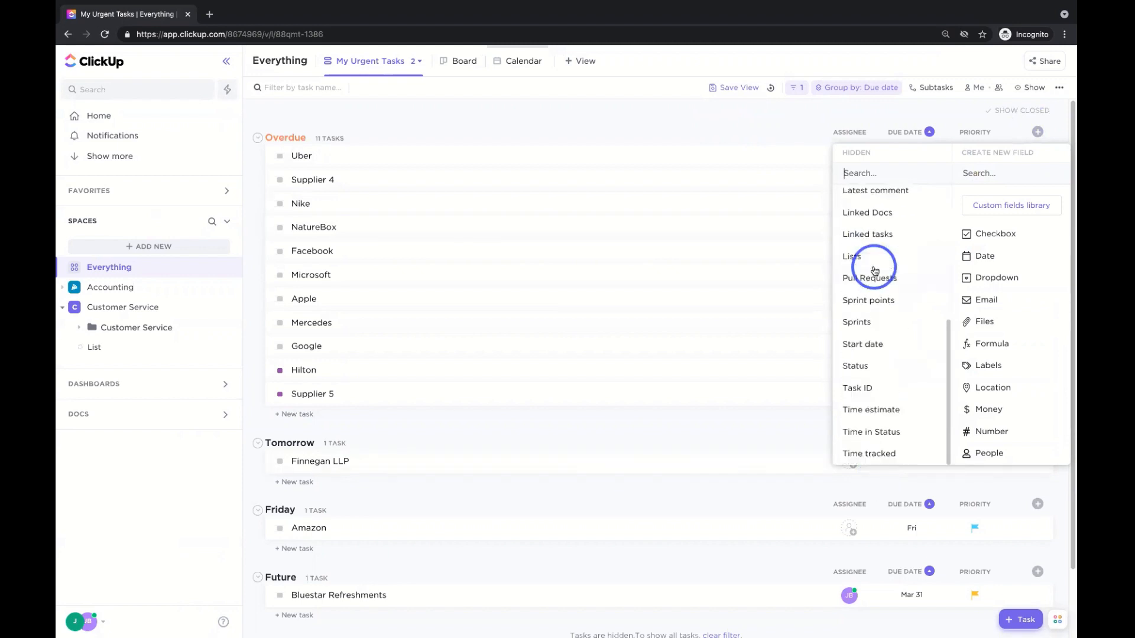
pyautogui.scroll(5, 875, 241)
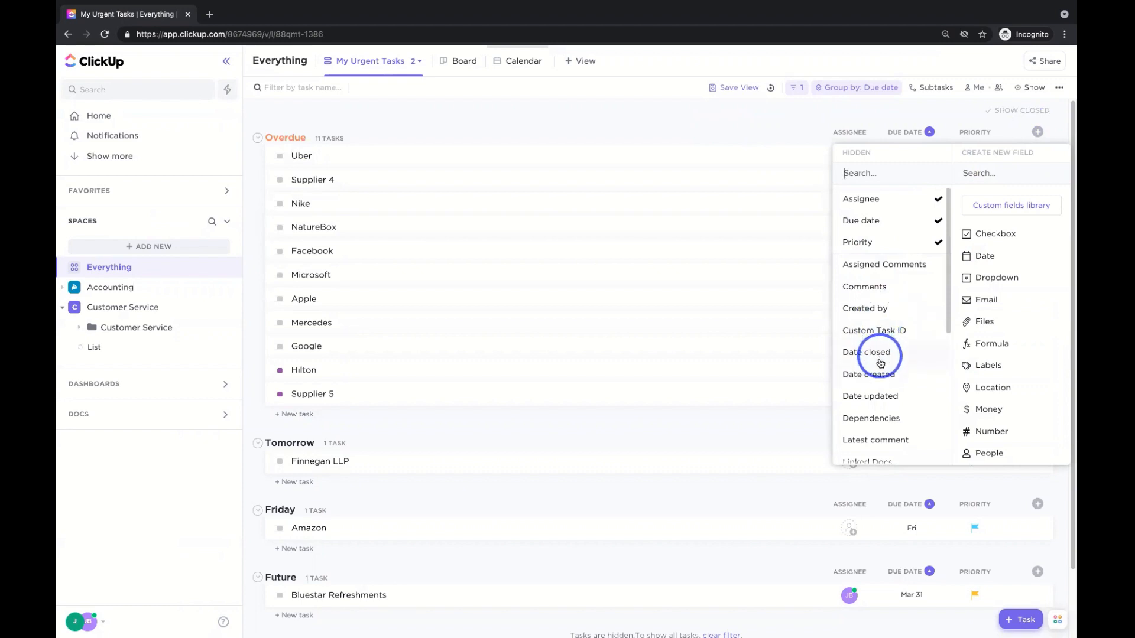
pyautogui.click(879, 397)
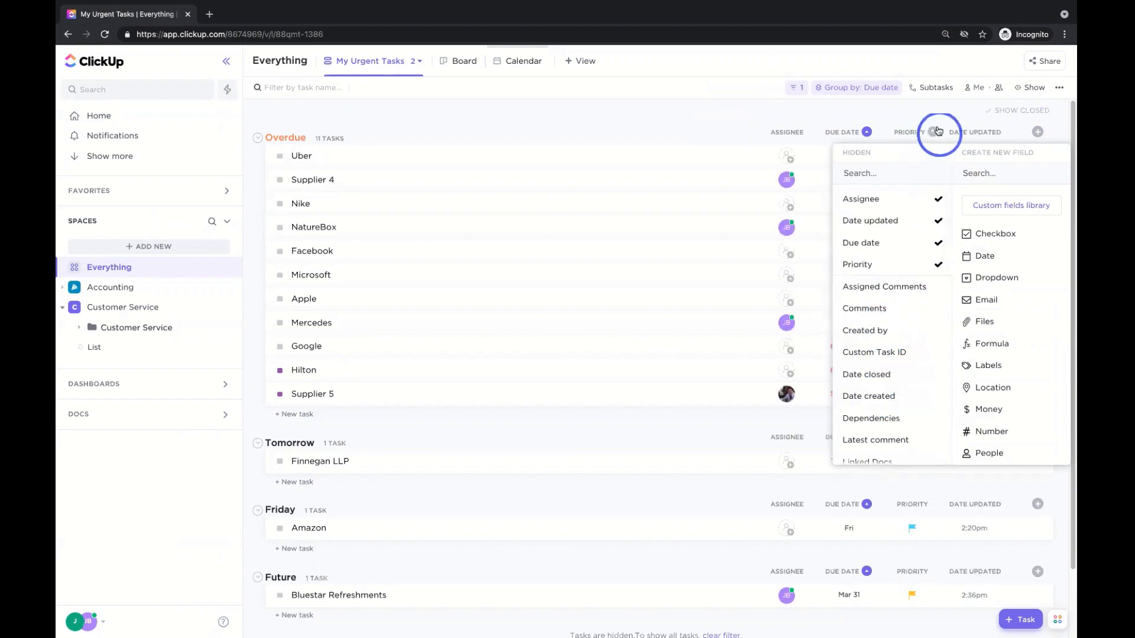
pyautogui.click(951, 129)
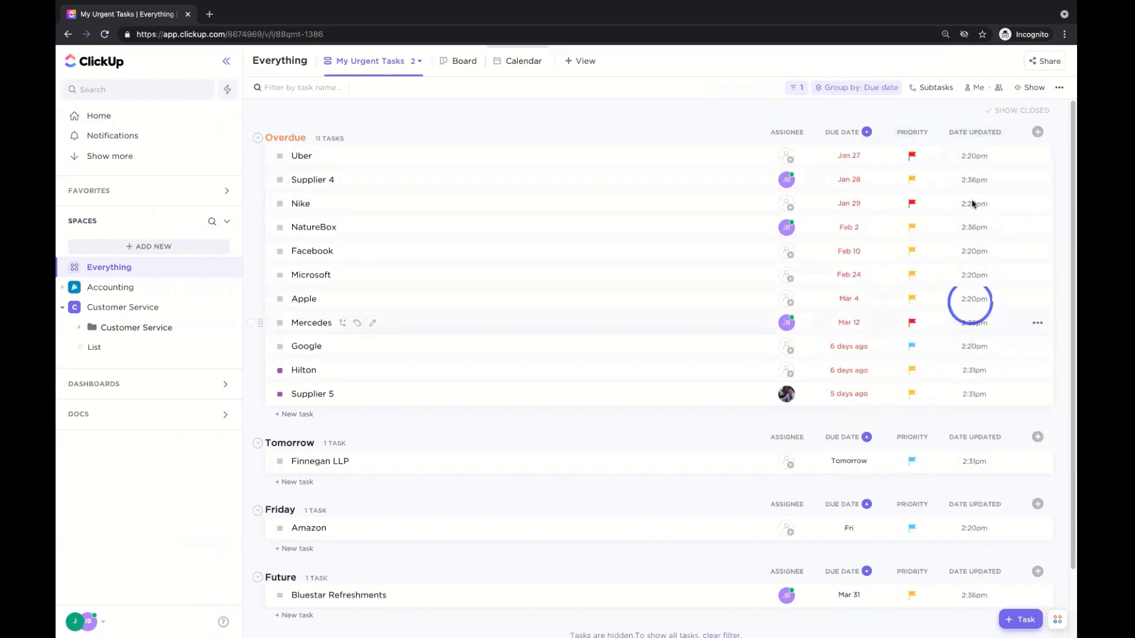
# Show the Start date field as another column in the task list
pyautogui.click(1031, 133)
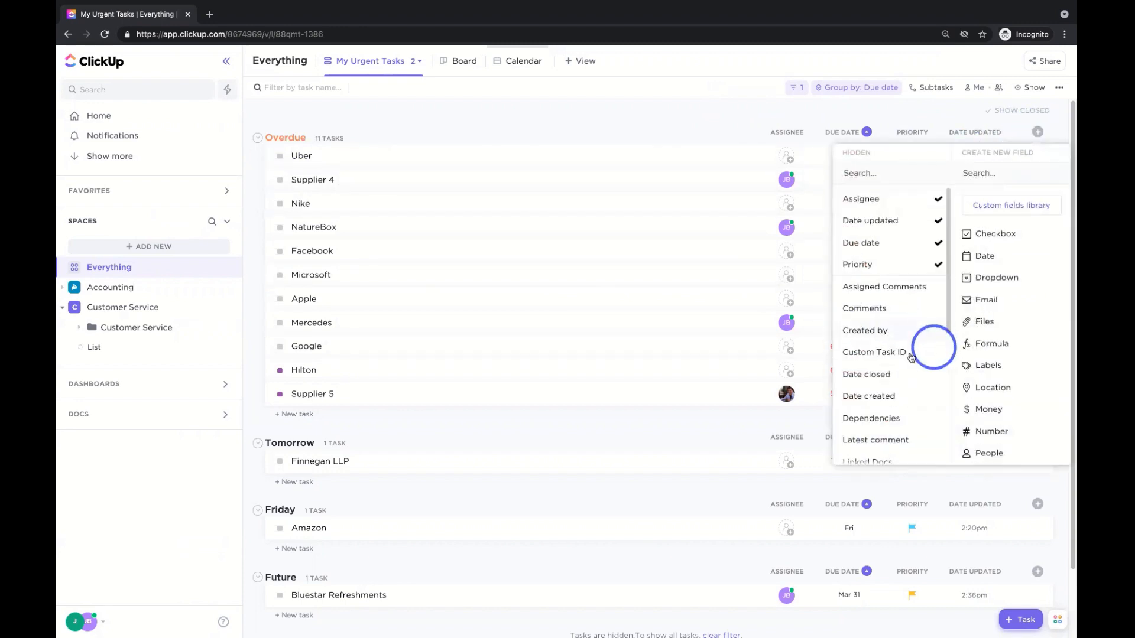
pyautogui.scroll(-3, 886, 355)
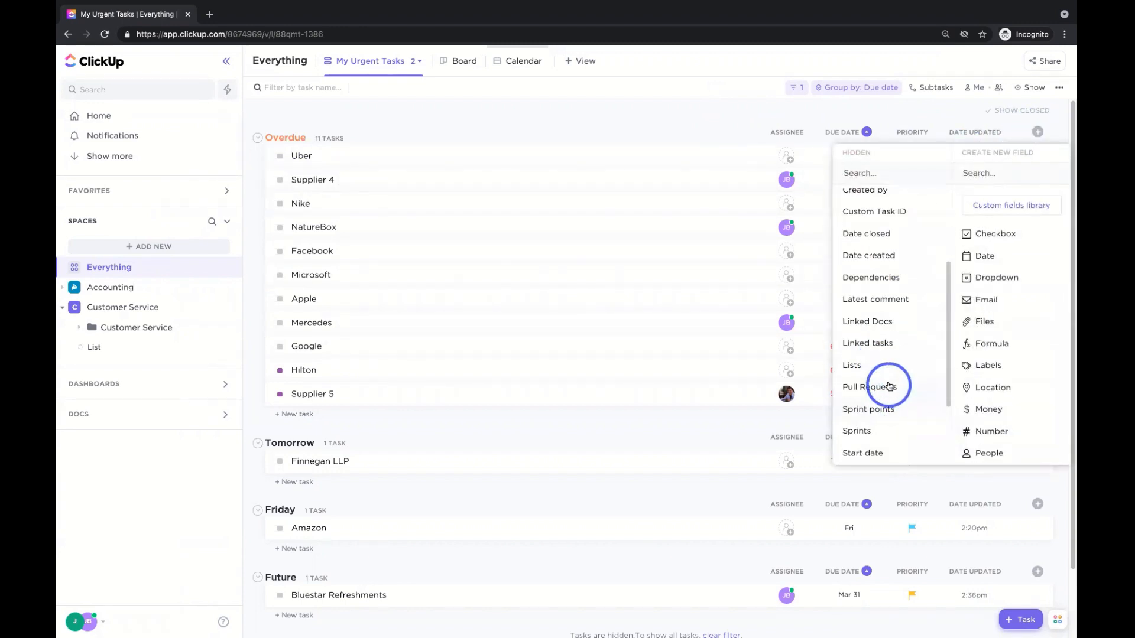
pyautogui.scroll(-1, 891, 385)
pyautogui.click(886, 430)
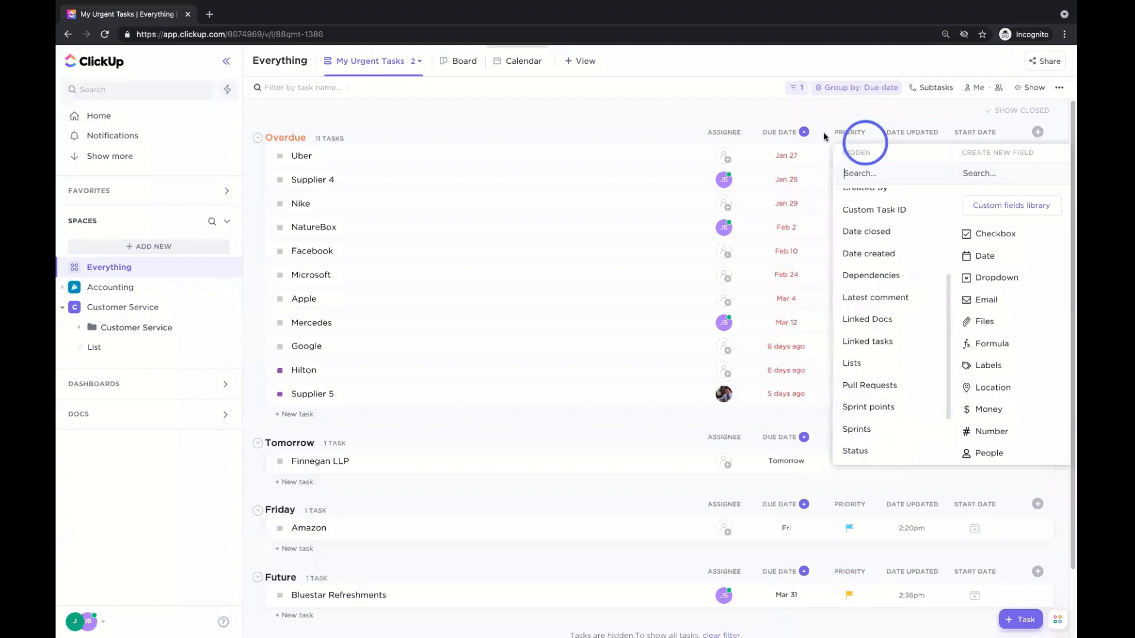
pyautogui.click(873, 121)
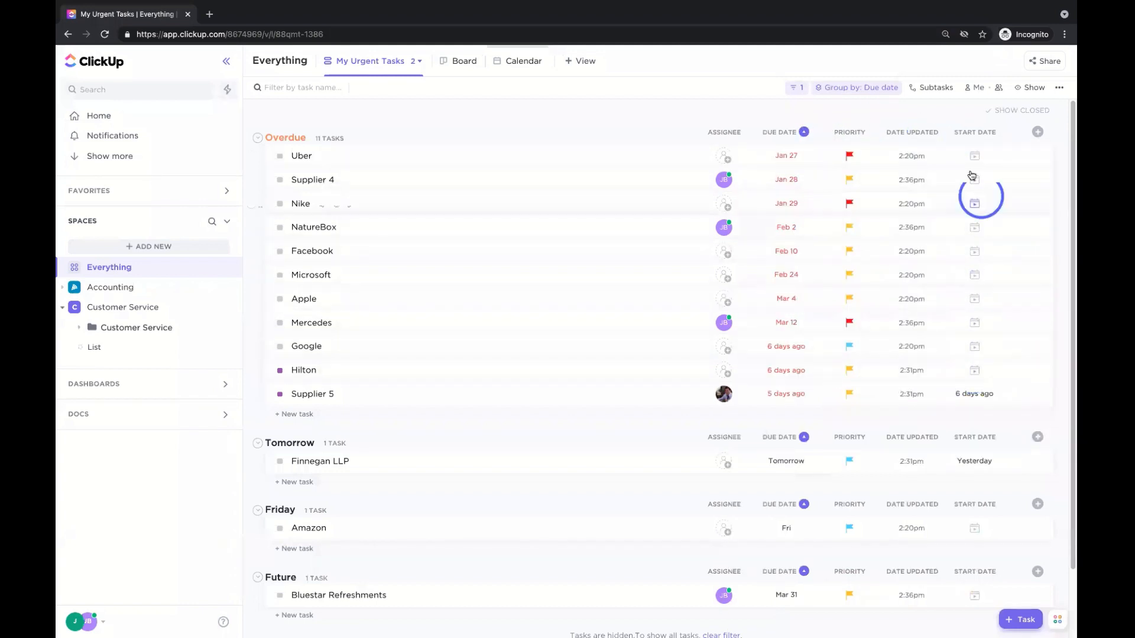
# Set the start date of the Uber task to January 21, 2021
pyautogui.click(975, 205)
pyautogui.click(952, 186)
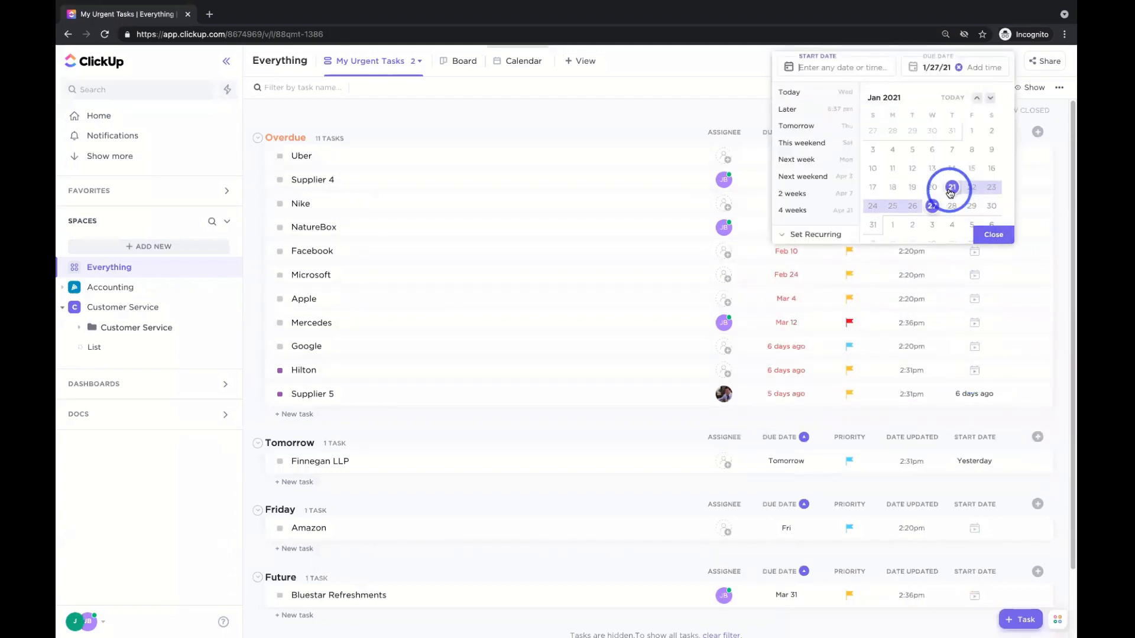
pyautogui.click(988, 234)
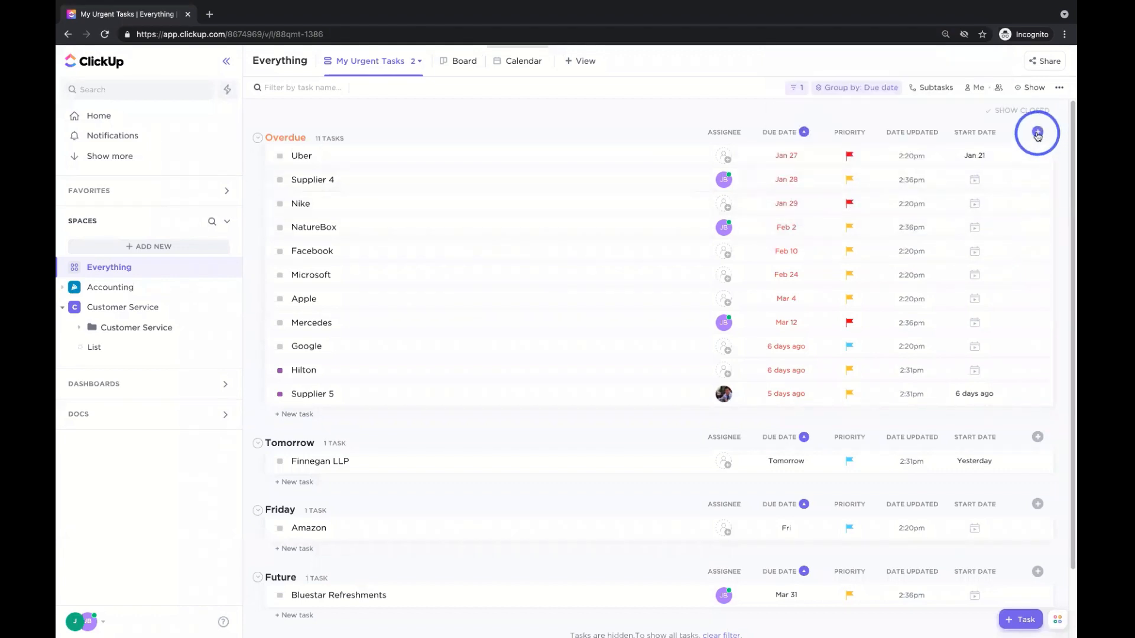
pyautogui.click(1037, 131)
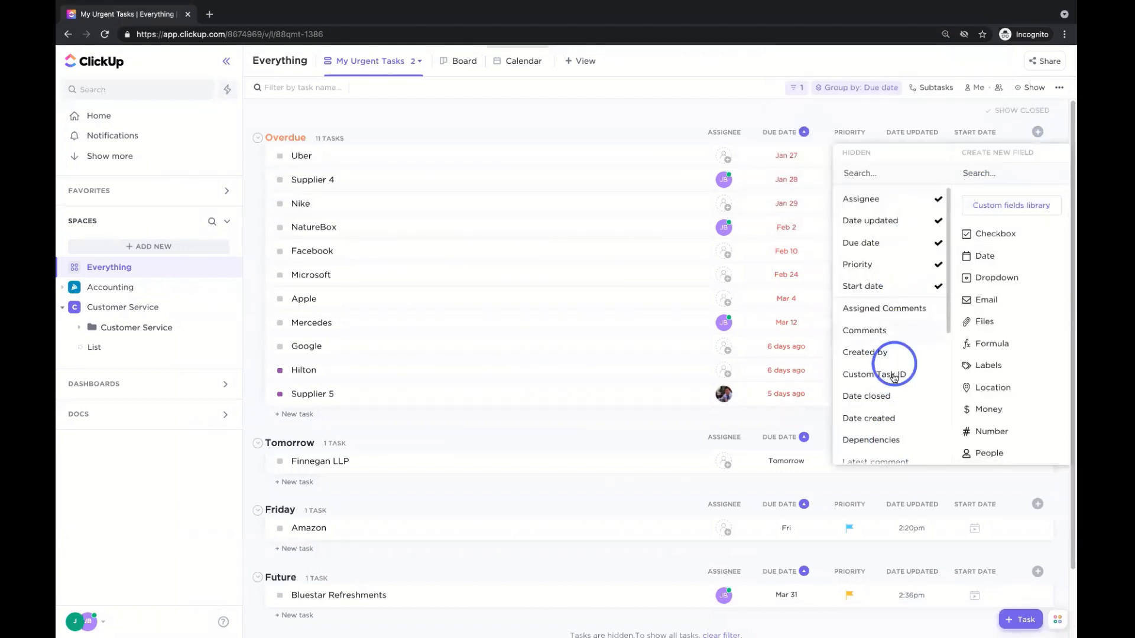
pyautogui.scroll(-3, 1012, 284)
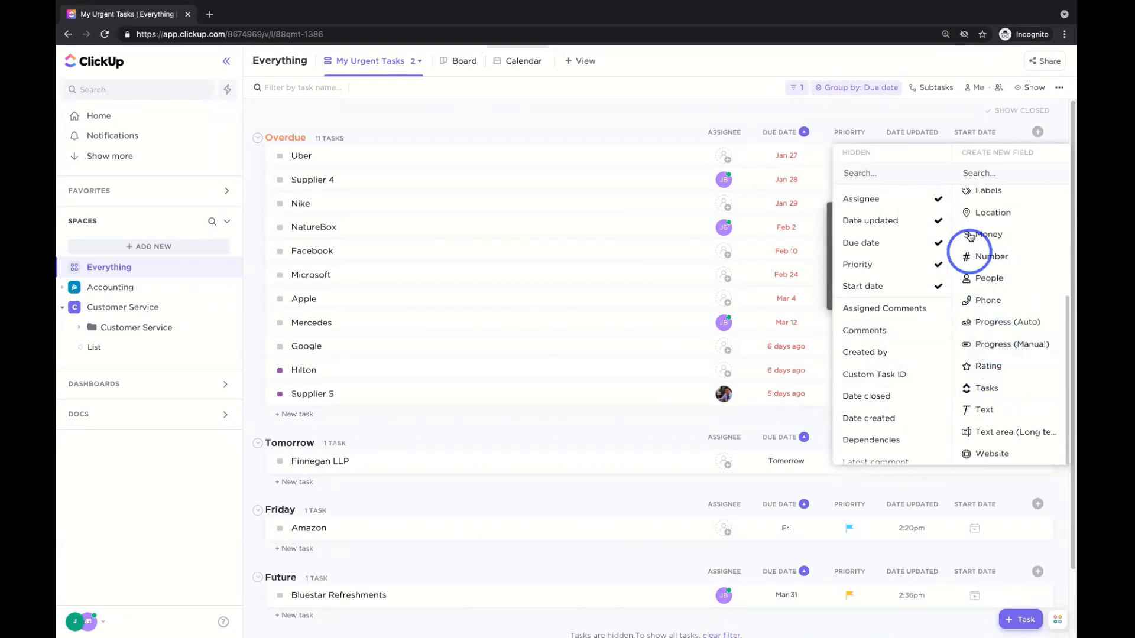
pyautogui.click(988, 234)
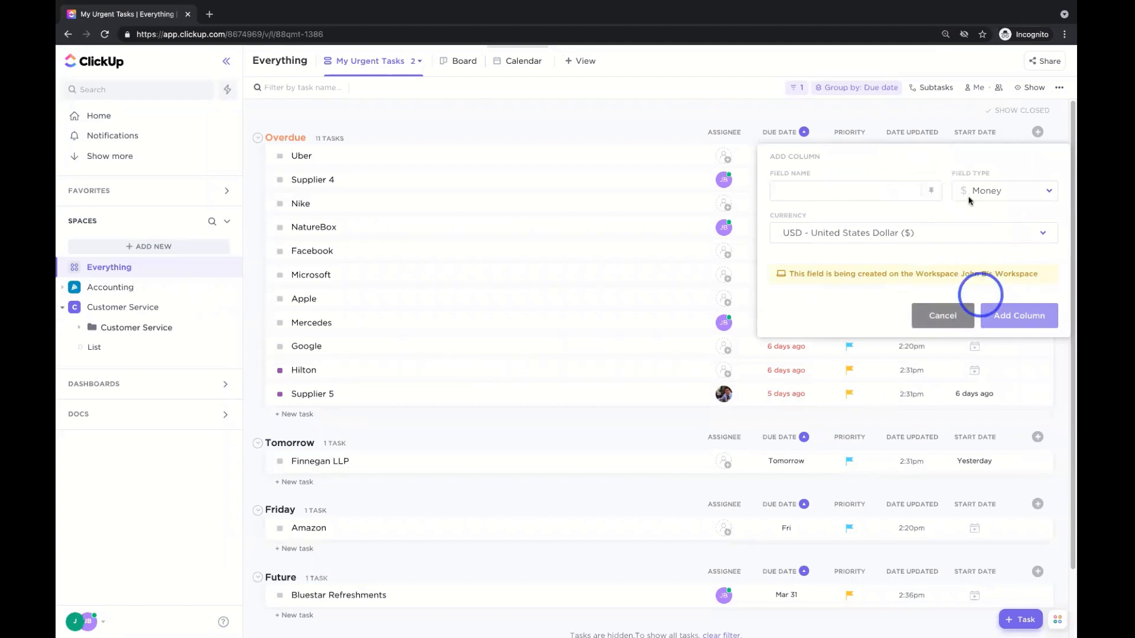
pyautogui.click(688, 140)
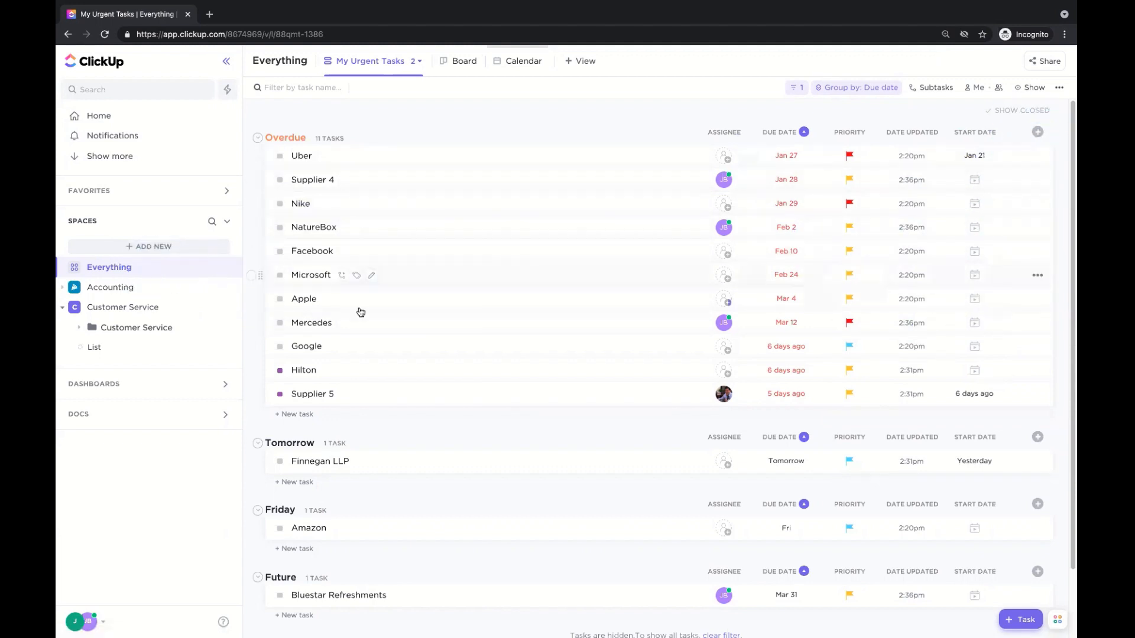
# Collapse the Customer Service Space in the Spaces hierarchy
pyautogui.click(143, 285)
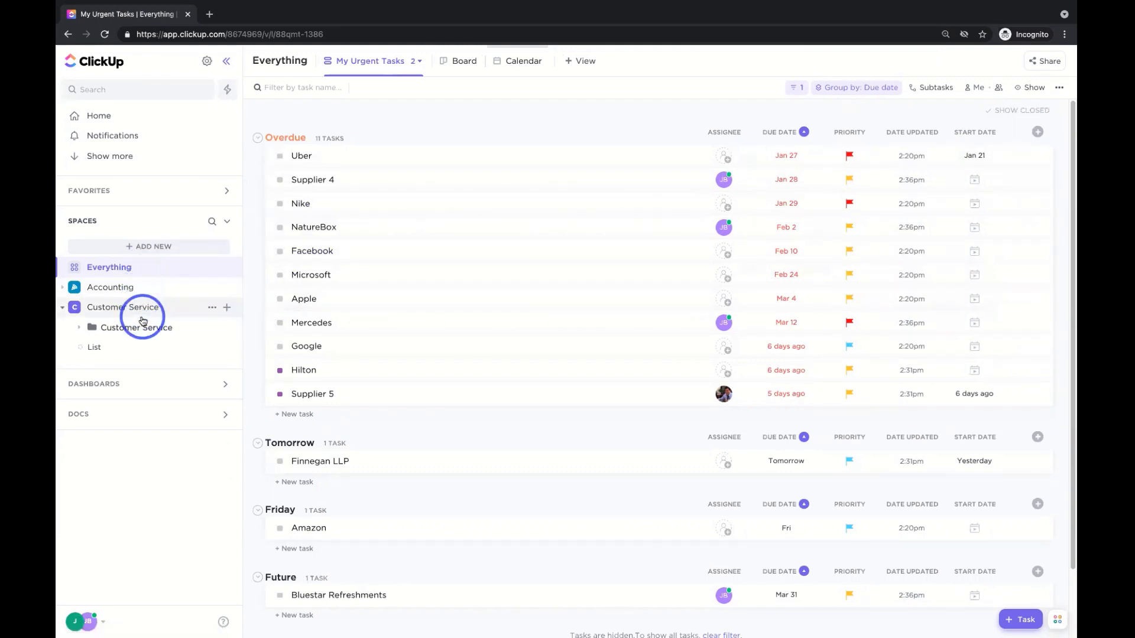
pyautogui.click(62, 307)
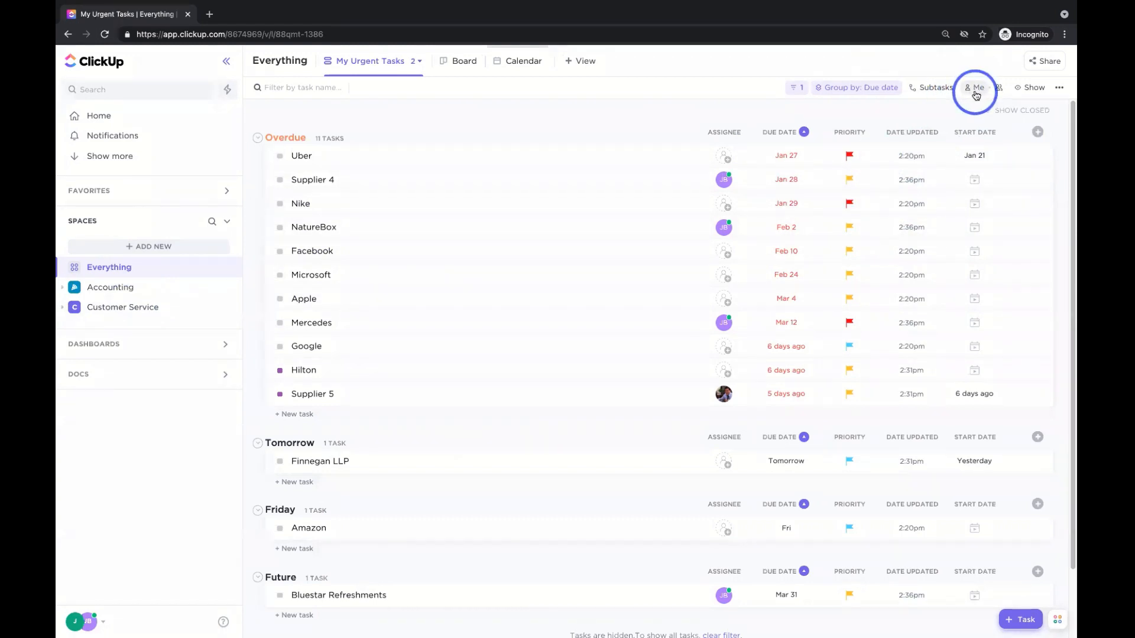
# Limit the list temporarily to tasks assigned to me, switching Me mode back off after viewing it
pyautogui.click(975, 89)
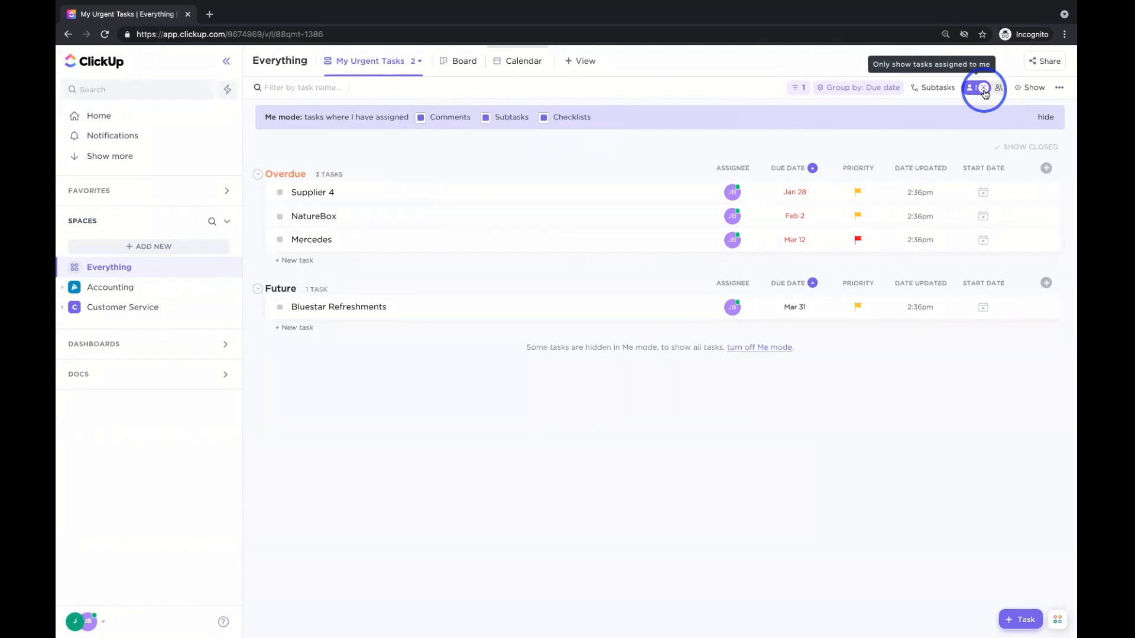
pyautogui.click(984, 90)
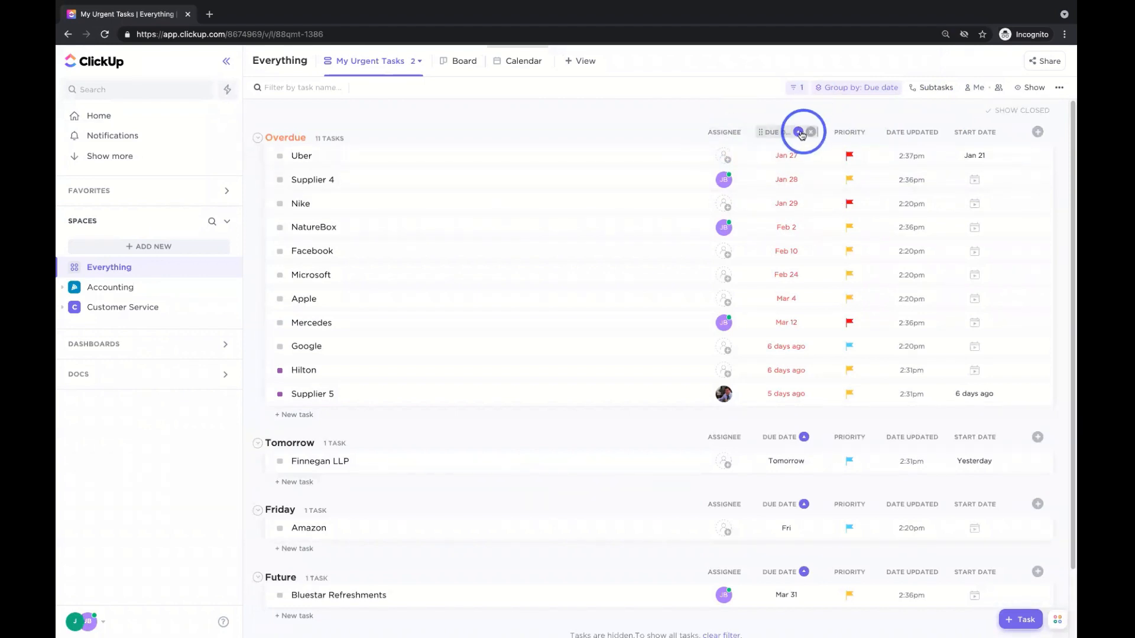
# Reverse the due date sort to show the latest dates first and group the tasks by Priority
pyautogui.click(799, 131)
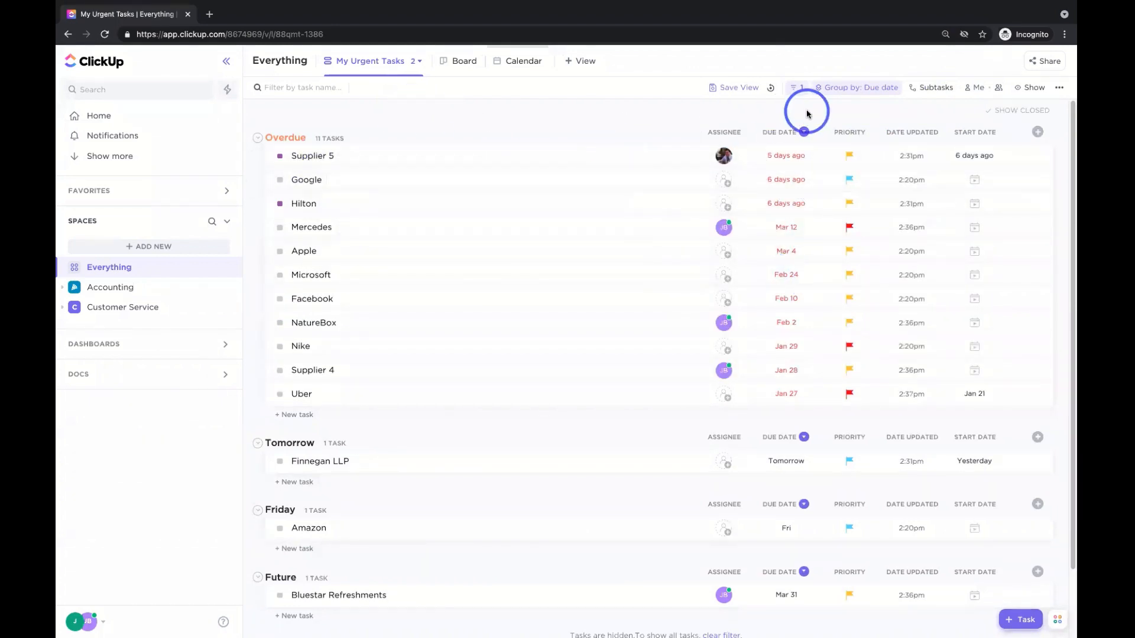
pyautogui.click(845, 89)
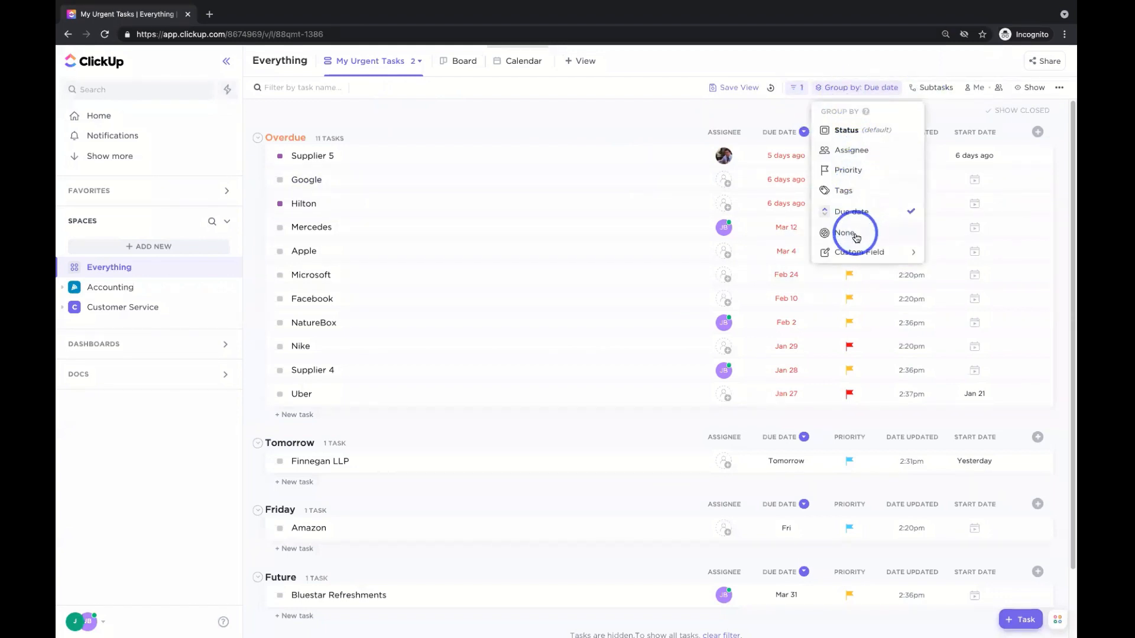
pyautogui.click(851, 170)
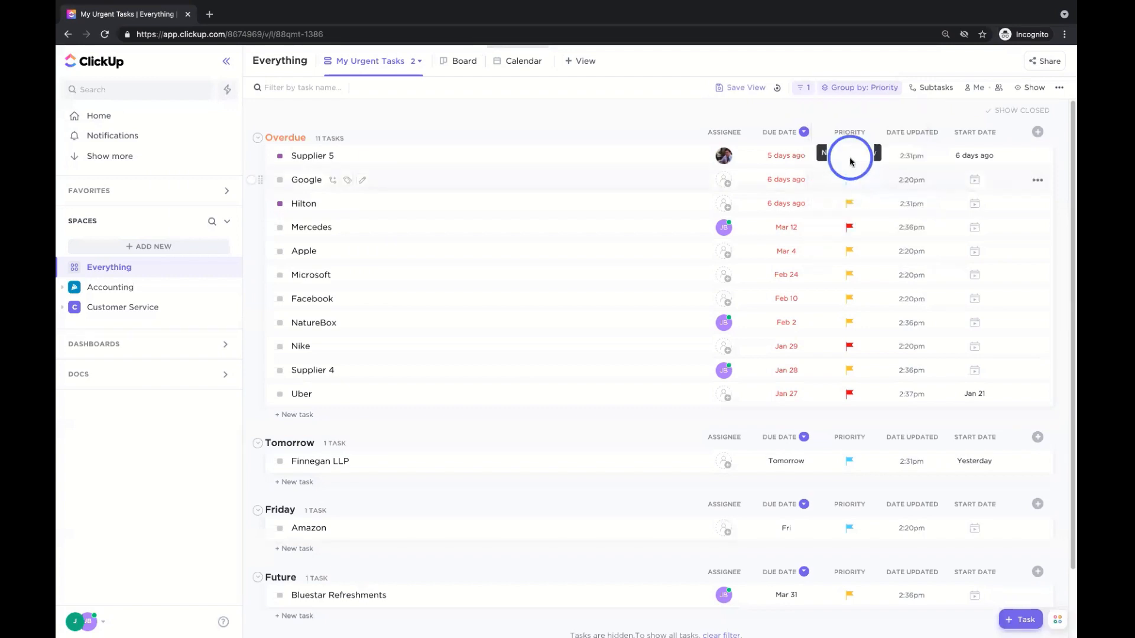
# Turn on Me mode for the My Urgent Tasks view and save the view layout for everyone
pyautogui.click(977, 87)
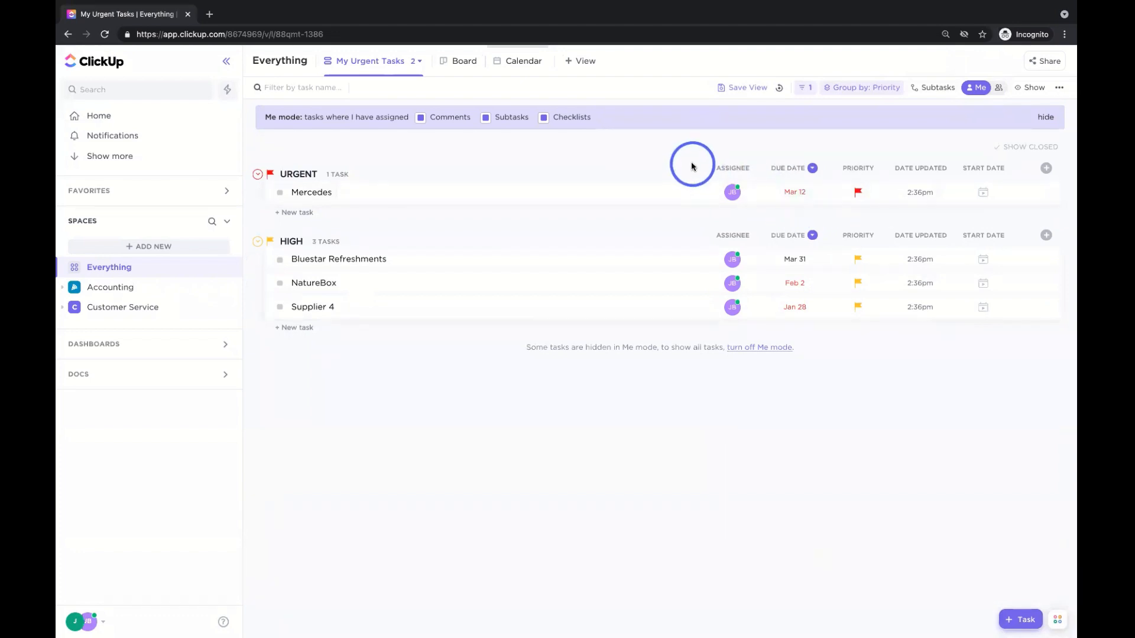
pyautogui.click(753, 89)
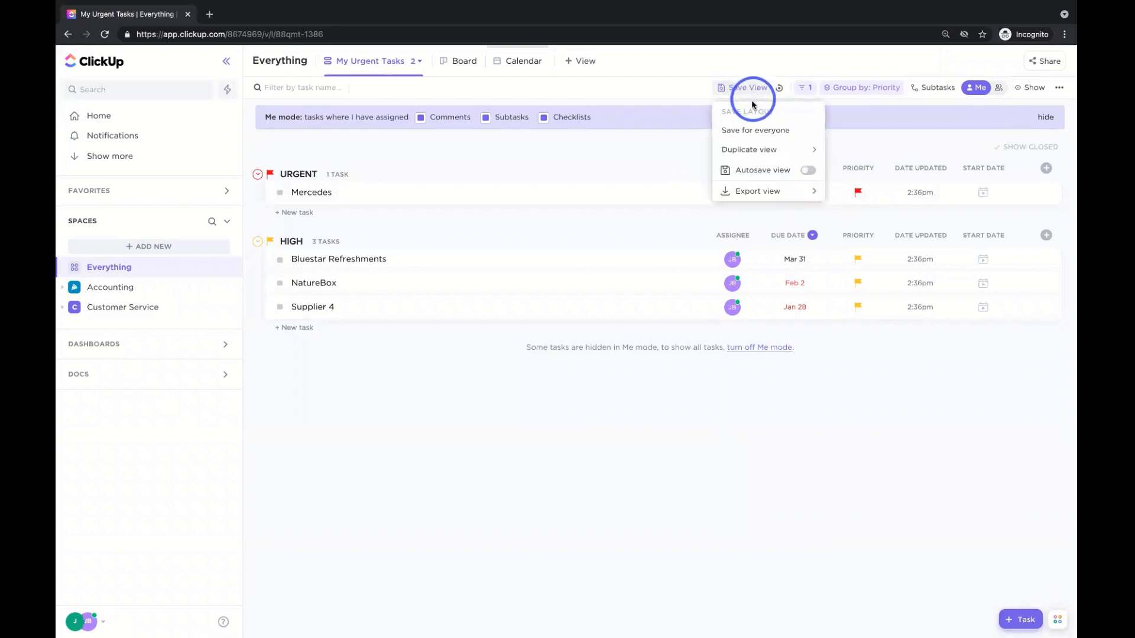
pyautogui.click(747, 131)
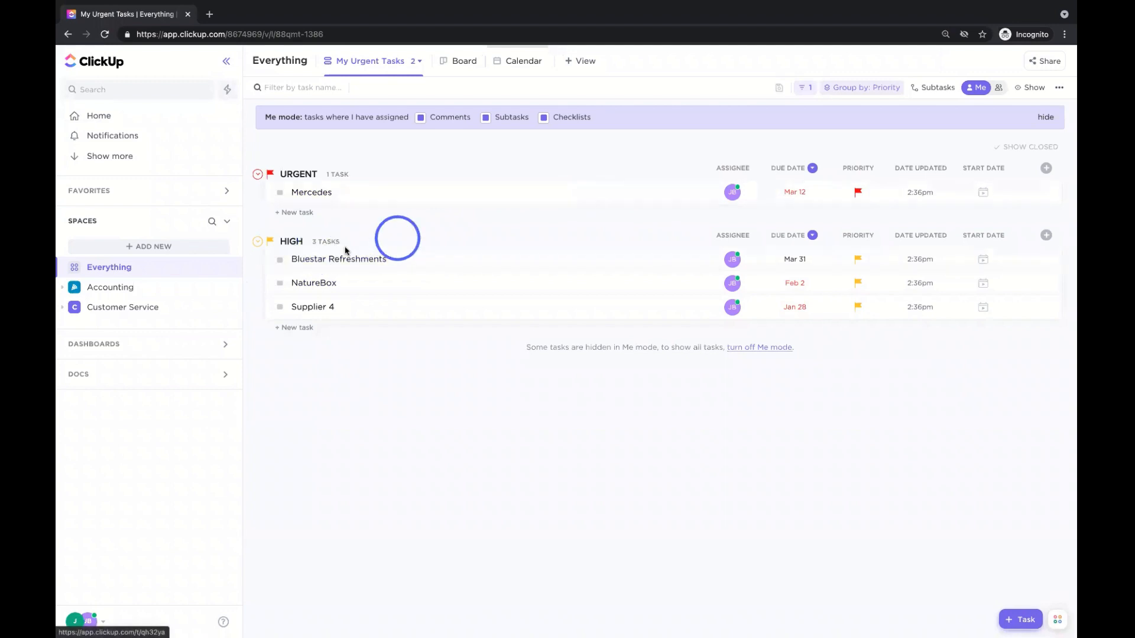
# Add the My Urgent Tasks view to Favorites under its own name and expand the Favorites section
pyautogui.click(416, 61)
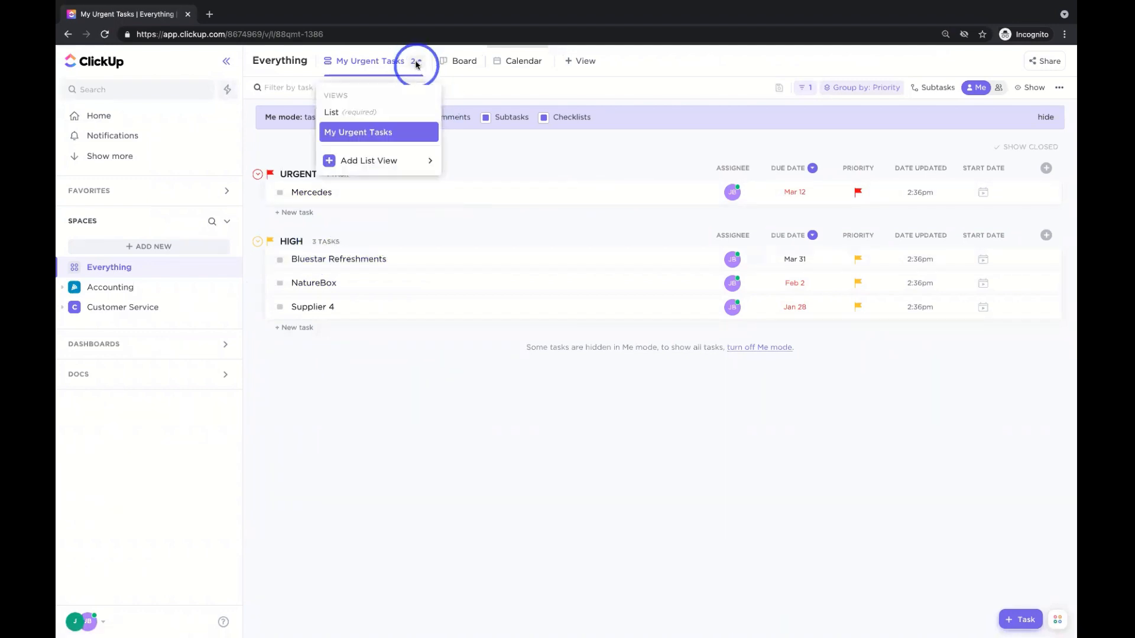
pyautogui.click(426, 134)
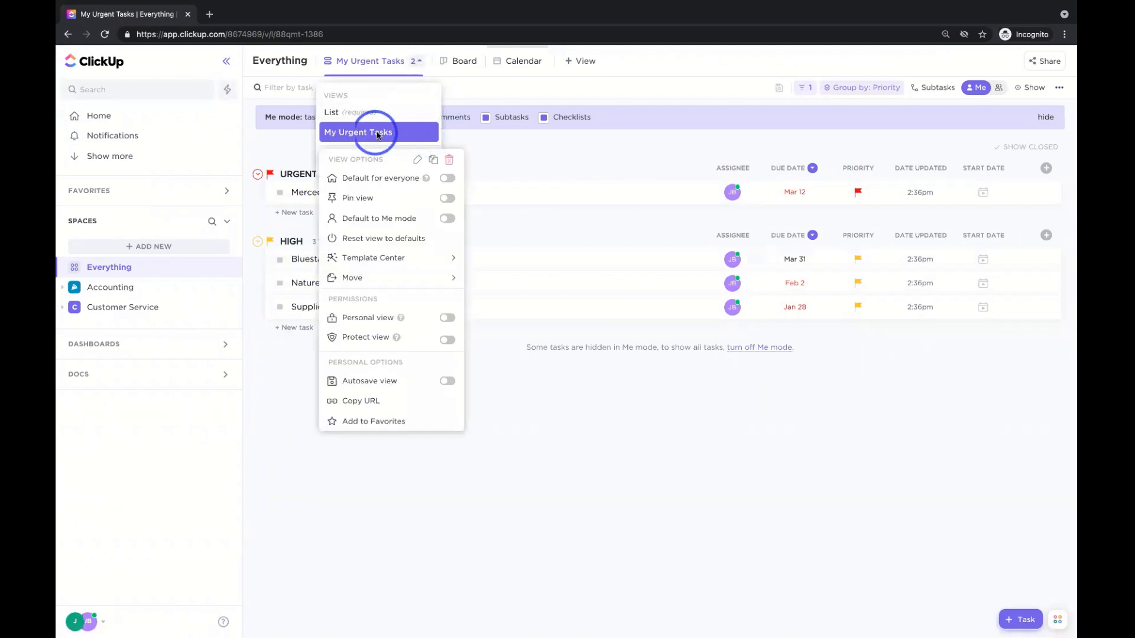
pyautogui.click(372, 425)
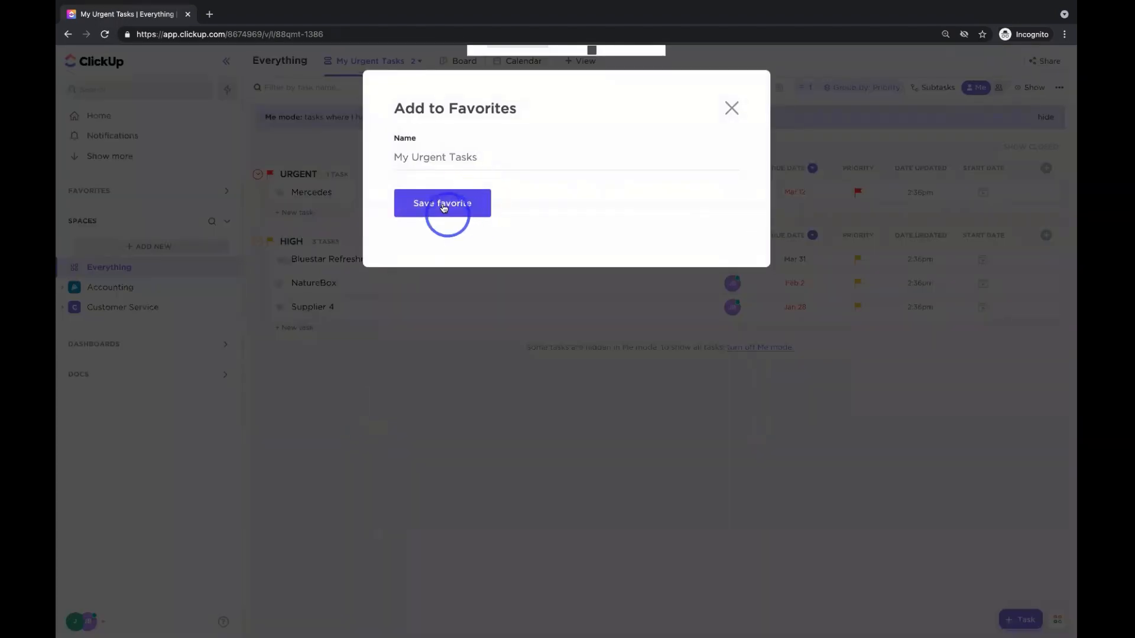
pyautogui.click(445, 205)
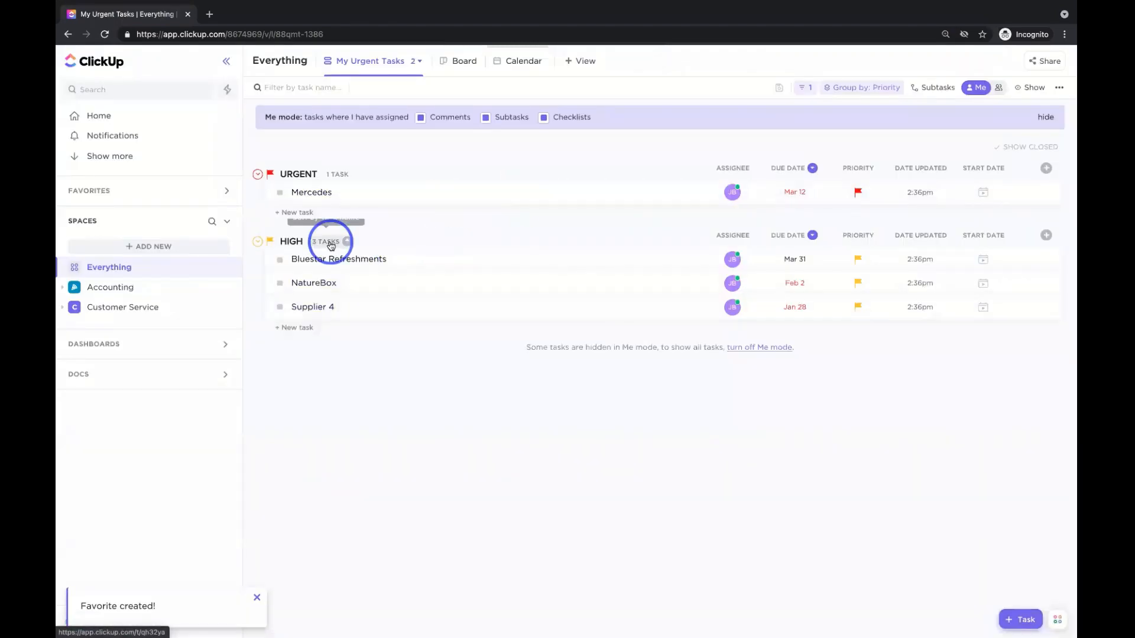
pyautogui.click(131, 194)
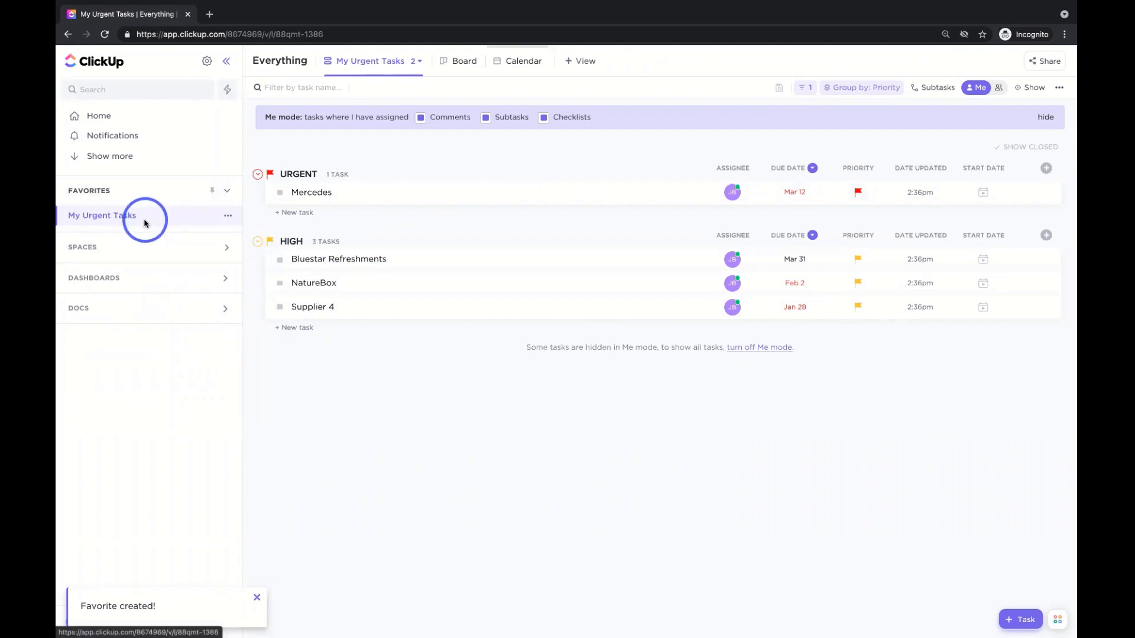
# Pin the My Urgent Tasks view at the Everything level
pyautogui.click(421, 62)
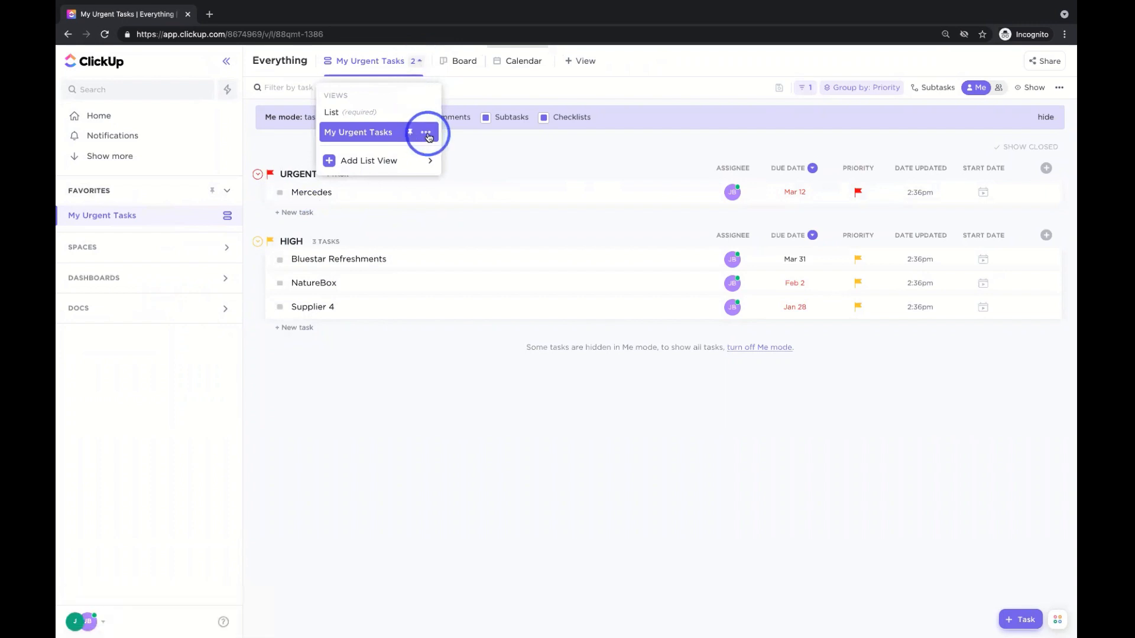
pyautogui.click(429, 137)
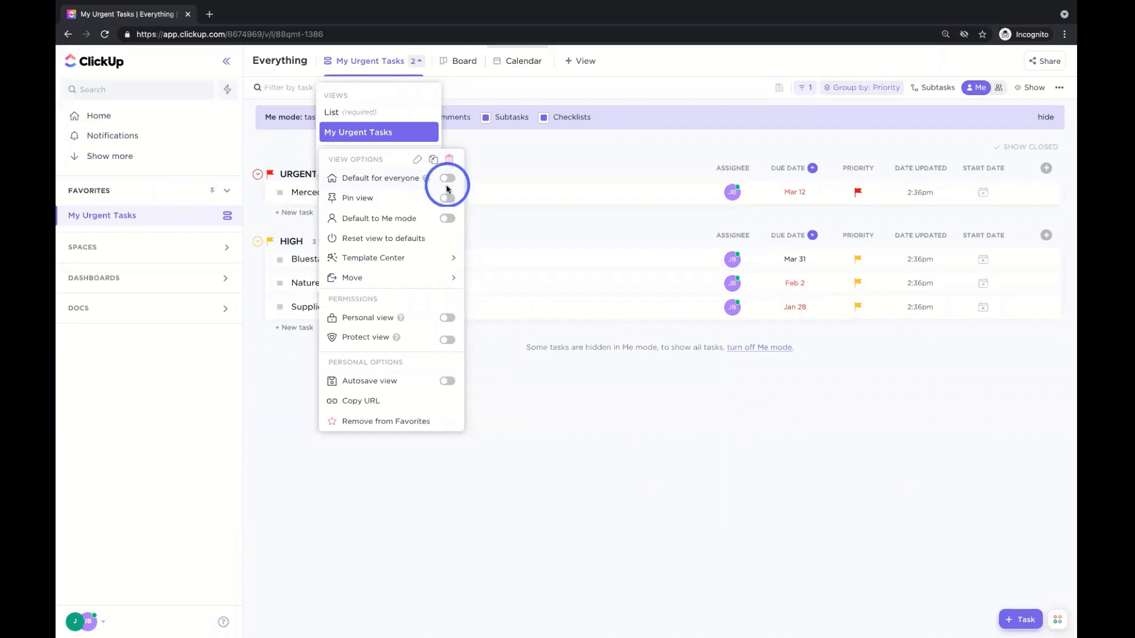
pyautogui.click(447, 199)
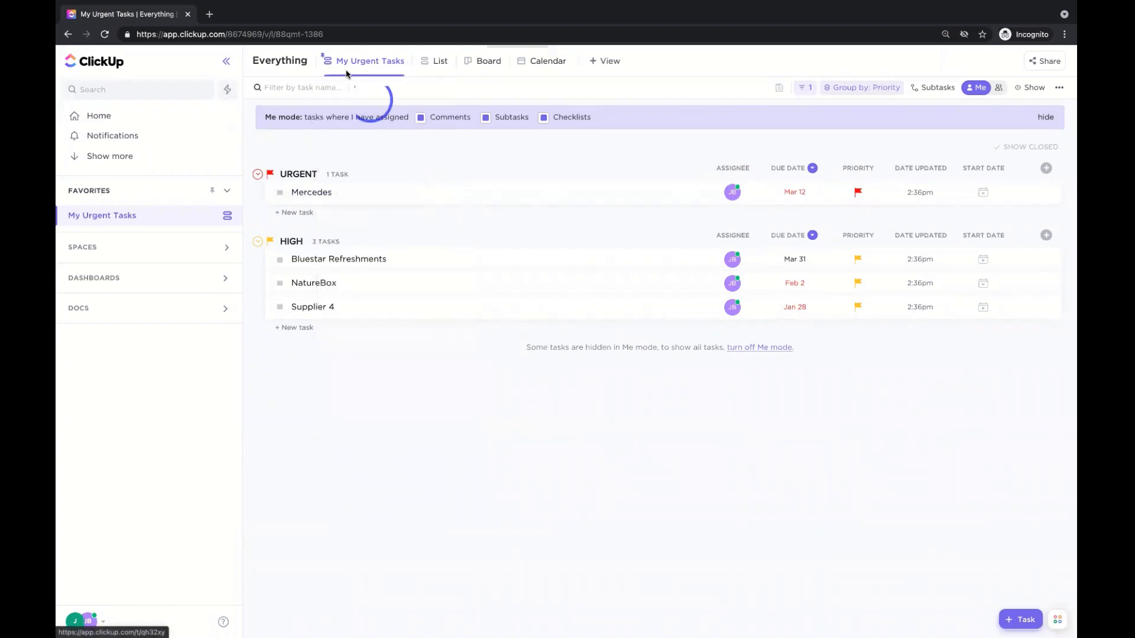
# Try to enable Protect view and Personal view for My Urgent Tasks, and close its view options
pyautogui.click(404, 61)
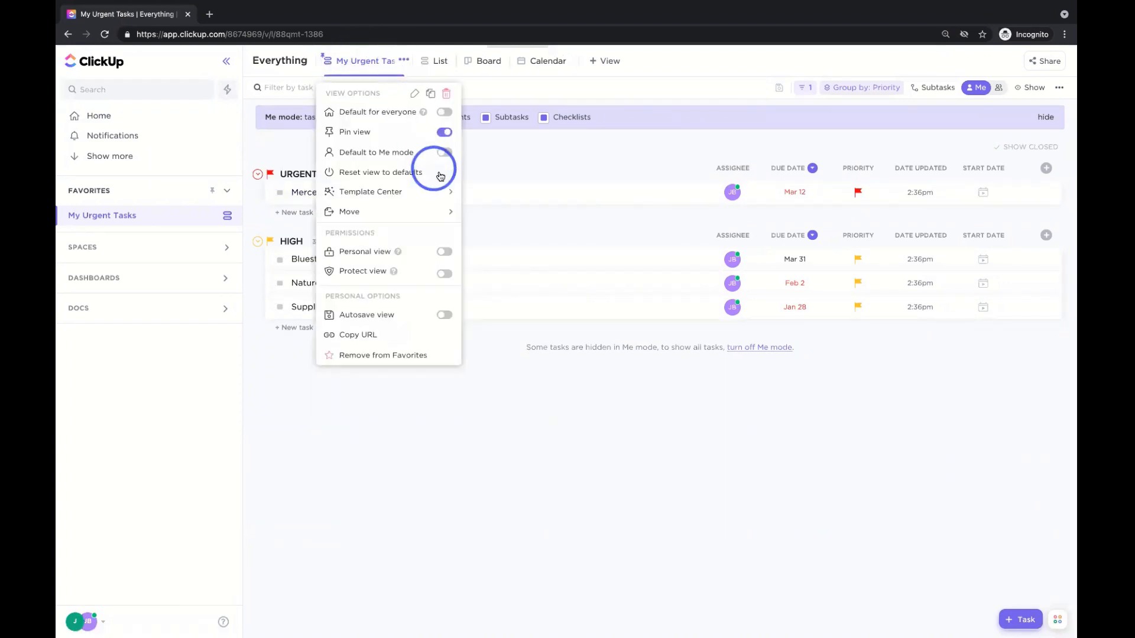
pyautogui.click(440, 278)
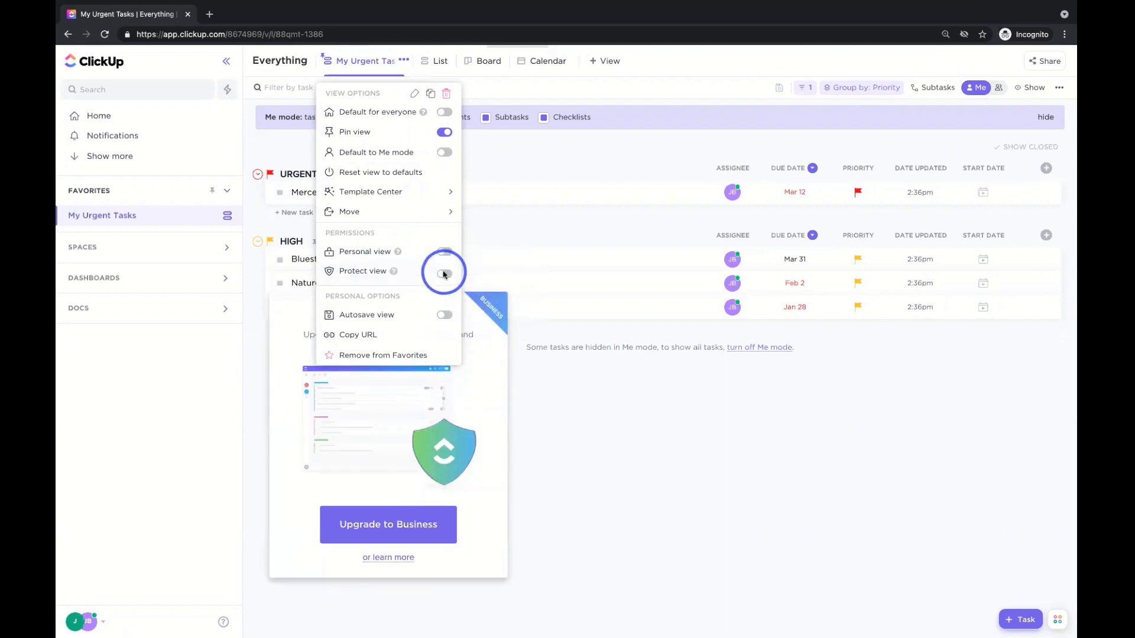
pyautogui.click(489, 241)
pyautogui.click(484, 197)
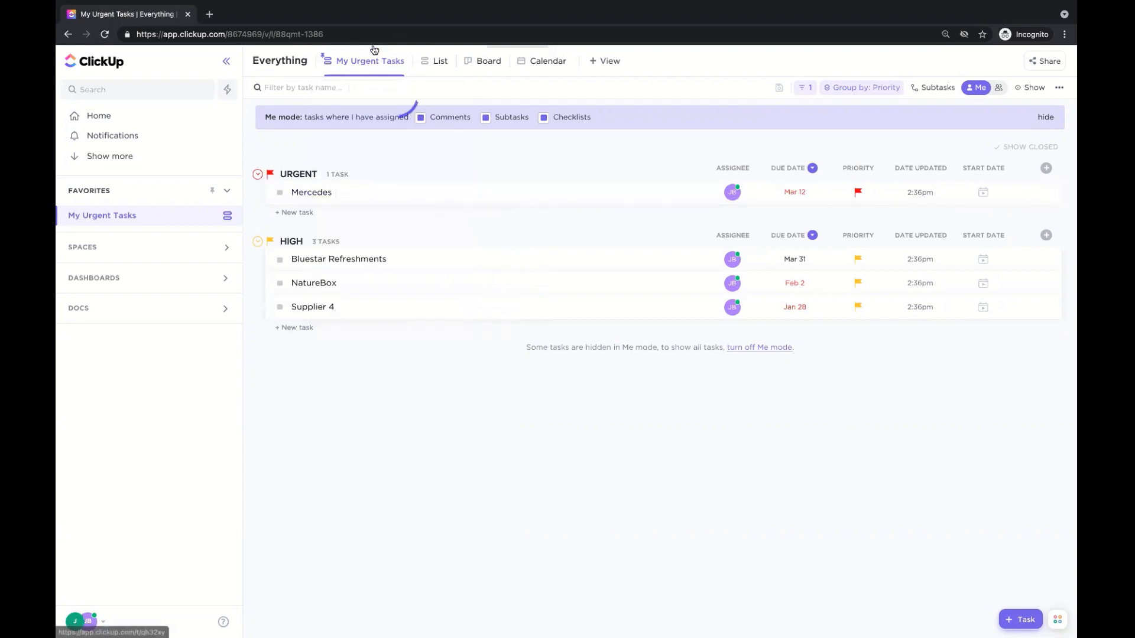
pyautogui.click(406, 61)
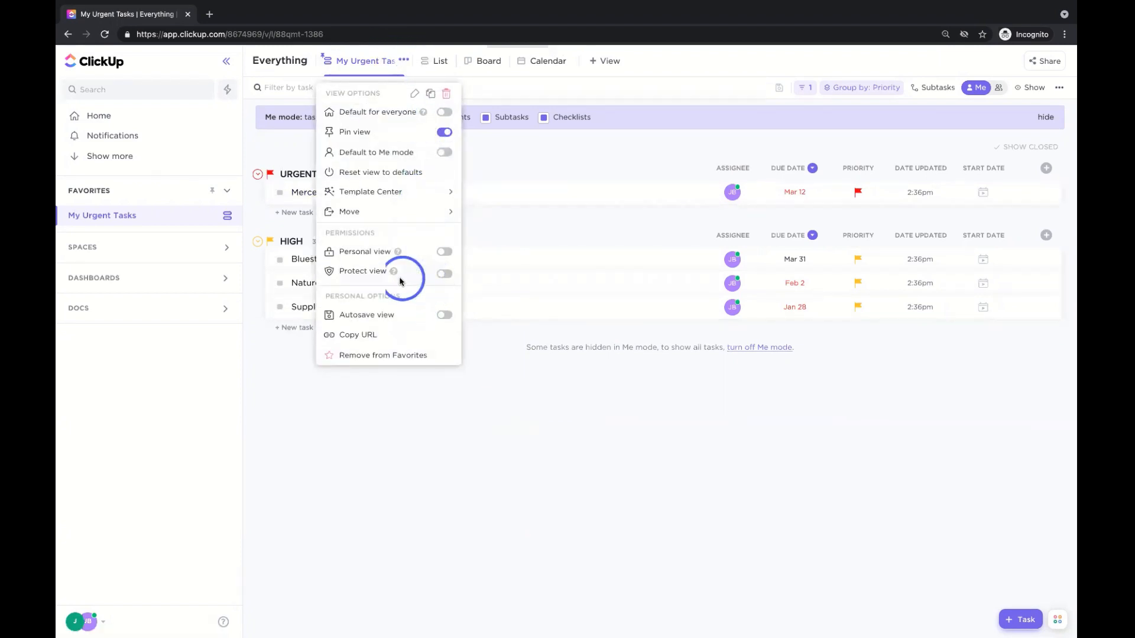
pyautogui.click(441, 252)
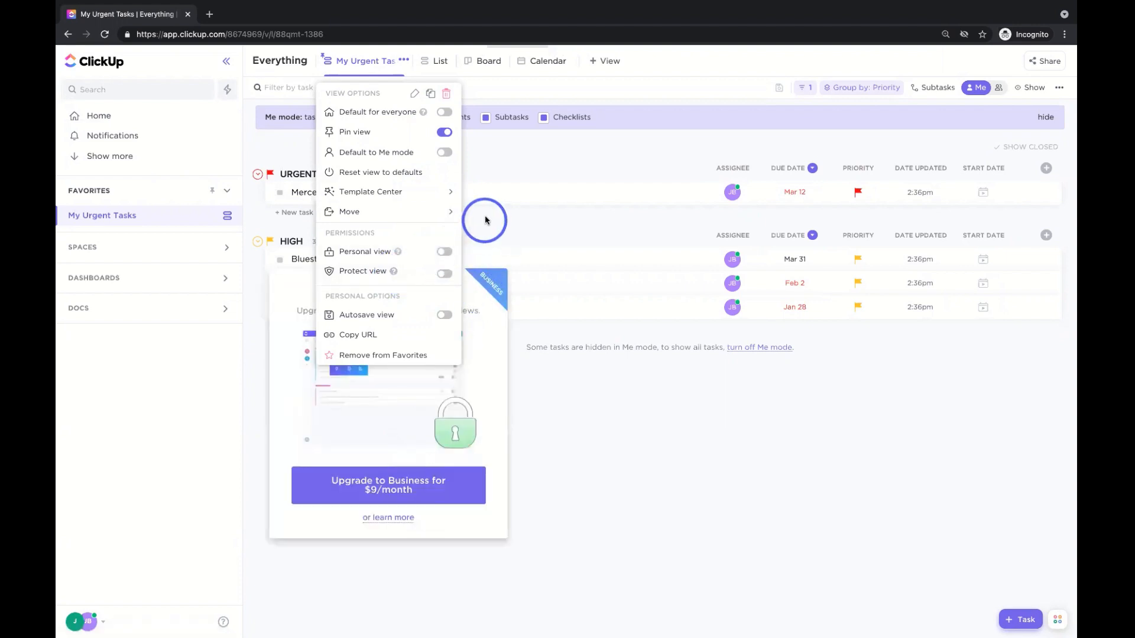
pyautogui.click(485, 220)
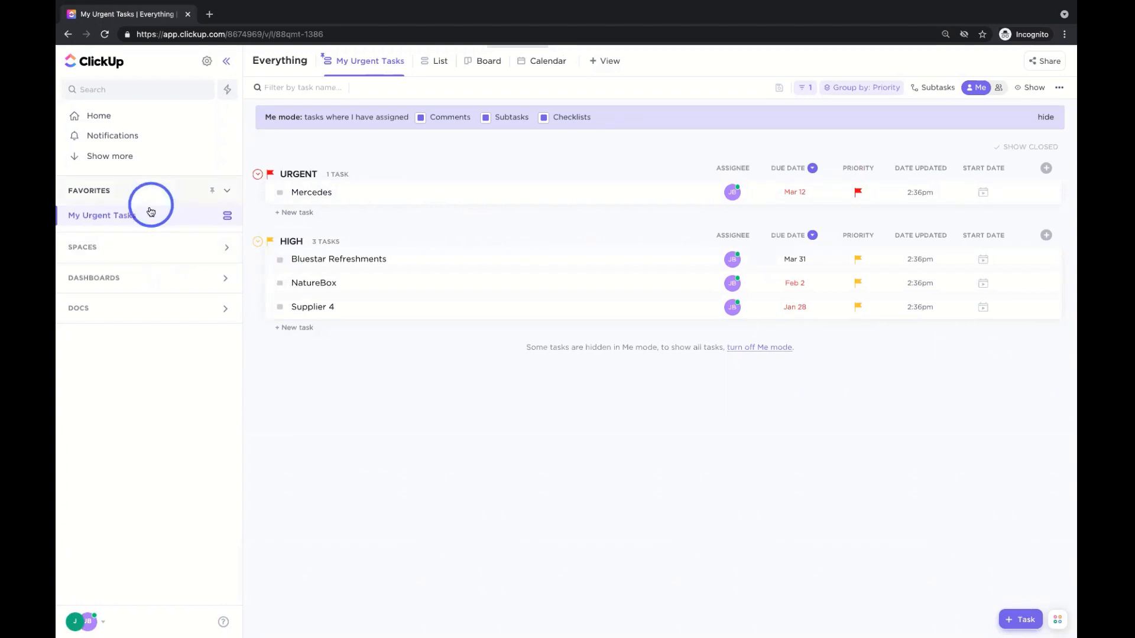
# View the Accounts Payable list in the Accounting Space and return to My Urgent Tasks through Favorites
pyautogui.click(124, 249)
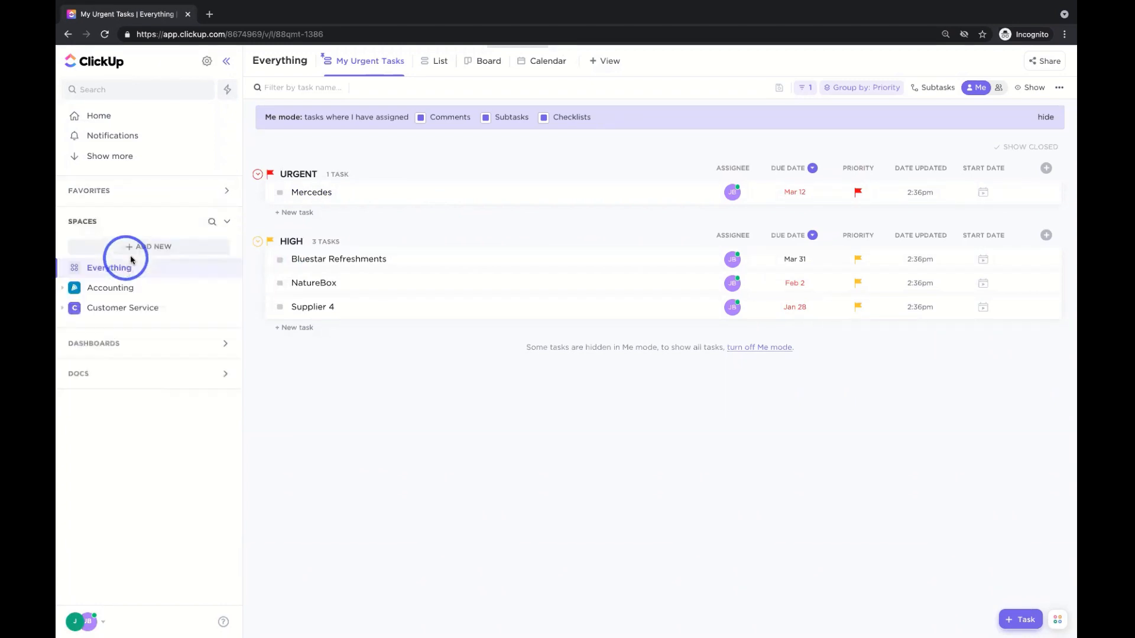
pyautogui.click(127, 295)
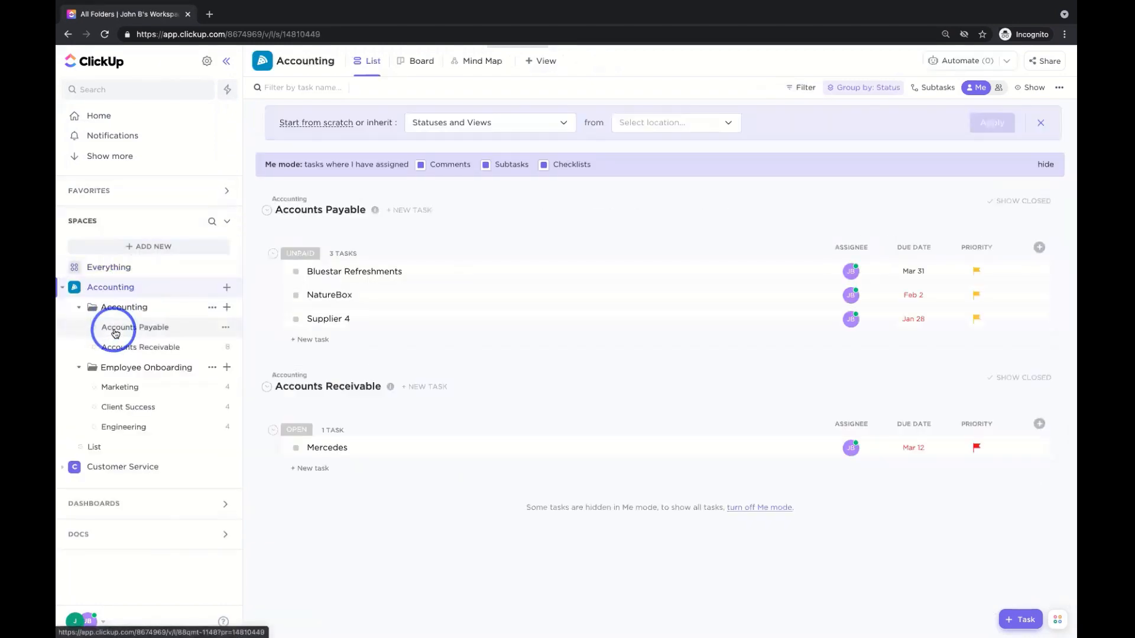
pyautogui.click(121, 327)
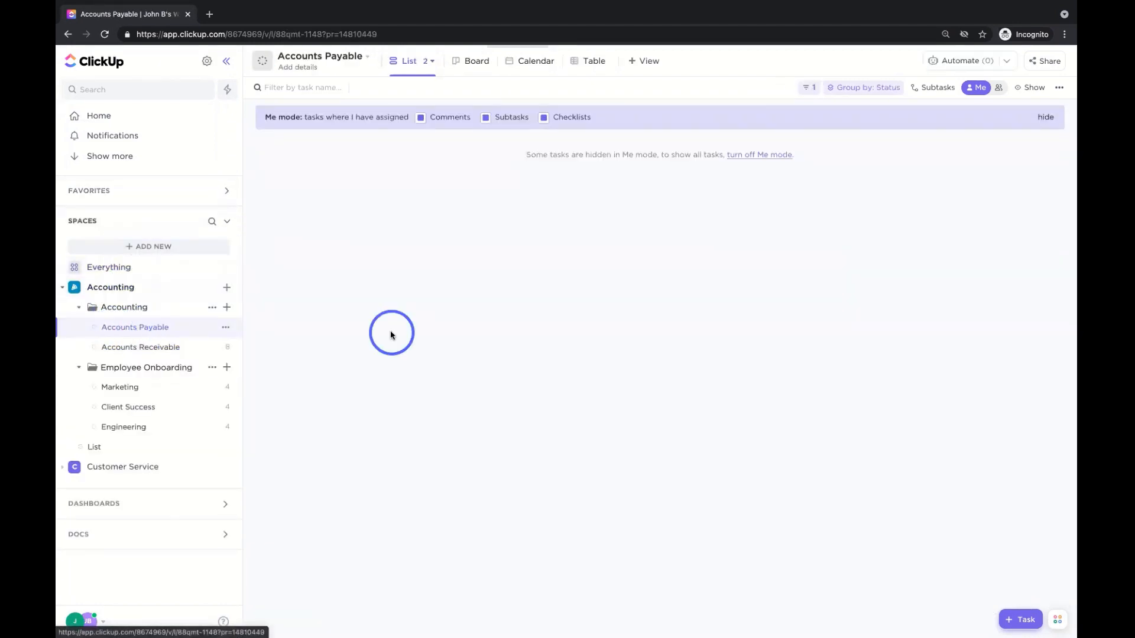
pyautogui.click(113, 194)
pyautogui.click(114, 215)
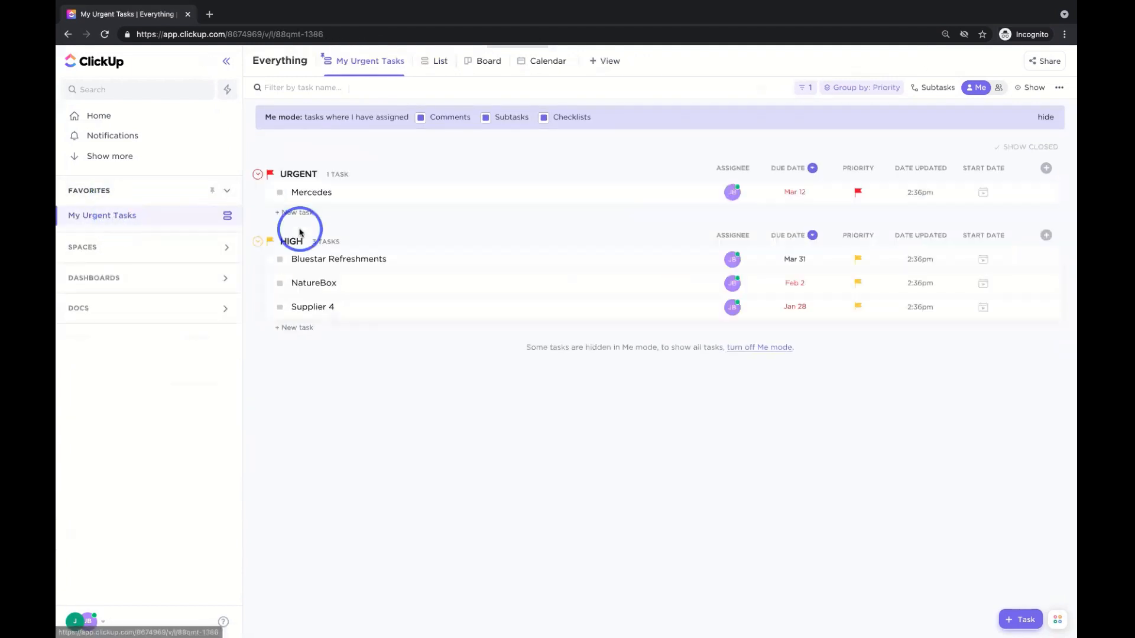
# Open the Marketing list in the Employee Onboarding folder and turn off Me mode to show all tasks
pyautogui.click(119, 247)
pyautogui.click(129, 387)
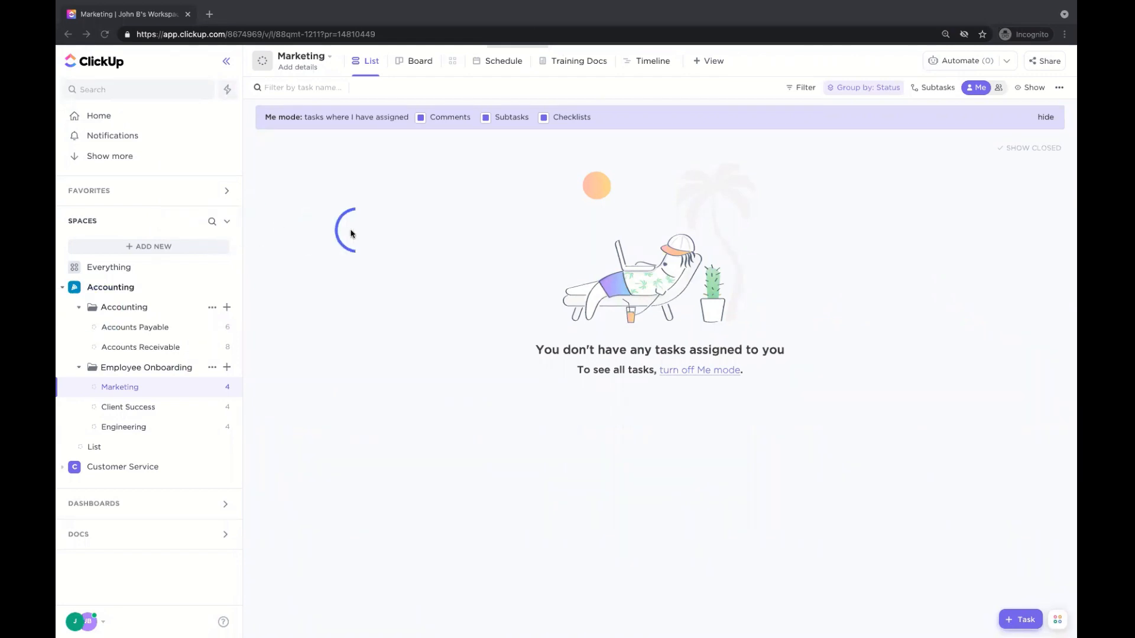
pyautogui.click(983, 89)
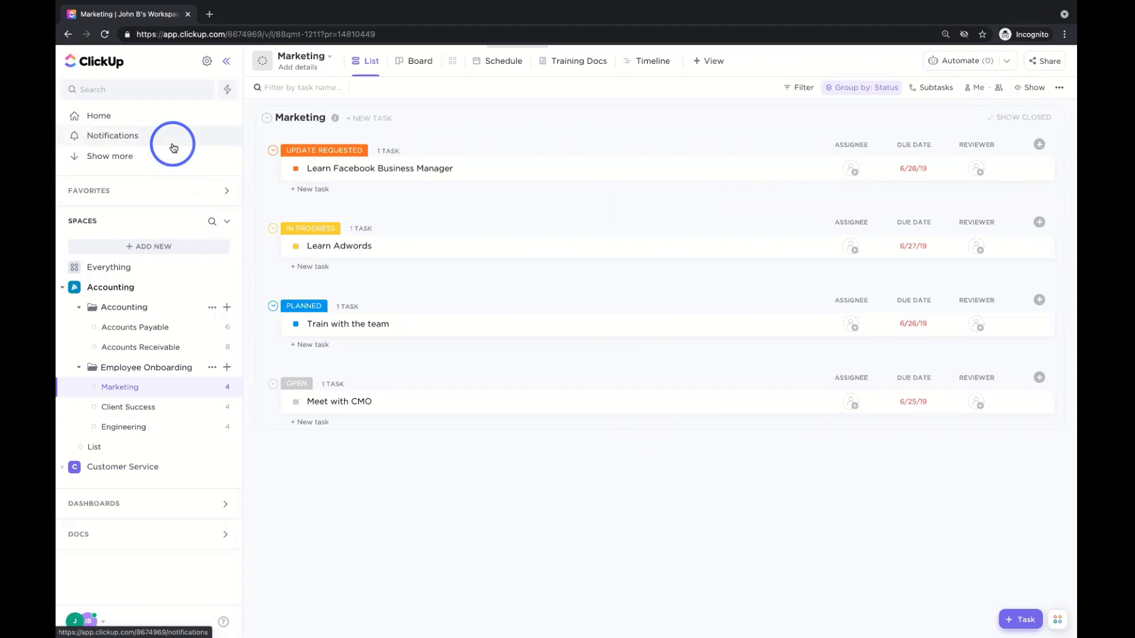
# Go to Home and expand the Overdue and Next groups of the My Work to-do list
pyautogui.click(99, 116)
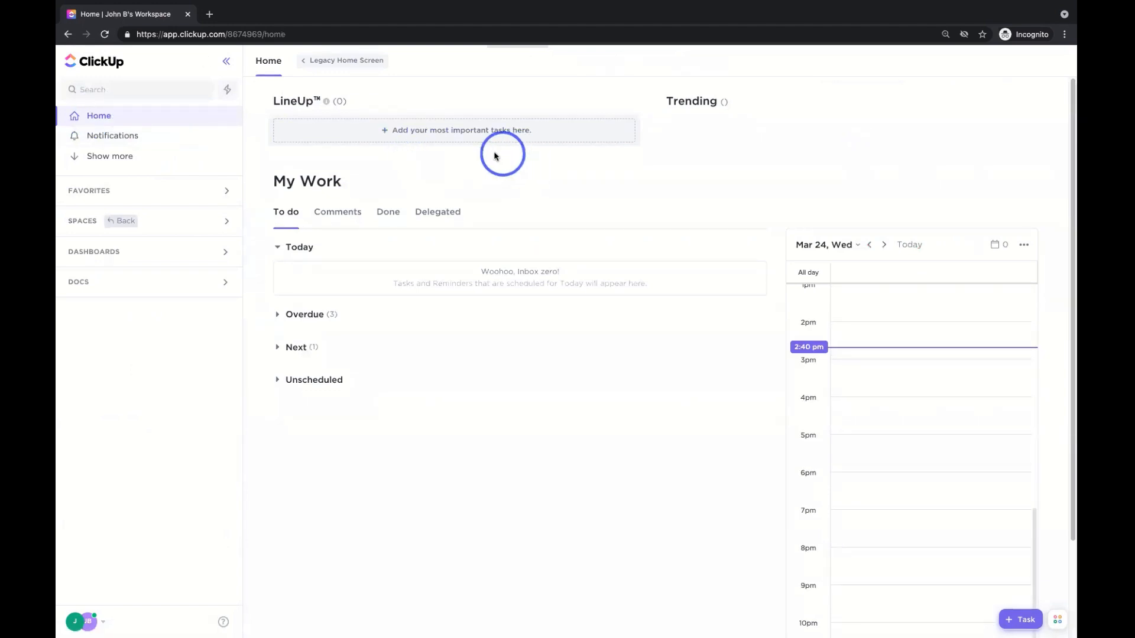
pyautogui.click(314, 316)
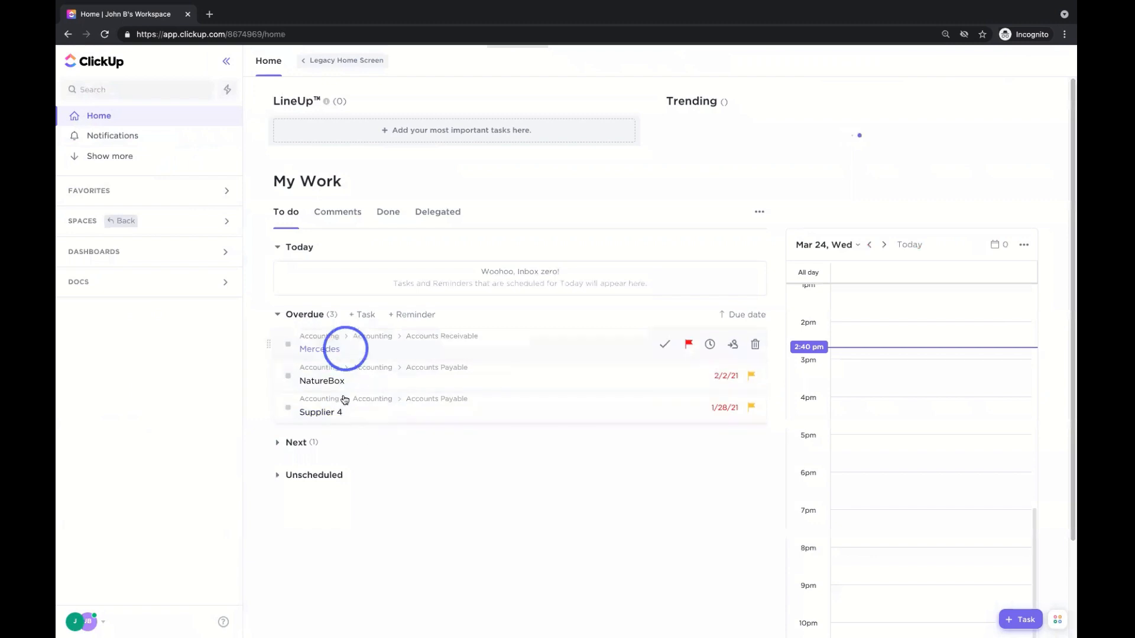
pyautogui.click(307, 439)
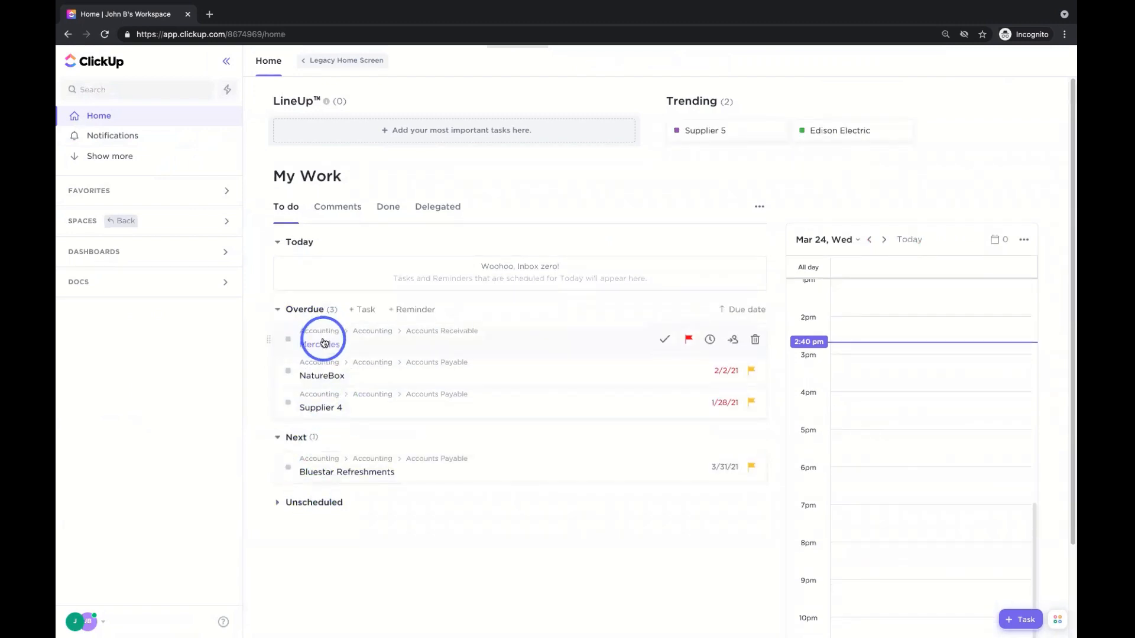
# Move the overdue Mercedes and NatureBox tasks to Today and schedule Mercedes on the calendar from 4:00 pm to 7:00 pm
pyautogui.moveTo(325, 343); pyautogui.dragTo(336, 267)
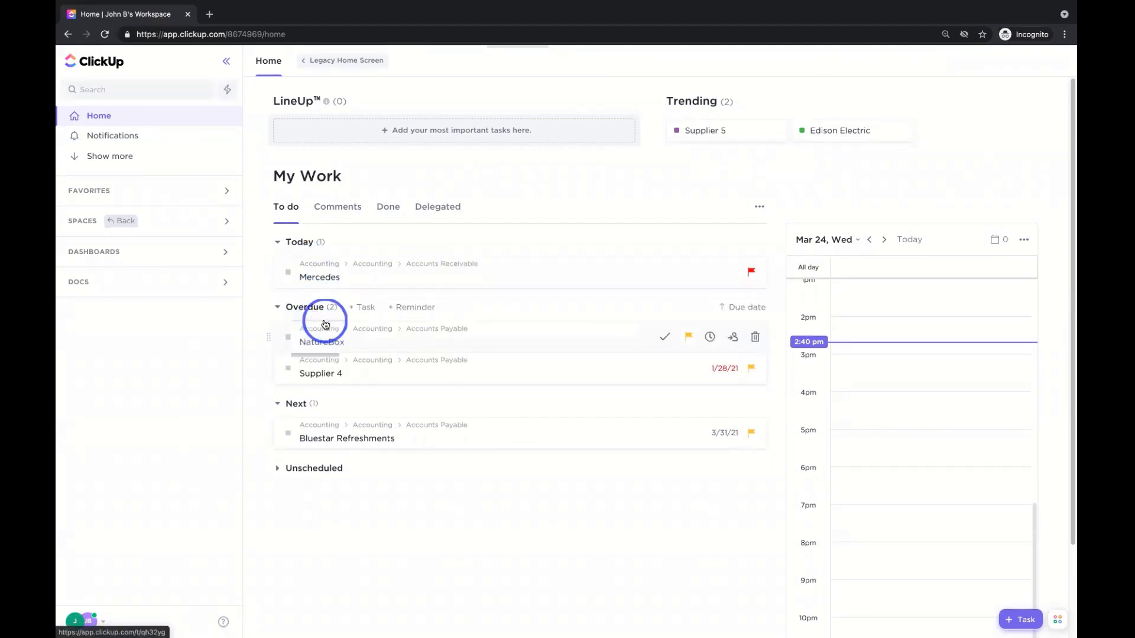
pyautogui.moveTo(325, 324); pyautogui.dragTo(319, 289)
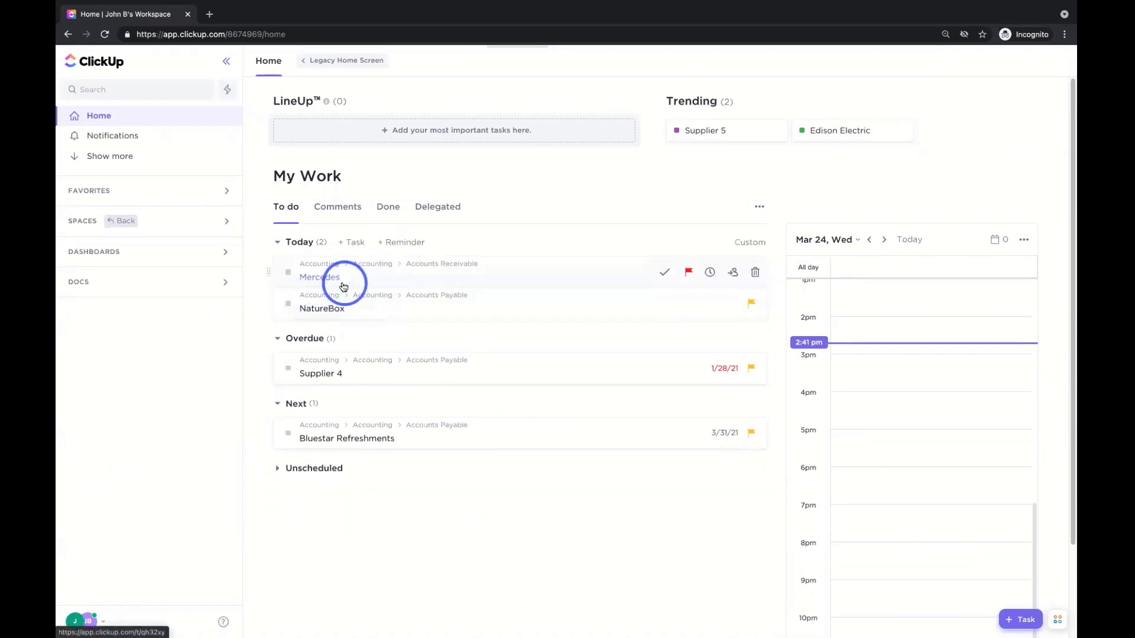
pyautogui.moveTo(339, 278); pyautogui.dragTo(861, 510)
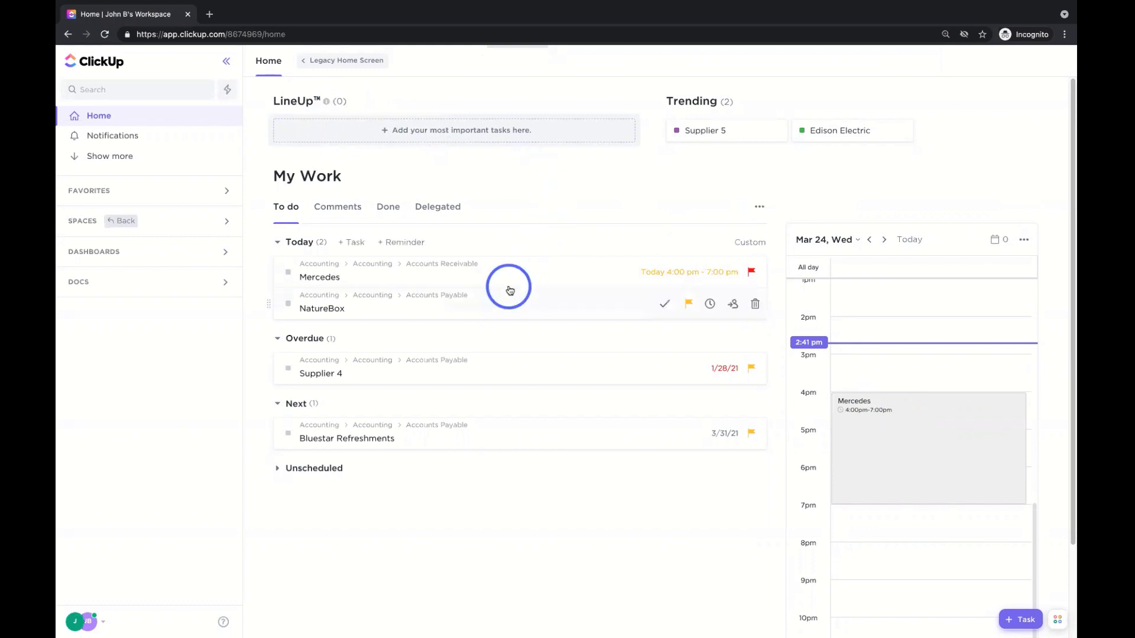
# Add the Mercedes and NatureBox tasks to LineUp as the most important tasks
pyautogui.moveTo(427, 278); pyautogui.dragTo(414, 137)
pyautogui.moveTo(362, 298); pyautogui.dragTo(307, 129)
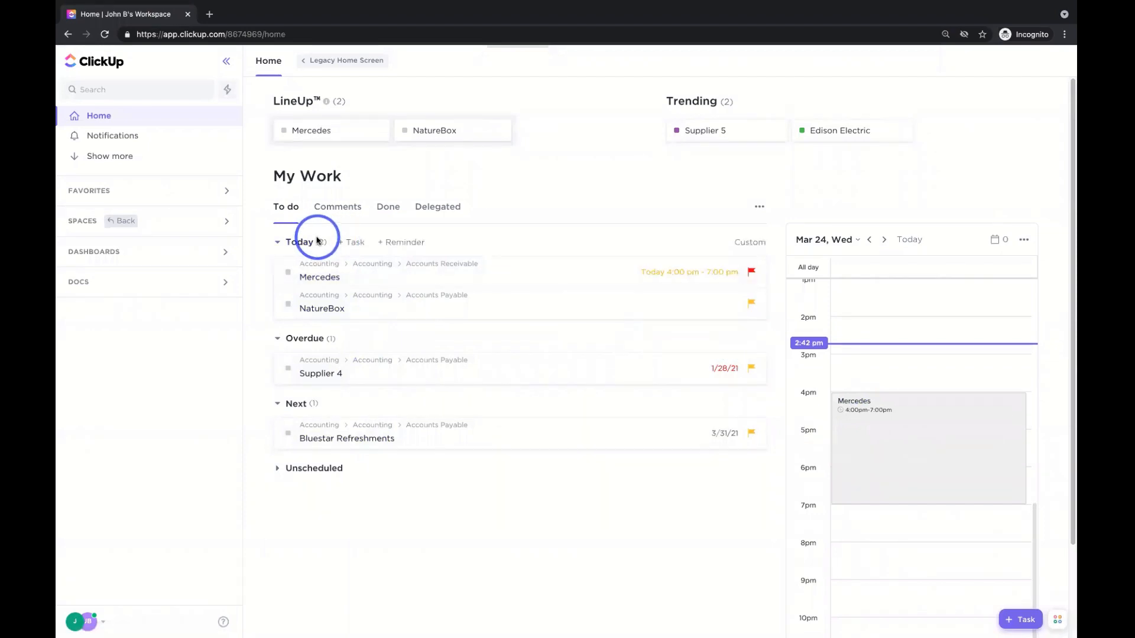
# Check the new and cleared notifications
pyautogui.click(115, 138)
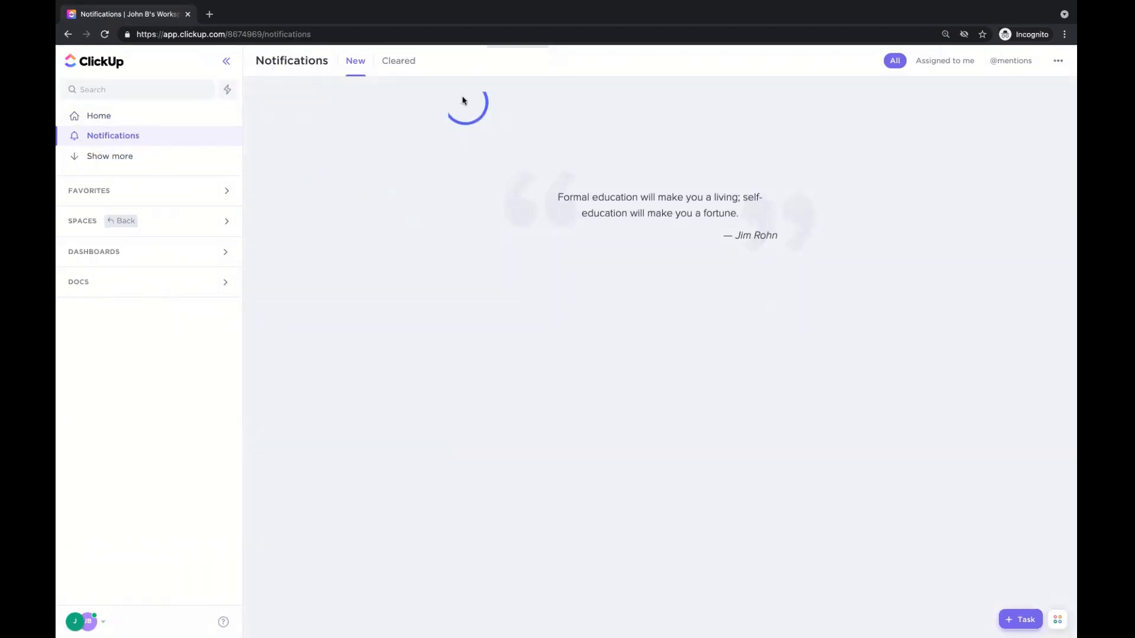
pyautogui.click(402, 61)
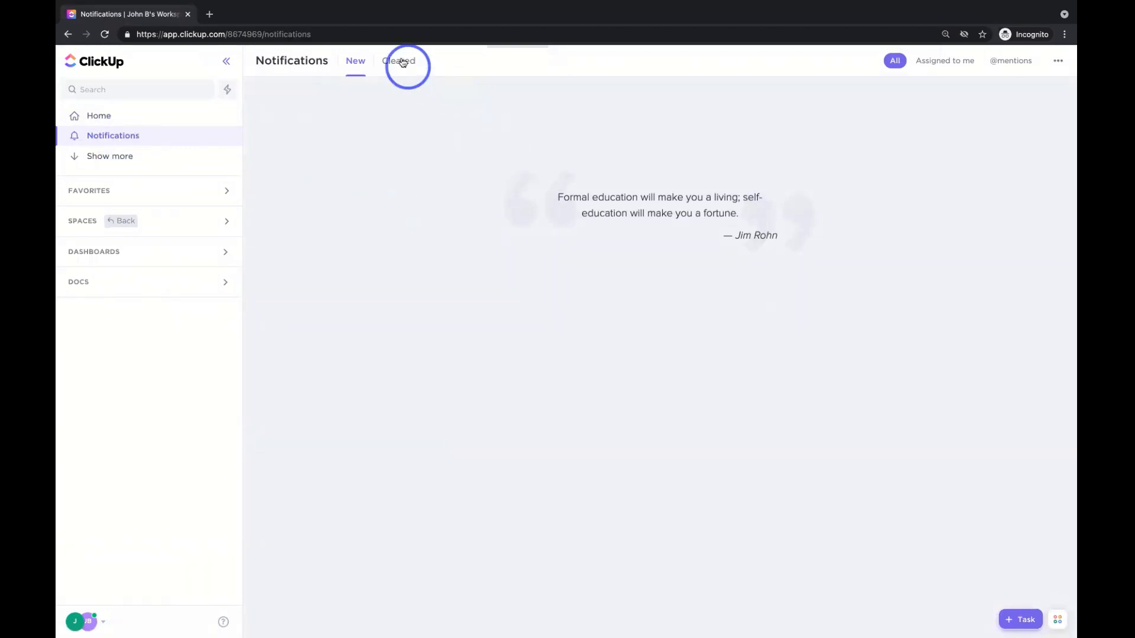
pyautogui.click(345, 63)
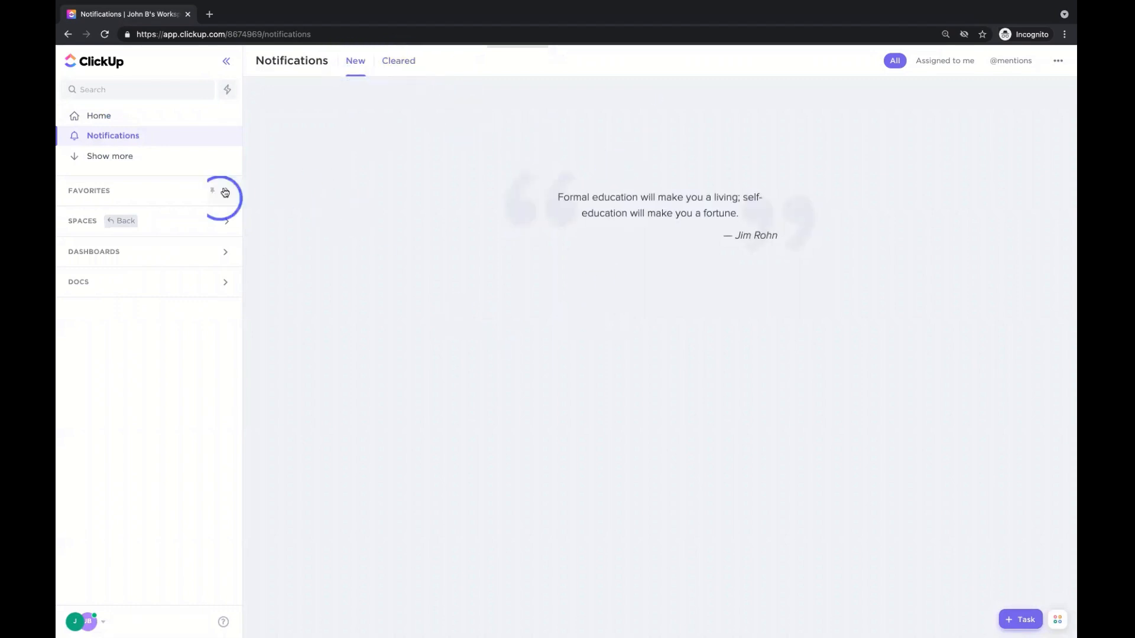
# Show the hidden main entries of the sidebar and open the My Urgent Tasks view from Favorites
pyautogui.click(121, 162)
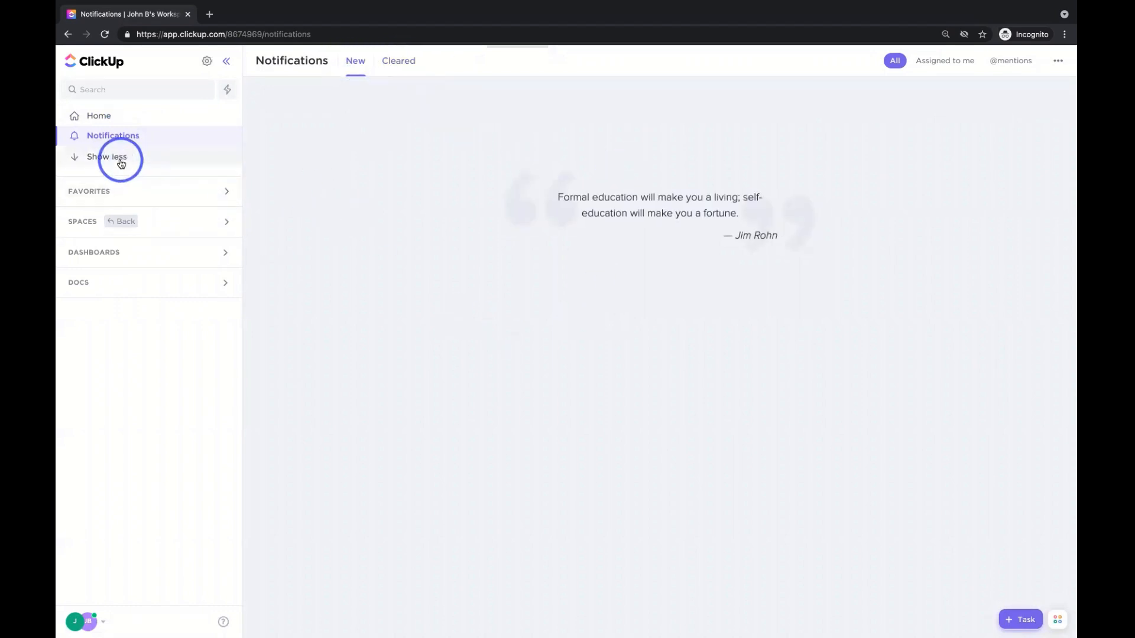
pyautogui.click(130, 116)
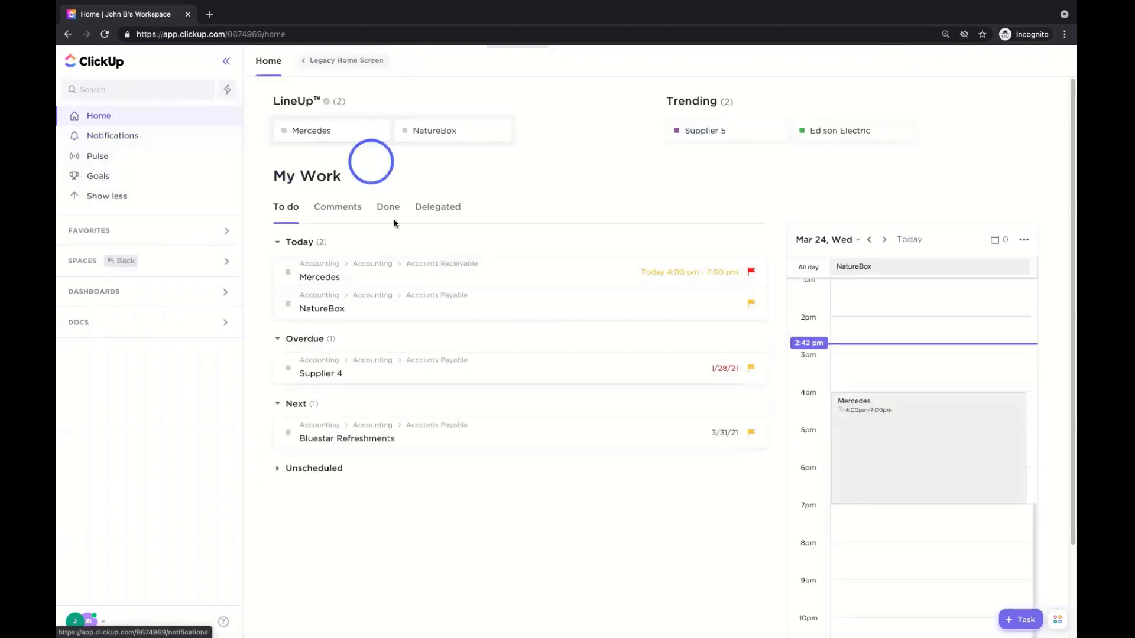
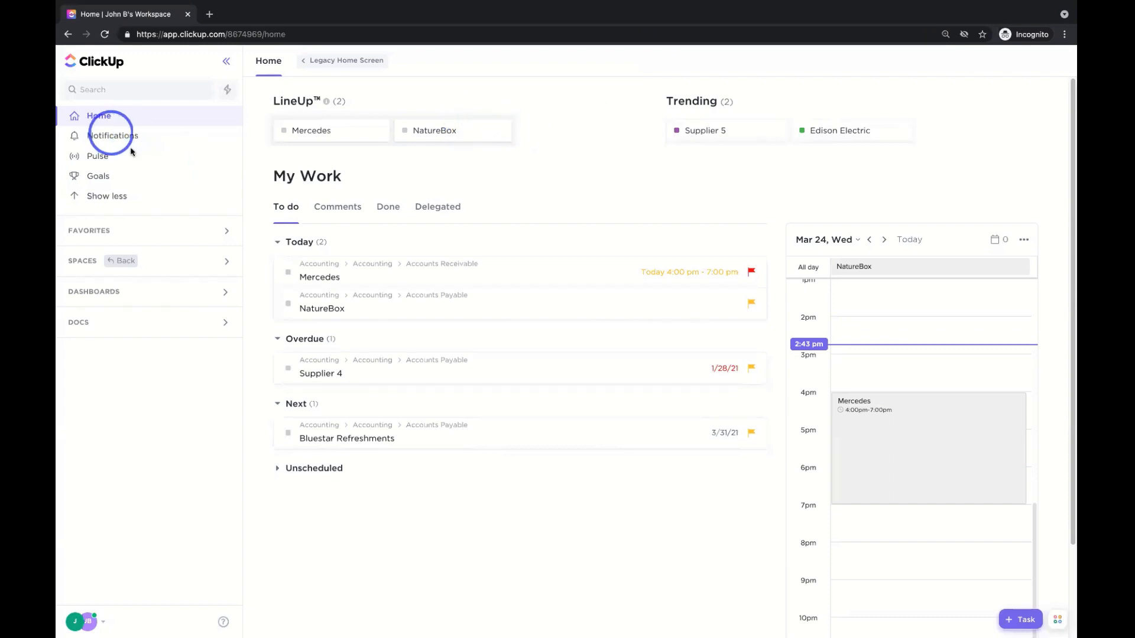
pyautogui.click(95, 260)
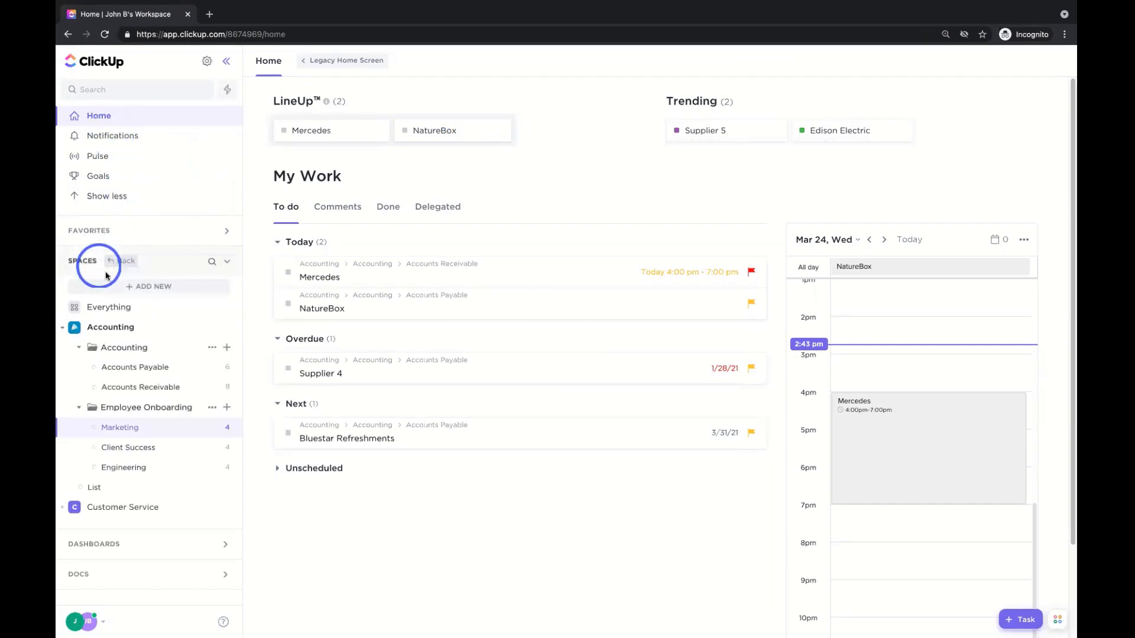
pyautogui.click(101, 231)
pyautogui.click(106, 258)
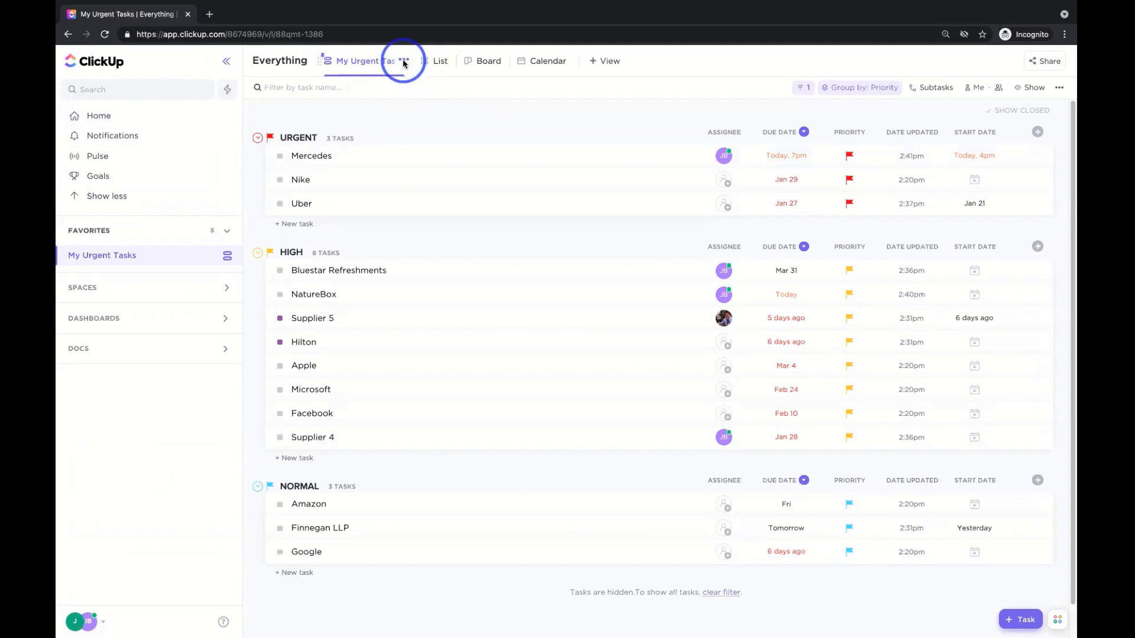
# Read the Personal Views help article from the options of the My Urgent Tasks view and return to the view
pyautogui.click(404, 63)
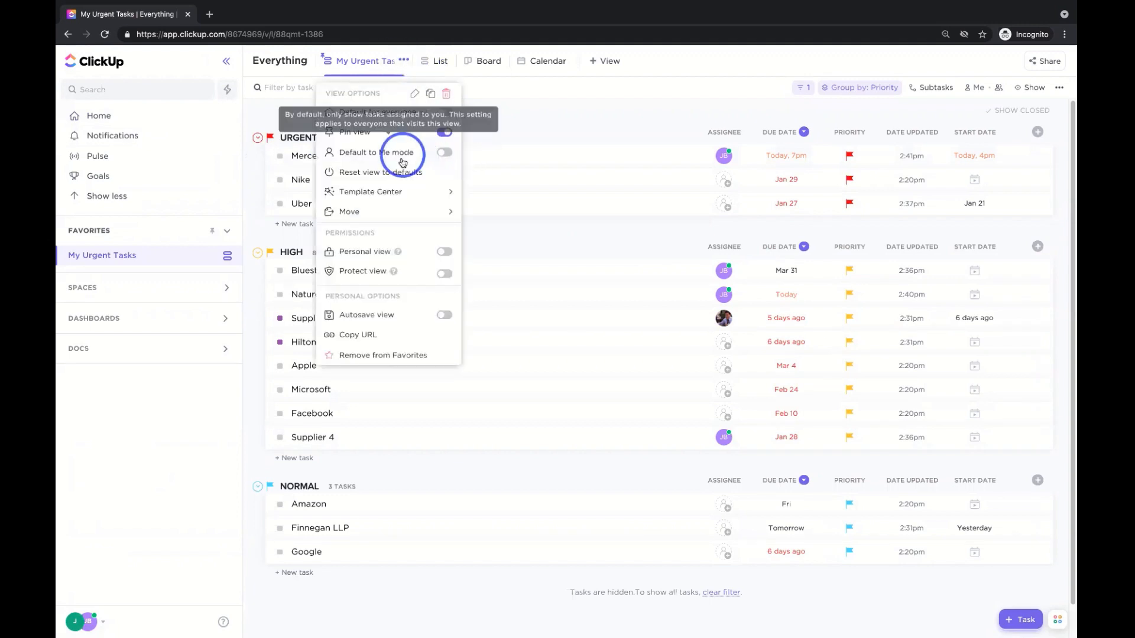
pyautogui.click(396, 253)
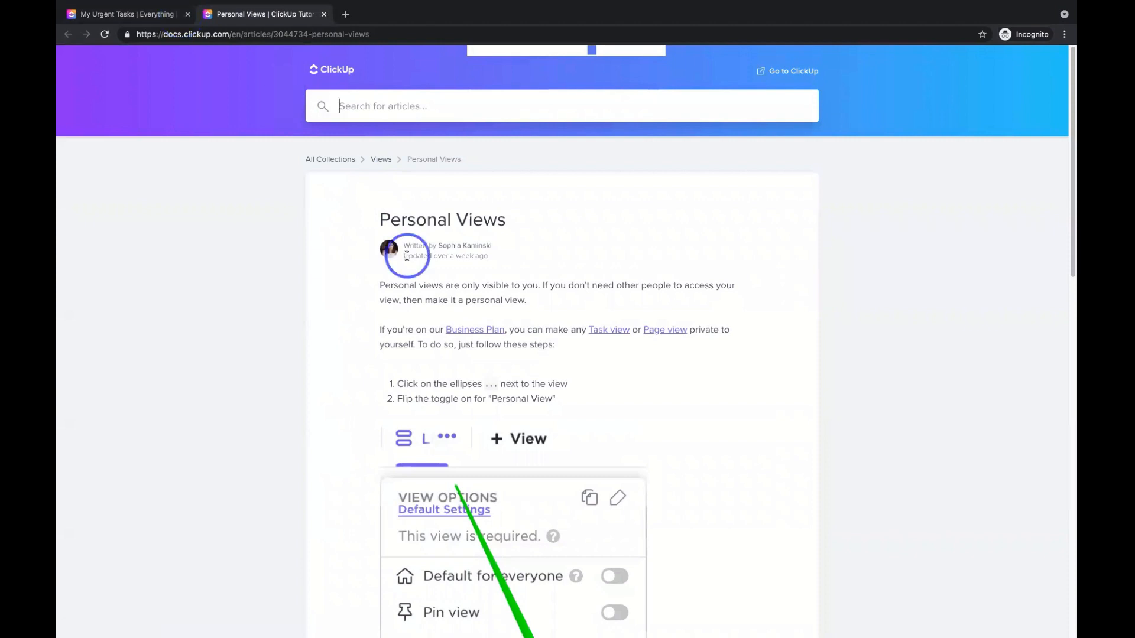
pyautogui.scroll(-5, 379, 254)
pyautogui.scroll(-4, 412, 261)
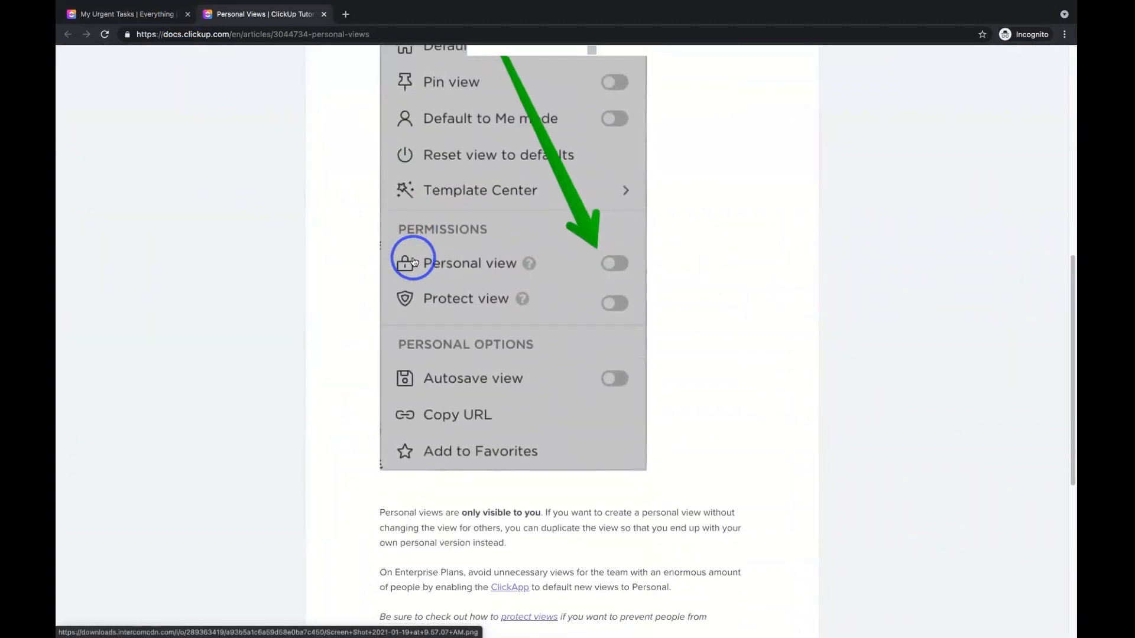
pyautogui.scroll(-3, 410, 256)
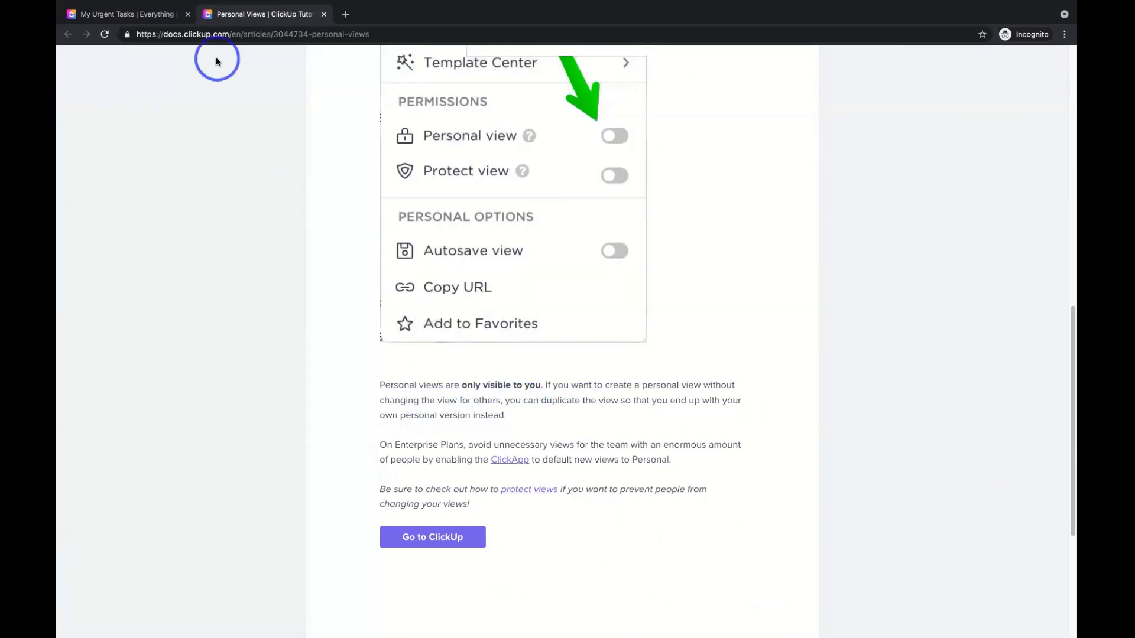
pyautogui.click(141, 17)
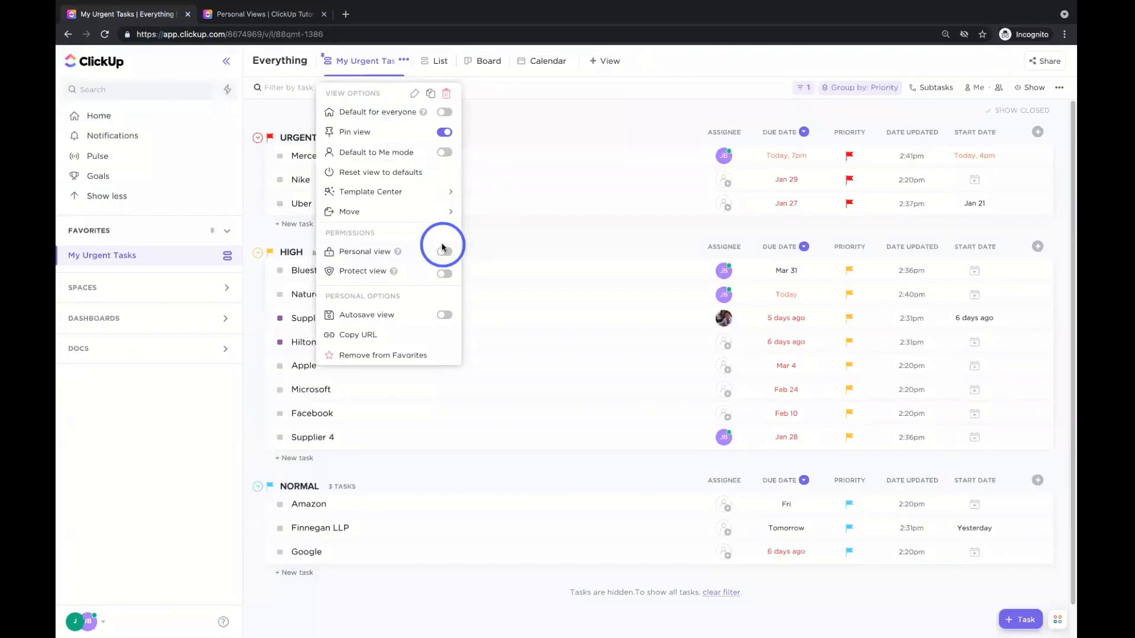
# Try to make My Urgent Tasks a personal view
pyautogui.moveTo(444, 252)
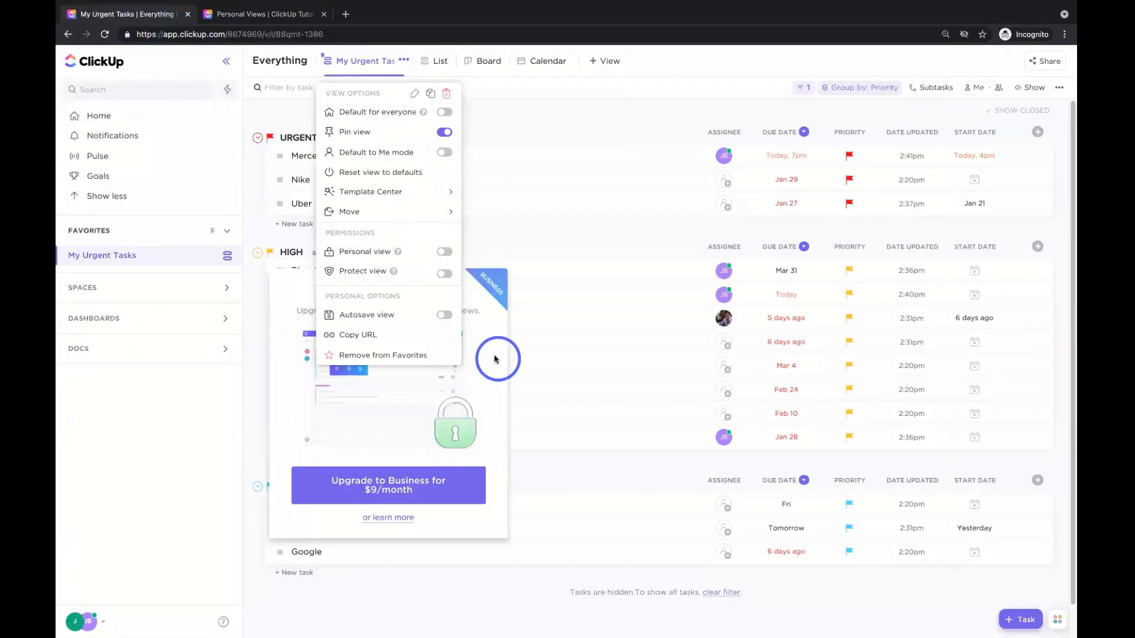
pyautogui.click(401, 61)
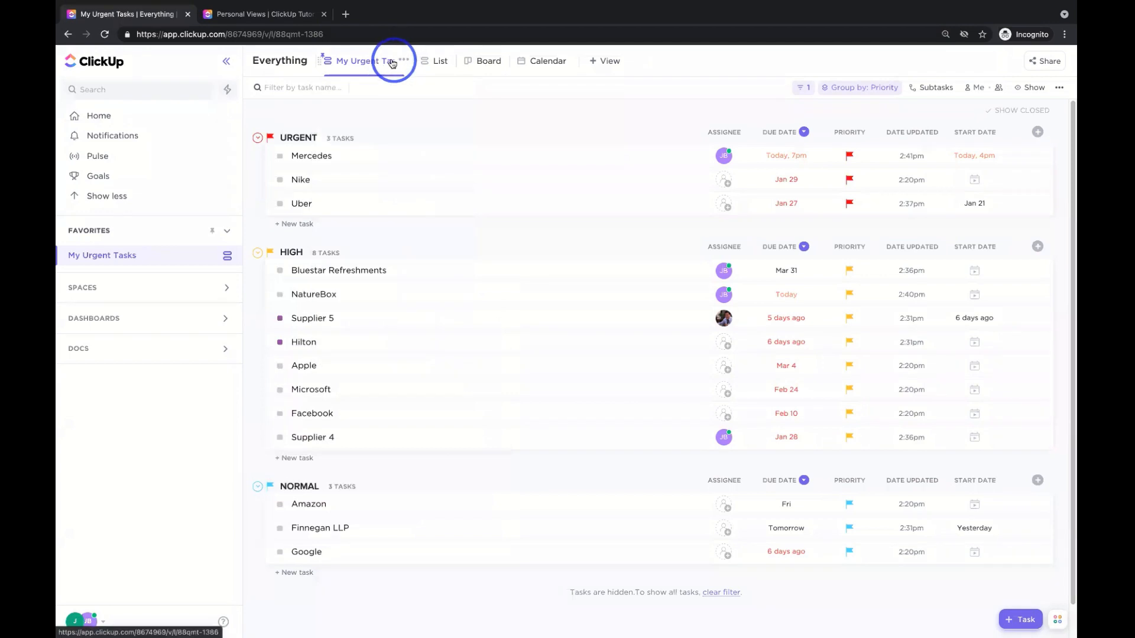
pyautogui.click(400, 62)
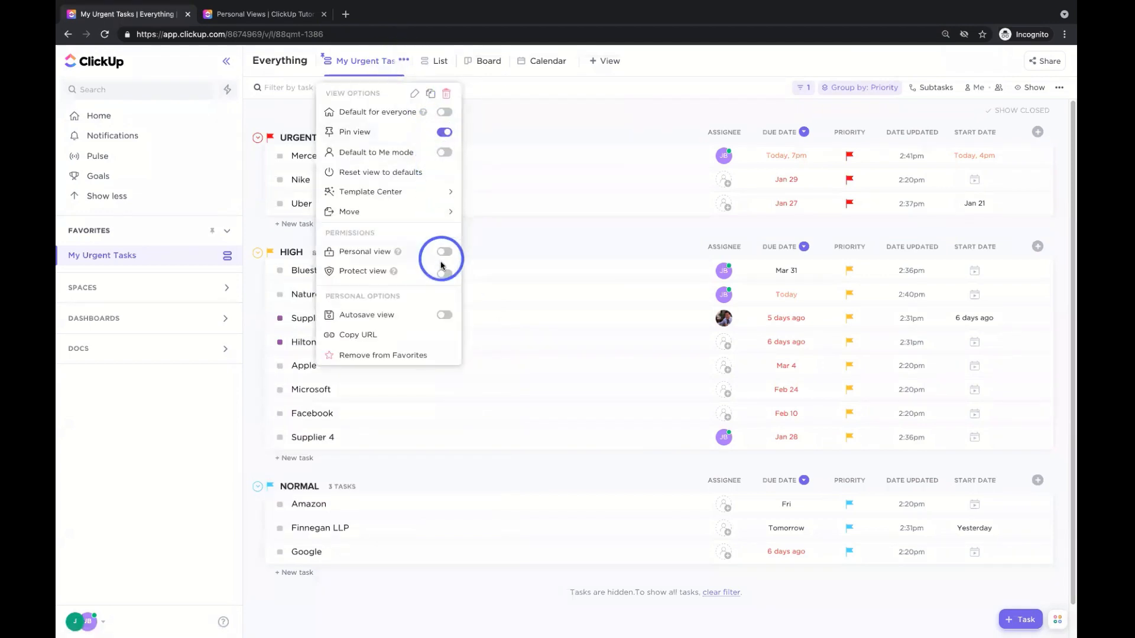
pyautogui.click(444, 251)
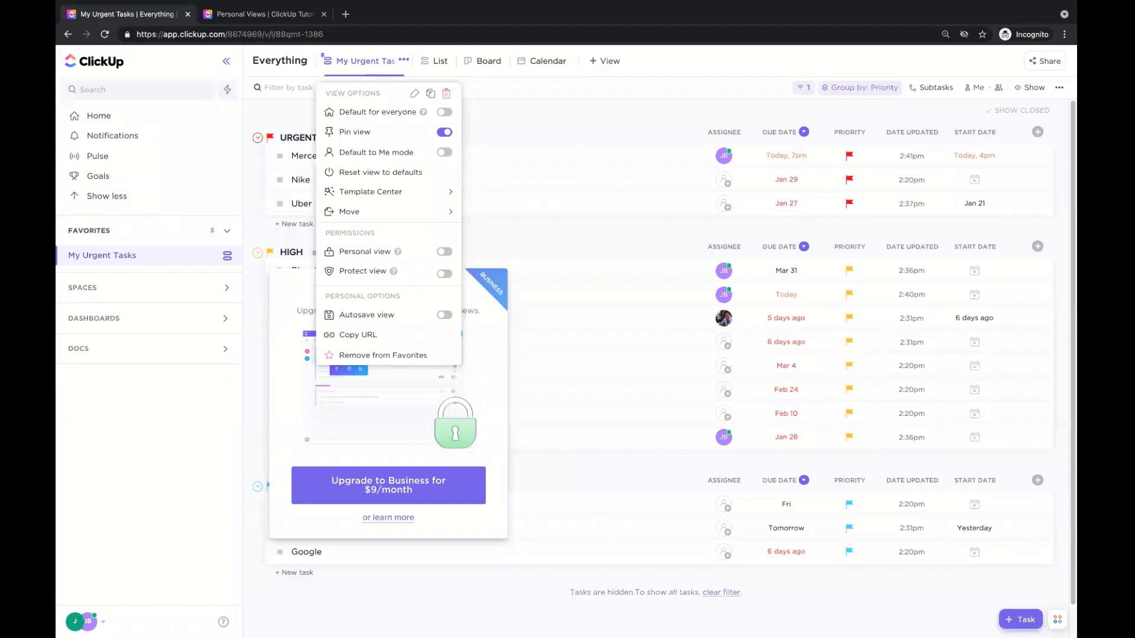
pyautogui.click(118, 370)
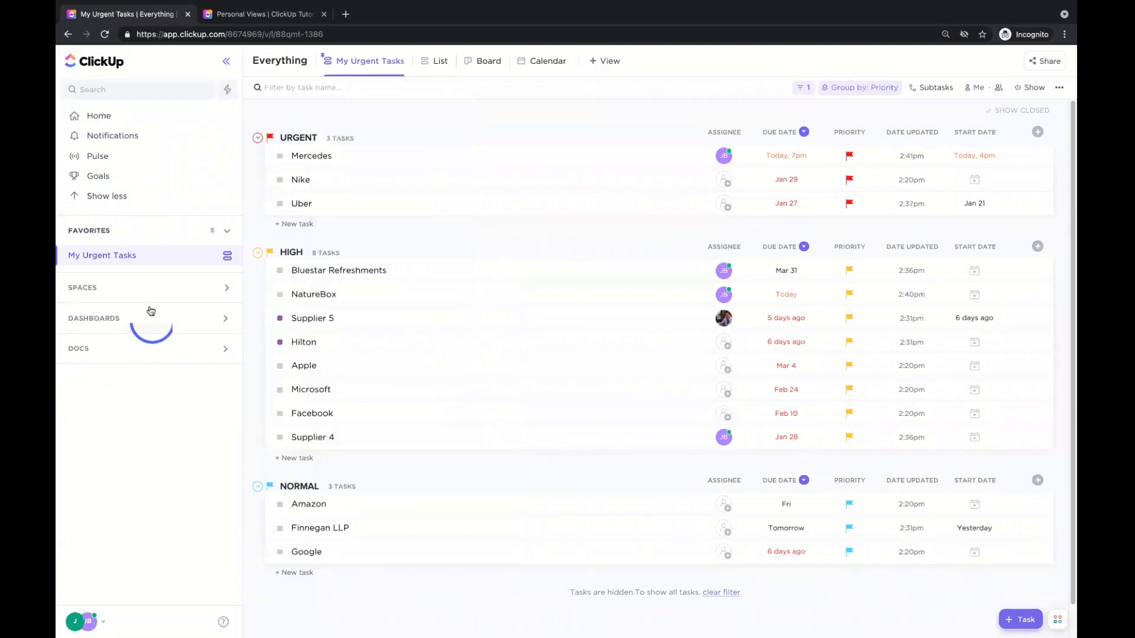
# Create a new Space named Brain Dump, accepting the default task statuses and remaining settings
pyautogui.click(145, 289)
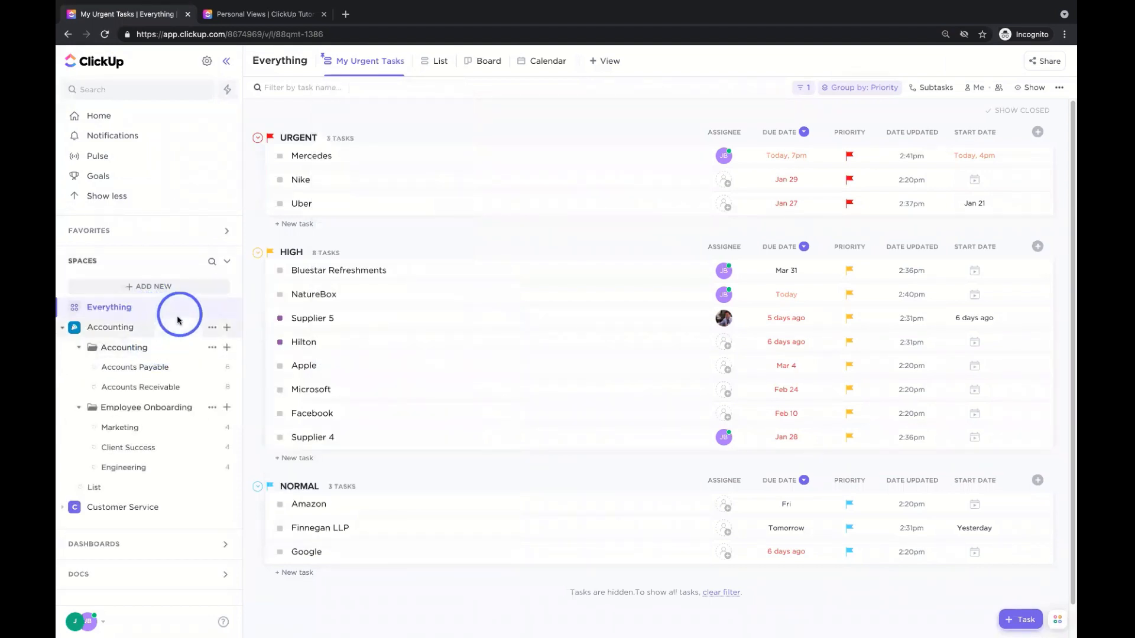
pyautogui.click(177, 290)
pyautogui.click(276, 310)
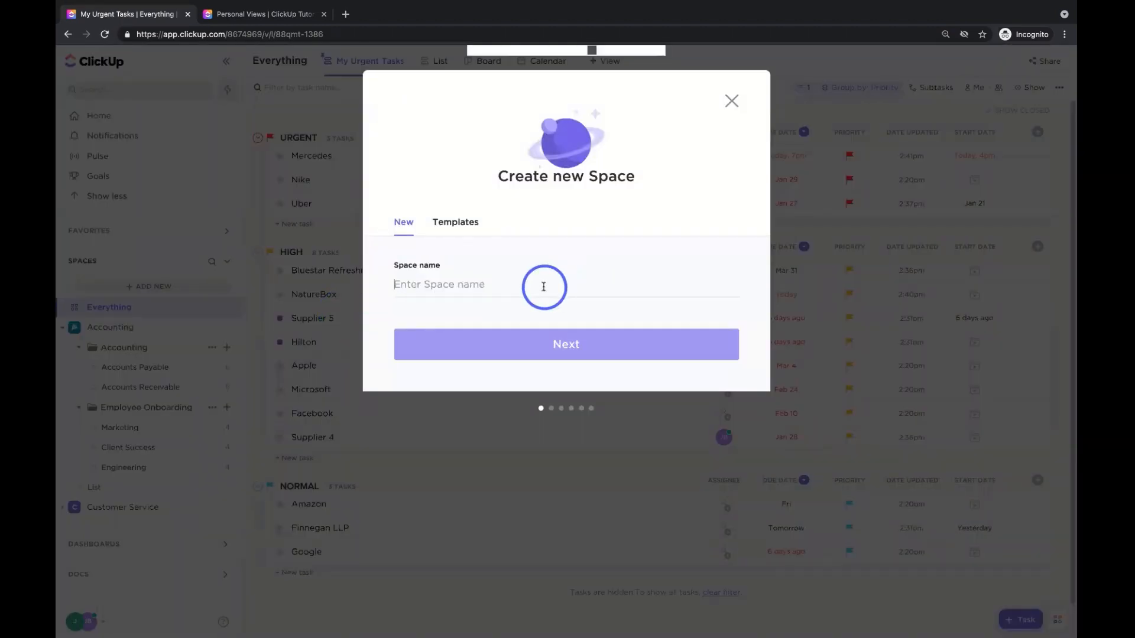
pyautogui.write('Brain Dump')
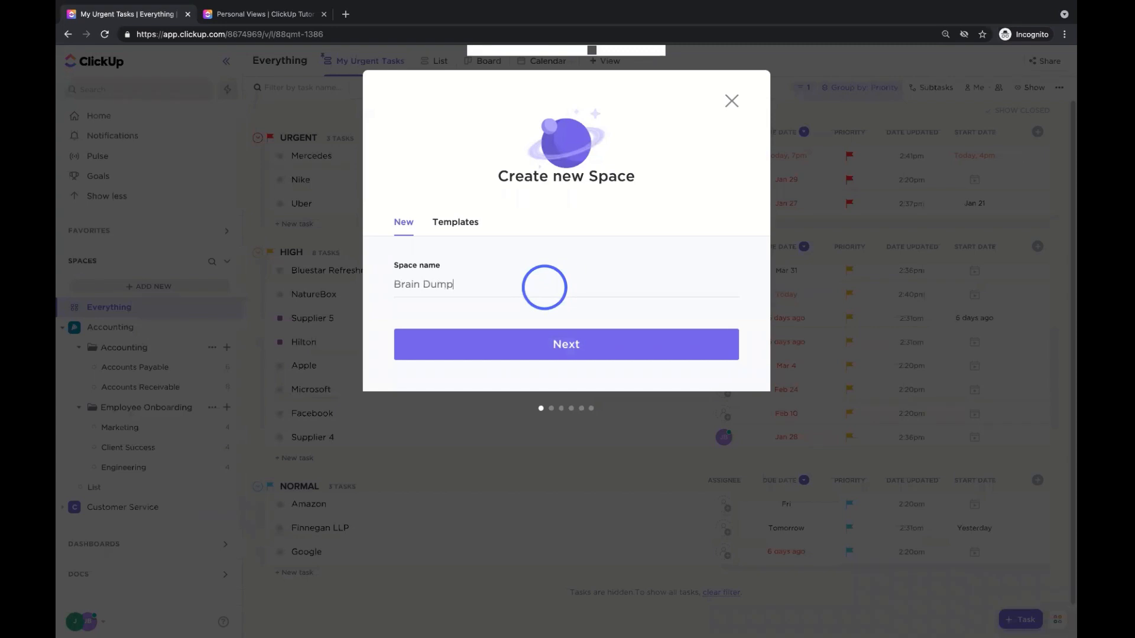
pyautogui.click(553, 344)
pyautogui.click(570, 382)
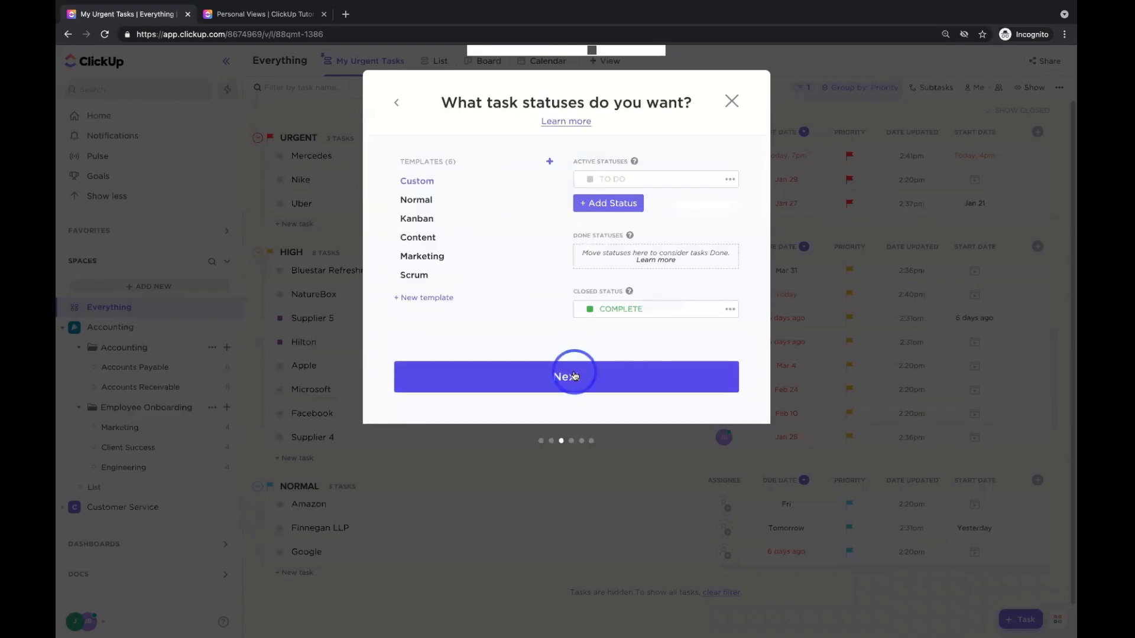
pyautogui.click(571, 381)
pyautogui.click(566, 477)
pyautogui.click(567, 416)
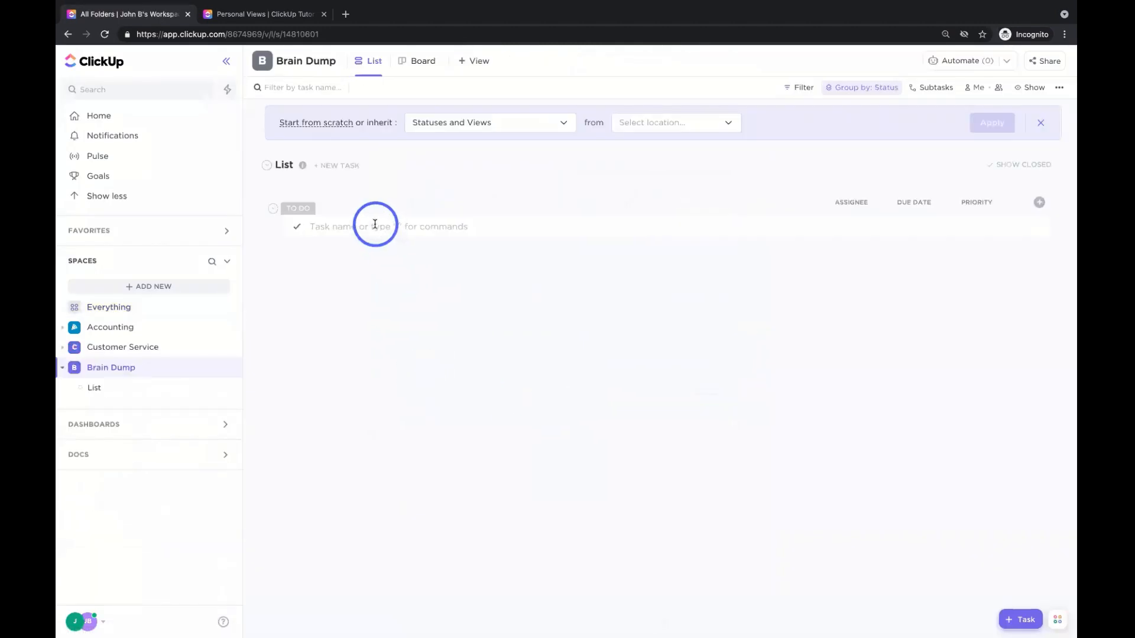
# Add the tasks task1, taks2, task3, teaktr43 and 21 to the List in the Brain Dump Space
pyautogui.click(376, 227)
pyautogui.write('task1')
pyautogui.press('Return')
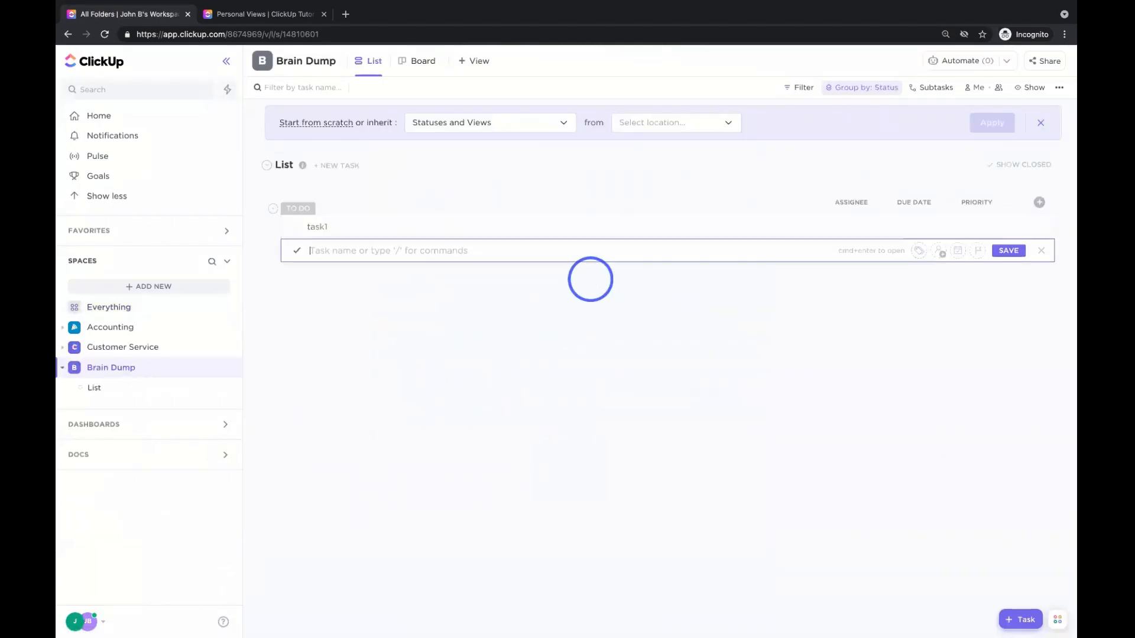
pyautogui.write('taks2')
pyautogui.press('Return')
pyautogui.write('task3')
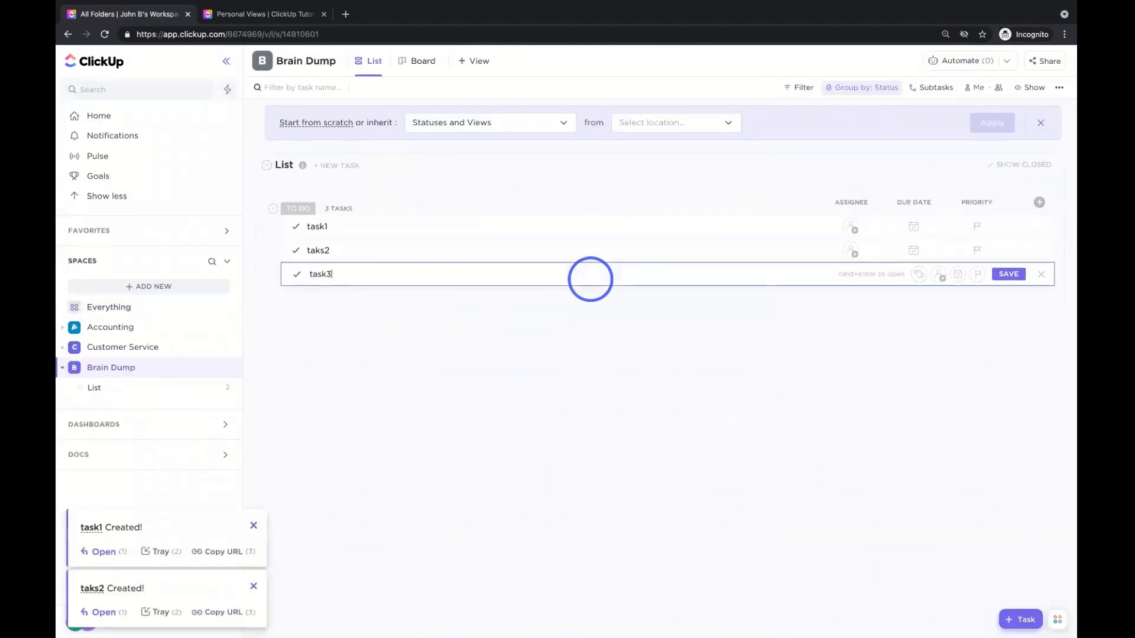
pyautogui.press('Return')
pyautogui.write('teaktr43')
pyautogui.press('Return')
pyautogui.write('21')
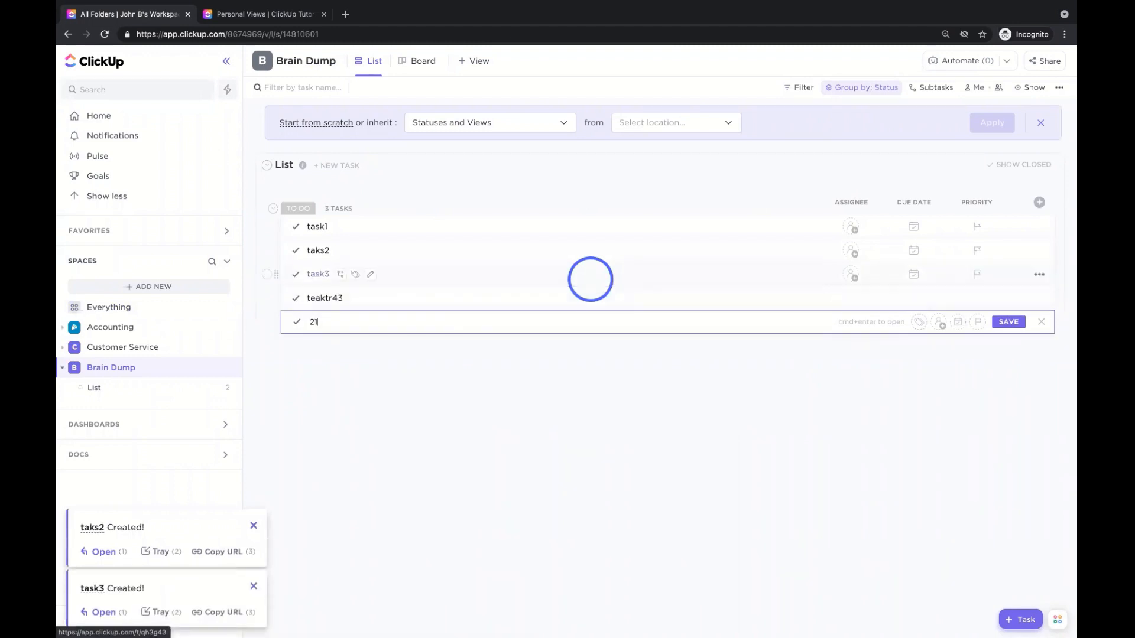
pyautogui.press('Return')
# Add the tasks ewqd, fq, qwd, cds and eq to the same Brain Dump list
pyautogui.write('ewqd')
pyautogui.press('Return')
pyautogui.write('fq')
pyautogui.press('Return')
pyautogui.write('qwd')
pyautogui.press('Return')
pyautogui.write('cds')
pyautogui.press('Return')
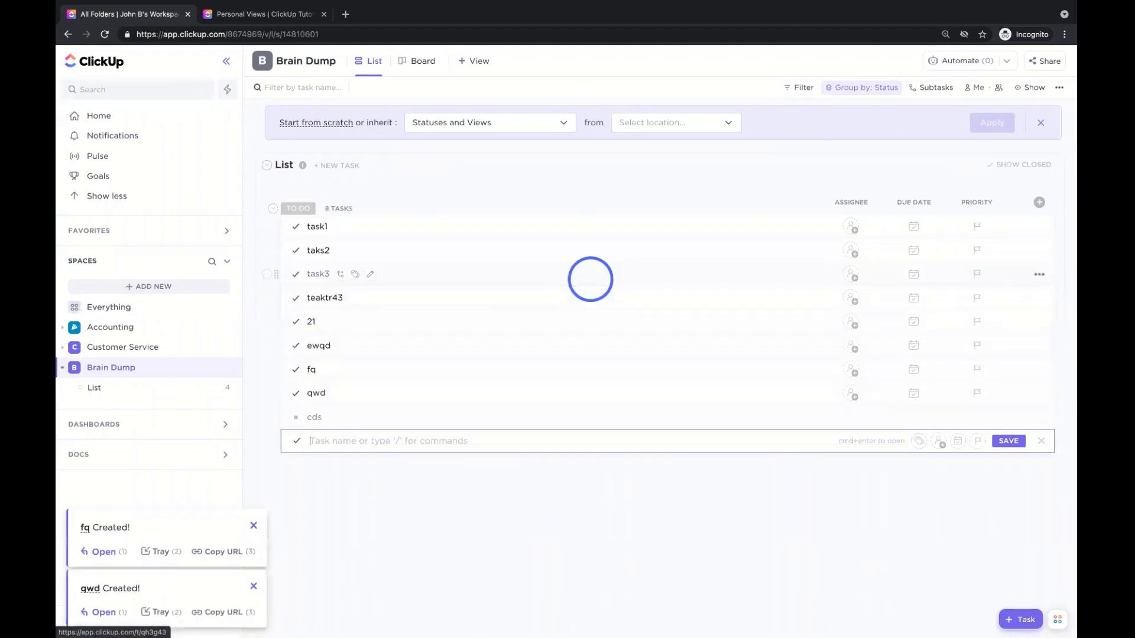
pyautogui.write('eq')
pyautogui.press('Return')
pyautogui.click(387, 543)
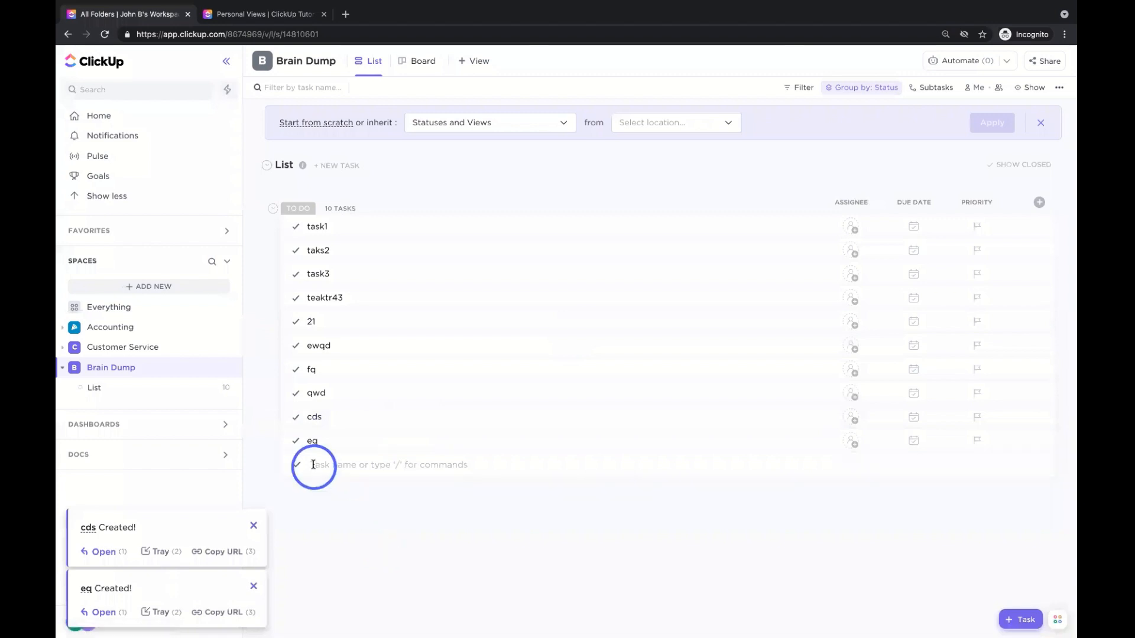
# Move the eq task above cds and try to convert cds to a subtask of itself
pyautogui.moveTo(286, 443); pyautogui.dragTo(299, 420)
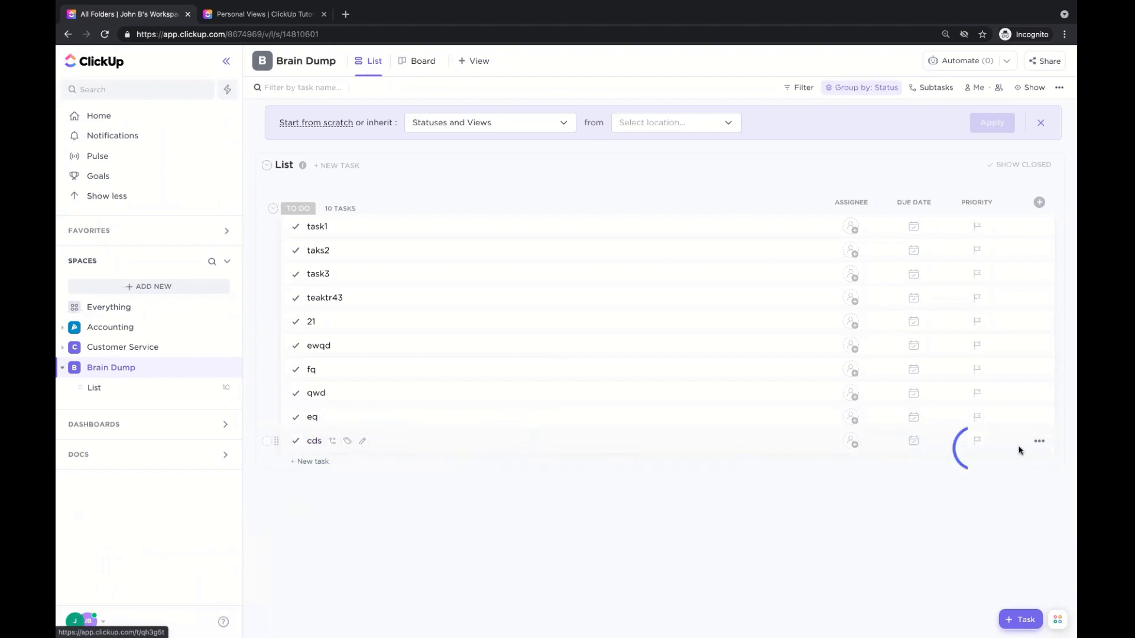
pyautogui.click(1039, 442)
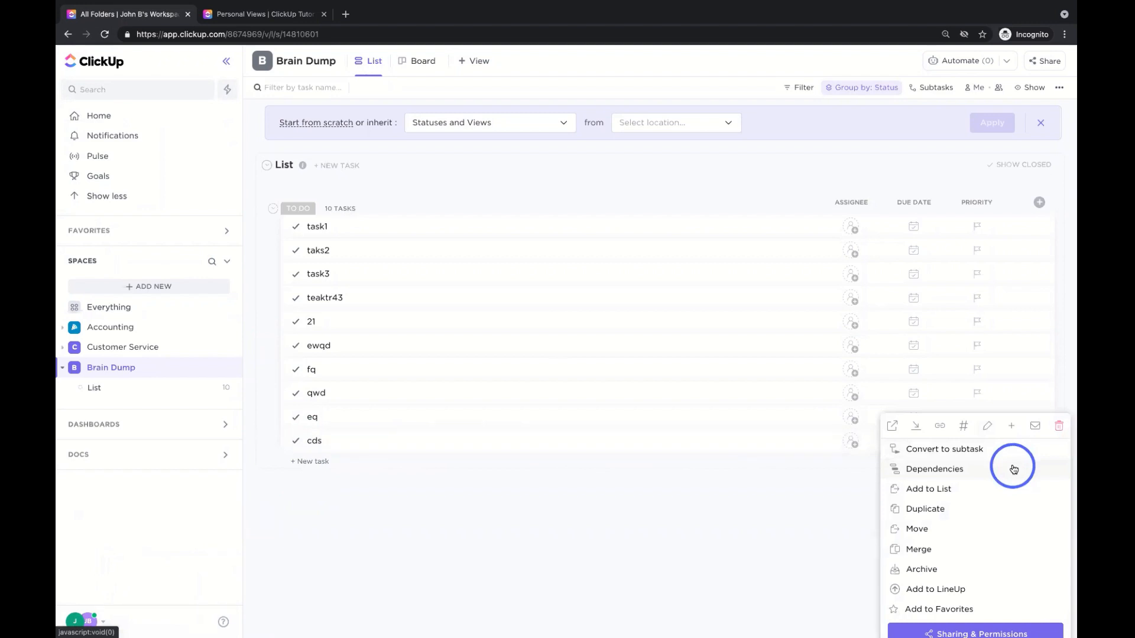
pyautogui.click(952, 451)
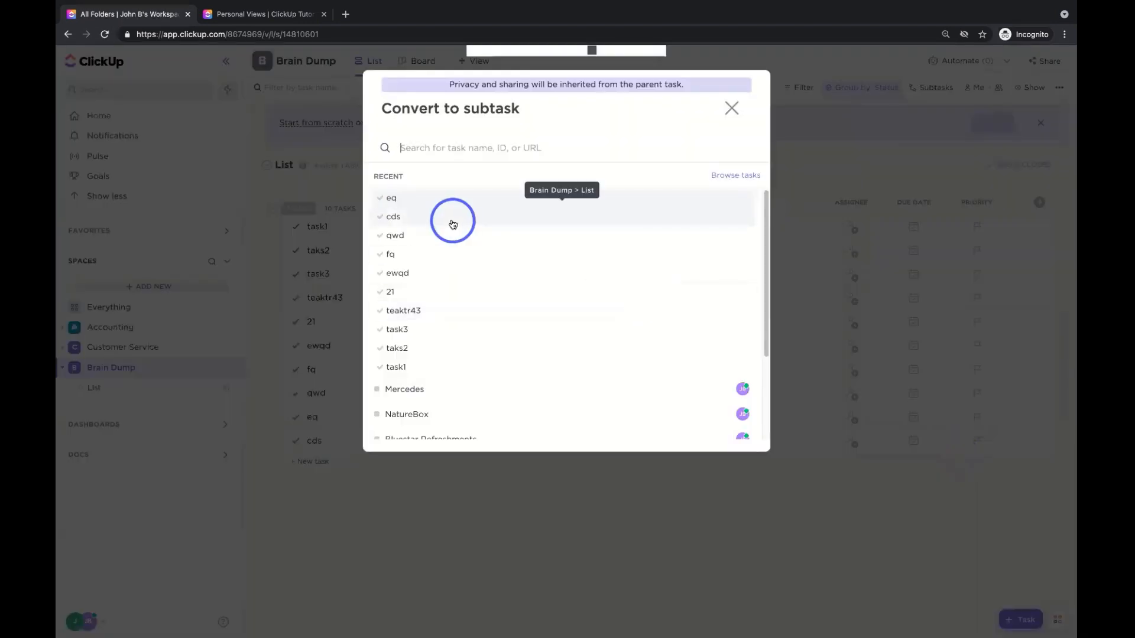
pyautogui.click(453, 224)
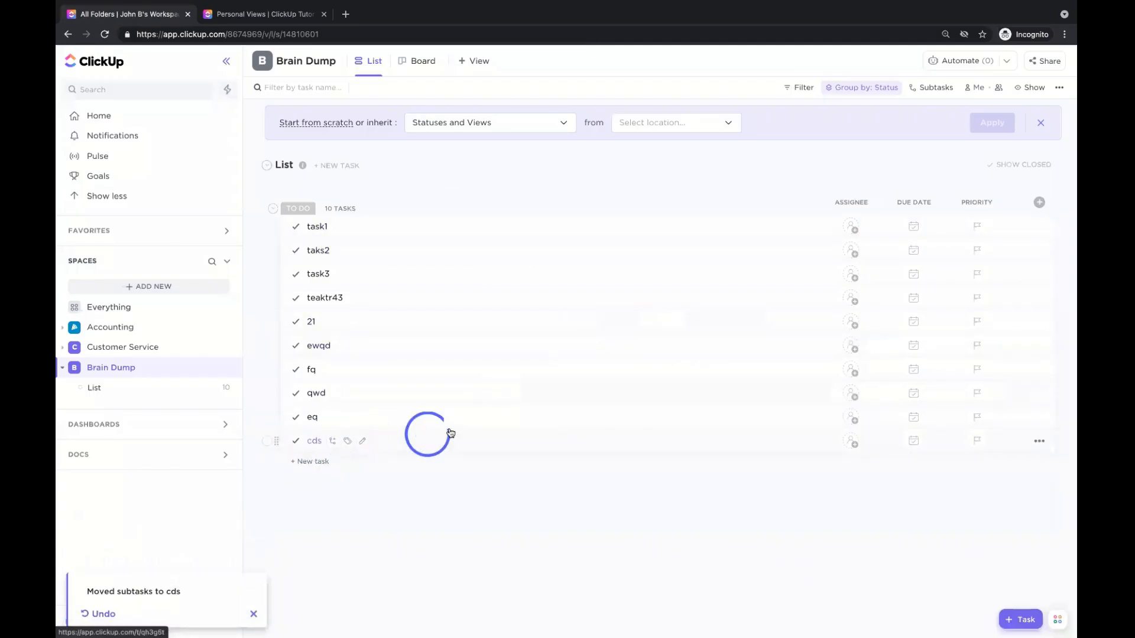
# View the dependency options of the cds task and close them without adding any
pyautogui.click(1039, 442)
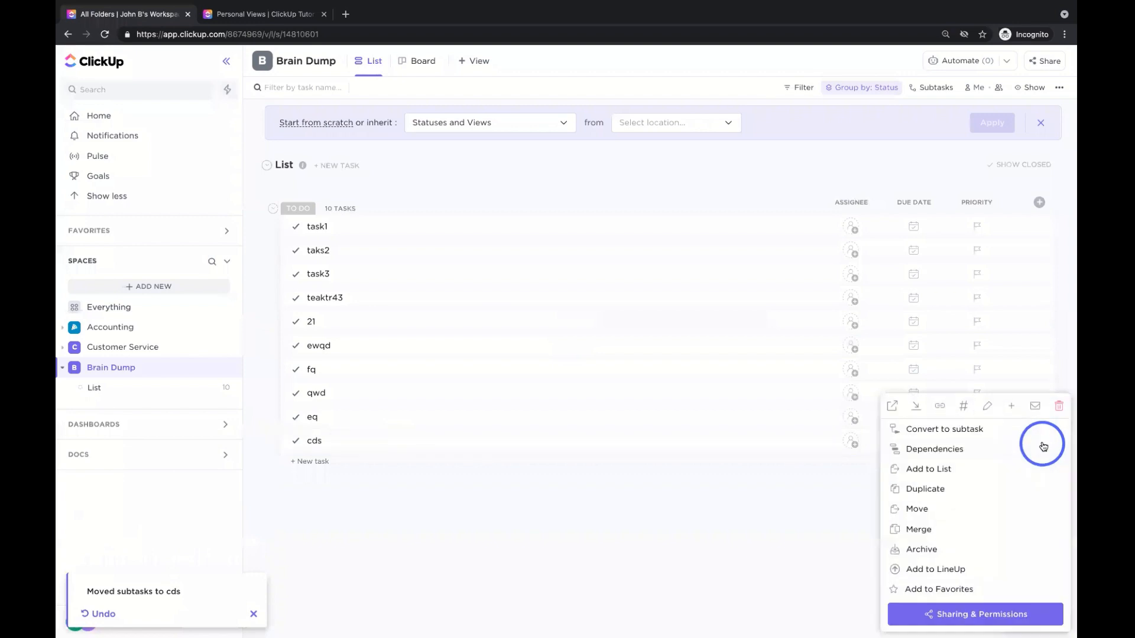
pyautogui.click(926, 454)
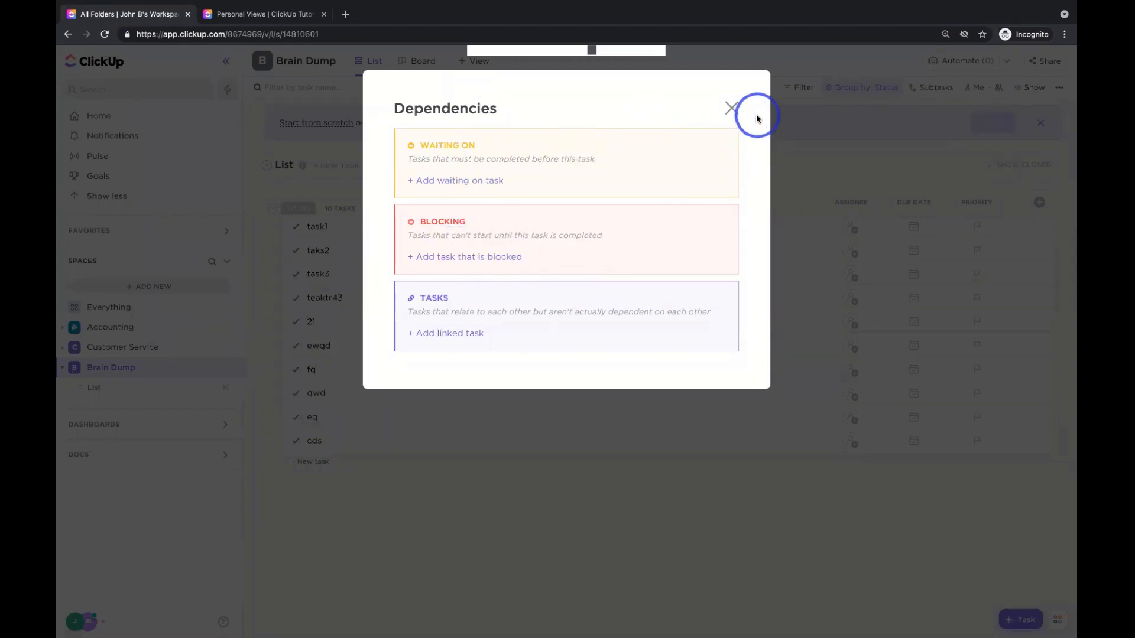
pyautogui.click(732, 107)
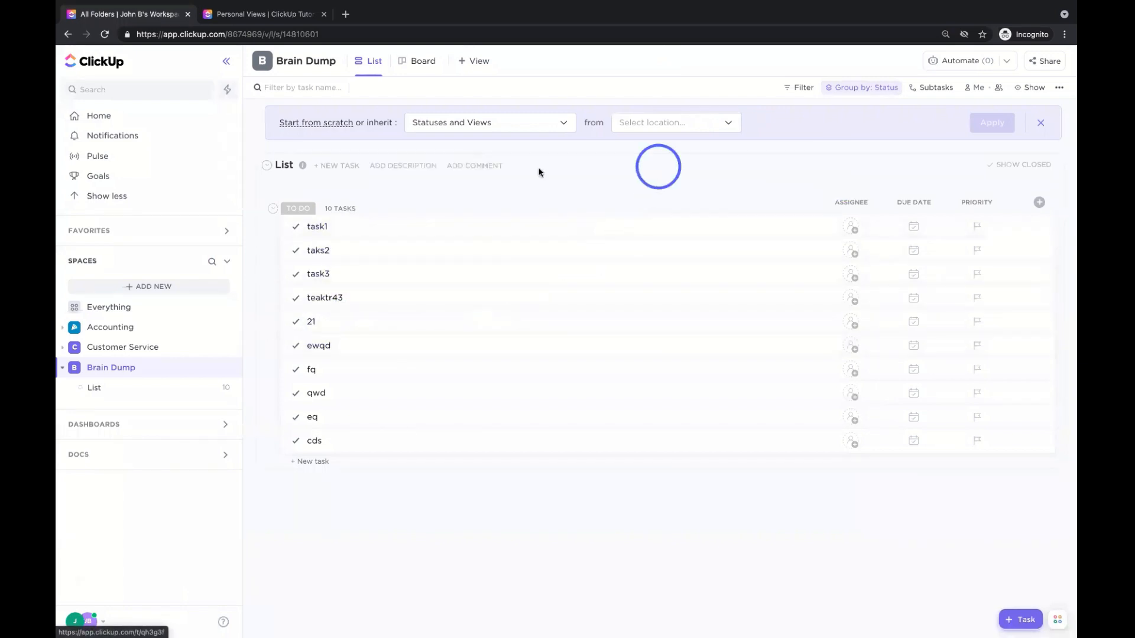
# Add a Gantt view to the Brain Dump Space
pyautogui.click(474, 69)
pyautogui.click(486, 260)
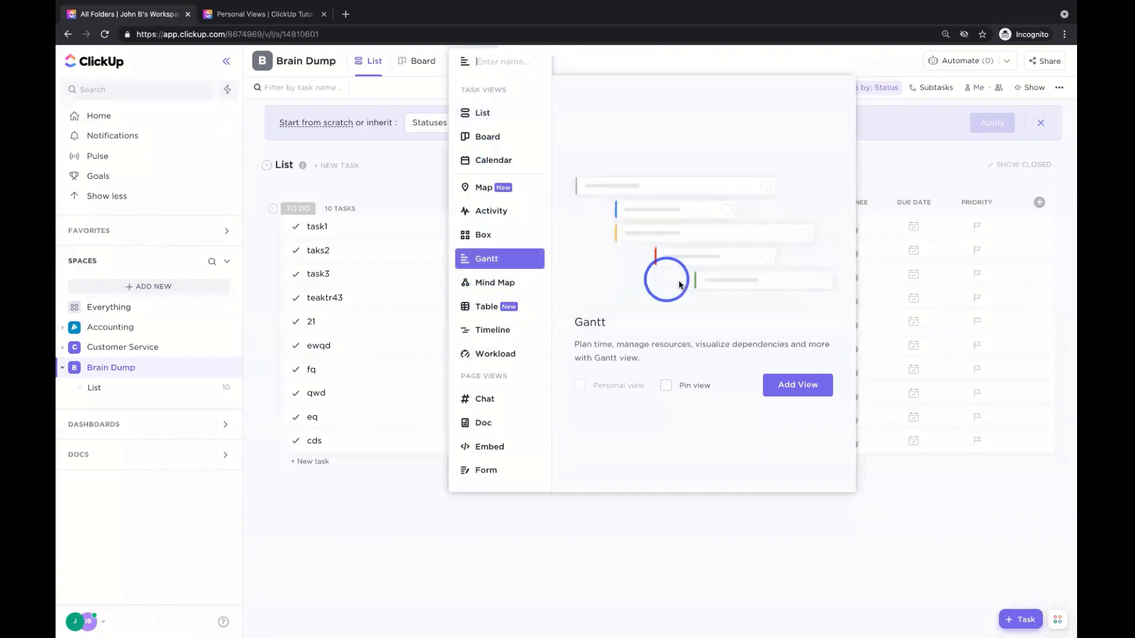
pyautogui.click(805, 384)
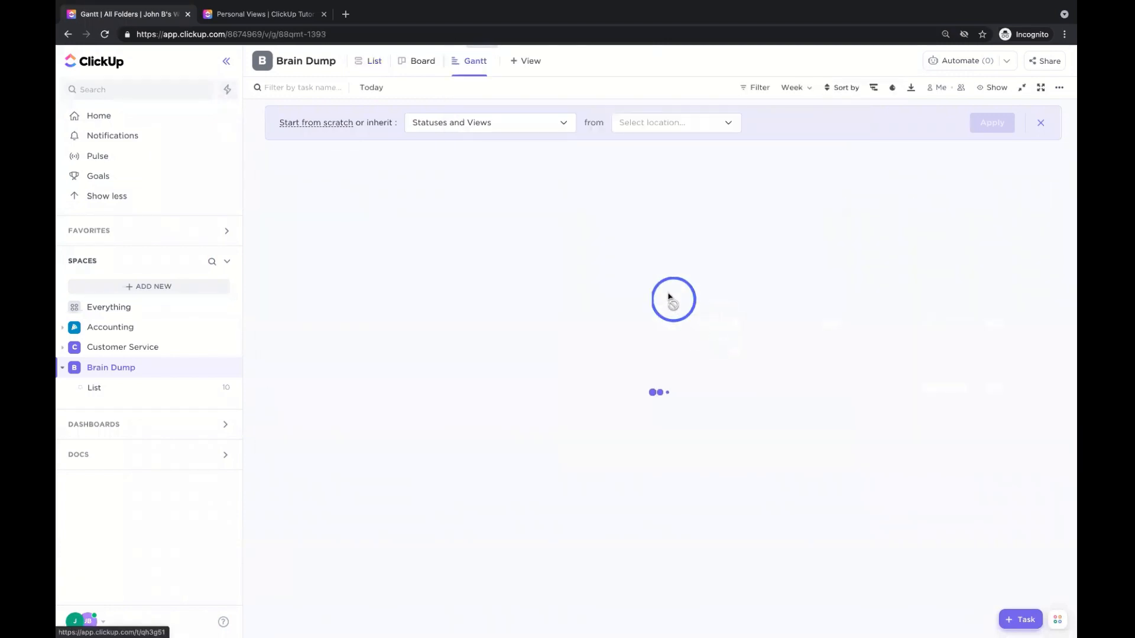
# In the List view, set the due date of task1 to March 24 and of taks2 to Friday, March 26
pyautogui.click(368, 60)
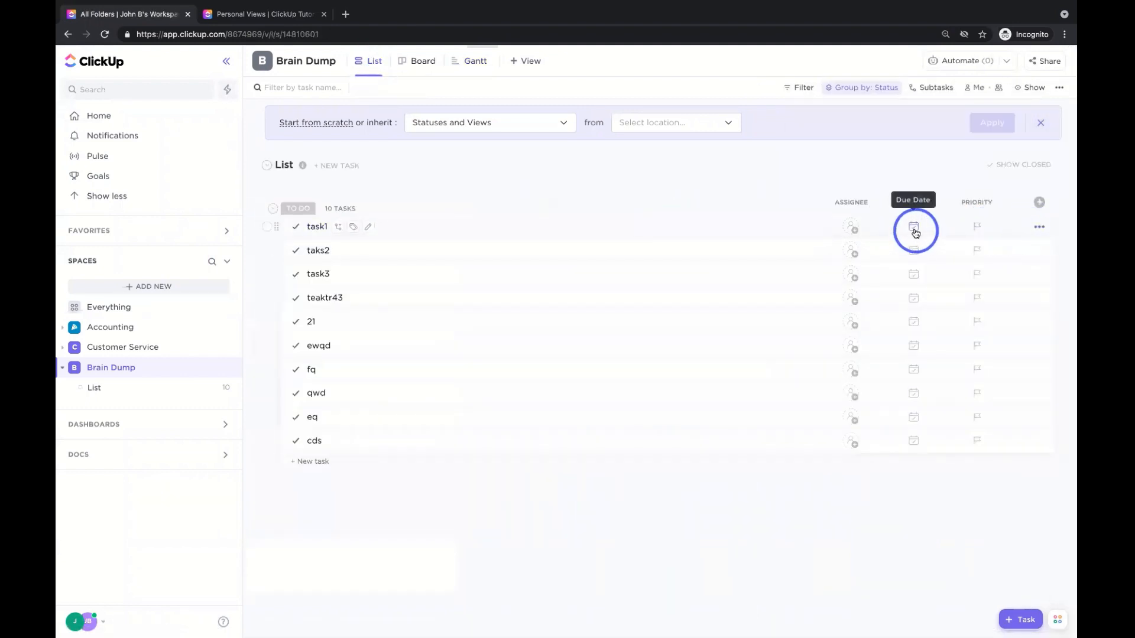
pyautogui.click(919, 226)
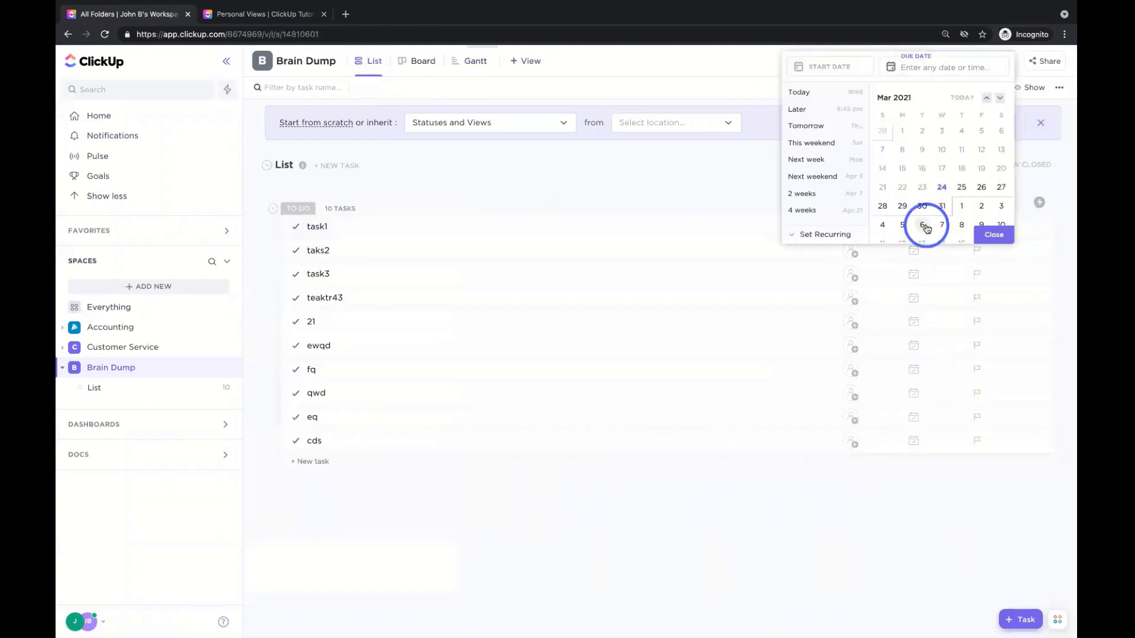
pyautogui.click(994, 235)
pyautogui.click(920, 228)
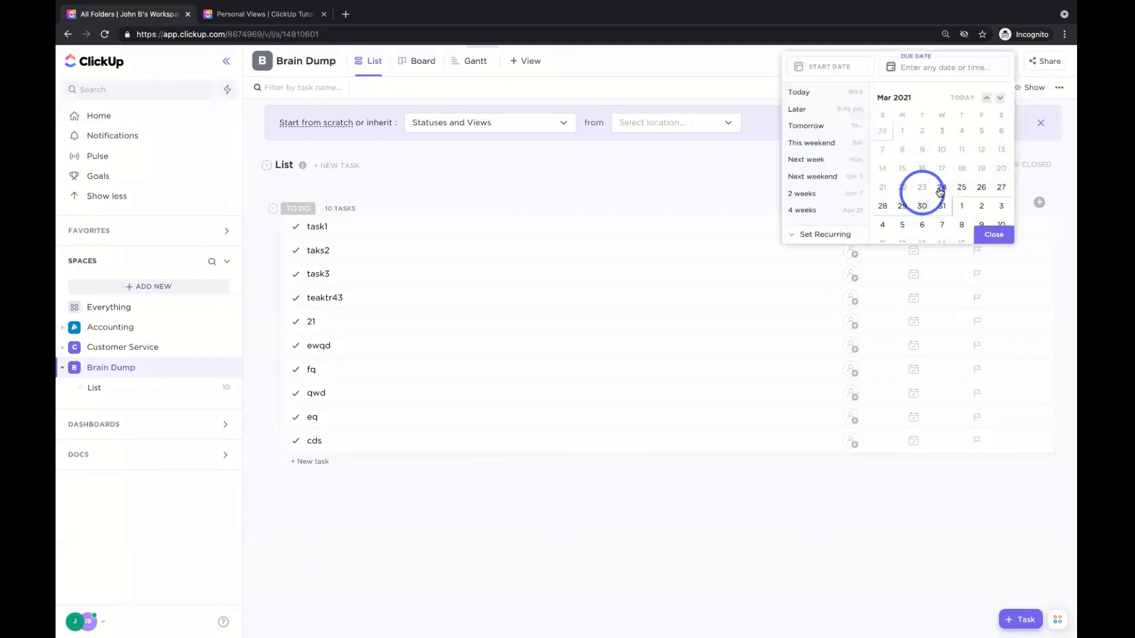
pyautogui.click(941, 188)
pyautogui.click(994, 235)
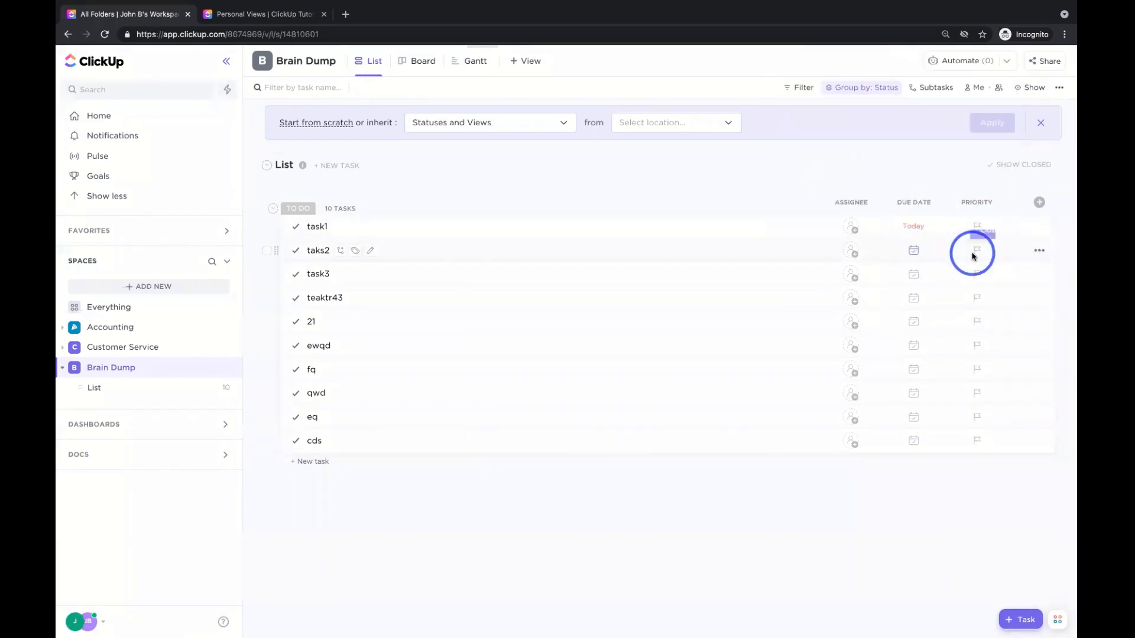
pyautogui.click(913, 250)
pyautogui.click(978, 184)
pyautogui.click(633, 304)
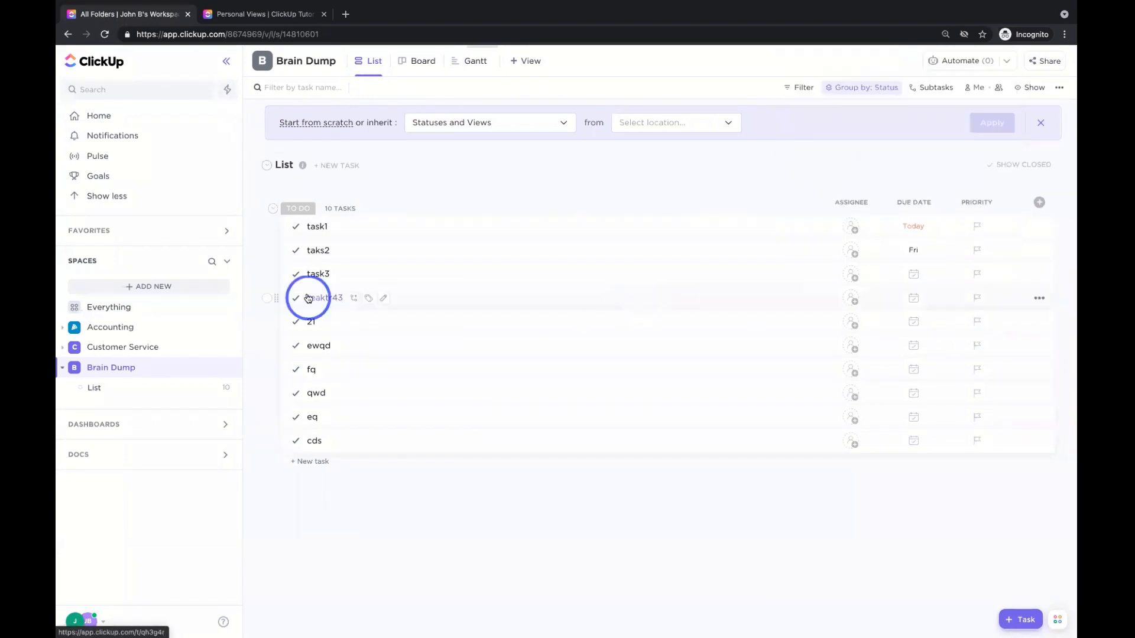
# Set the due date of the seven tasks from task3 through eq to Friday, March 26 in one bulk change
pyautogui.click(266, 274)
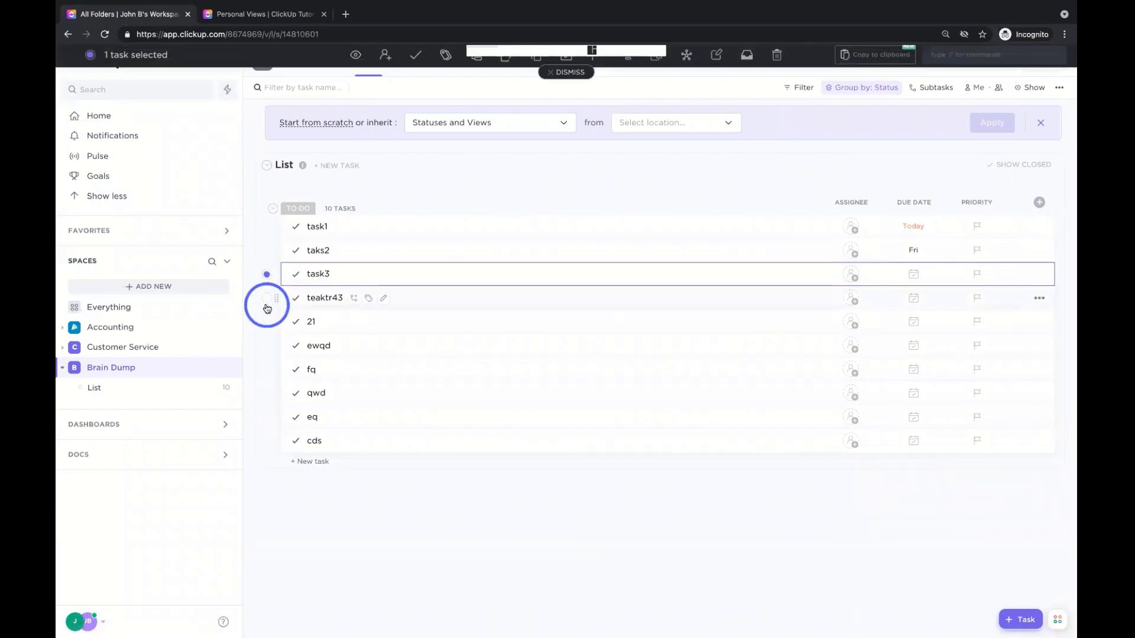
pyautogui.click(267, 303)
pyautogui.click(267, 325)
pyautogui.click(267, 349)
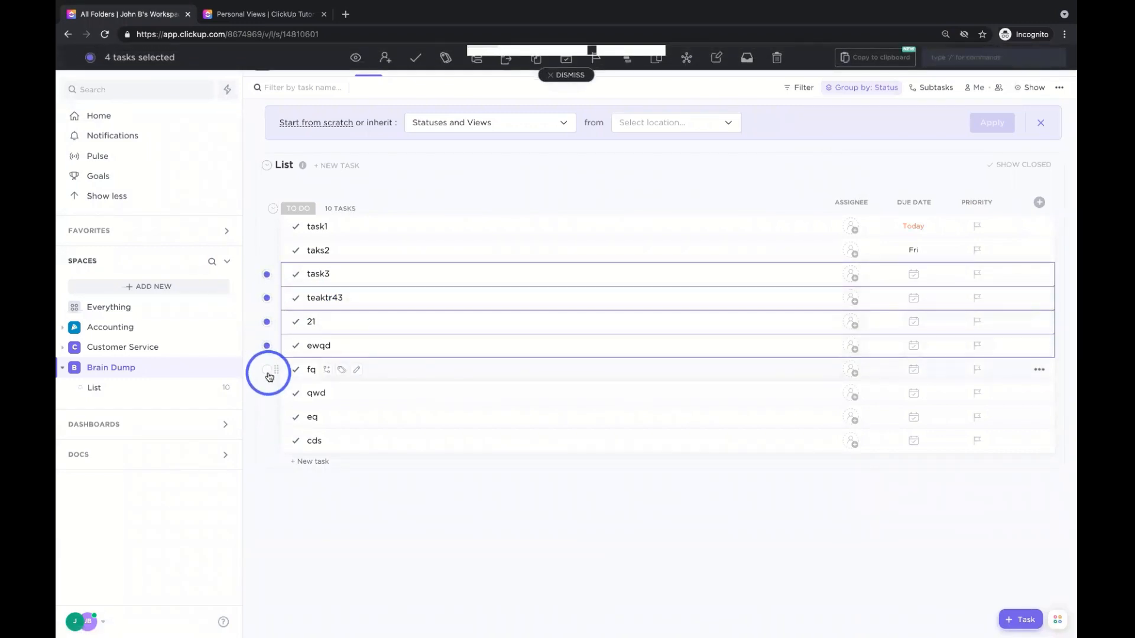
pyautogui.click(267, 372)
pyautogui.click(265, 394)
pyautogui.click(264, 417)
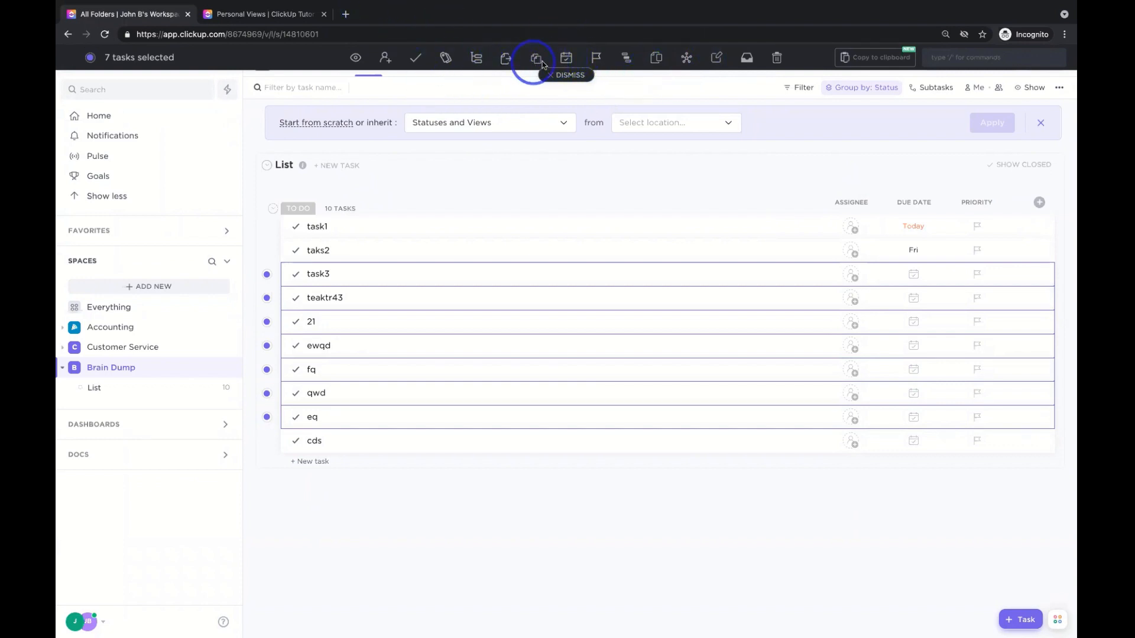
pyautogui.click(567, 58)
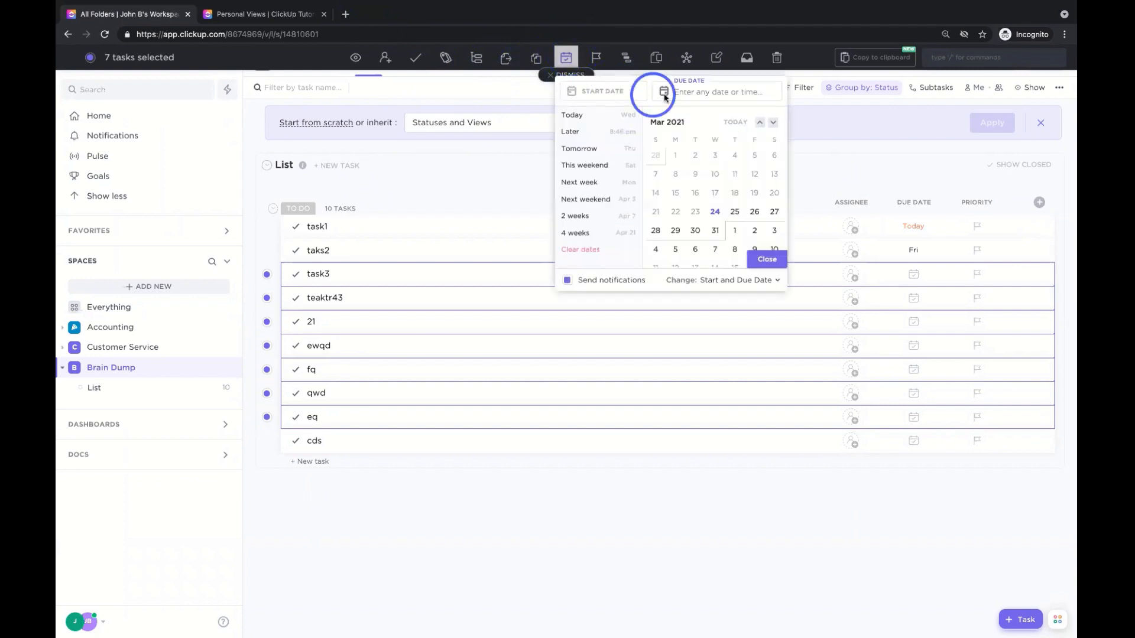
pyautogui.click(776, 267)
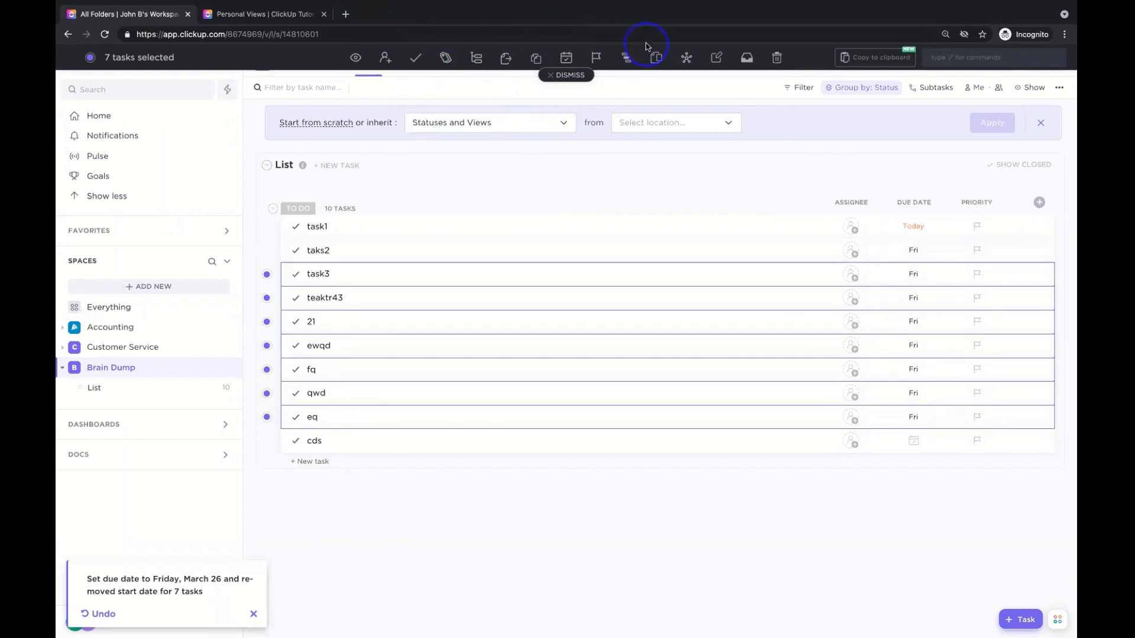
# Deselect all seven tasks from task3 through eq in the List view
pyautogui.click(266, 273)
pyautogui.click(267, 298)
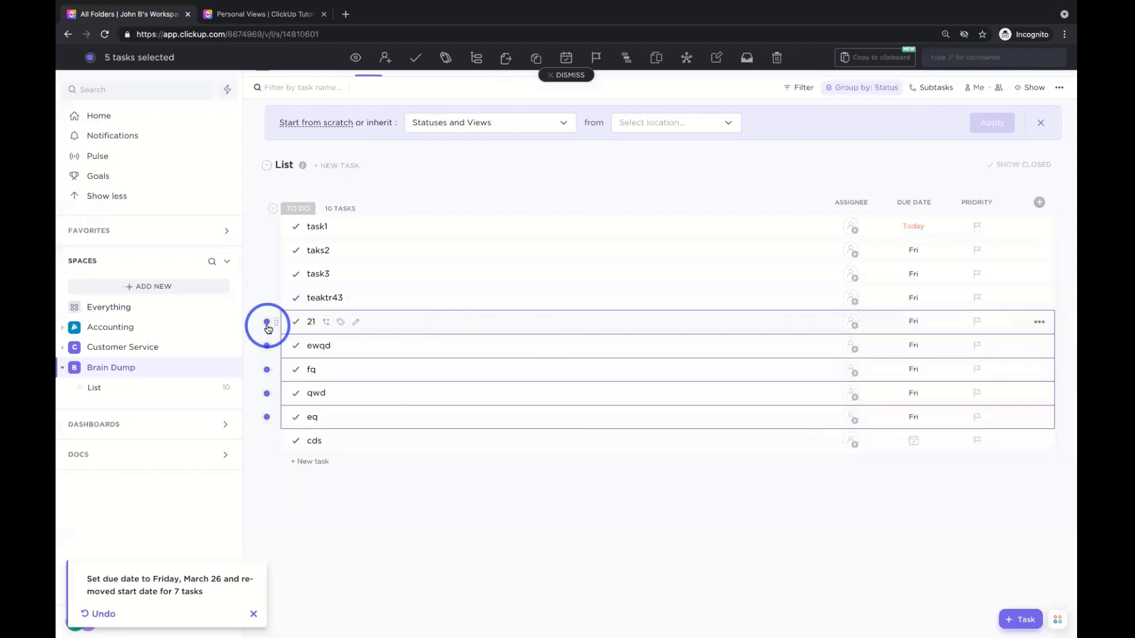
pyautogui.click(266, 346)
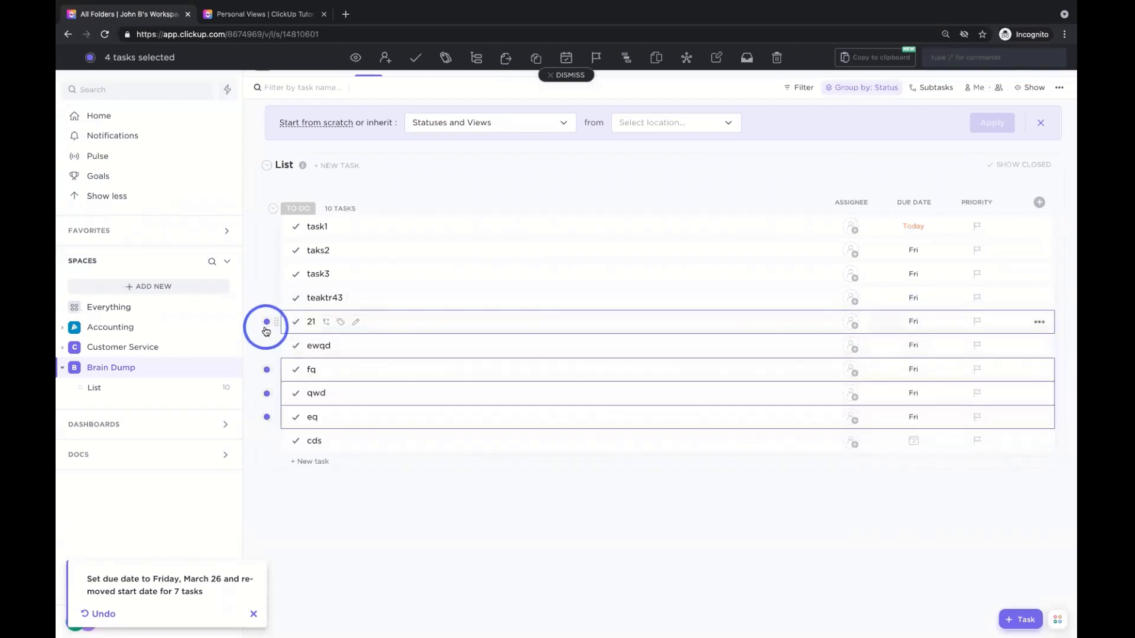
pyautogui.click(267, 323)
pyautogui.click(266, 369)
pyautogui.click(266, 393)
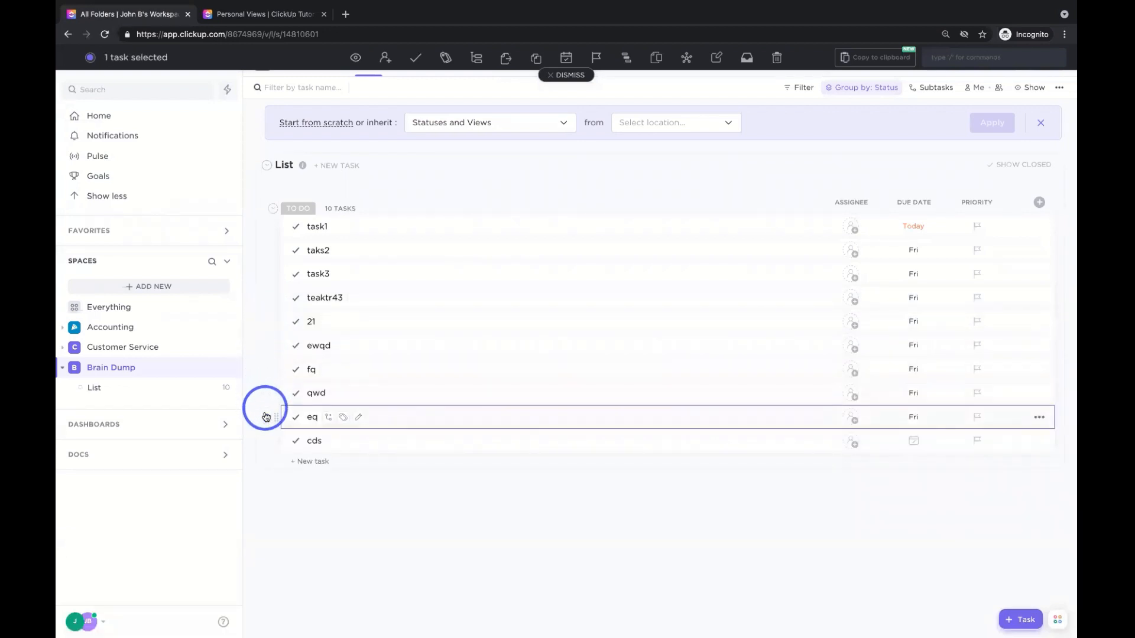
pyautogui.click(266, 416)
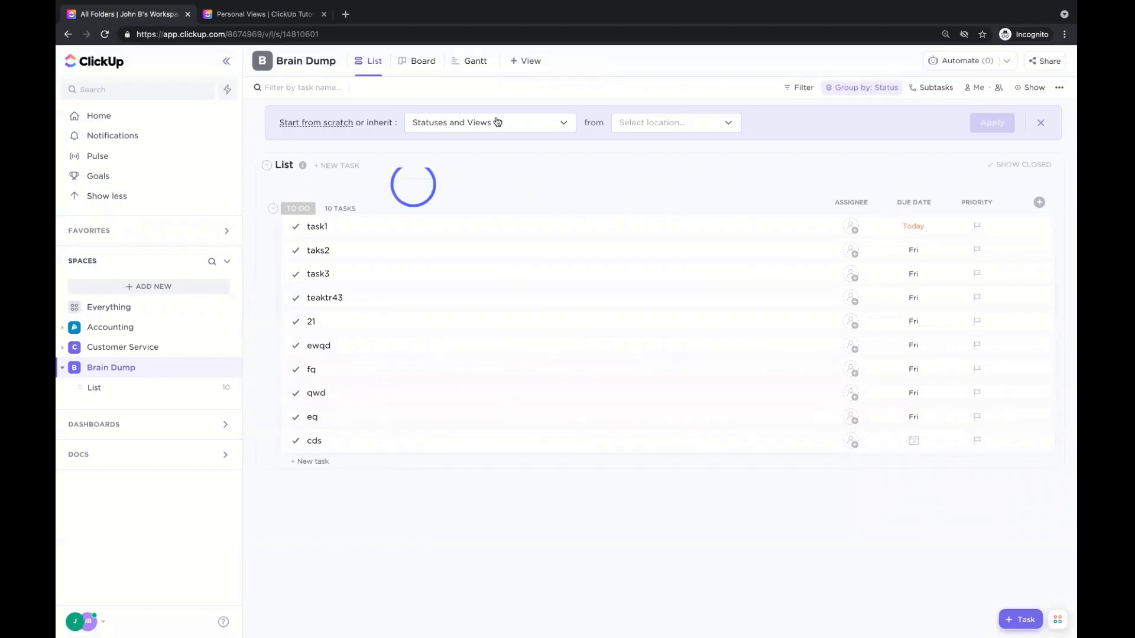
# Expand the List in the Gantt view and stretch taks2 over March 25–26, task3 over March 26–29 and teaktr43 over March 30–April 6
pyautogui.click(484, 63)
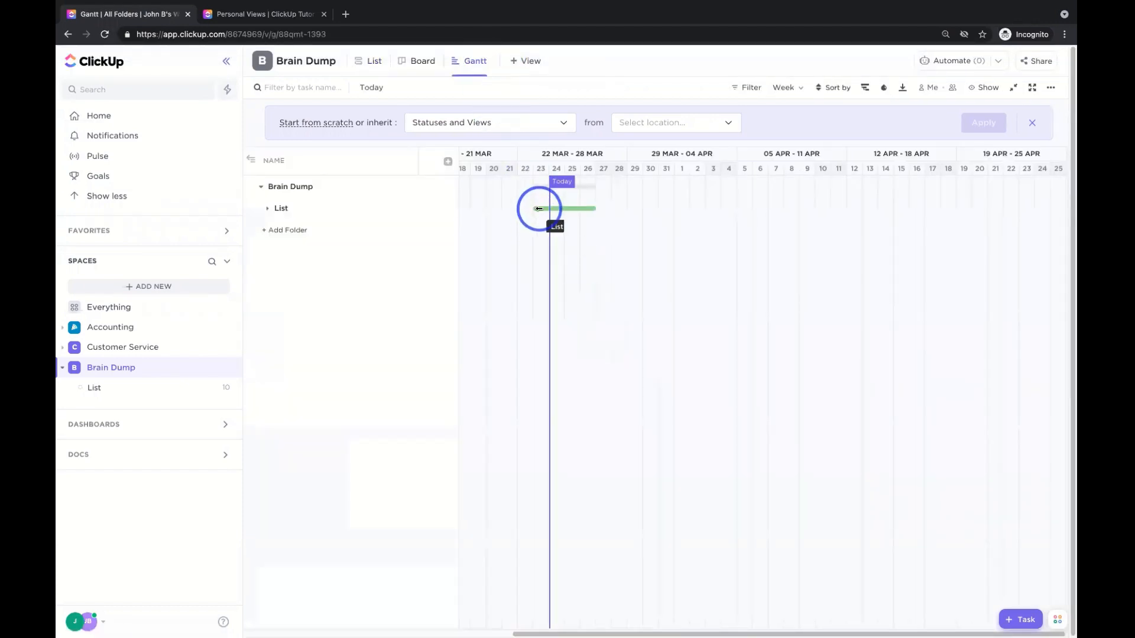
pyautogui.click(267, 208)
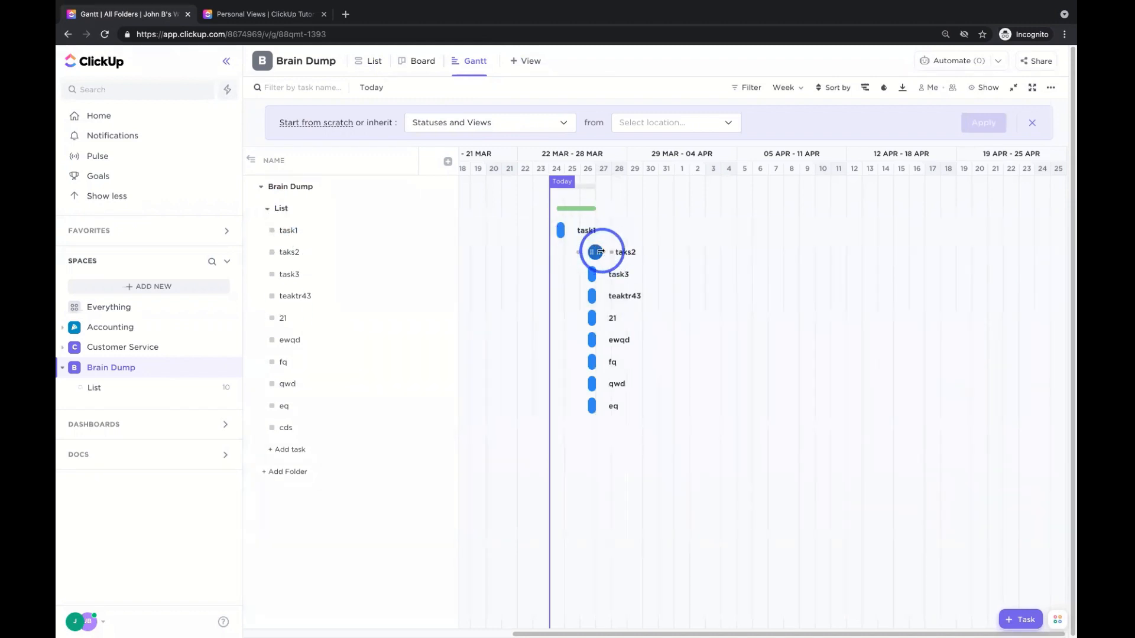
pyautogui.moveTo(588, 253); pyautogui.dragTo(566, 251)
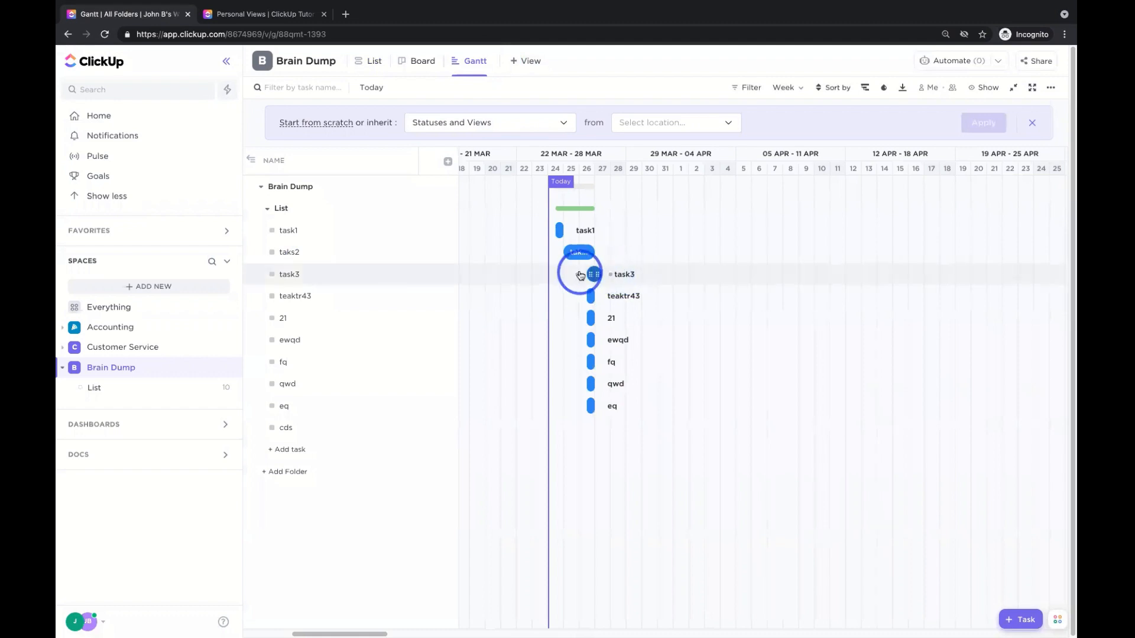
pyautogui.moveTo(597, 274); pyautogui.dragTo(707, 292)
pyautogui.moveTo(624, 296); pyautogui.dragTo(695, 291)
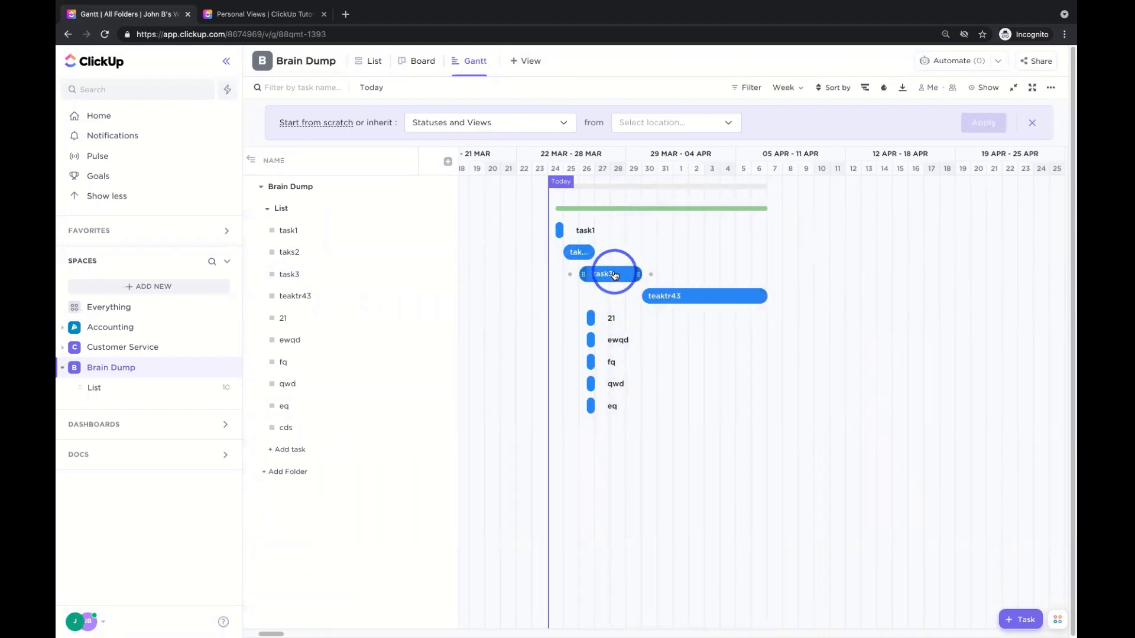
# Move task3 to March 28–31 and teaktr43 to April 1–8, chain taks2, task3 and teaktr43 with dependencies, and schedule task 21 for April 10–29
pyautogui.moveTo(614, 274); pyautogui.dragTo(646, 274)
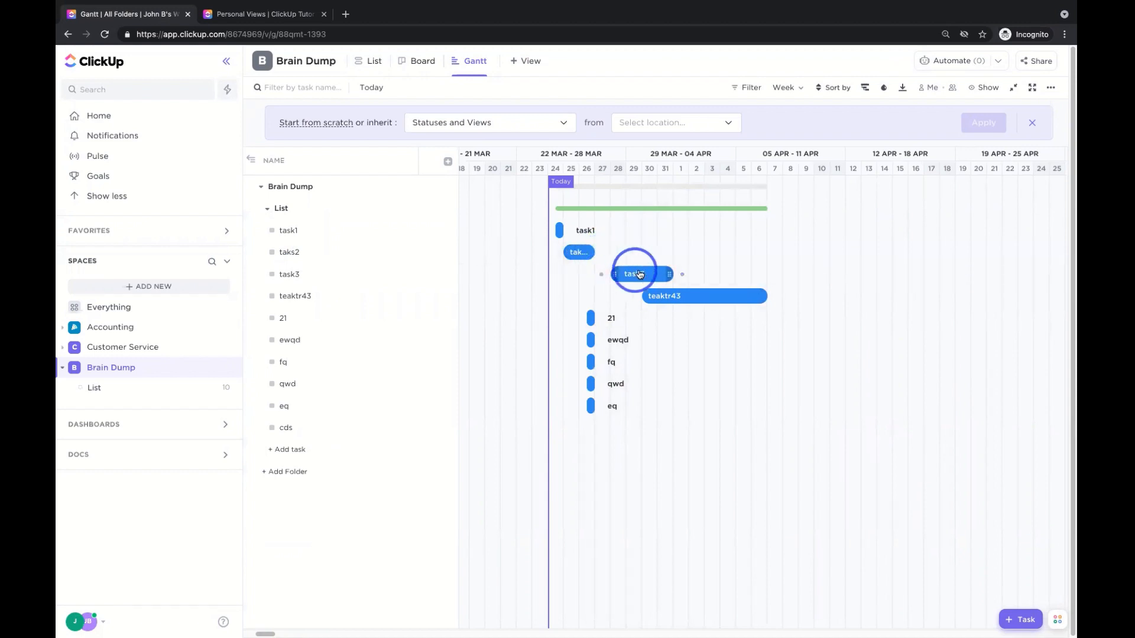
pyautogui.moveTo(699, 296); pyautogui.dragTo(665, 296)
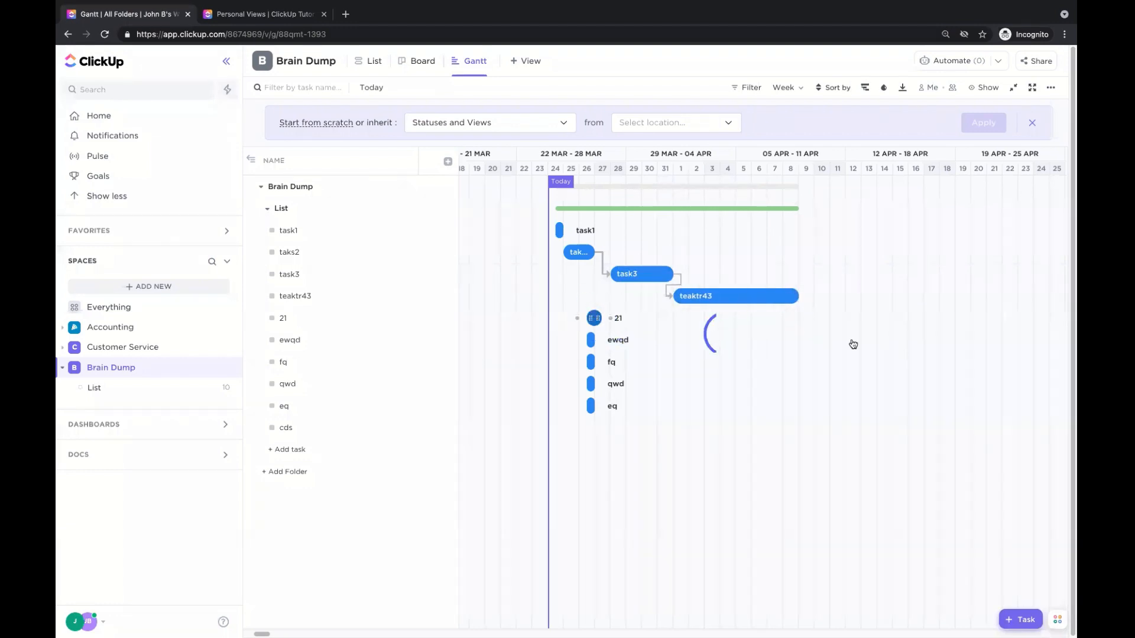
pyautogui.moveTo(853, 344); pyautogui.dragTo(1069, 305)
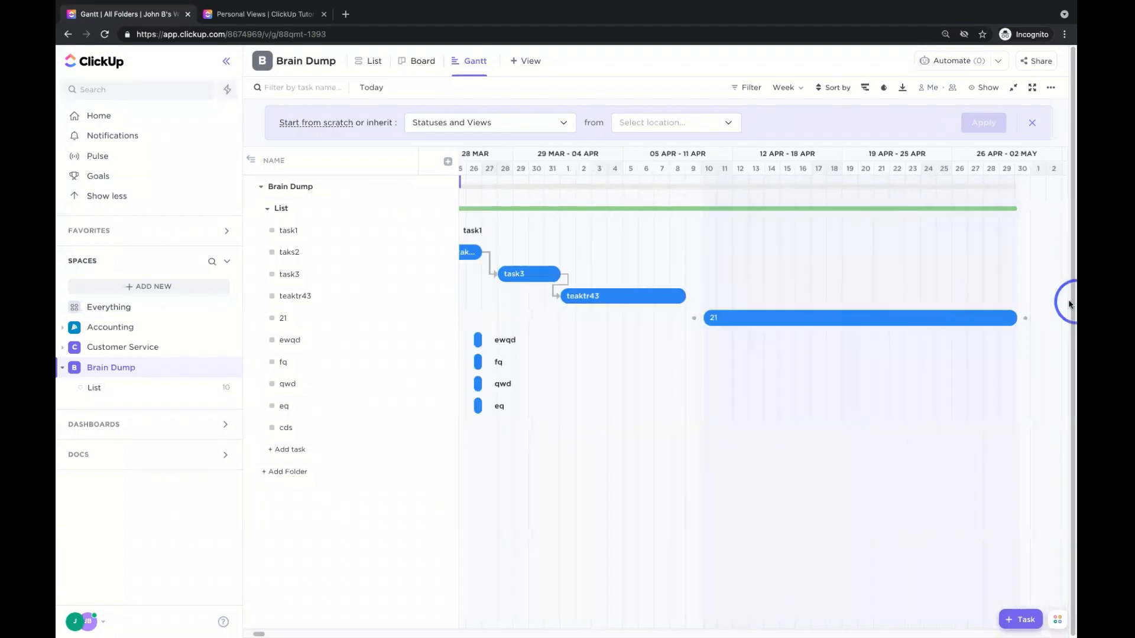
# Enable Reschedule dependencies for the Gantt view and link teaktr43 to task 21 with a dependency
pyautogui.moveTo(616, 296); pyautogui.dragTo(619, 320)
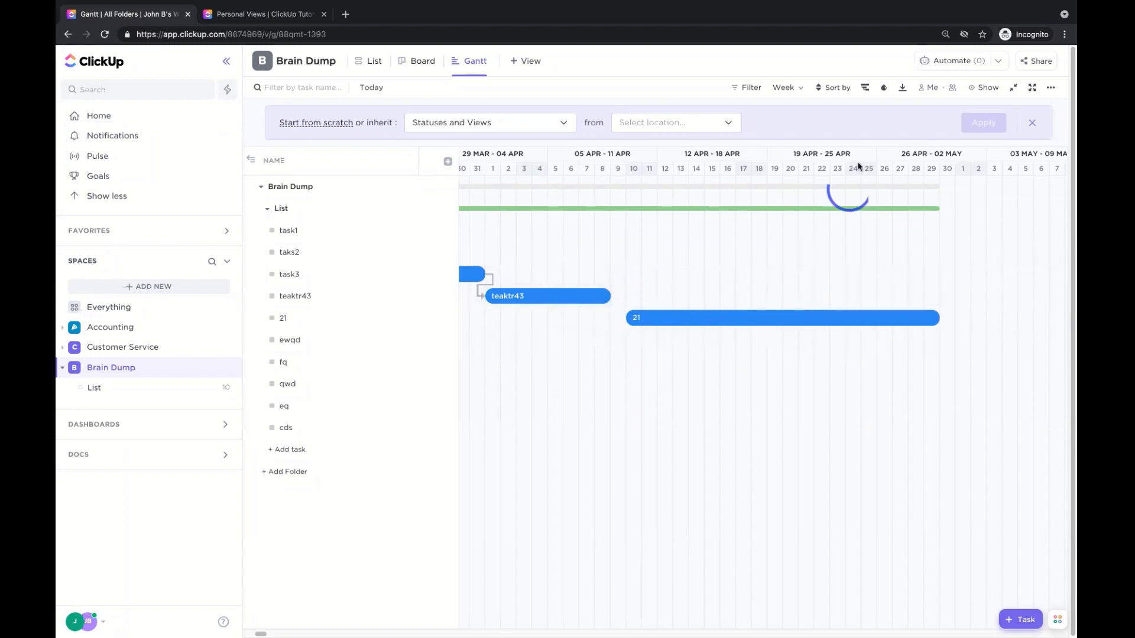
pyautogui.click(1047, 88)
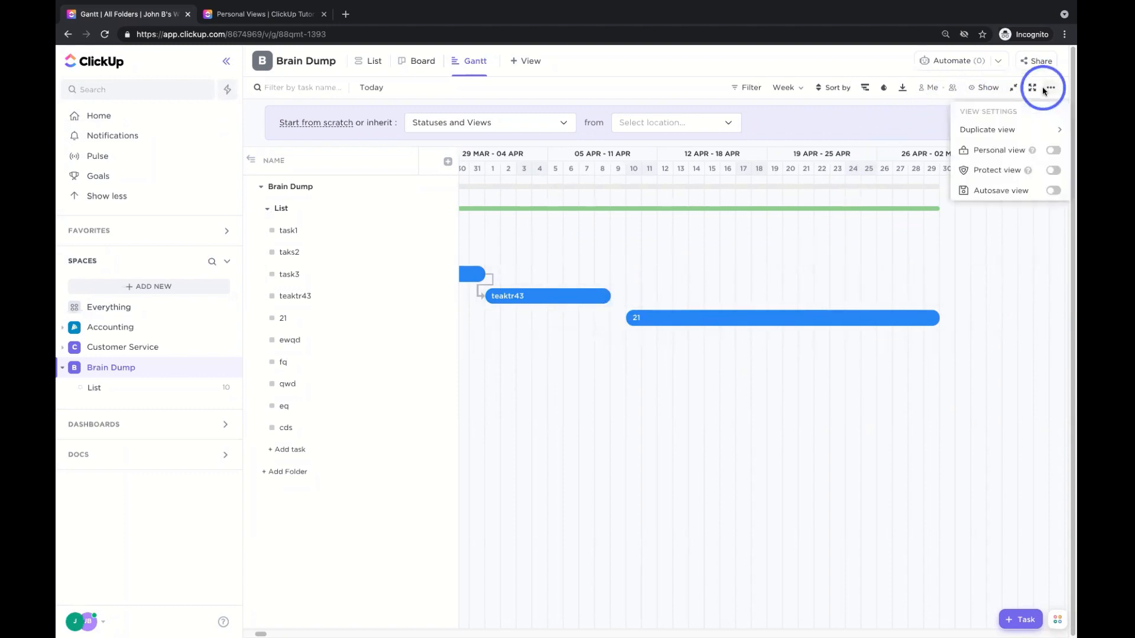
pyautogui.click(986, 88)
pyautogui.click(985, 89)
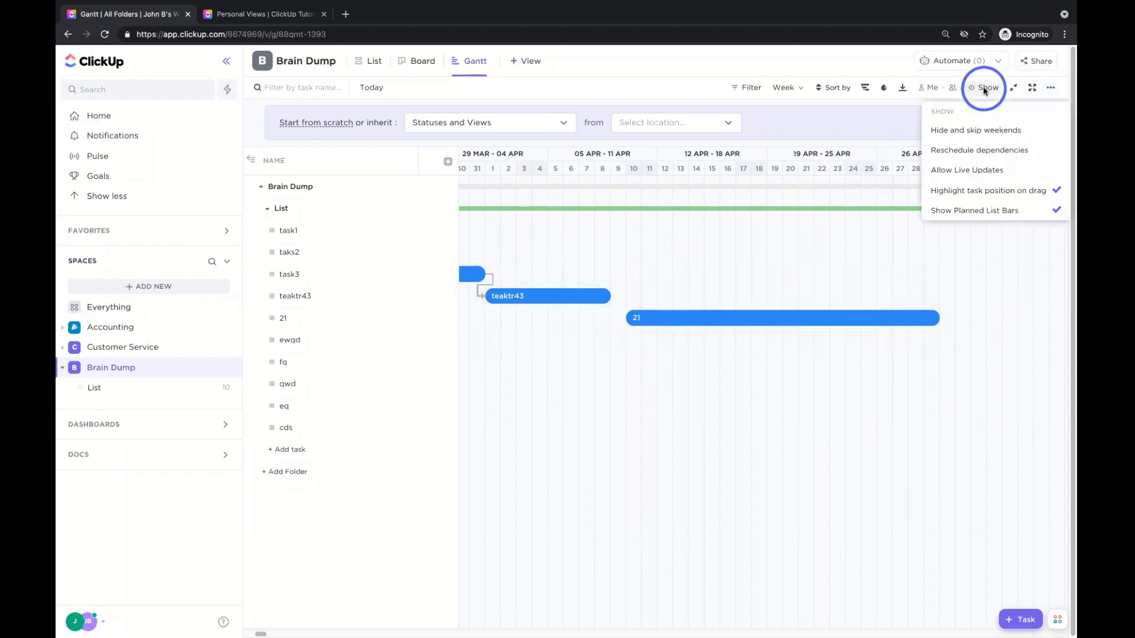
pyautogui.click(1015, 150)
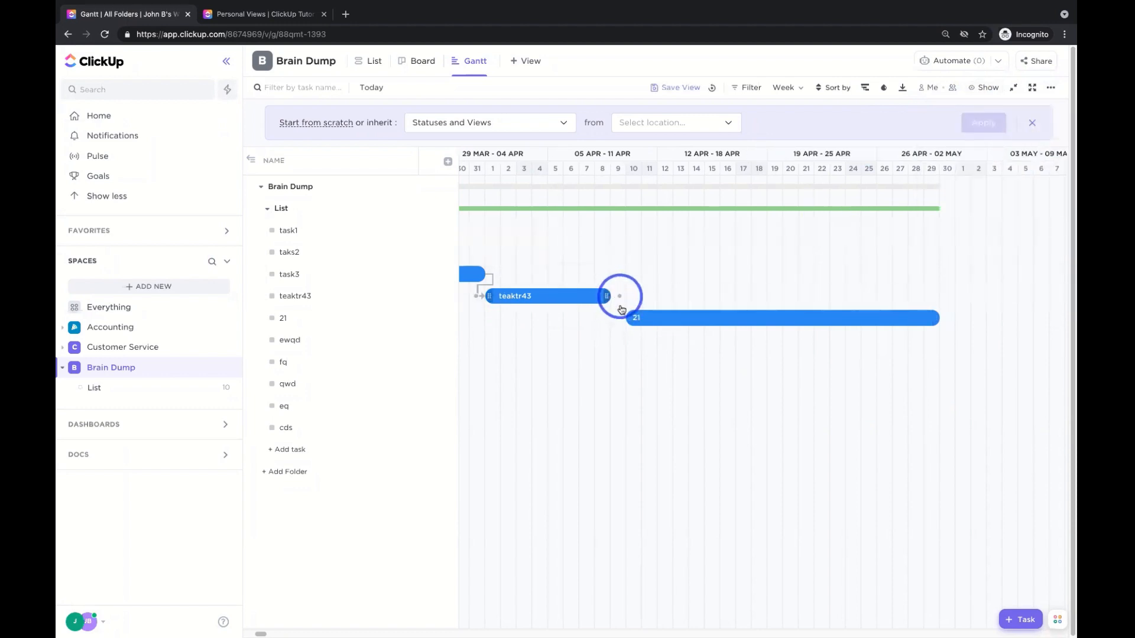
pyautogui.moveTo(620, 307); pyautogui.dragTo(620, 319)
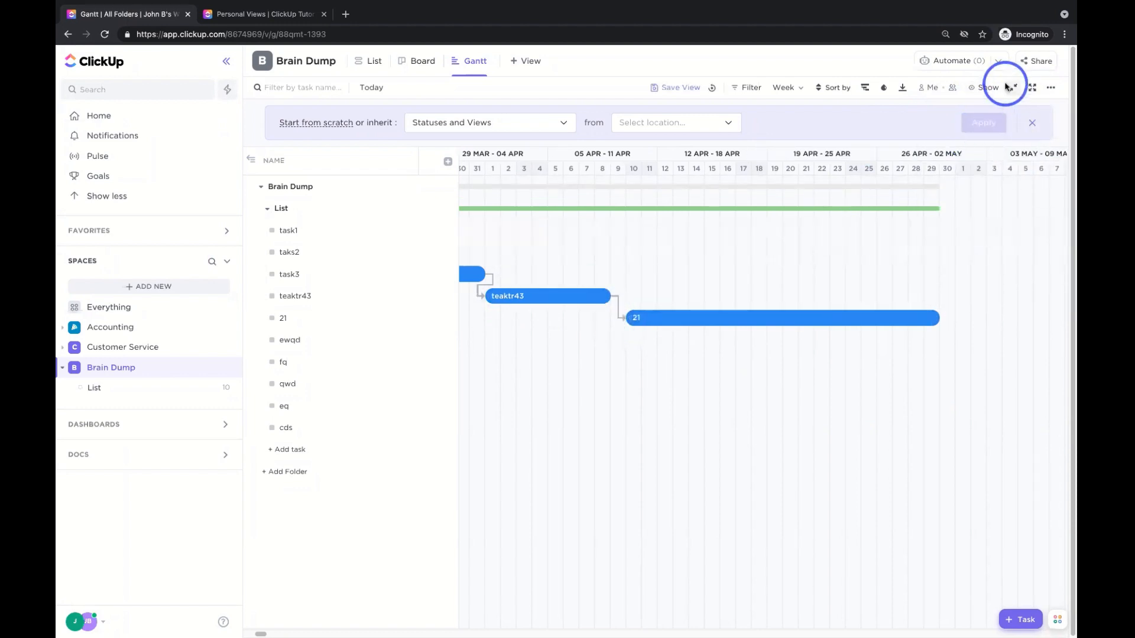
# Test the dependency rescheduling by moving teaktr43 to April 4–11 and taks2 to April 3–4 on the Gantt chart
pyautogui.click(984, 88)
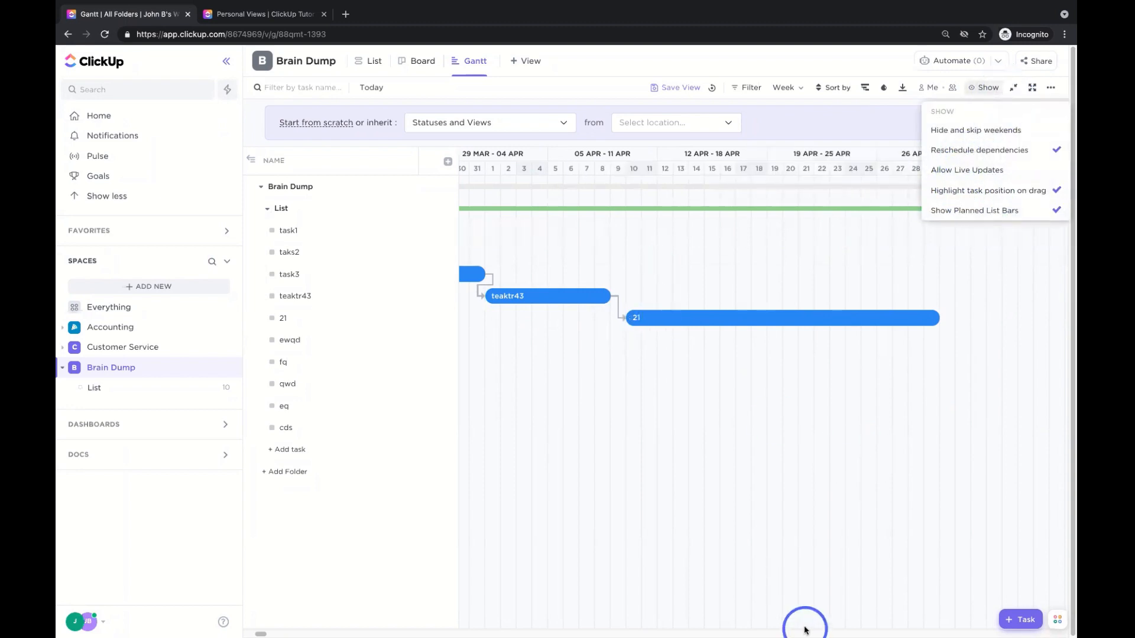
pyautogui.click(745, 597)
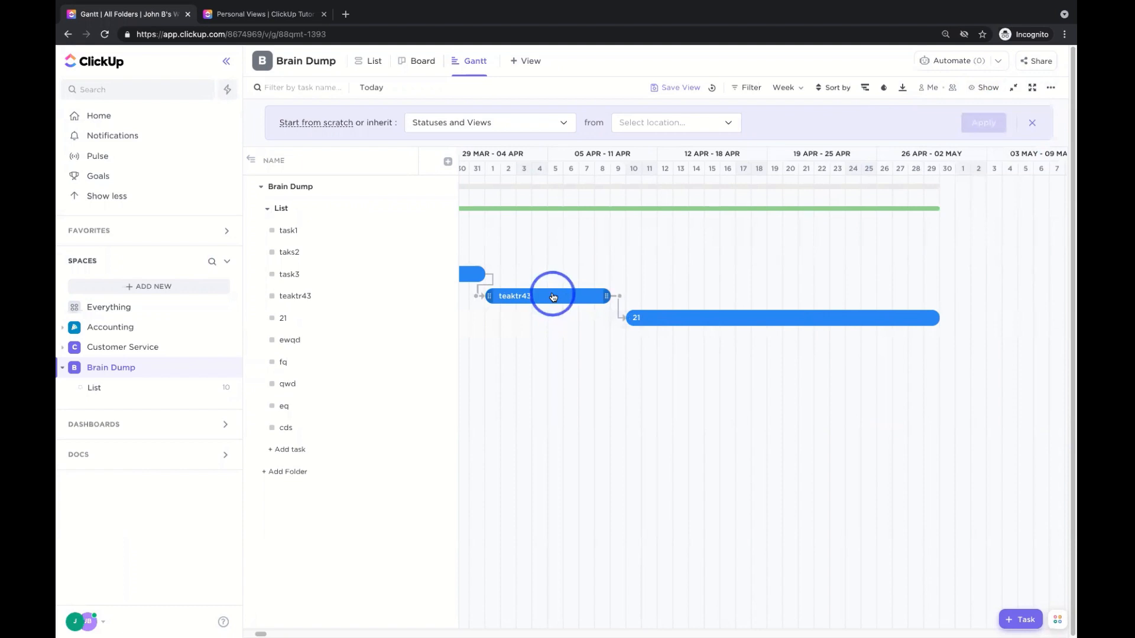
pyautogui.moveTo(552, 296); pyautogui.dragTo(603, 299)
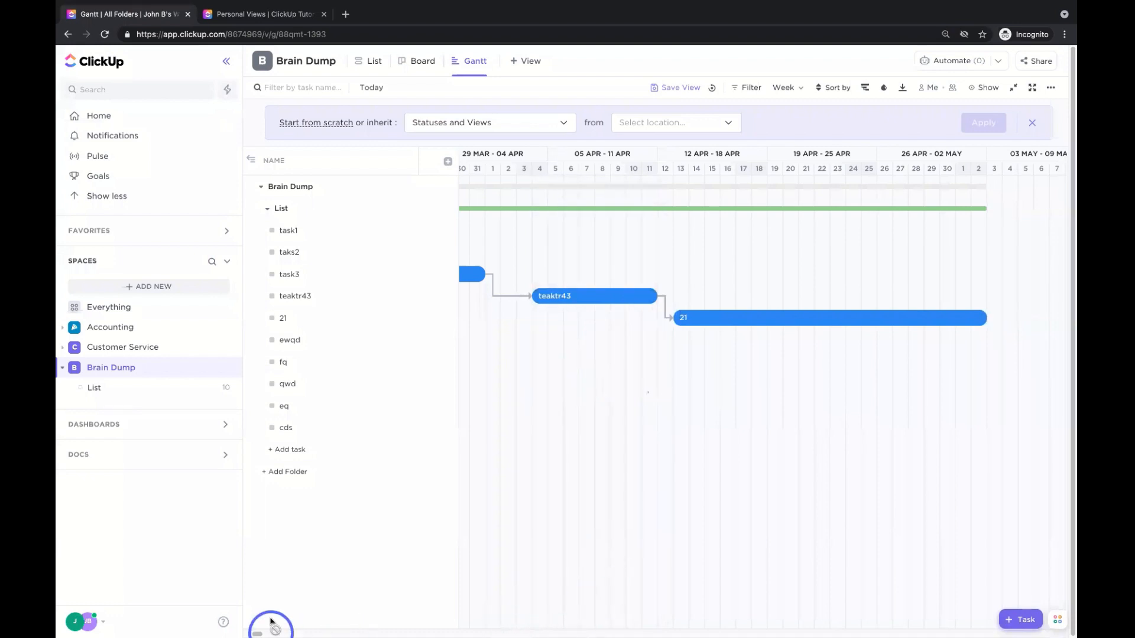
pyautogui.moveTo(256, 632); pyautogui.dragTo(254, 631)
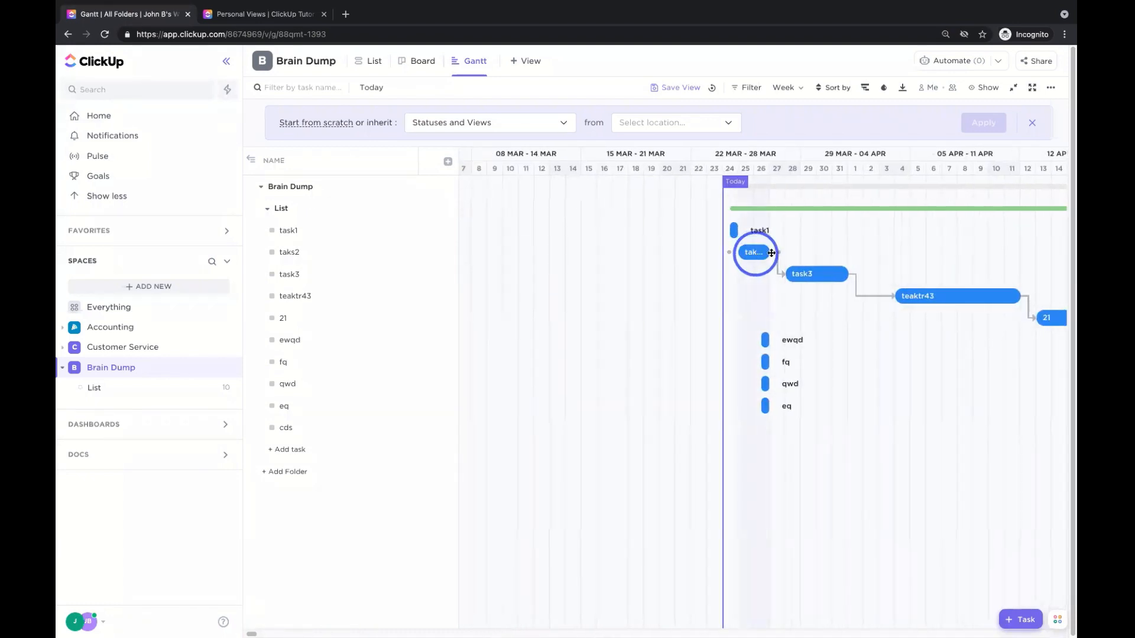
pyautogui.moveTo(771, 252); pyautogui.dragTo(903, 252)
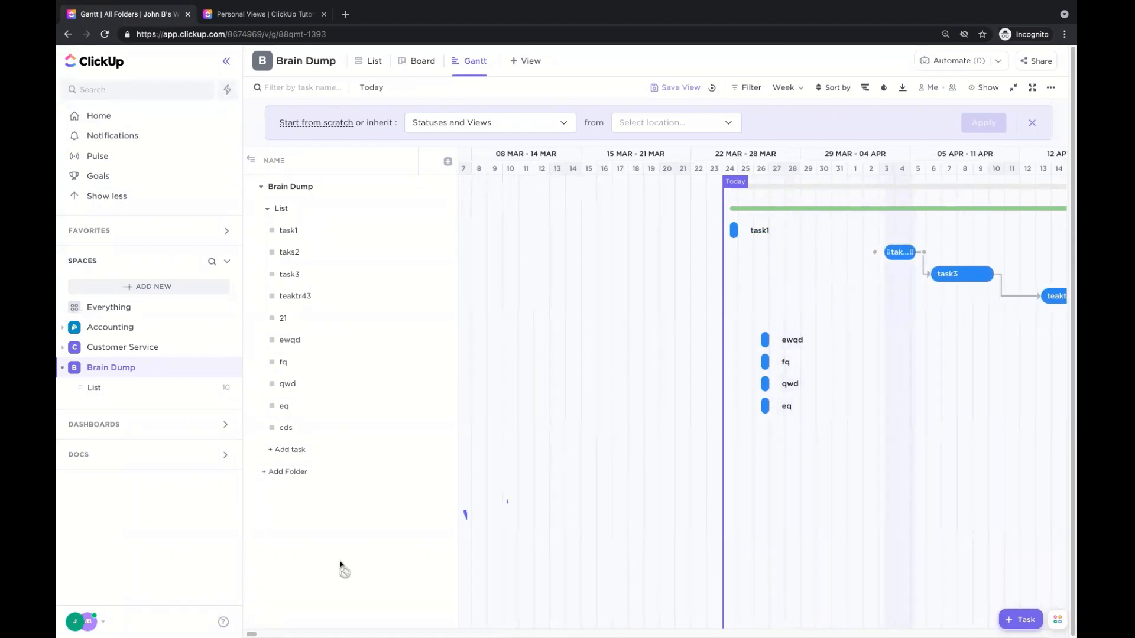
pyautogui.click(255, 626)
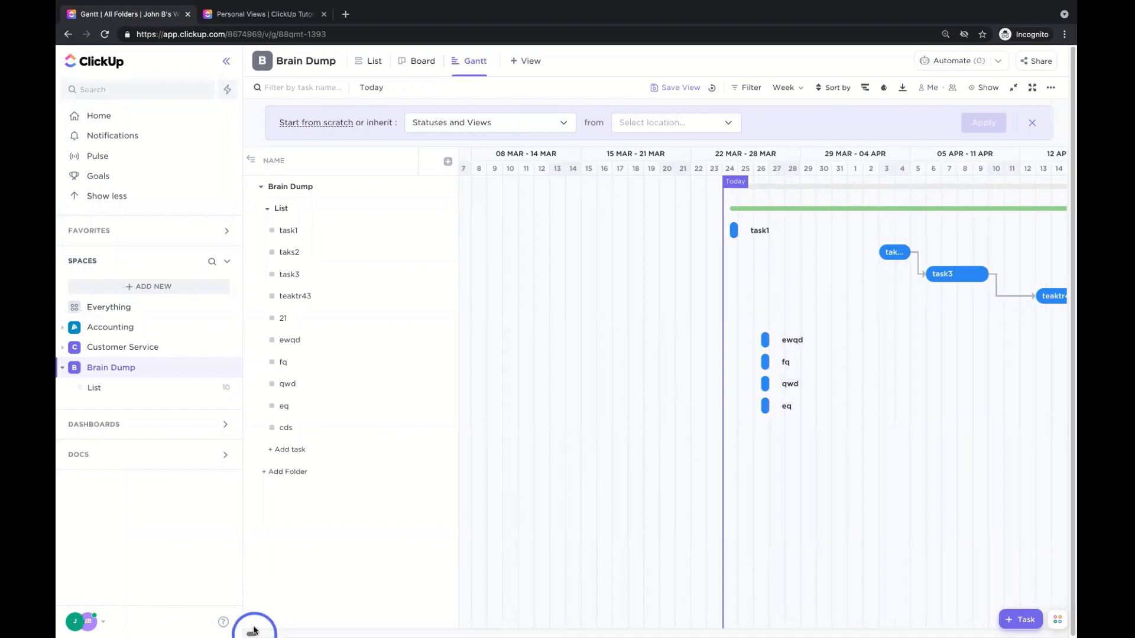
pyautogui.moveTo(255, 630)
pyautogui.mouseDown()
pyautogui.moveTo(268, 631)
pyautogui.moveTo(258, 631)
pyautogui.mouseUp()
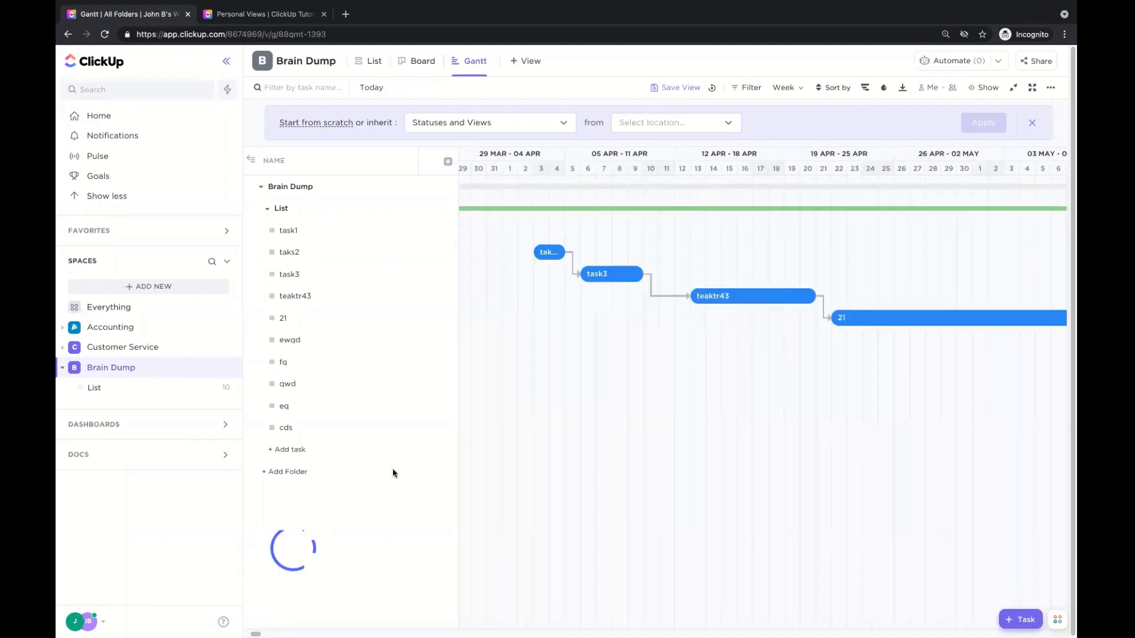
# Switch Brain Dump to its List view and search the available task columns for a time estimate field
pyautogui.click(371, 62)
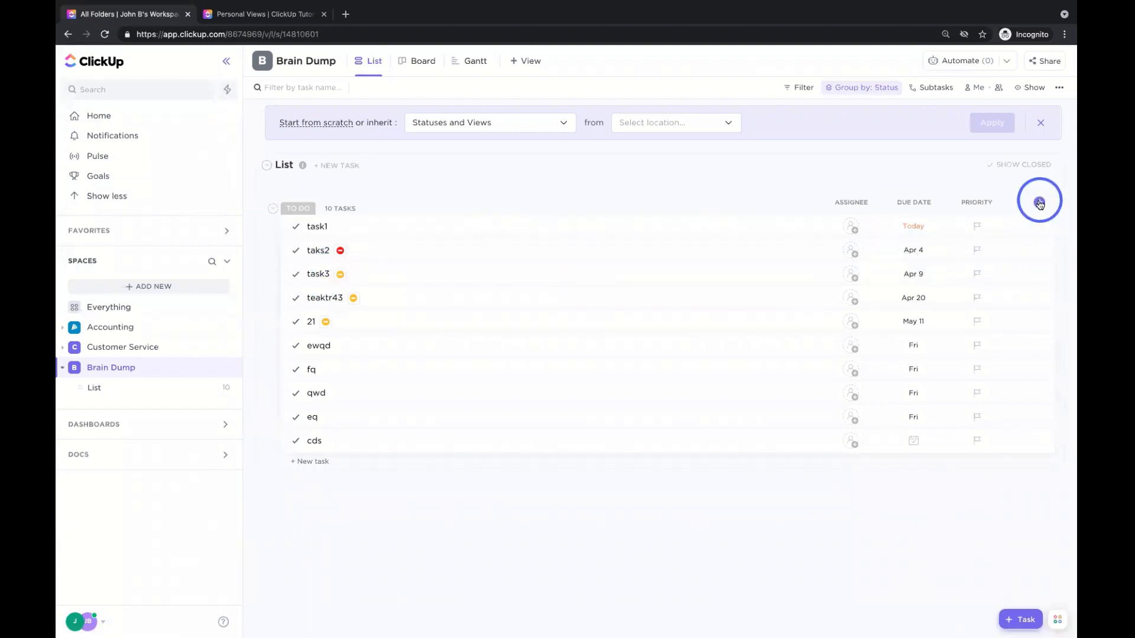
pyautogui.click(1039, 204)
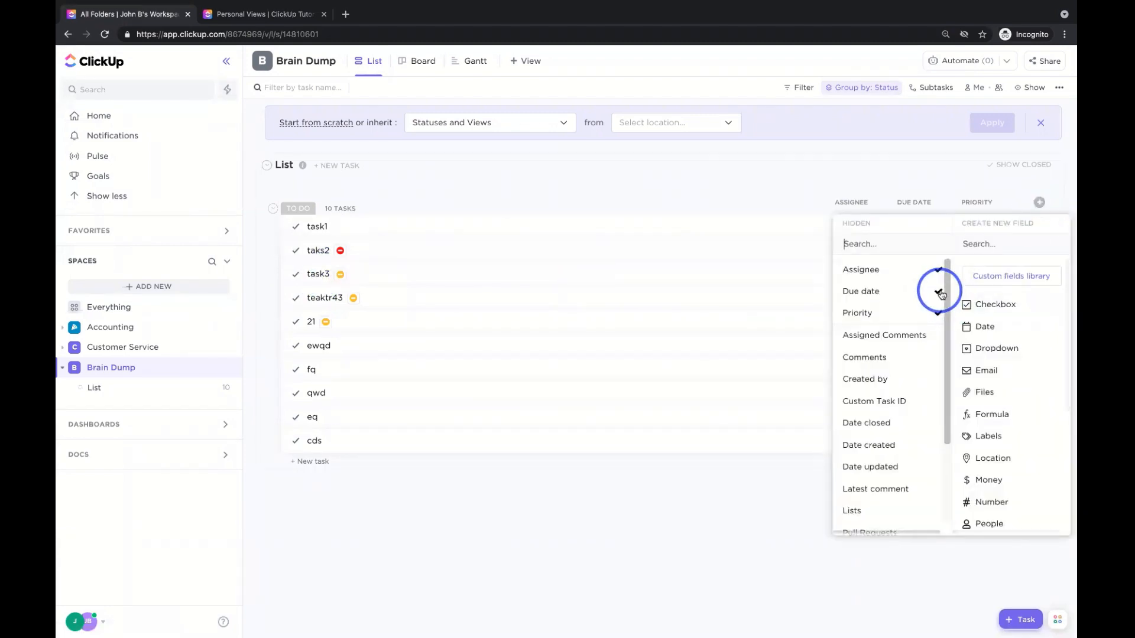
pyautogui.write('time')
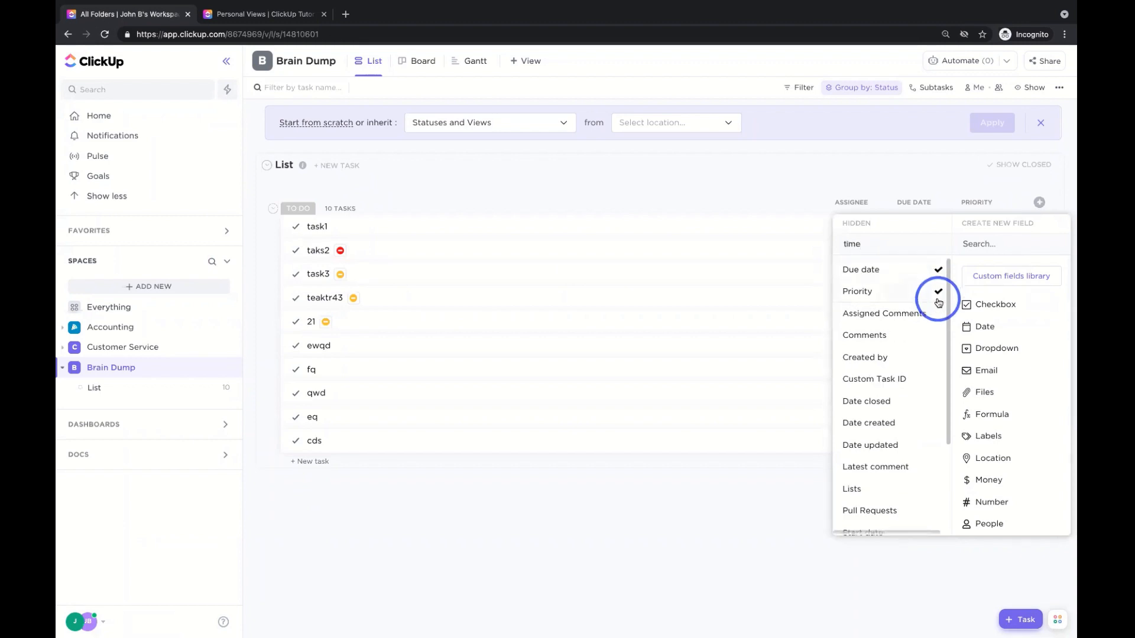
pyautogui.click(891, 359)
pyautogui.write('me esi')
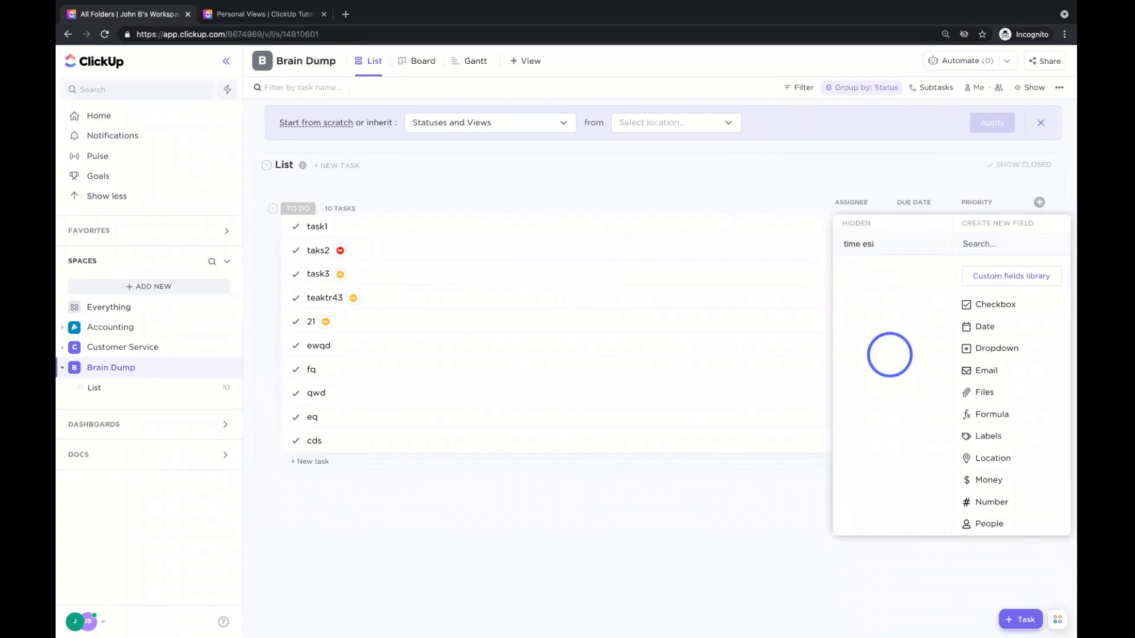
pyautogui.press('BackSpace')
pyautogui.press('BackSpace')
pyautogui.press('BackSpace')
pyautogui.press('BackSpace')
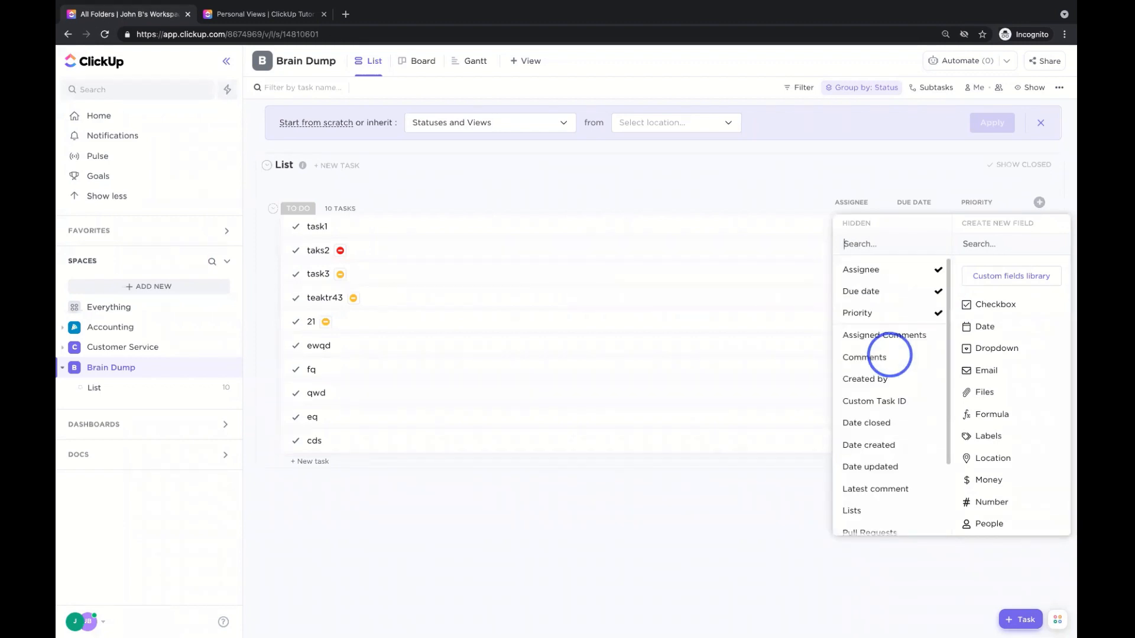
pyautogui.click(782, 371)
# Find the ClickApps matching "time" in the workspace settings and enable Time Estimates
pyautogui.click(121, 571)
pyautogui.click(86, 625)
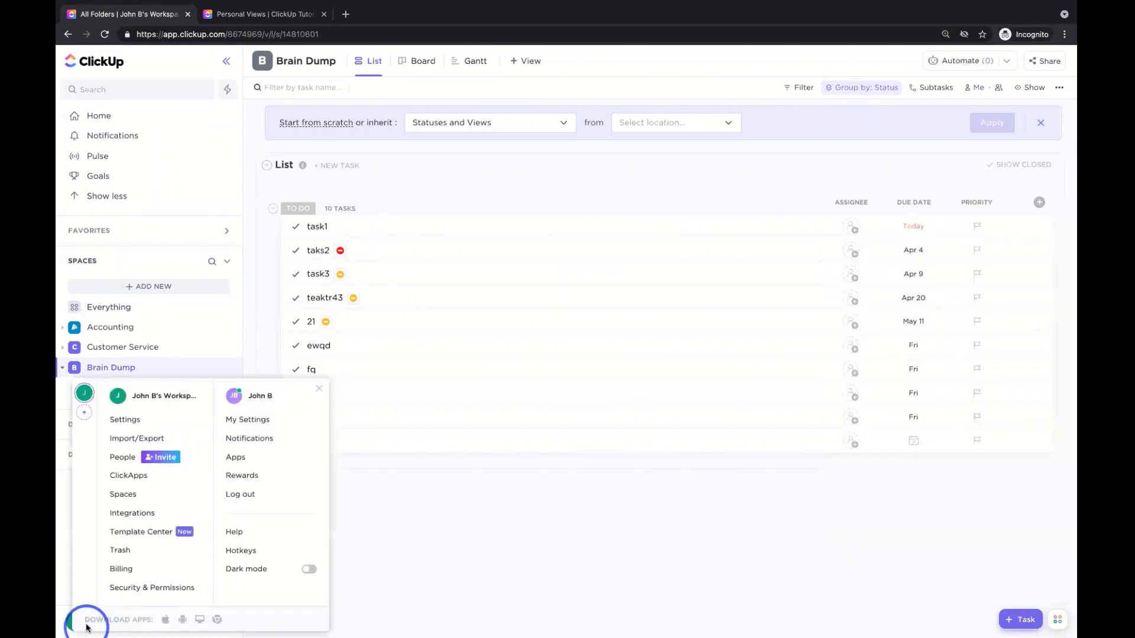
pyautogui.click(130, 477)
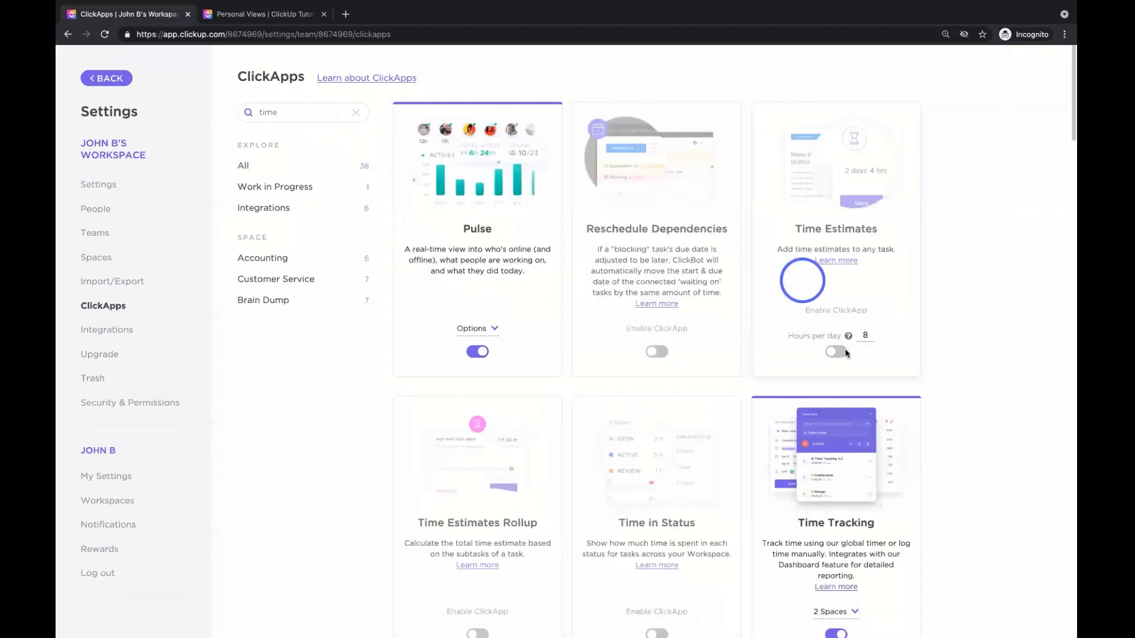
pyautogui.click(835, 353)
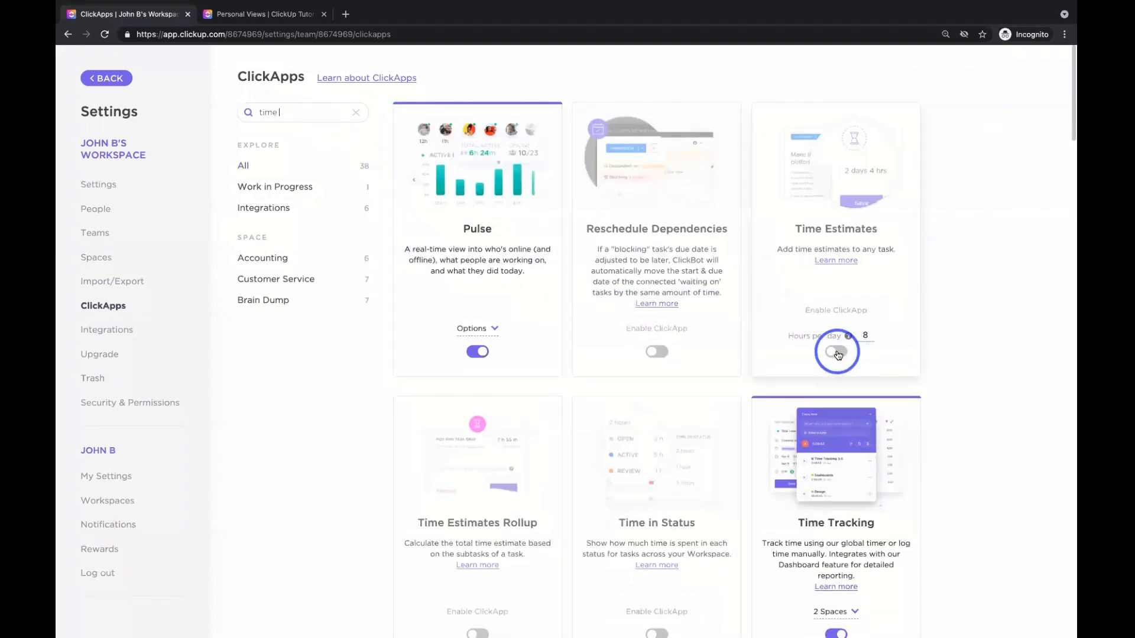
pyautogui.click(980, 357)
# Enable the Time Estimates Rollup ClickApp, try to enable Time in Status, and return to the Brain Dump List
pyautogui.scroll(-3, 476, 491)
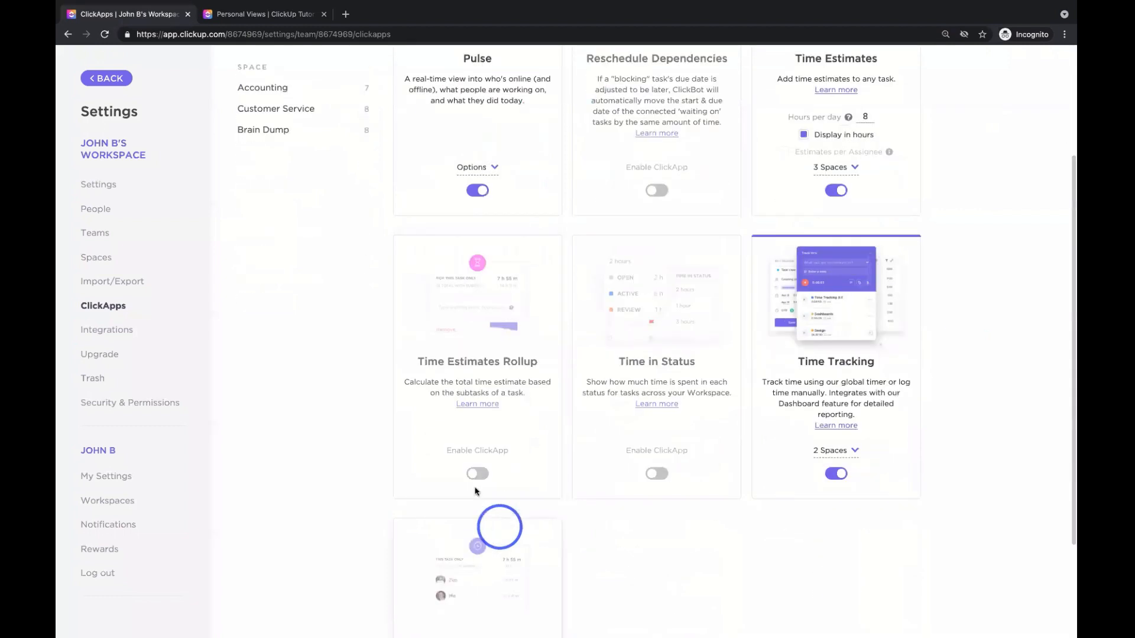
pyautogui.click(478, 474)
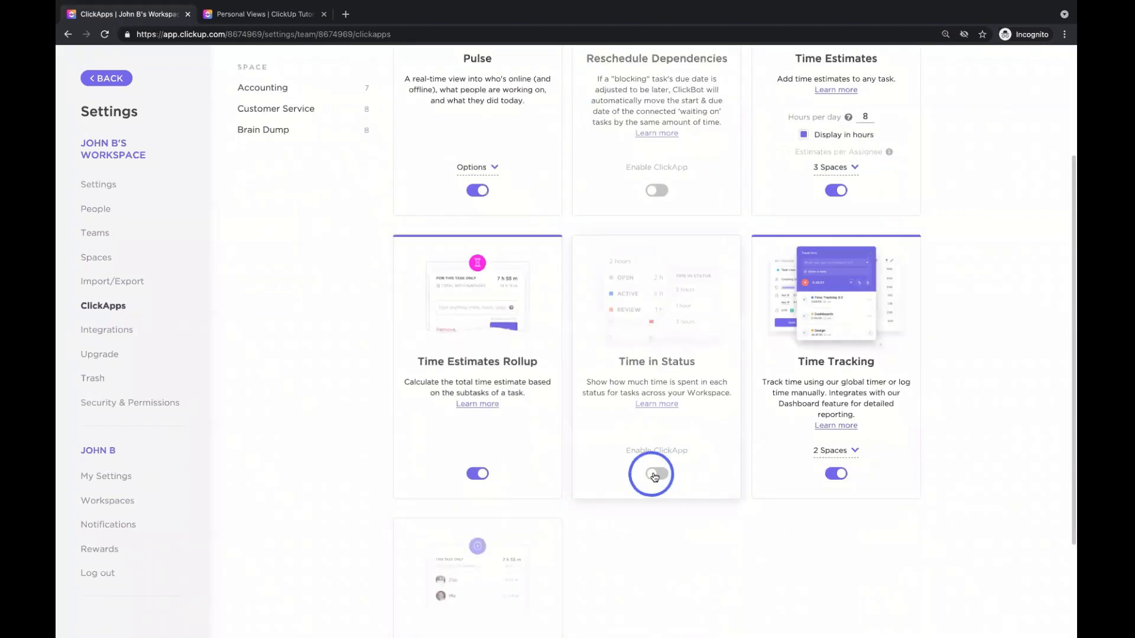
pyautogui.click(654, 476)
pyautogui.click(317, 248)
pyautogui.scroll(1, 232, 213)
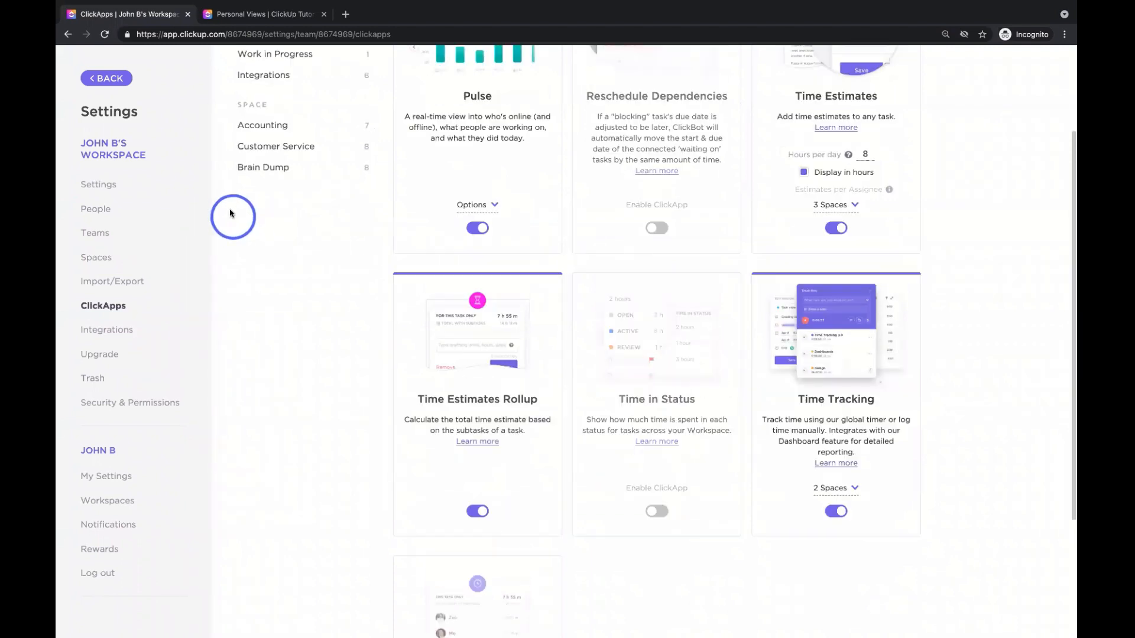
pyautogui.click(103, 82)
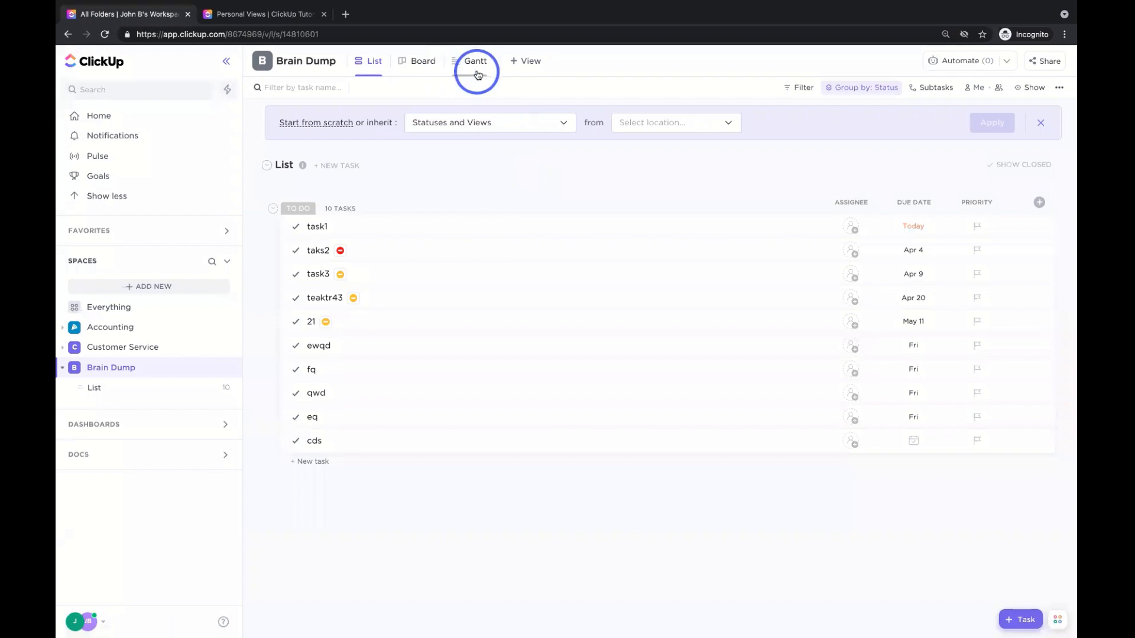
# Add the Time estimate and Time tracked columns to the Brain Dump List view
pyautogui.click(1042, 202)
pyautogui.write('time')
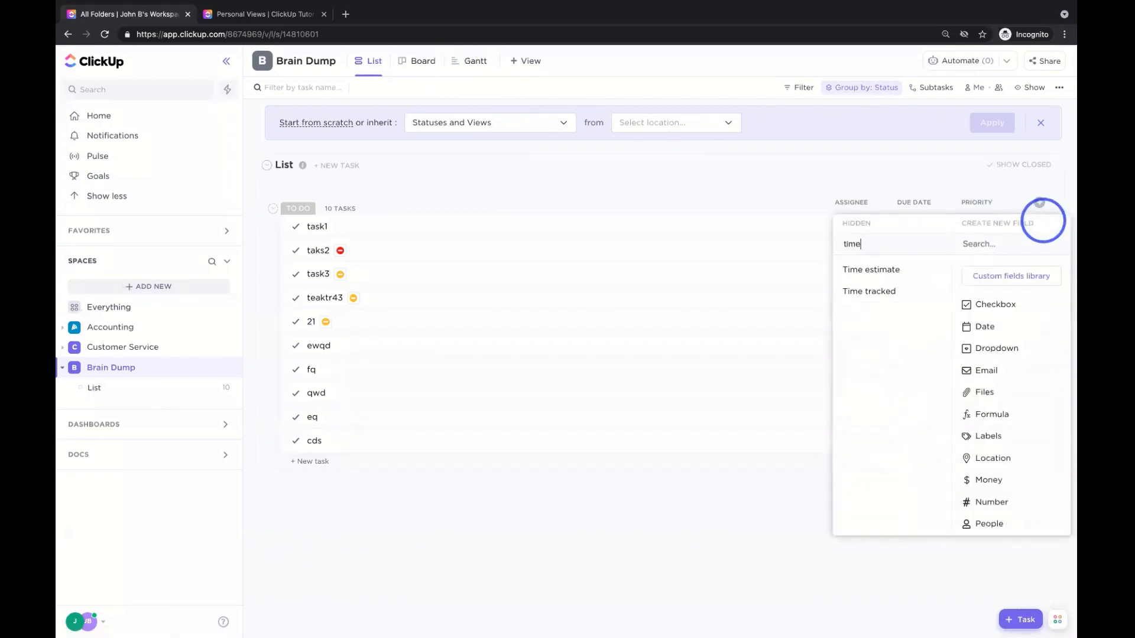
pyautogui.click(868, 270)
pyautogui.click(912, 165)
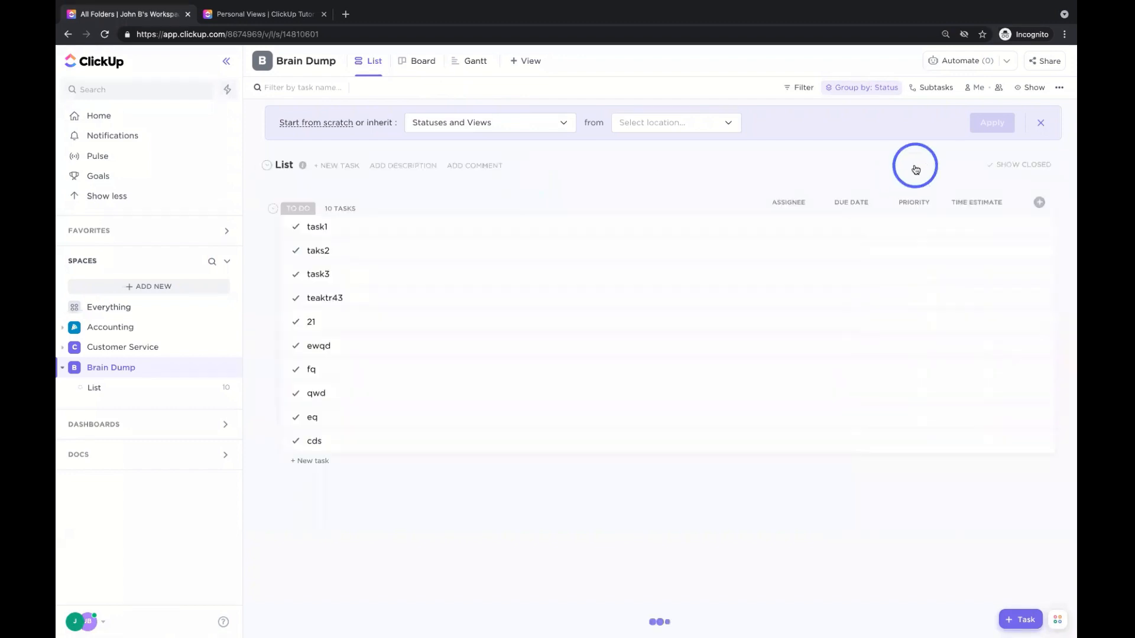
pyautogui.click(1039, 203)
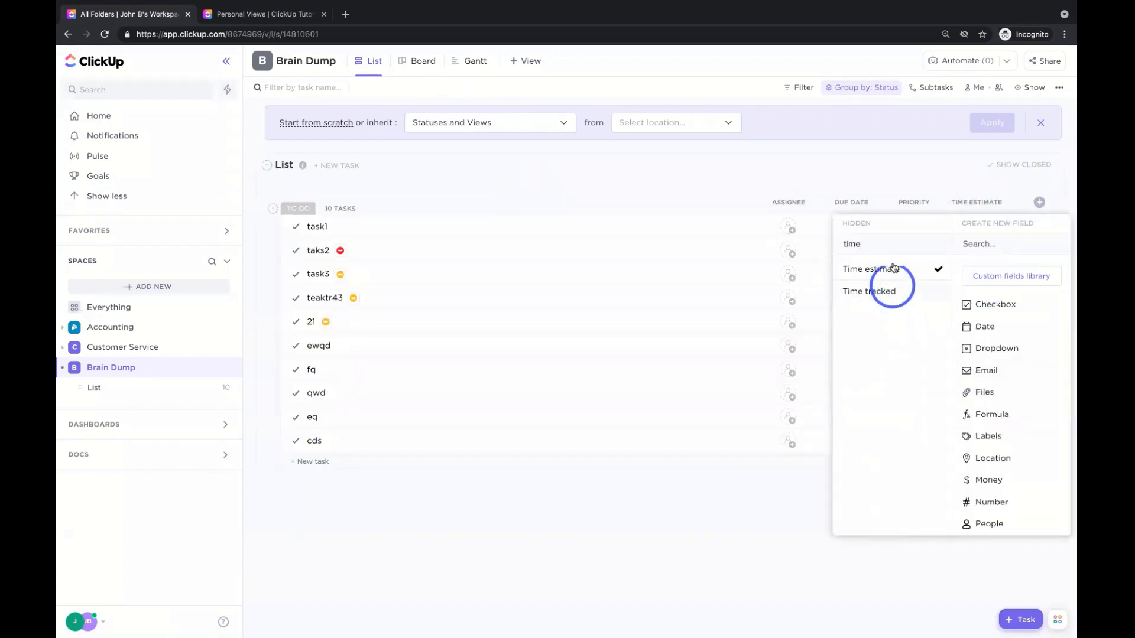
pyautogui.click(886, 290)
pyautogui.click(904, 172)
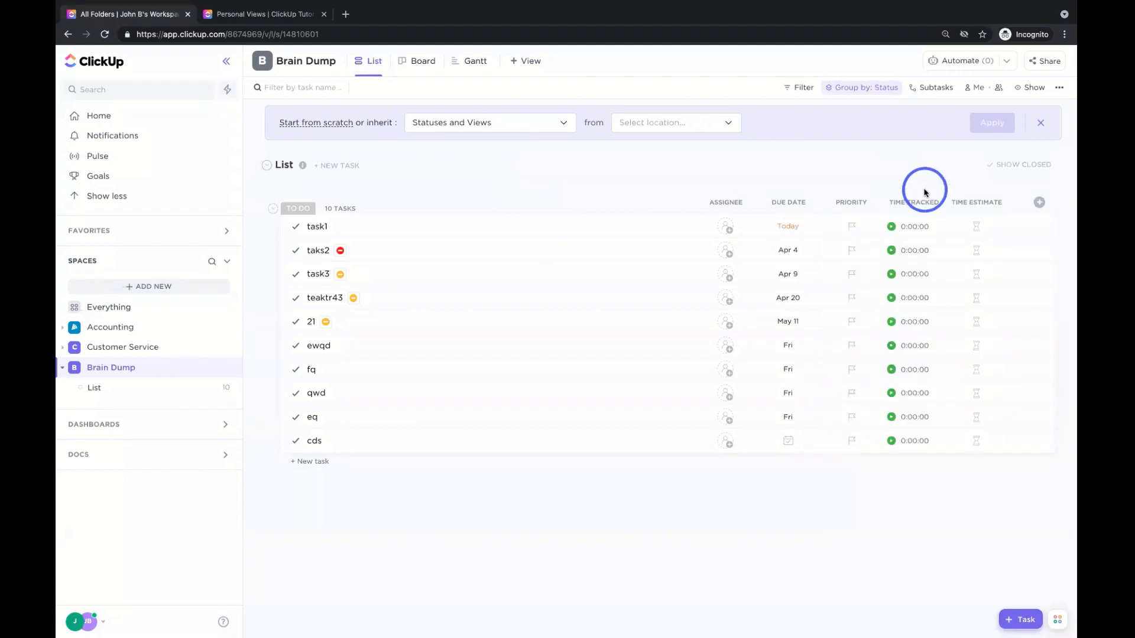
# Set the time estimate to 2h for task1 and 3h for taks2
pyautogui.click(976, 227)
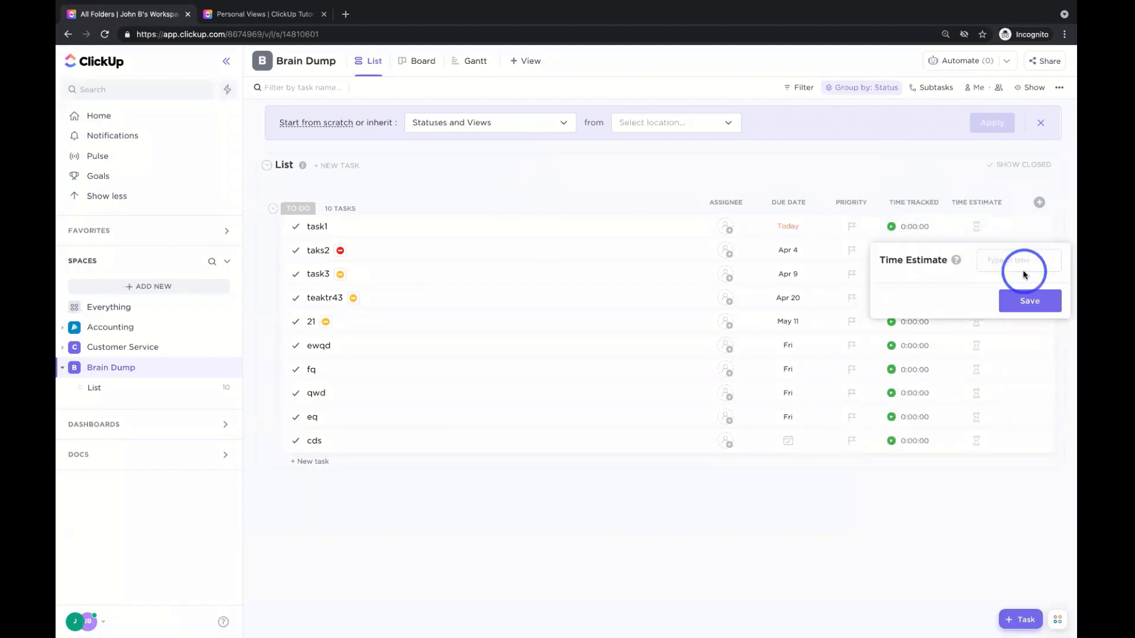
pyautogui.write('2h')
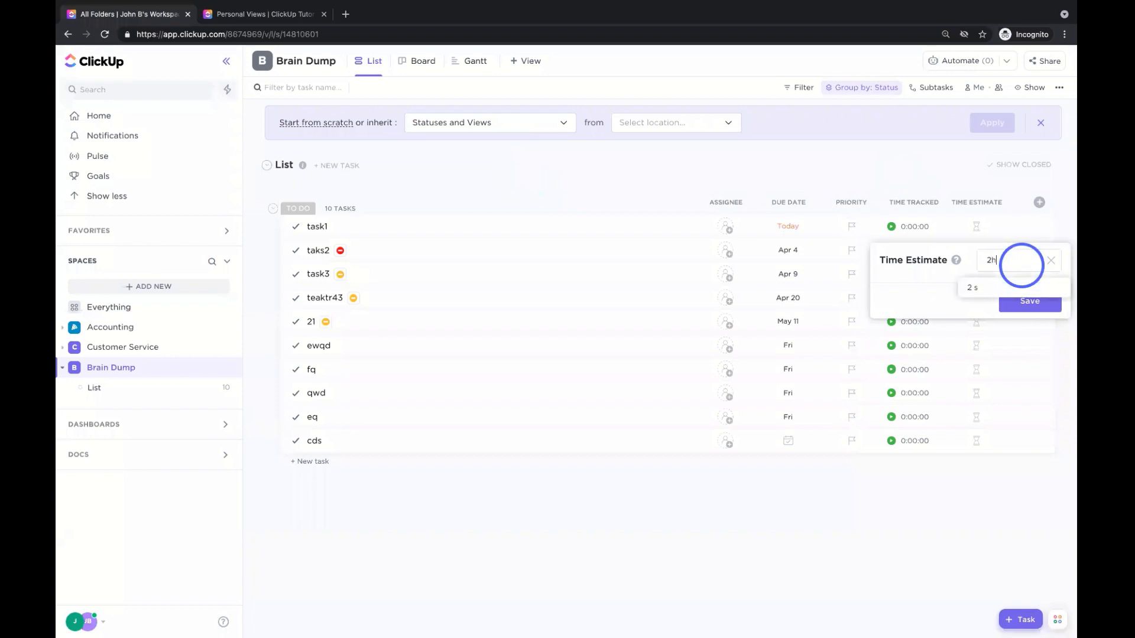
pyautogui.click(1026, 301)
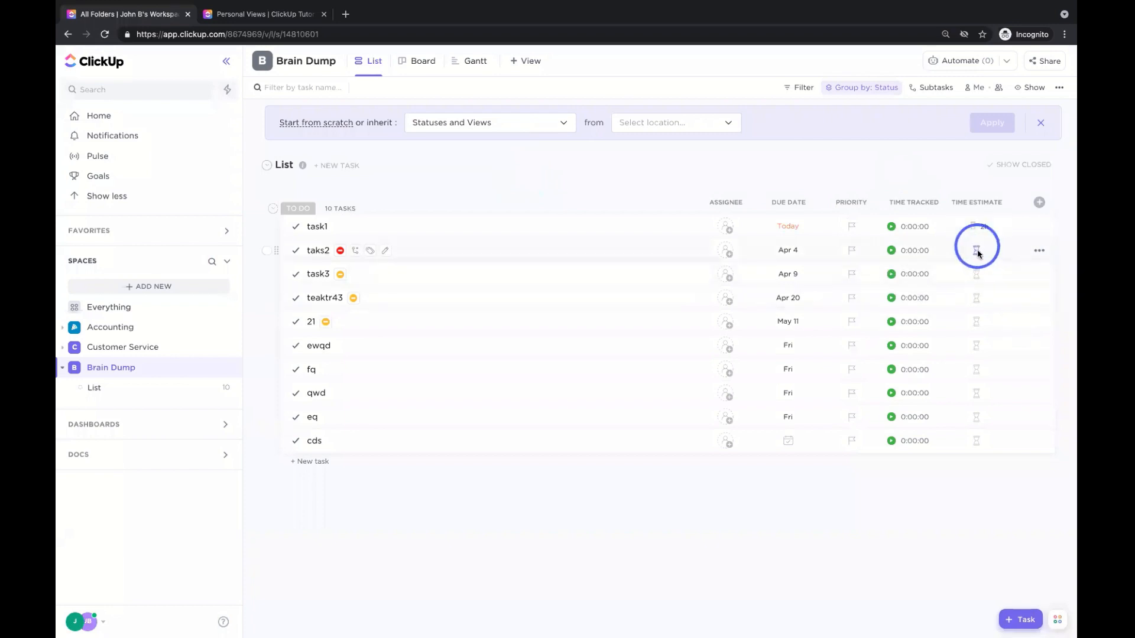
pyautogui.click(977, 249)
pyautogui.write('3')
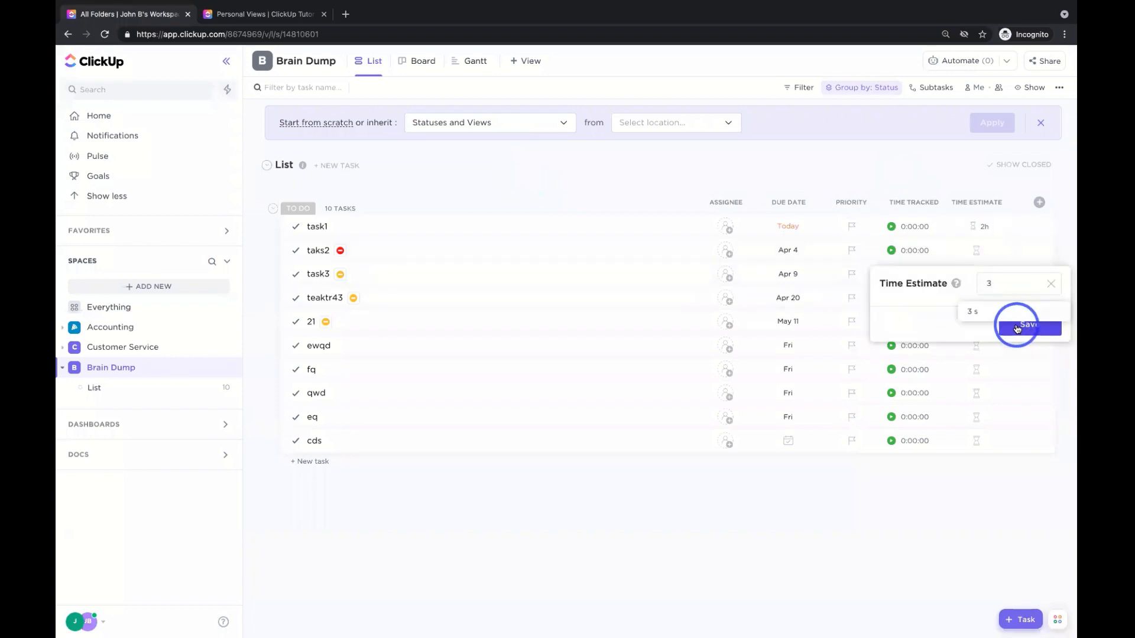
pyautogui.write('h')
pyautogui.click(1019, 327)
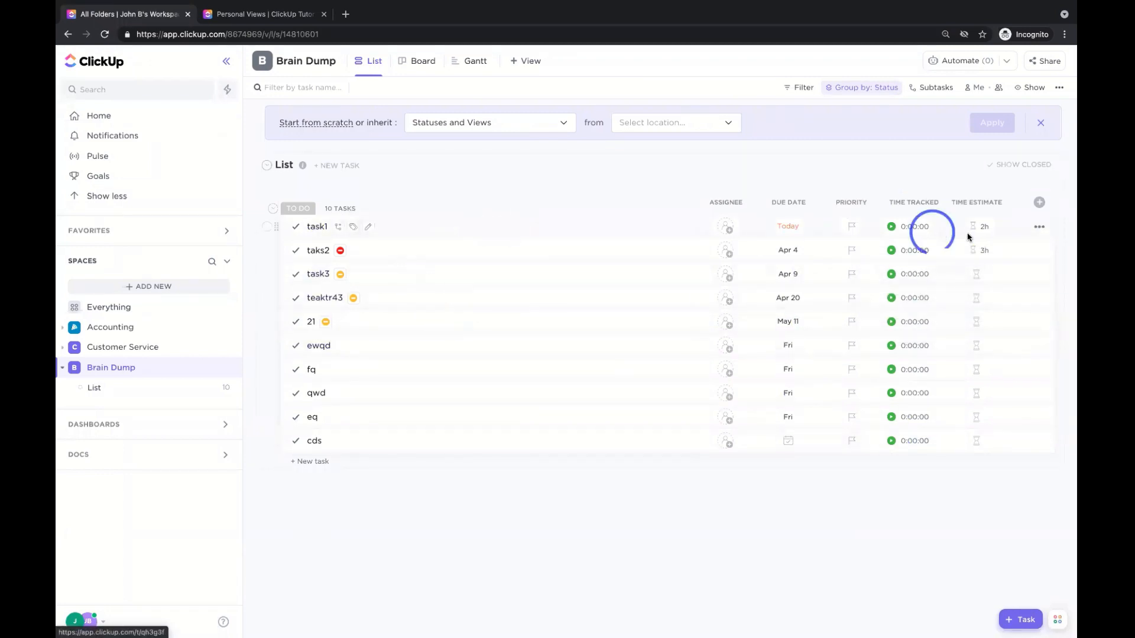
# Switch back to the Gantt view and expand the List to review the dependent tasks through task 21
pyautogui.click(469, 62)
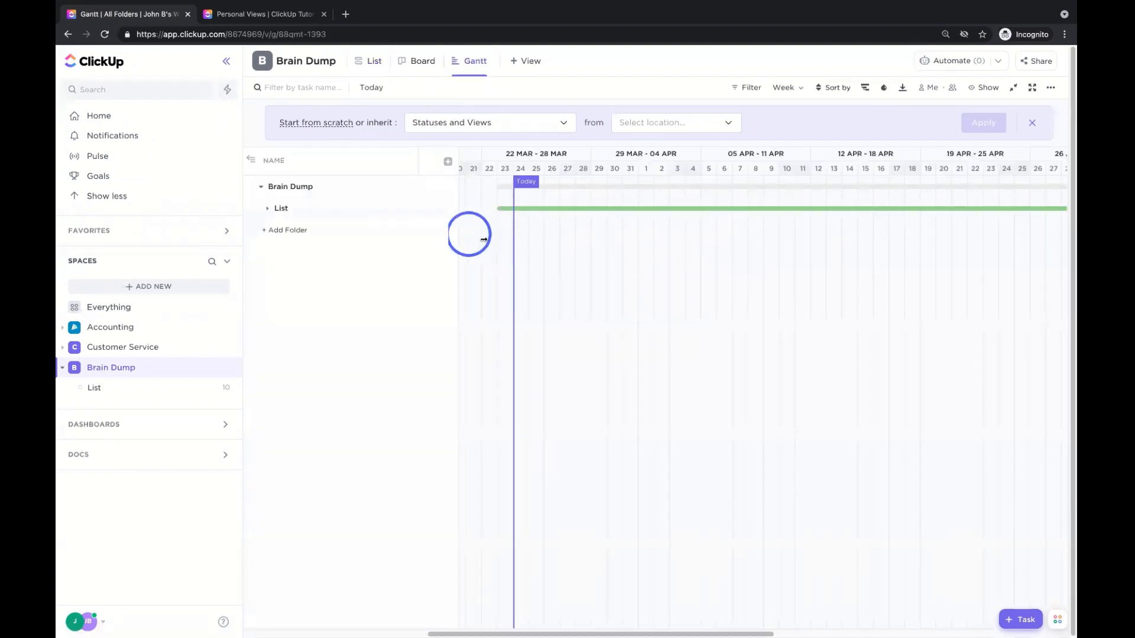
pyautogui.click(262, 209)
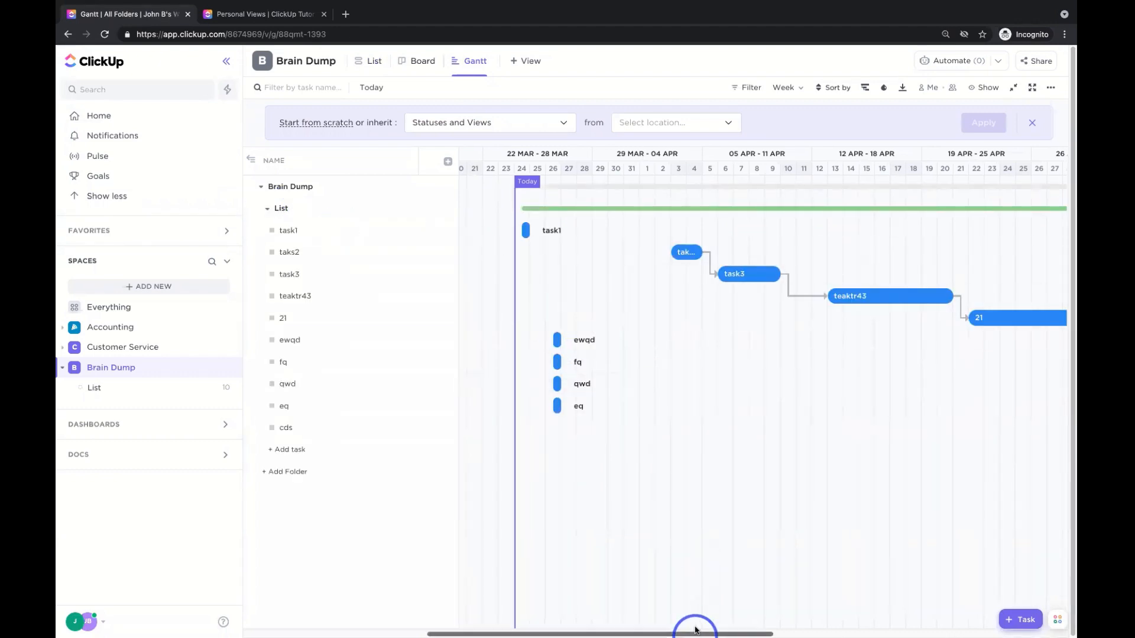
pyautogui.moveTo(727, 634); pyautogui.dragTo(825, 631)
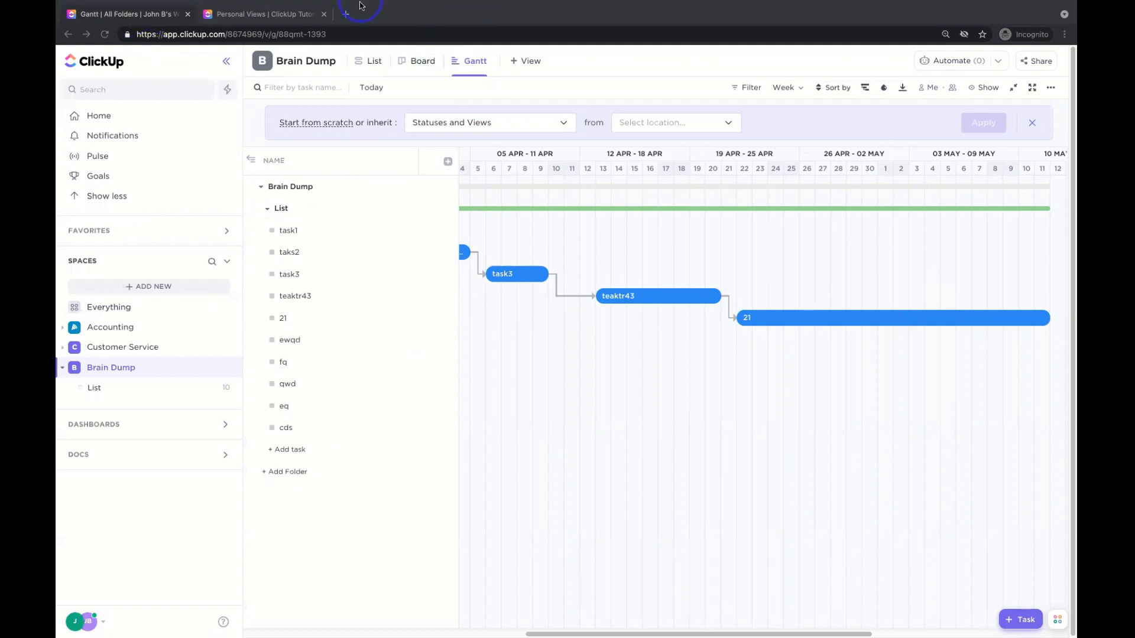
pyautogui.moveTo(301, 3)
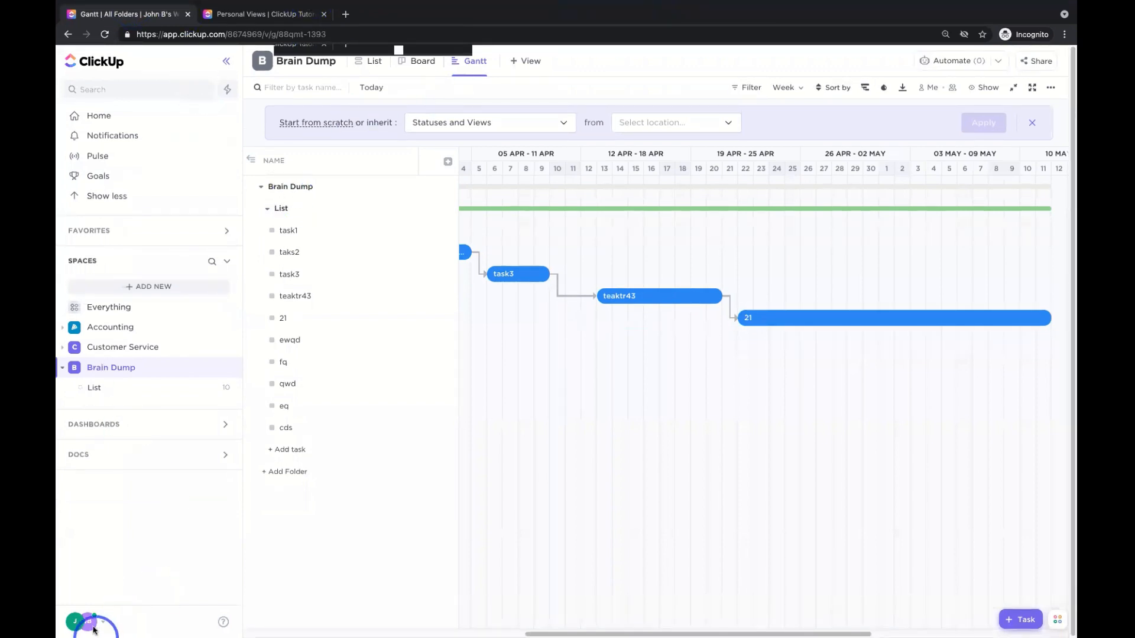
# View the Docs/FAQ site from the help Resource Center and return to the Gantt view
pyautogui.click(81, 625)
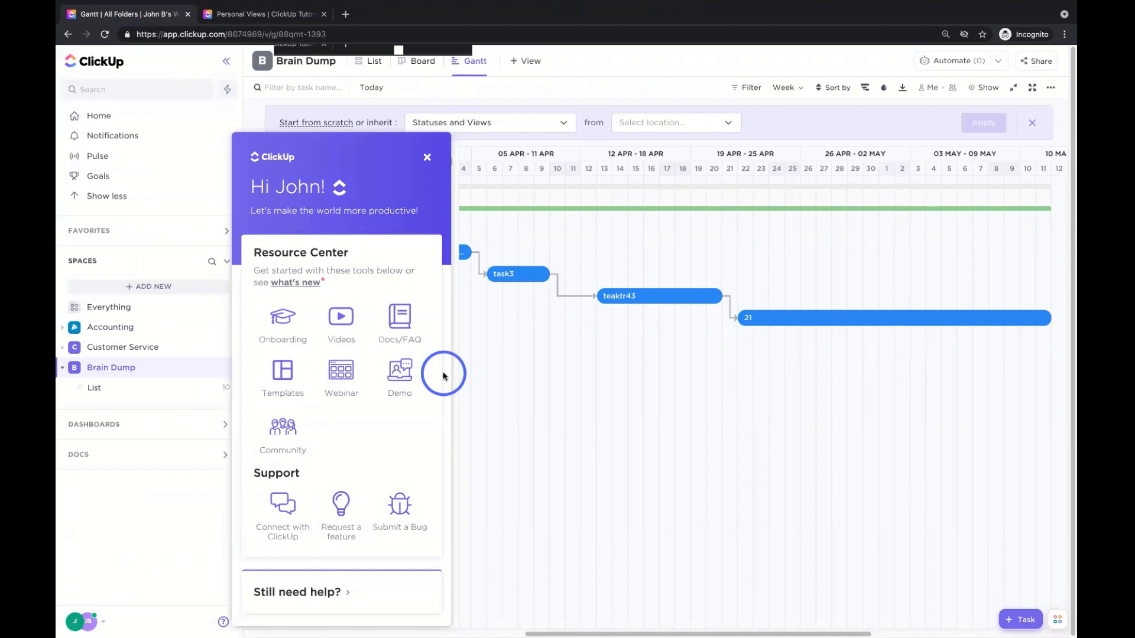
pyautogui.click(401, 326)
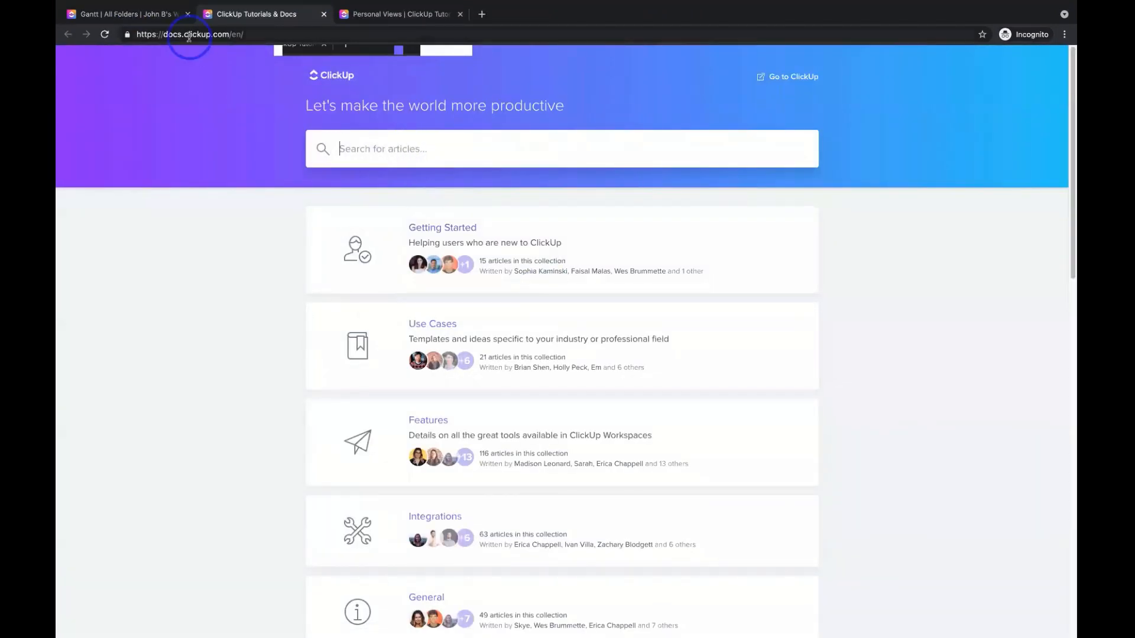
pyautogui.click(153, 17)
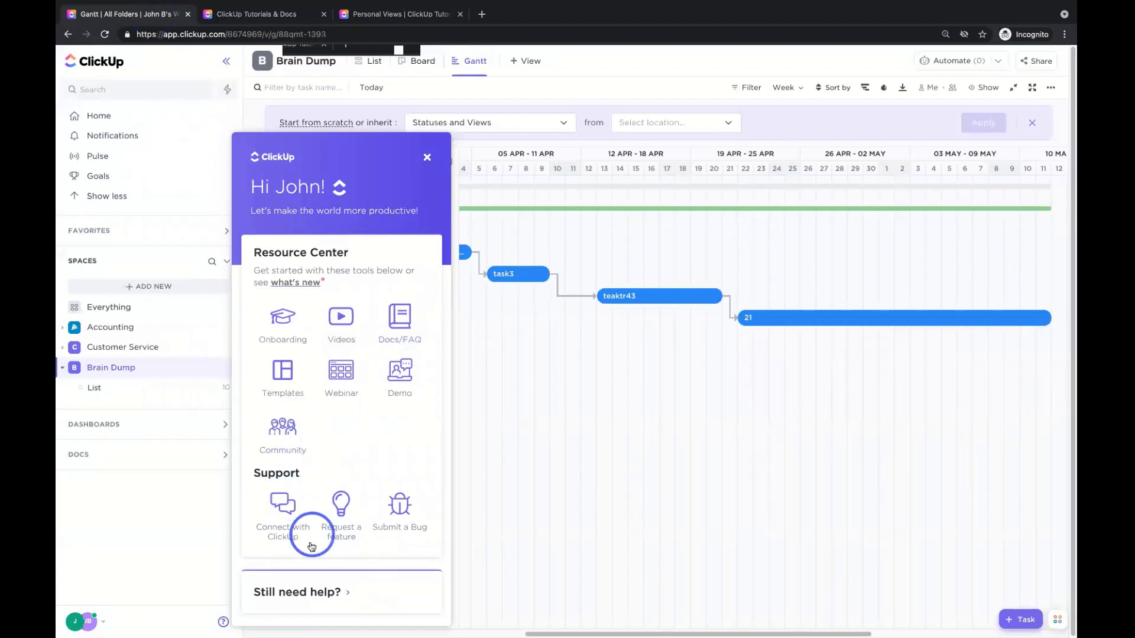
# Open a live chat with ClickUp support from the Resource Center, look at its GIF picker, and close the chat
pyautogui.click(281, 508)
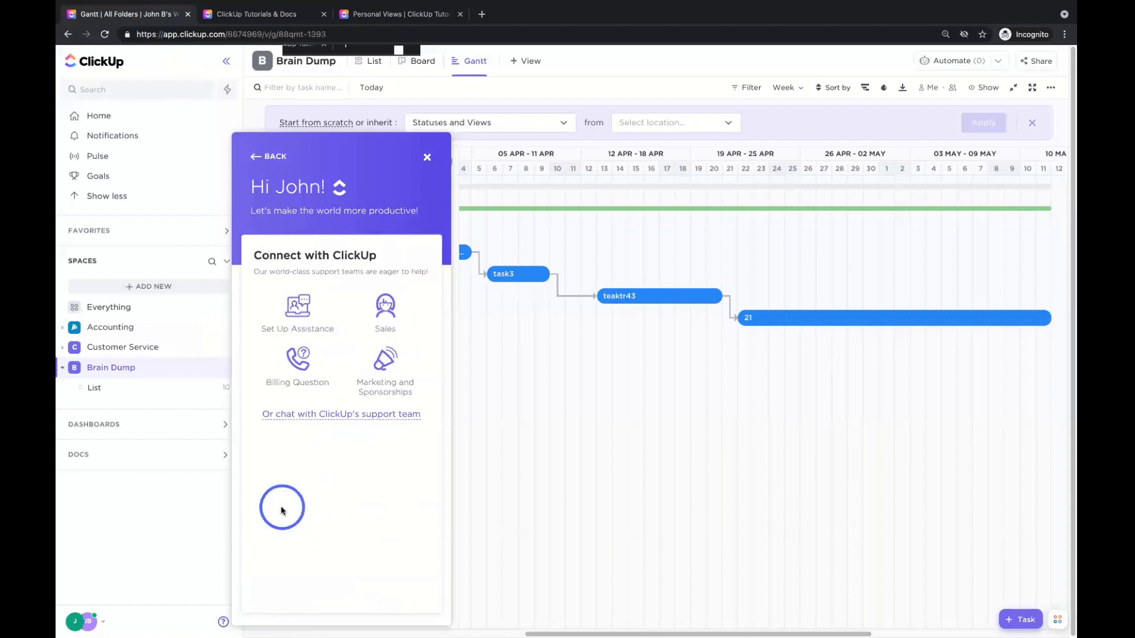
pyautogui.click(317, 416)
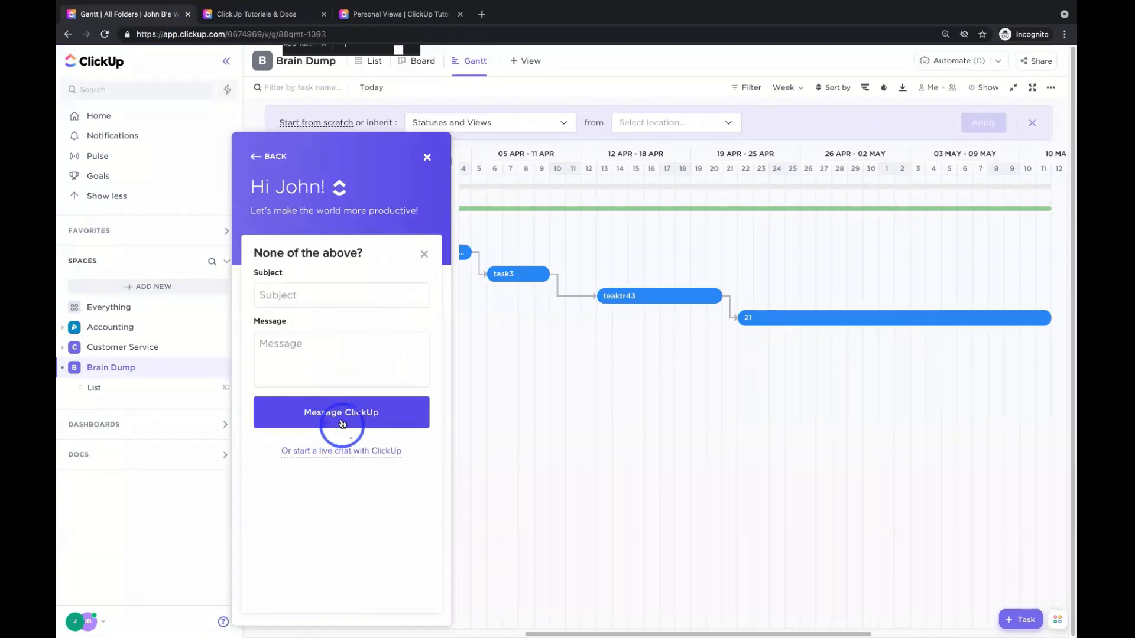
pyautogui.click(309, 374)
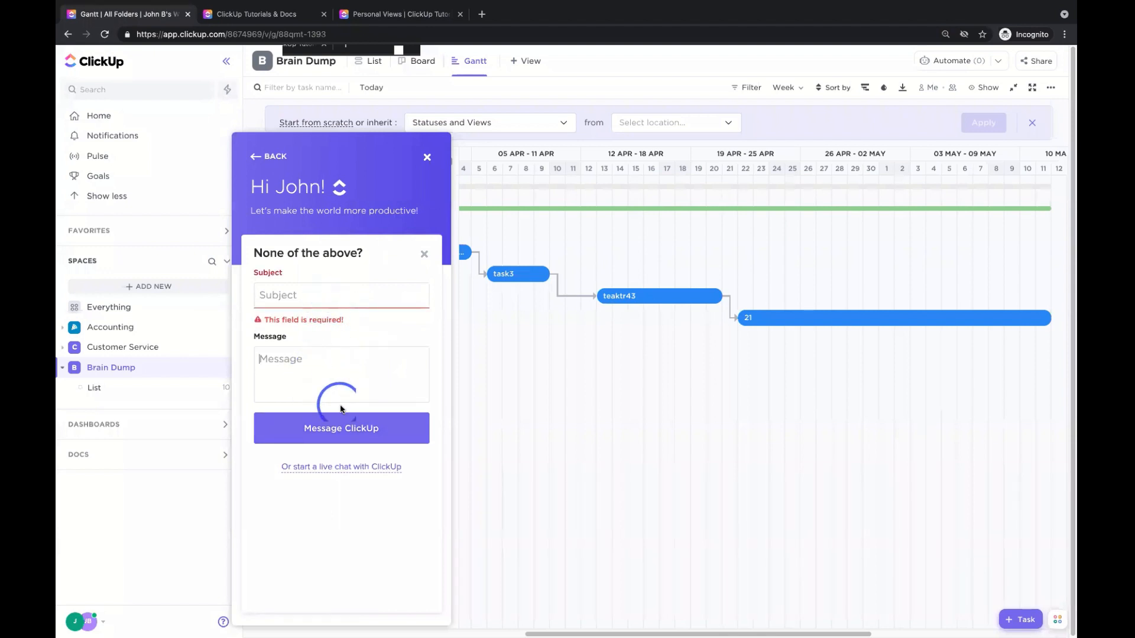
pyautogui.click(334, 470)
pyautogui.click(334, 480)
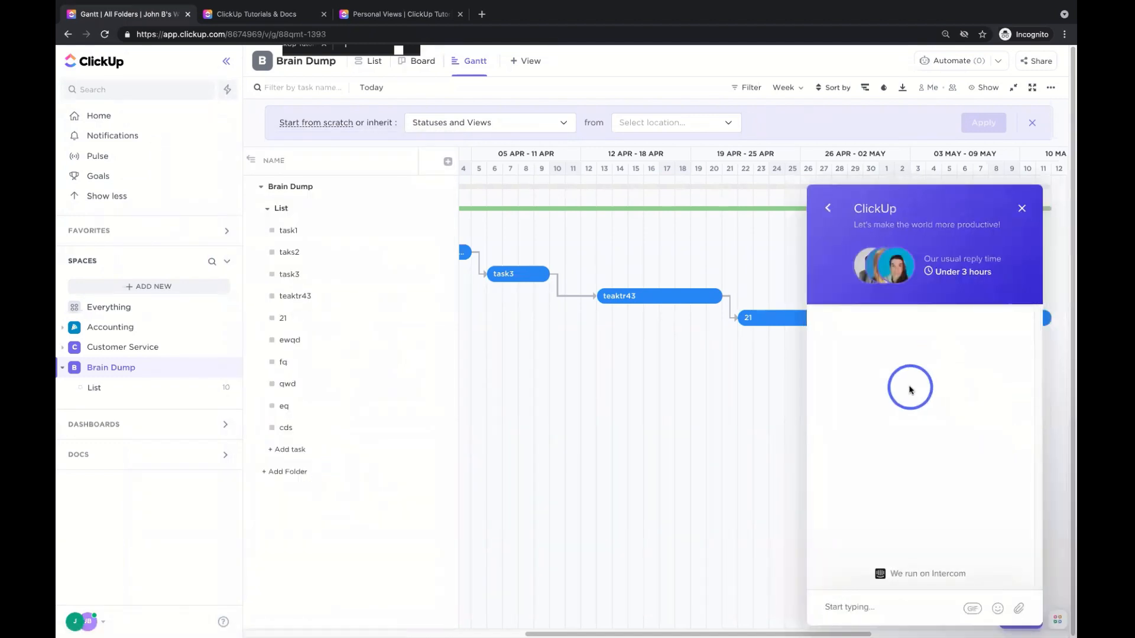
pyautogui.click(973, 609)
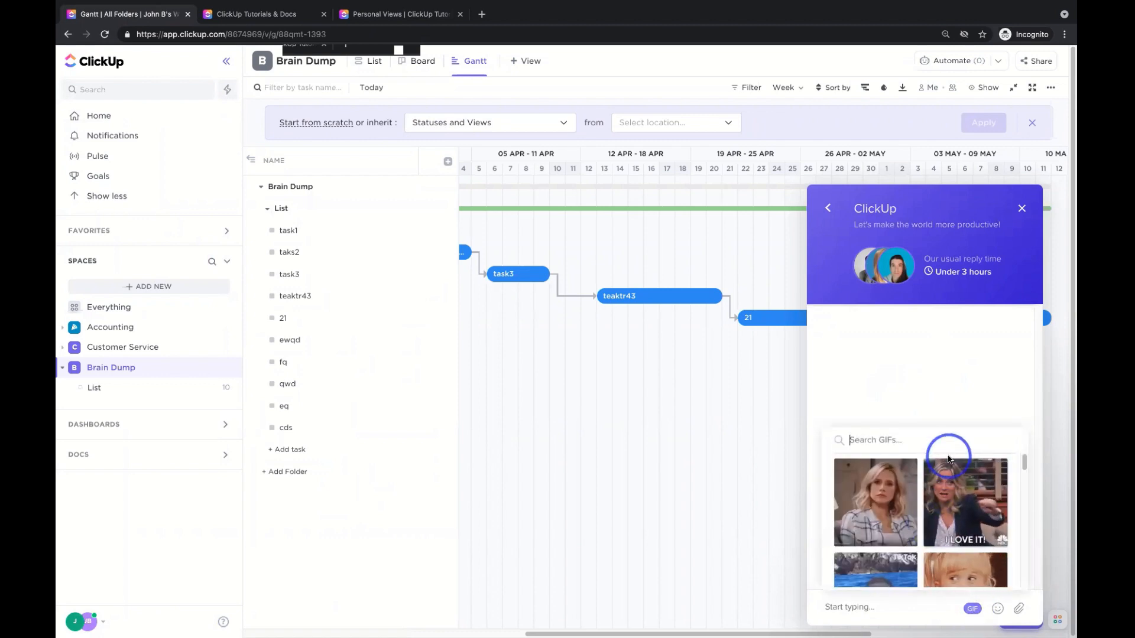
pyautogui.click(930, 373)
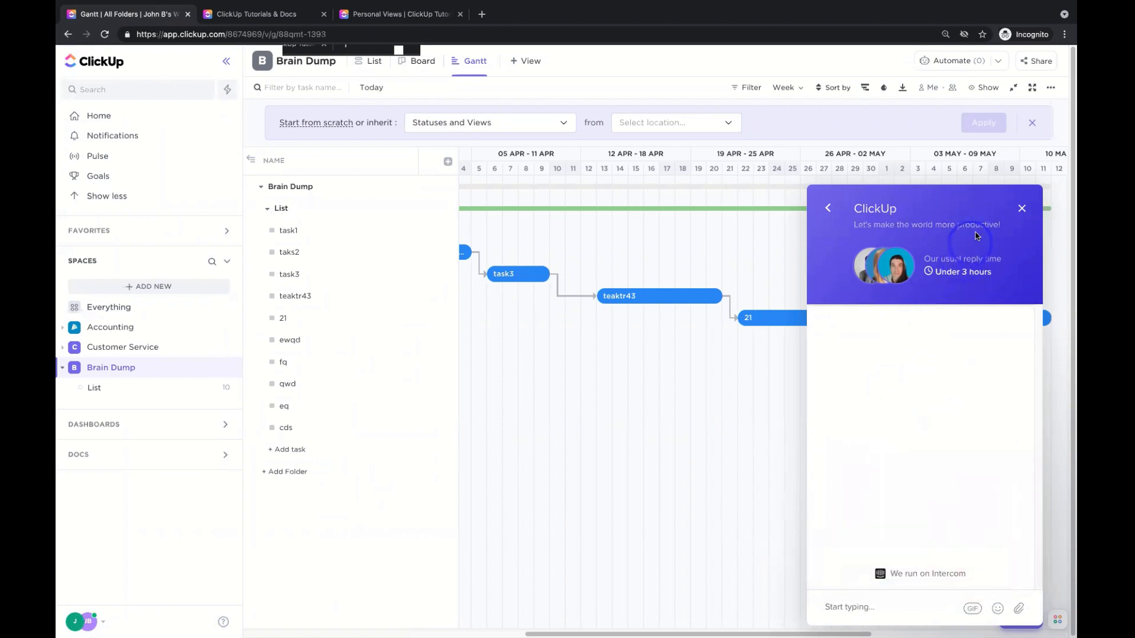
pyautogui.click(1020, 208)
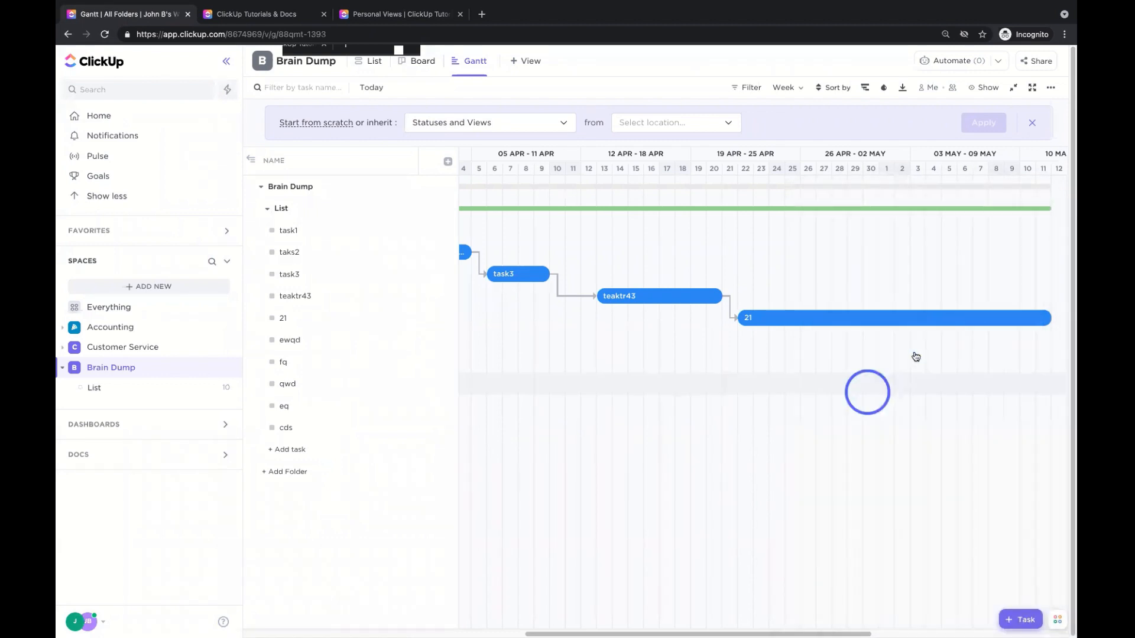